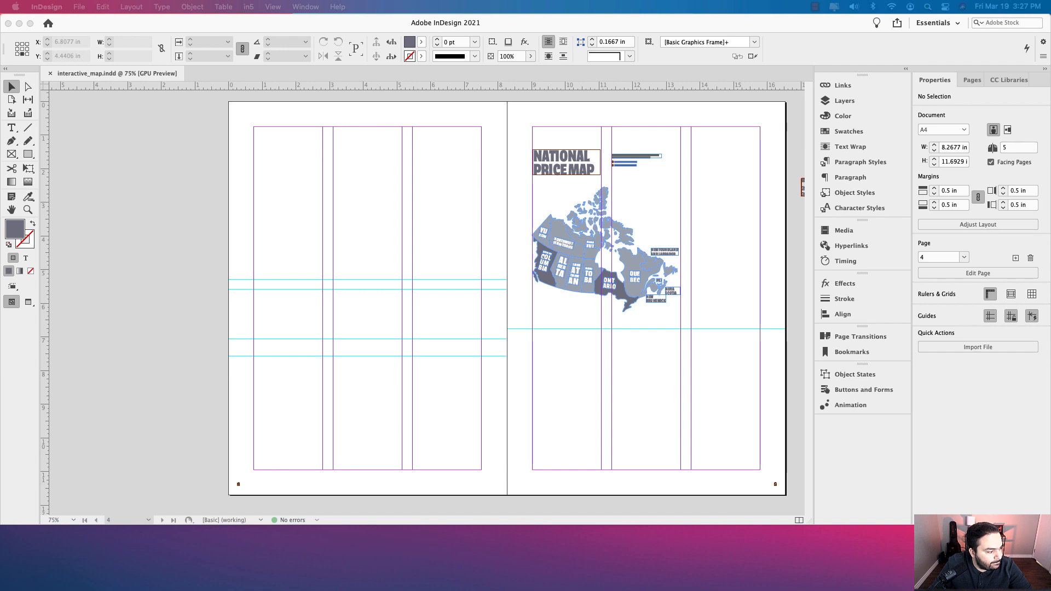
Place the kitchen photo on page 4 between the side margins, from the top margin to the first guide, about 6.77 by 4.51 in
left_click_drag(0, 290, 385, 184)
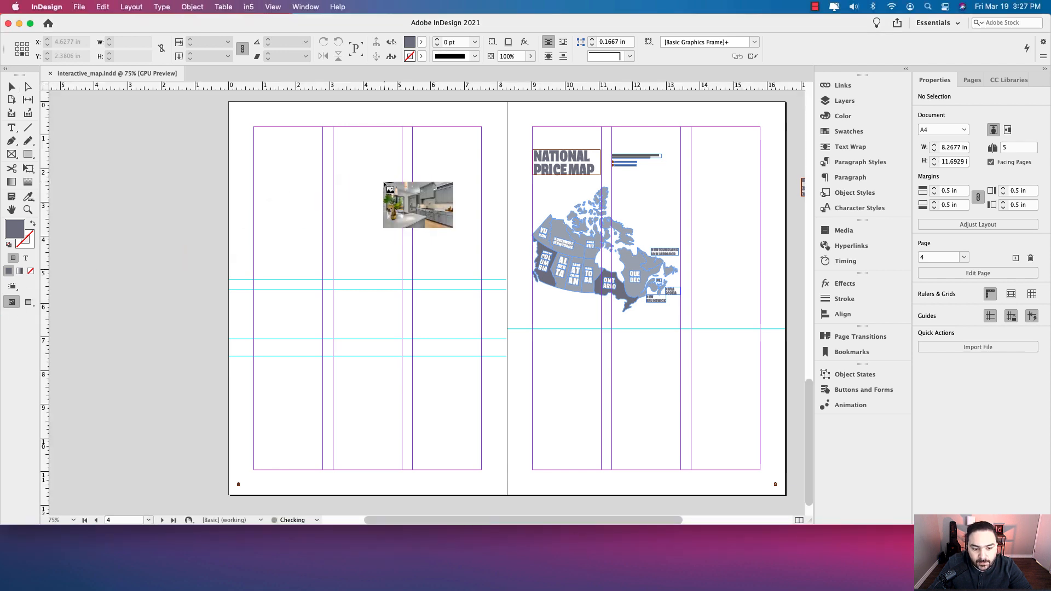
left_click_drag(257, 128, 481, 298)
key("Escape")
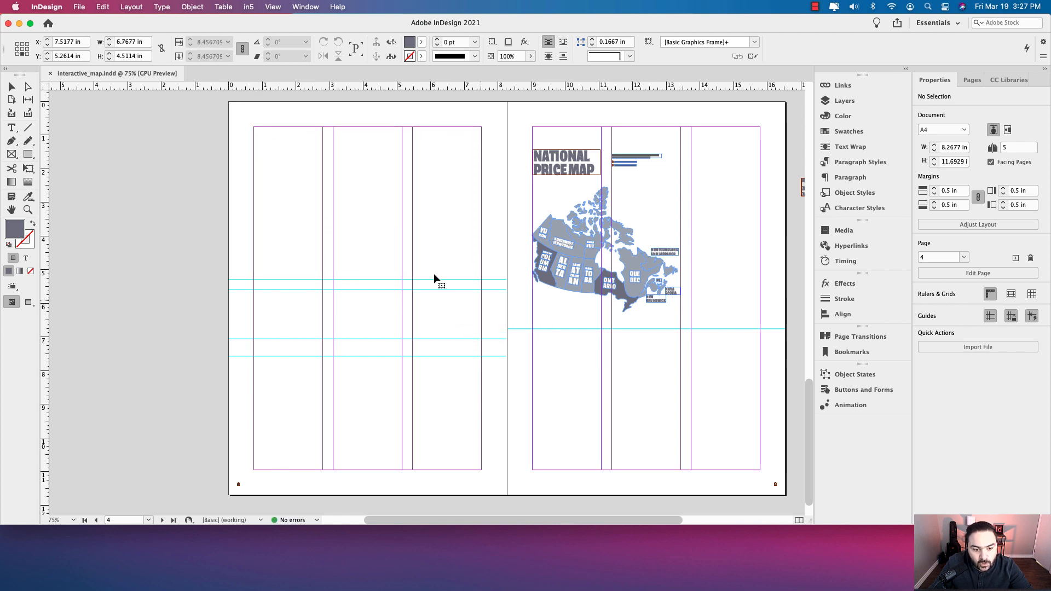
left_click(343, 236)
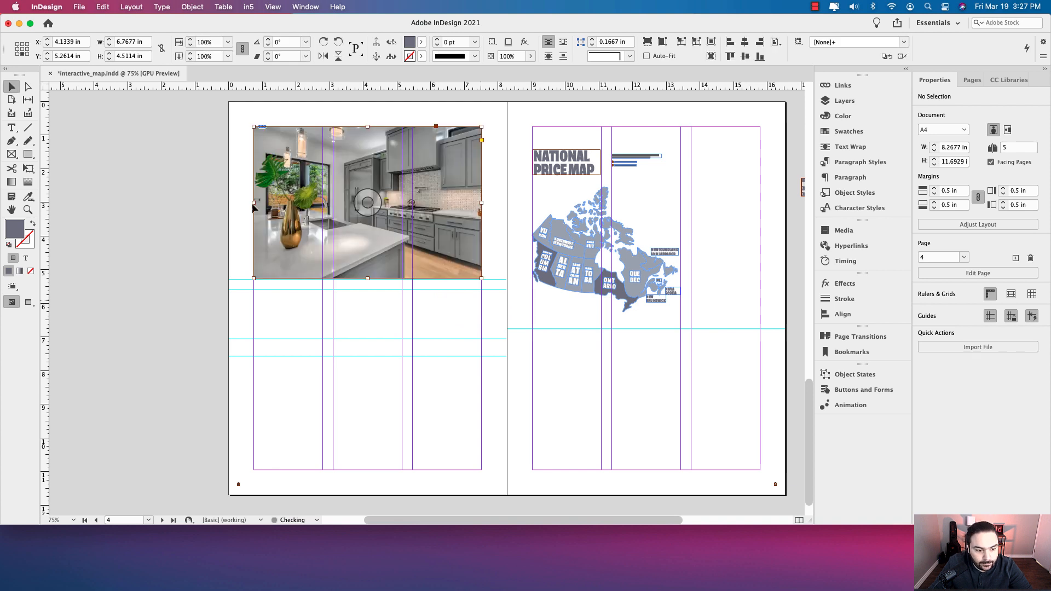
left_click(234, 196)
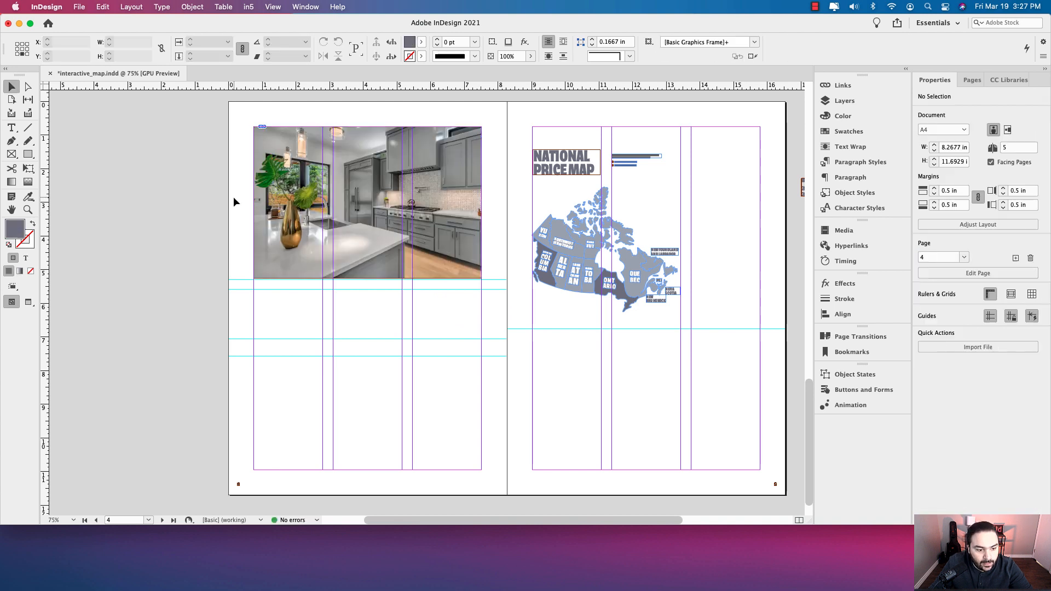
Draw a full-page-width rectangle frame about 4.01 in high from the top edge of page 4 and send it behind the kitchen photo
left_click(12, 154)
left_click_drag(229, 102, 507, 236)
left_click(12, 87)
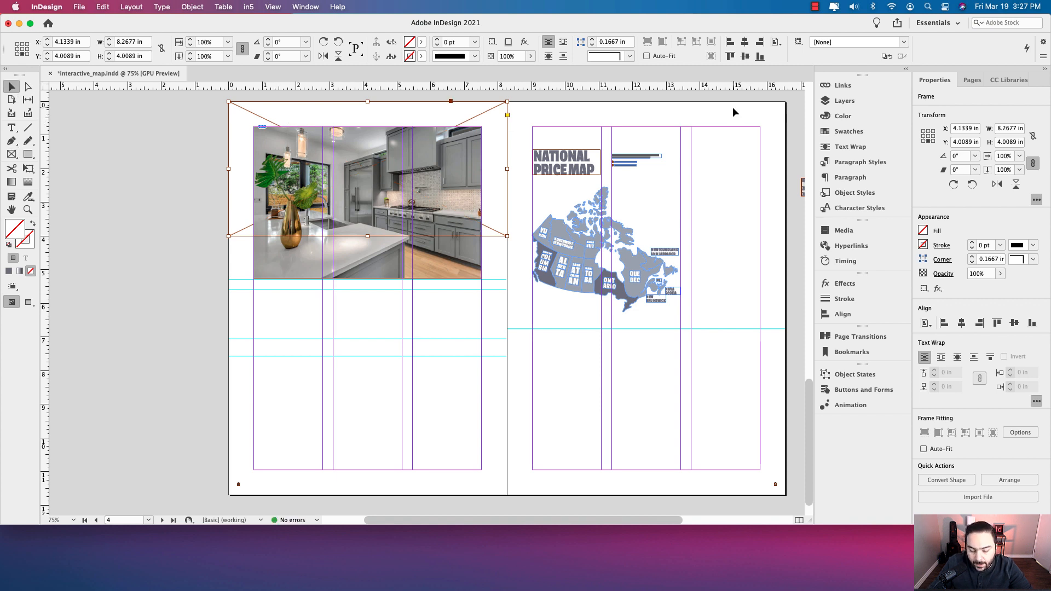
key("shift+super+bracketleft")
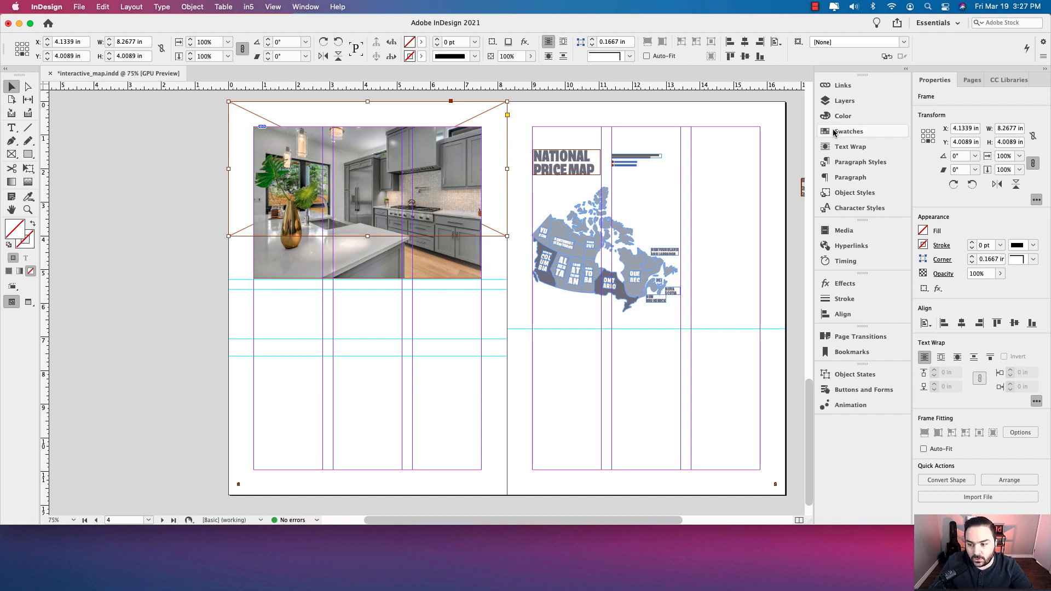
left_click(193, 7)
mouse_move(196, 49)
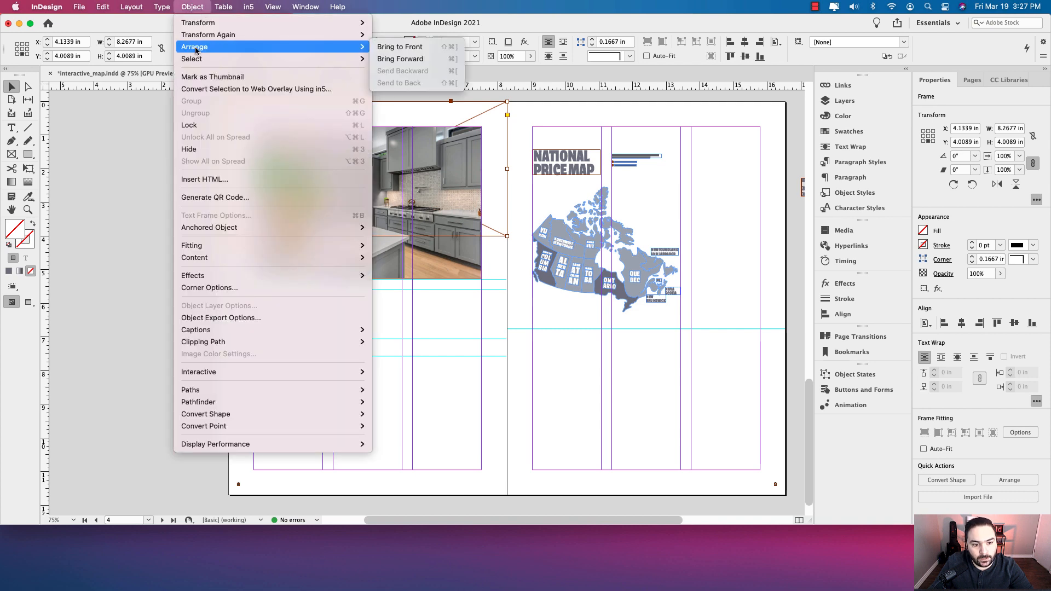
left_click(199, 7)
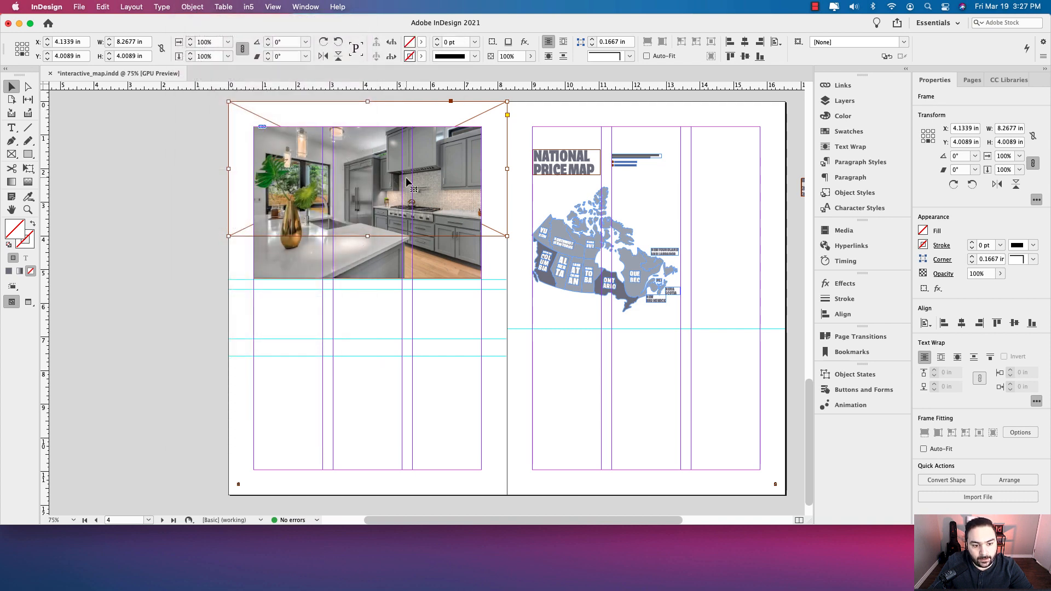
Fill the frame behind the kitchen photo with the PANTONE P 173-8 C swatch from the map colours group
left_click(848, 131)
left_click(560, 380)
left_click(599, 345)
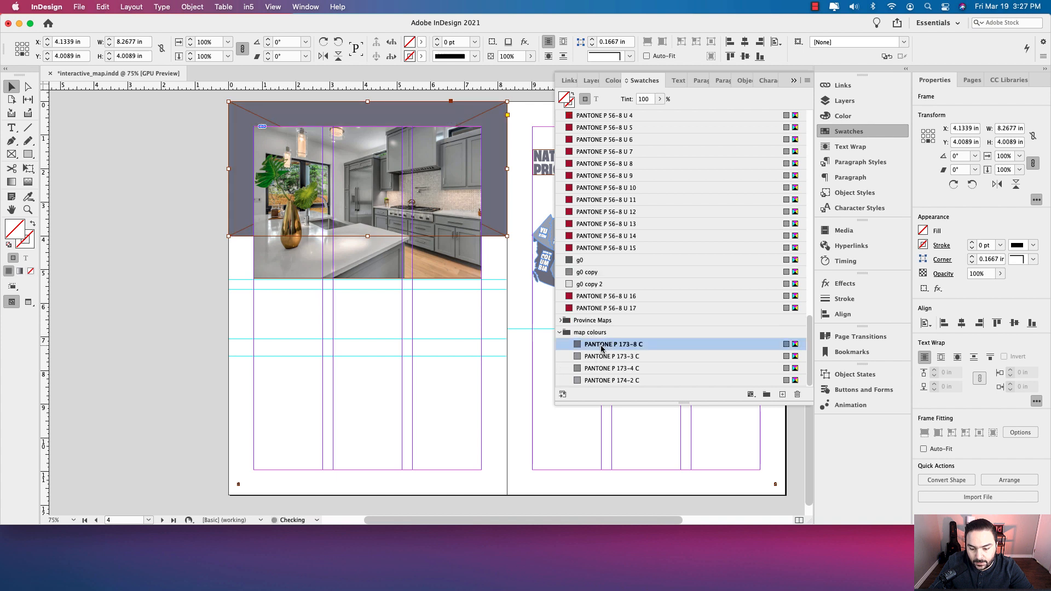
left_click(520, 185)
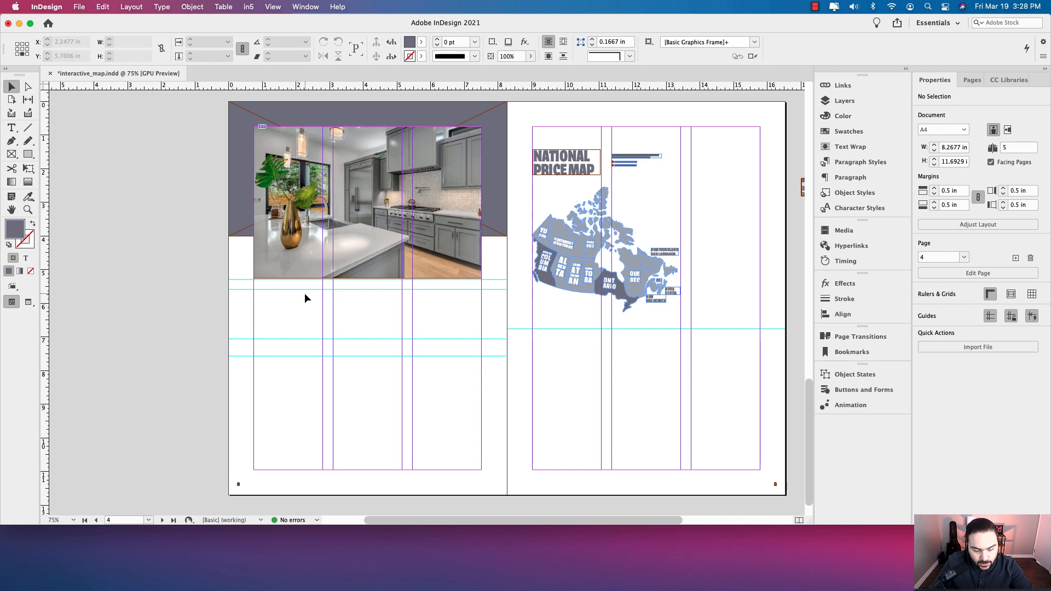
Draw a rectangle frame about 6.77 by 0.63 in between the margins and align it along the photo's bottom edge
scroll(305, 294, "up", 2)
left_click_drag(399, 296, 380, 327)
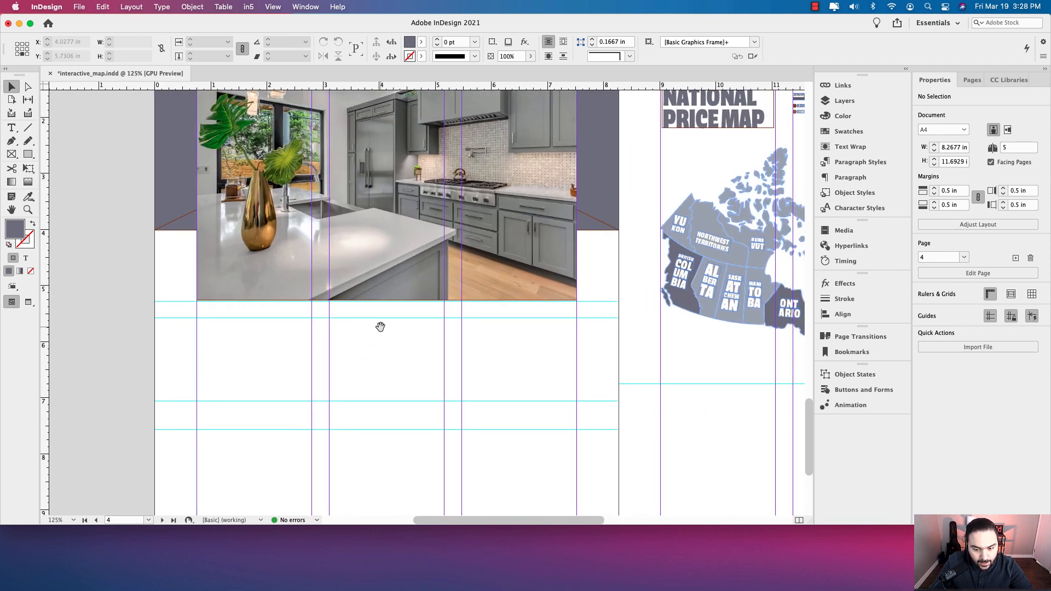
left_click(11, 153)
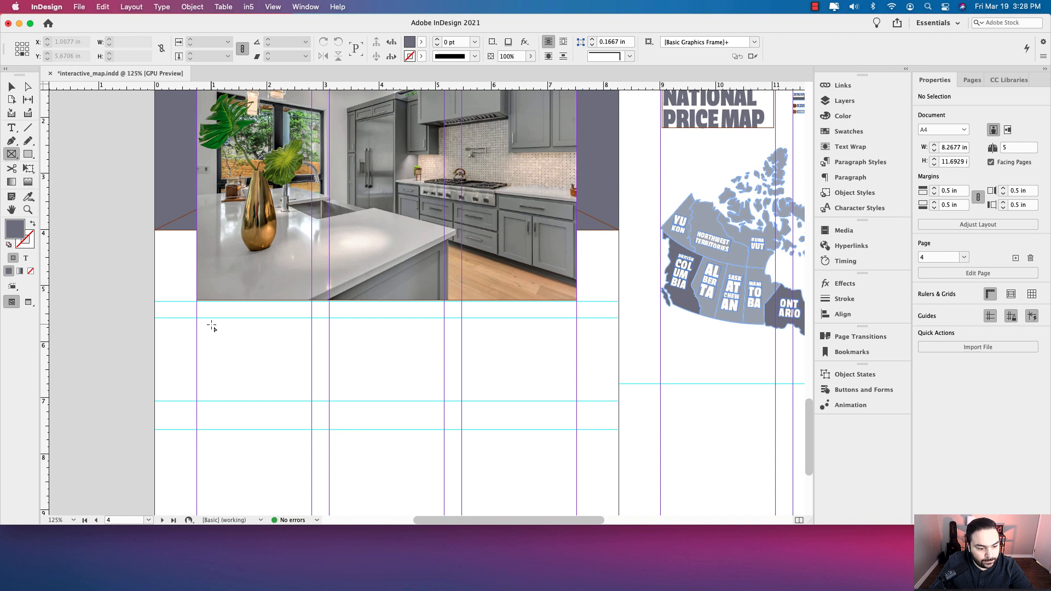
left_click_drag(195, 318, 577, 353)
left_click(17, 89)
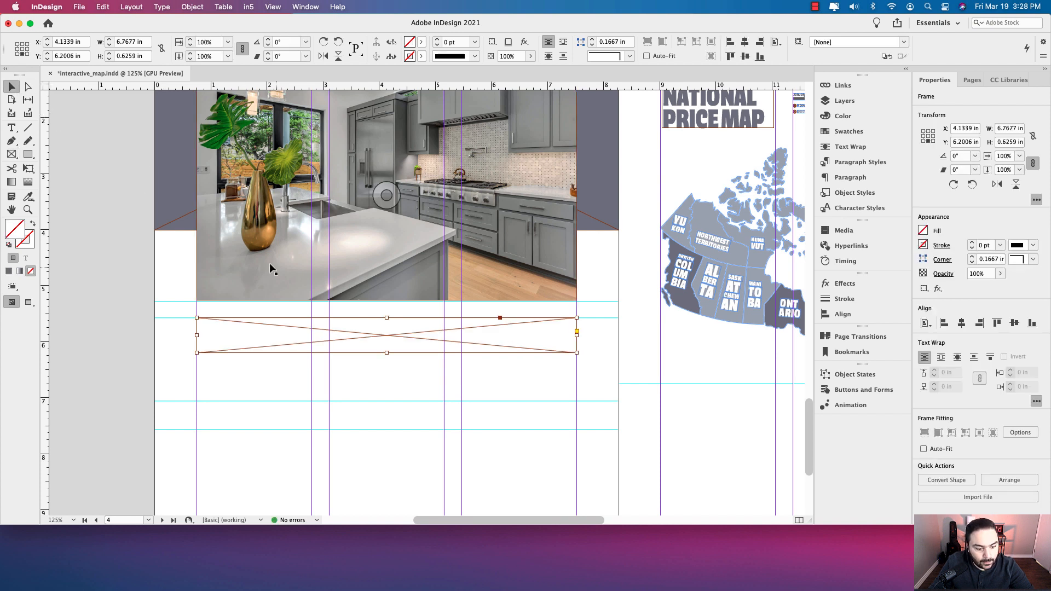
left_click_drag(387, 352, 387, 299)
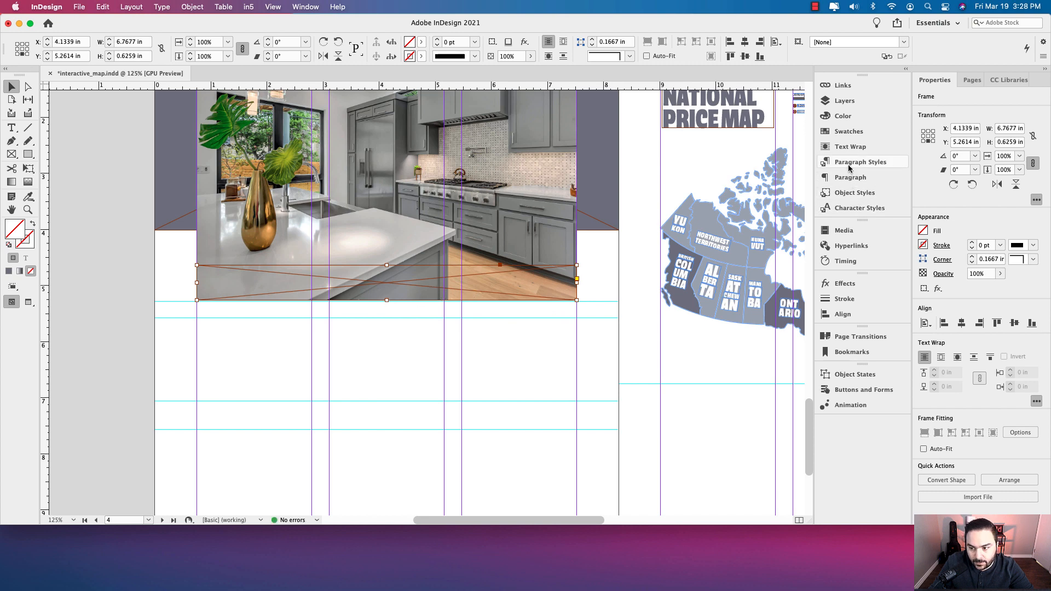
Fill the strip over the photo's bottom edge with PANTONE P 173-8 C and set its opacity to 75%
left_click(849, 131)
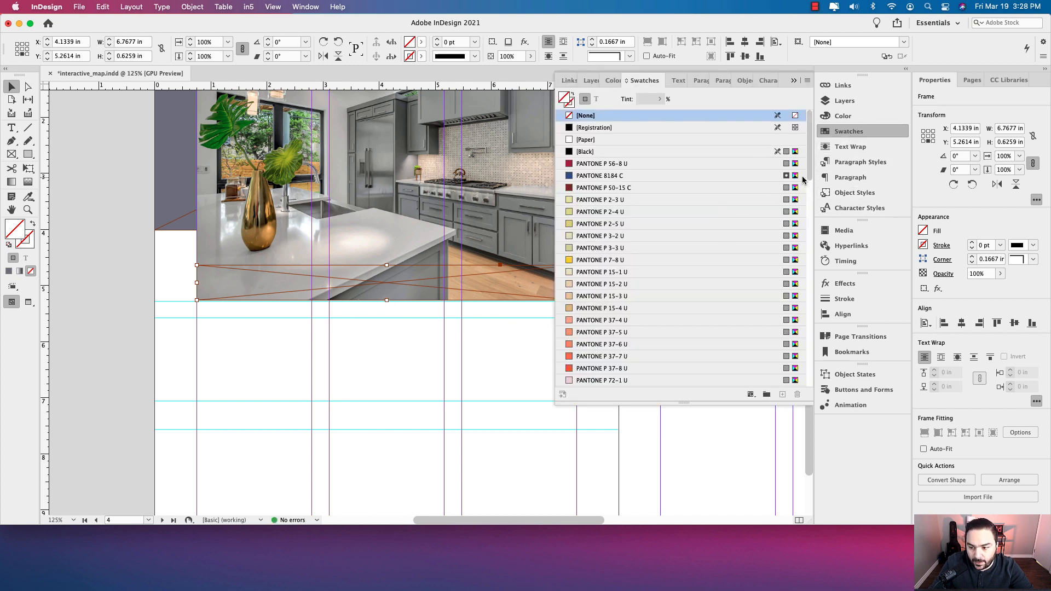
left_click_drag(804, 179, 806, 386)
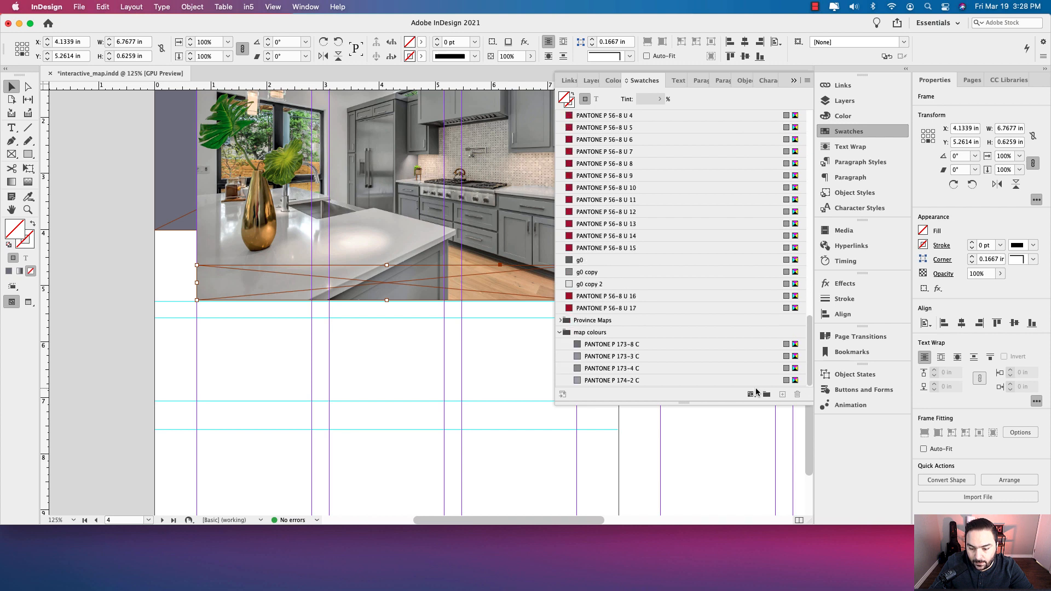
left_click(608, 344)
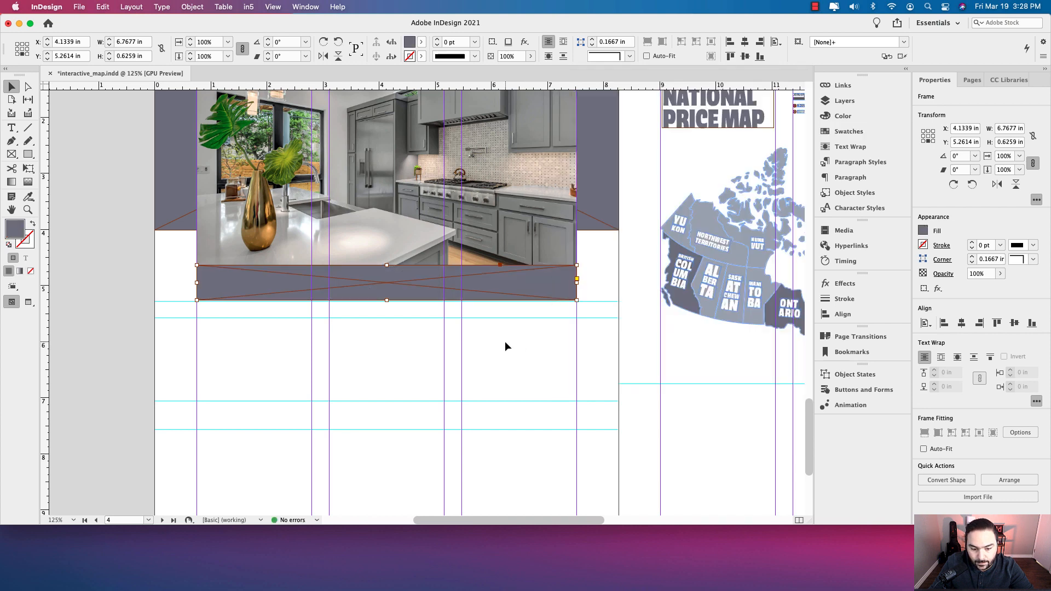
left_click(971, 273)
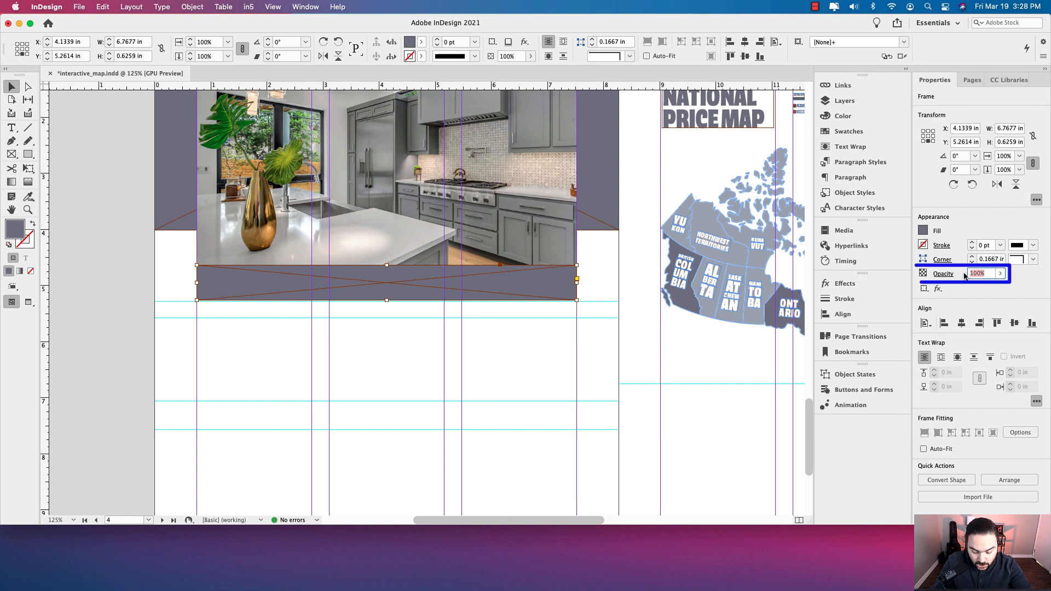
type("75")
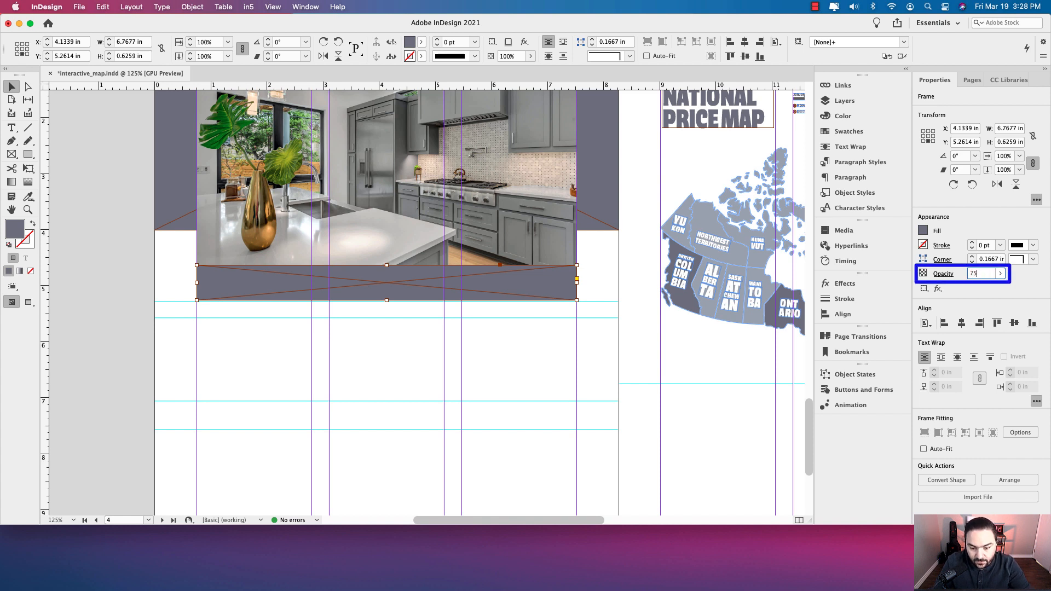
key("Return")
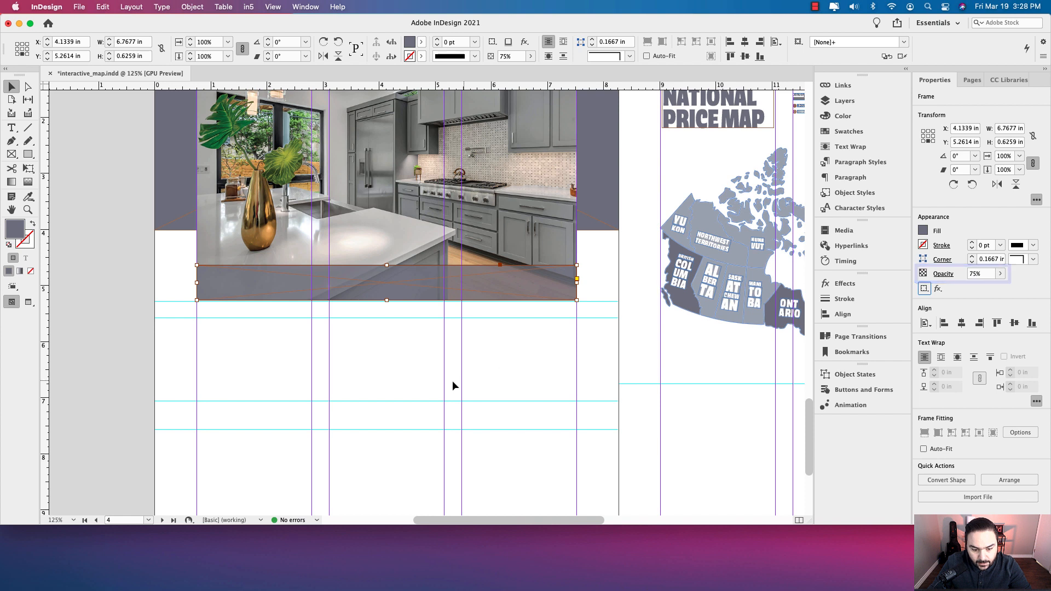
left_click(418, 332)
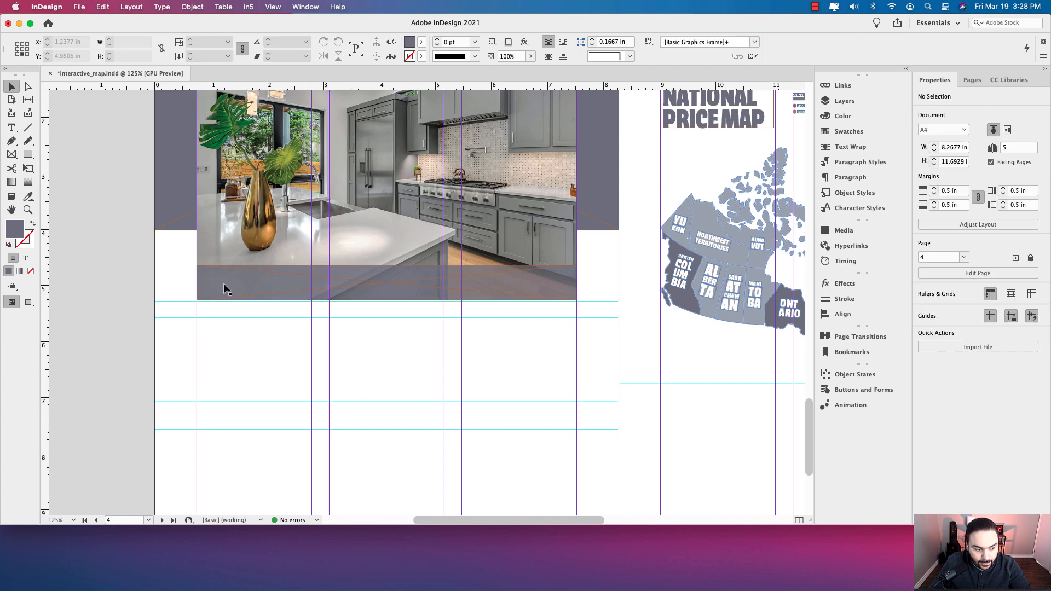
Draw a text frame about 5.51 by 0.63 in below the photo and paste the caption beginning "The average price of a home"
left_click(12, 132)
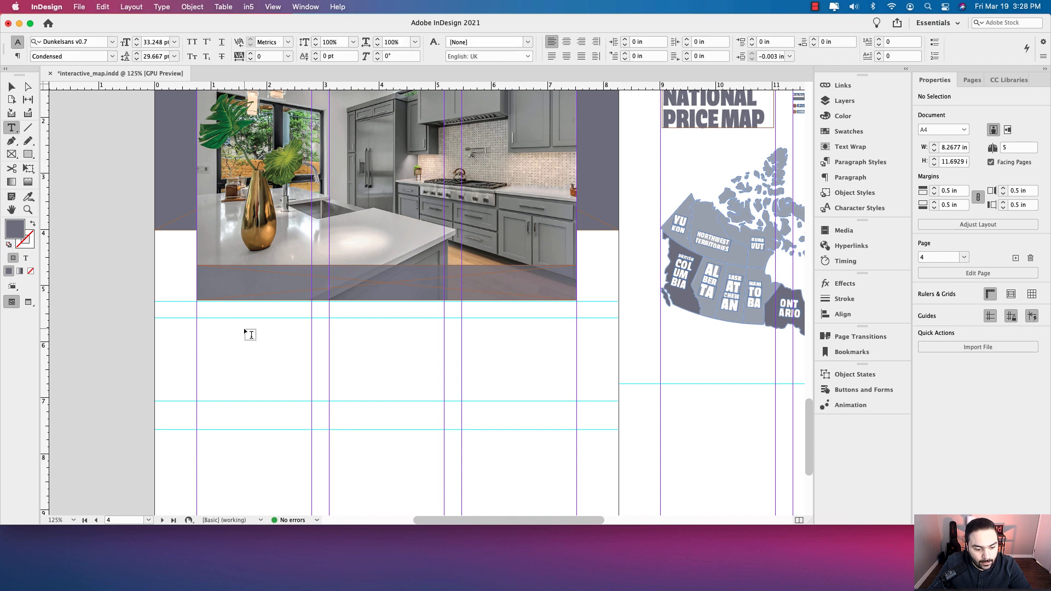
left_click_drag(244, 328, 541, 361)
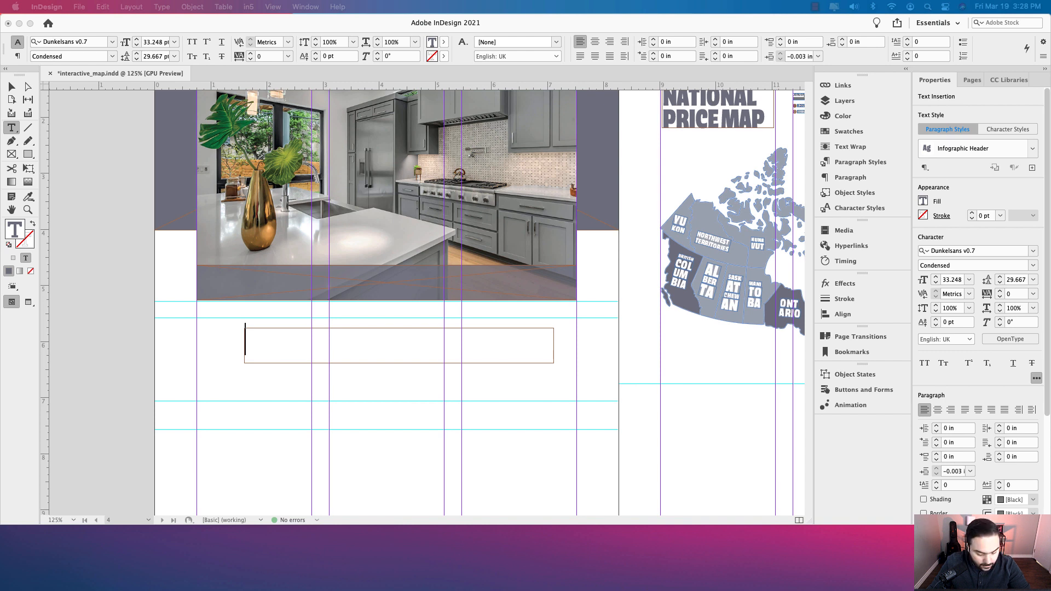
left_click(273, 335)
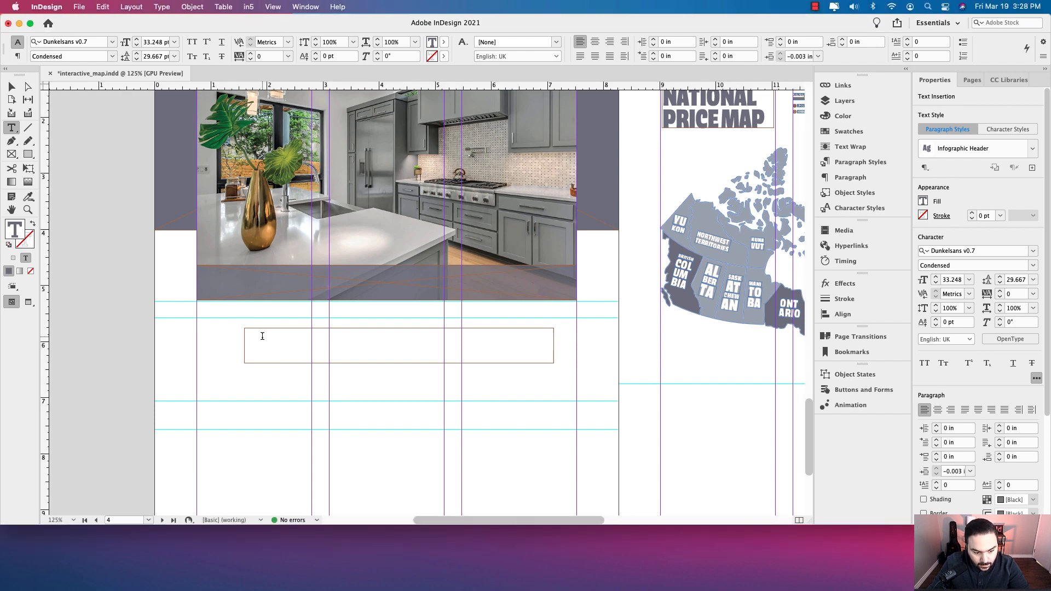
key("super+v")
Apply the Caption Text paragraph style to all of the pasted caption text
key("super+a")
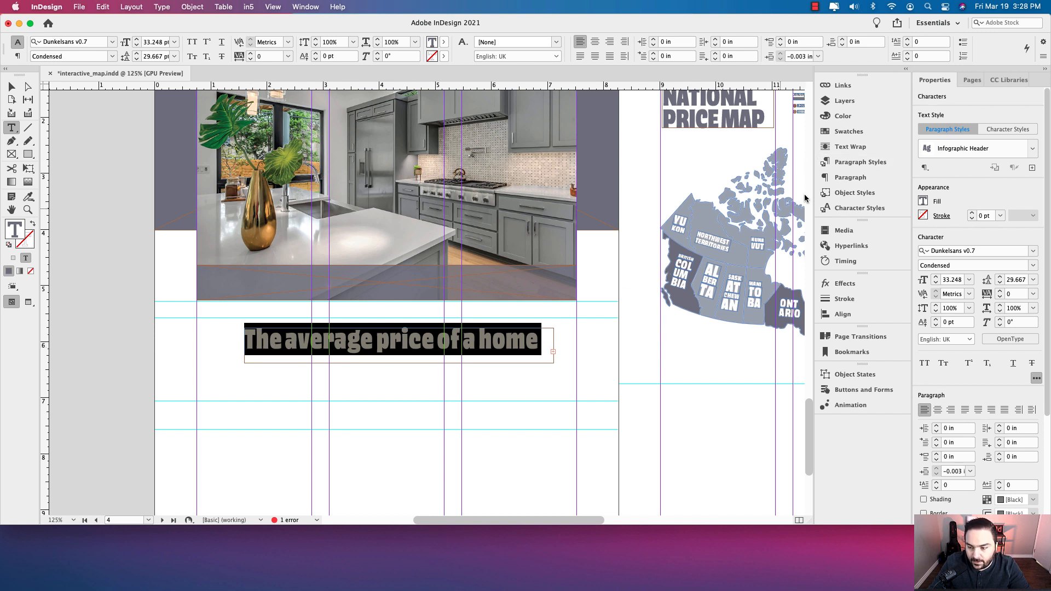
left_click(1033, 150)
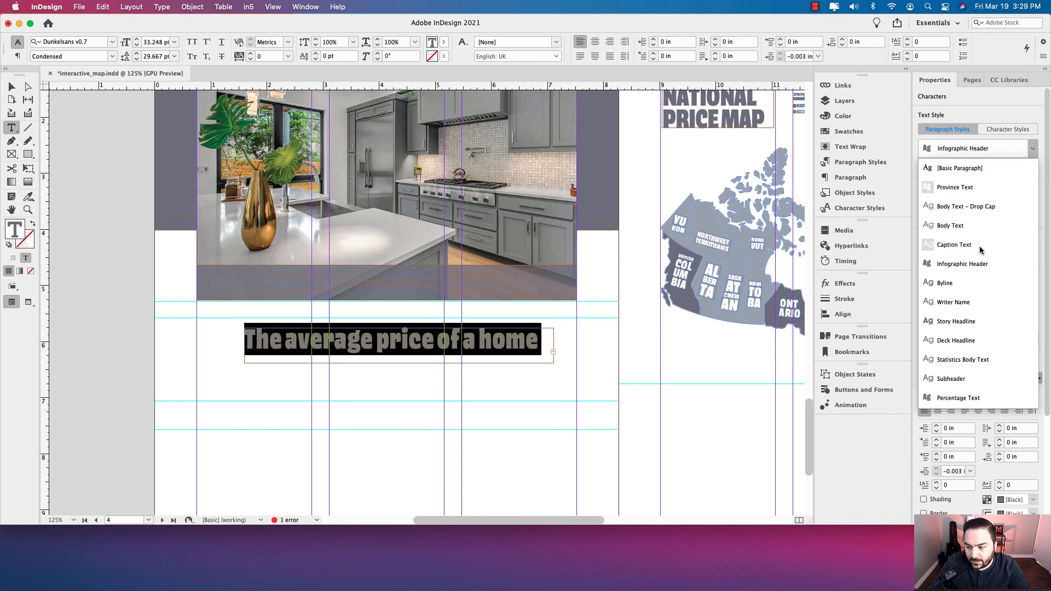
left_click(963, 249)
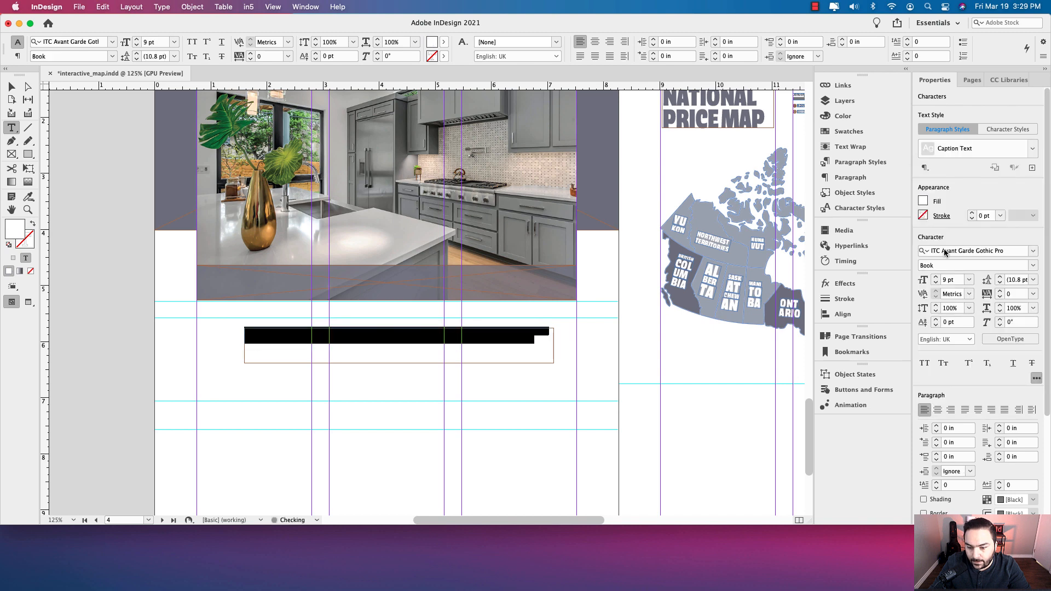
key("BackSpace")
Move the caption text frame onto the translucent strip and resize it to about 6.6 by 0.31 in
left_click(13, 86)
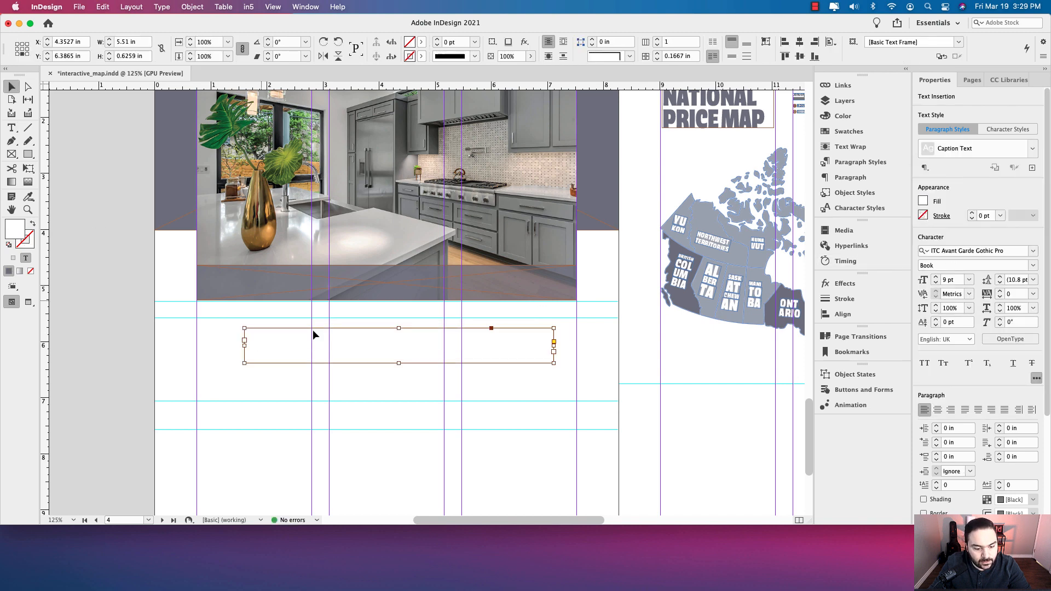
left_click_drag(345, 342, 302, 289)
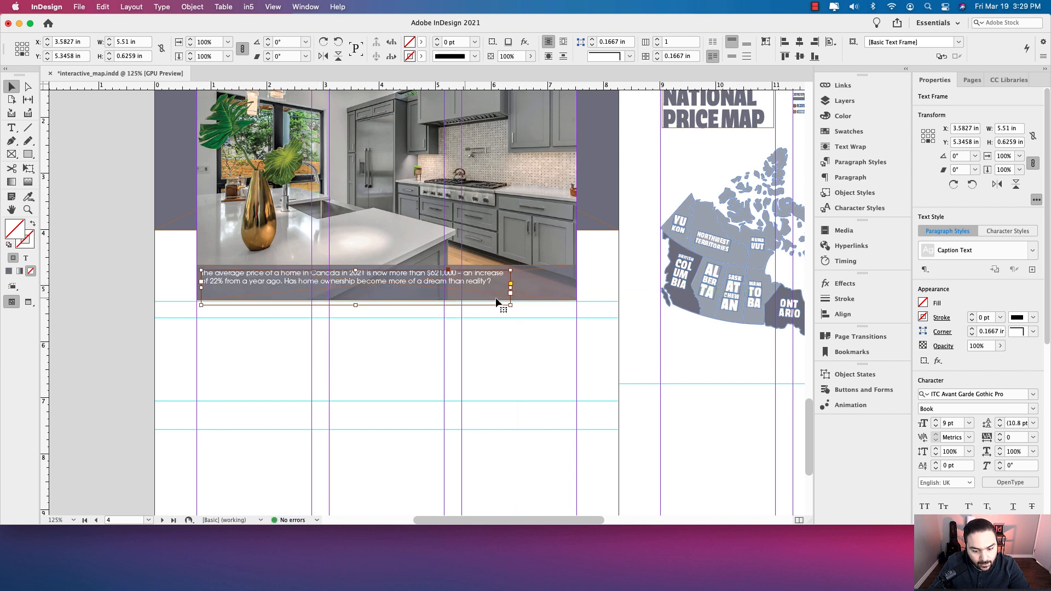
left_click_drag(510, 287, 571, 289)
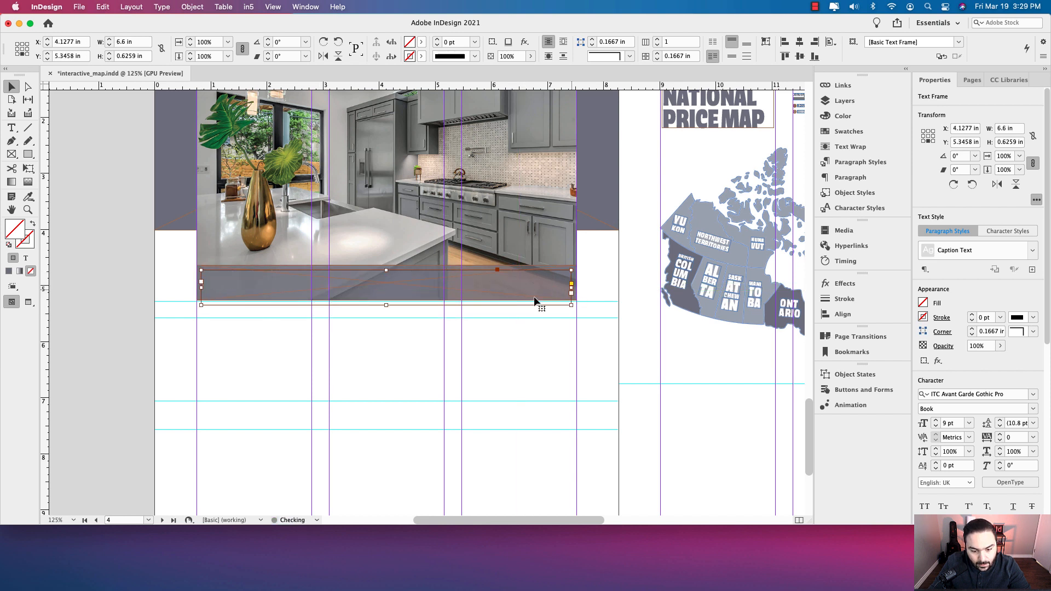
left_click_drag(387, 306, 409, 290)
Reduce the translucent strip's height by lowering its upper edge closer to the caption text
scroll(391, 296, "up", 1)
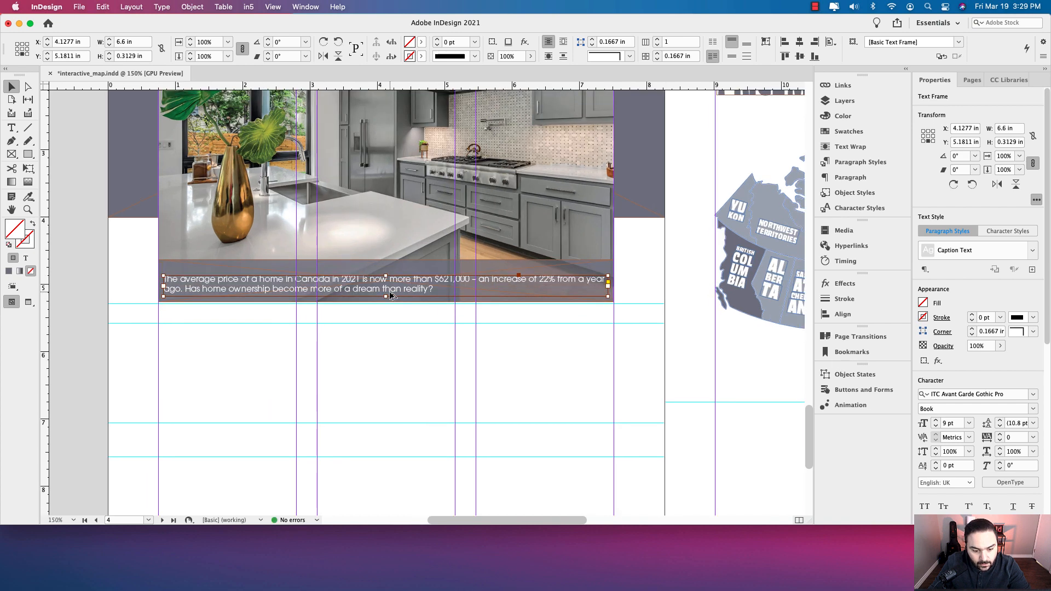
scroll(391, 296, "up", 2)
left_click(390, 238)
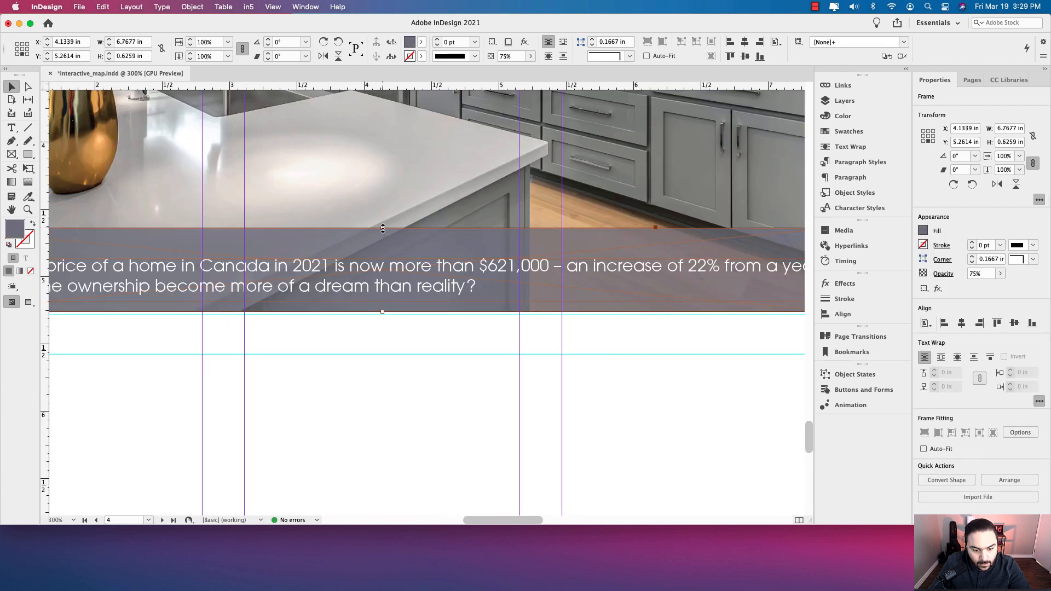
left_click_drag(383, 229, 383, 244)
left_click(482, 387)
Switch to preview mode and examine the photo, background block and caption without guides
key("w")
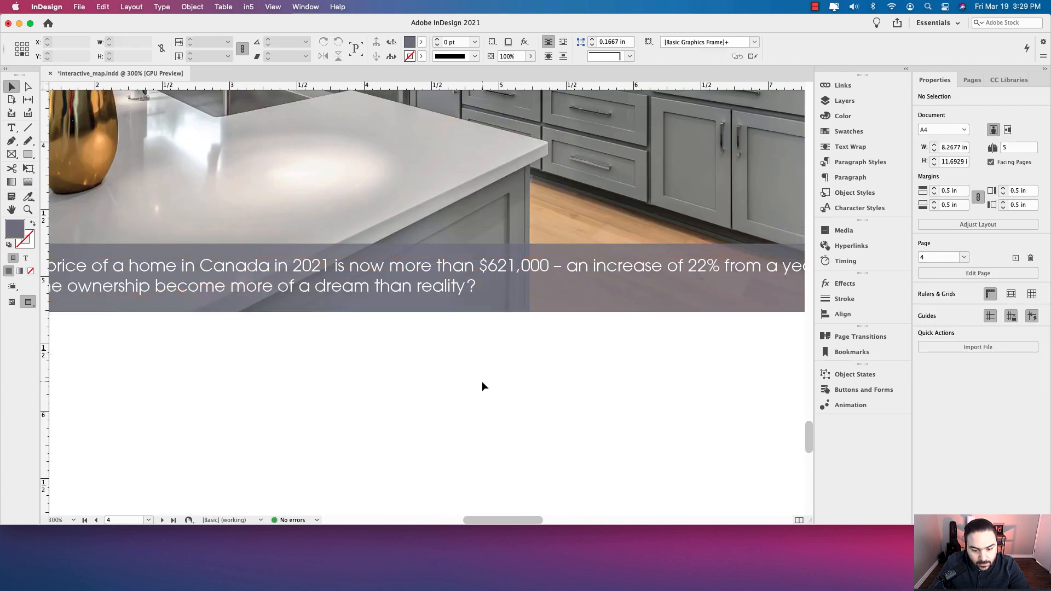
scroll(479, 353, "down", 2)
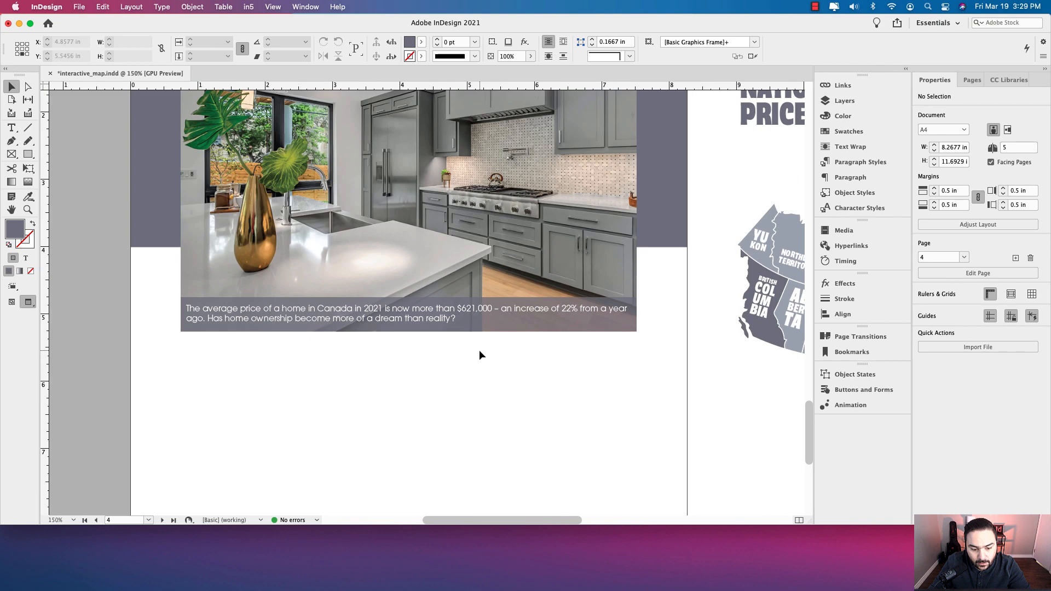
scroll(480, 351, "up", 3)
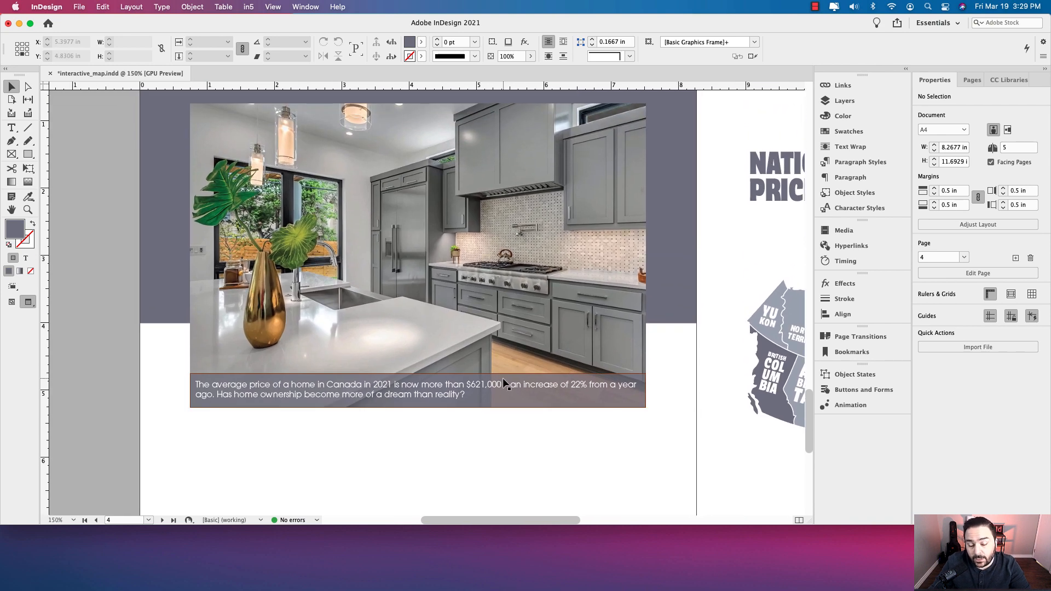
Inspect the translucent strip's opacity setting and bring back the guides for the empty area below the photo
scroll(503, 377, "down", 3)
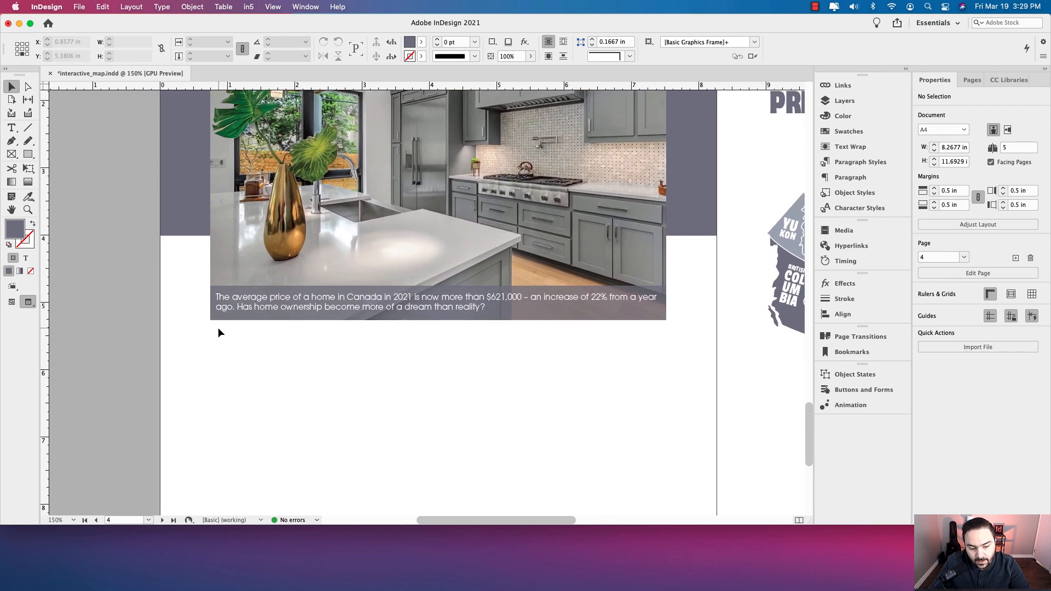
left_click(560, 299)
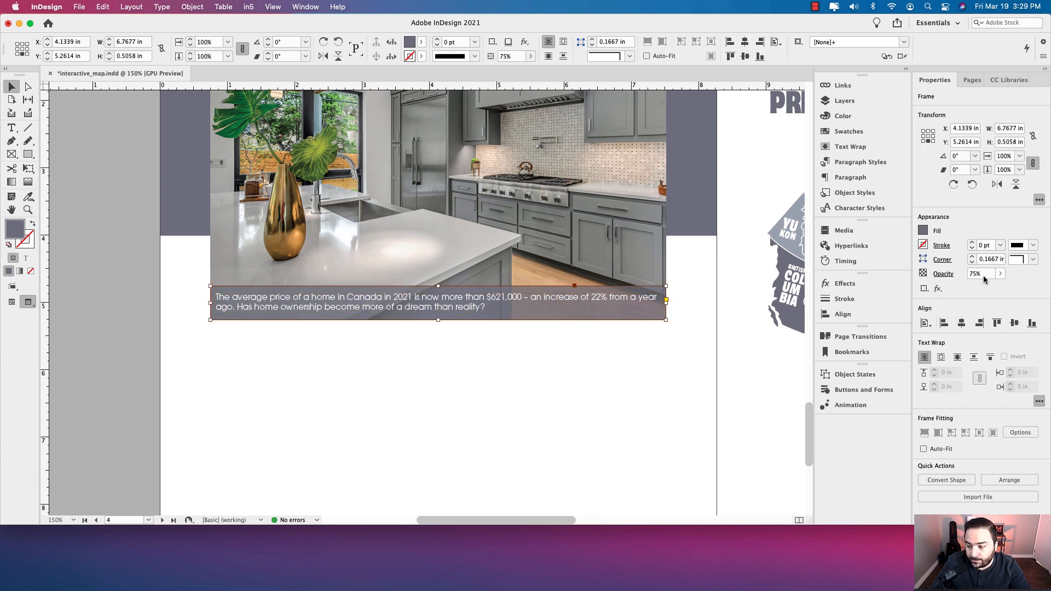
left_click(496, 342)
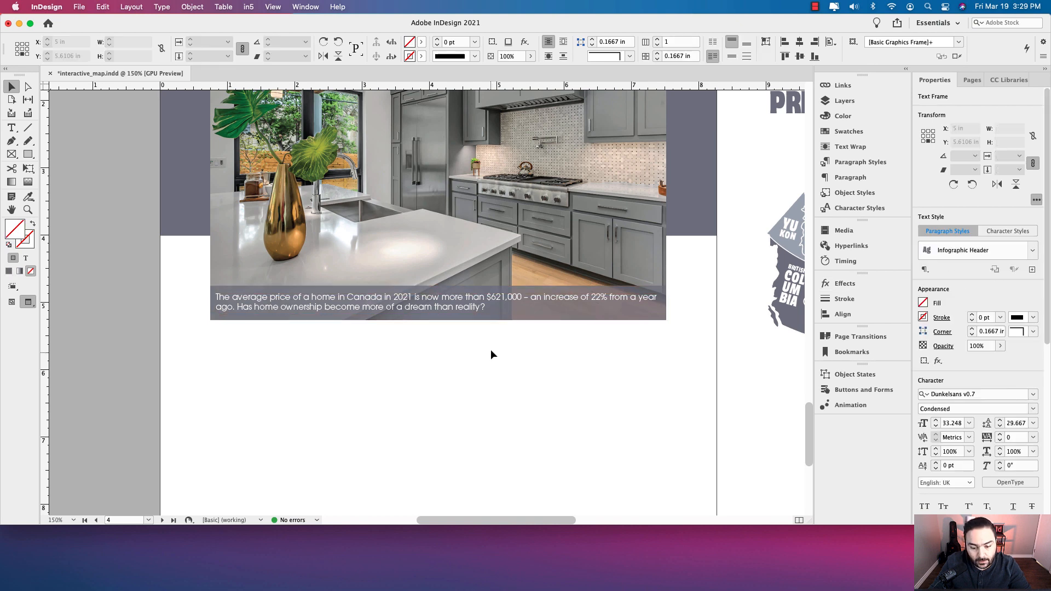
left_click_drag(490, 350, 498, 277)
key("w")
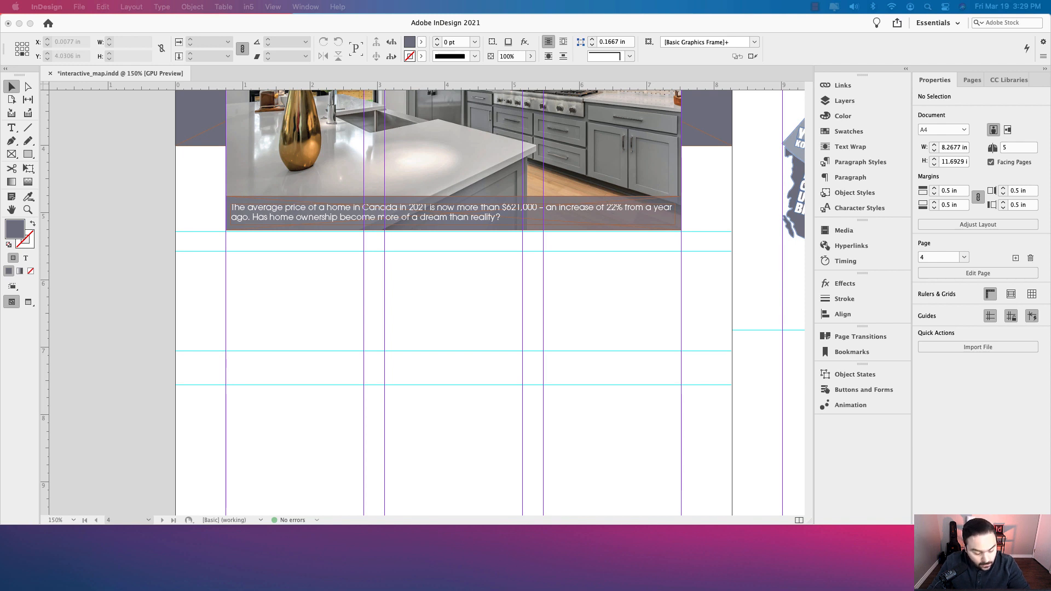
Paste the headline "Home Ownership: Dream or Reality?" below the photo, align it to the guides, and widen its frame to 6.7677 in between the margins
left_click(306, 283)
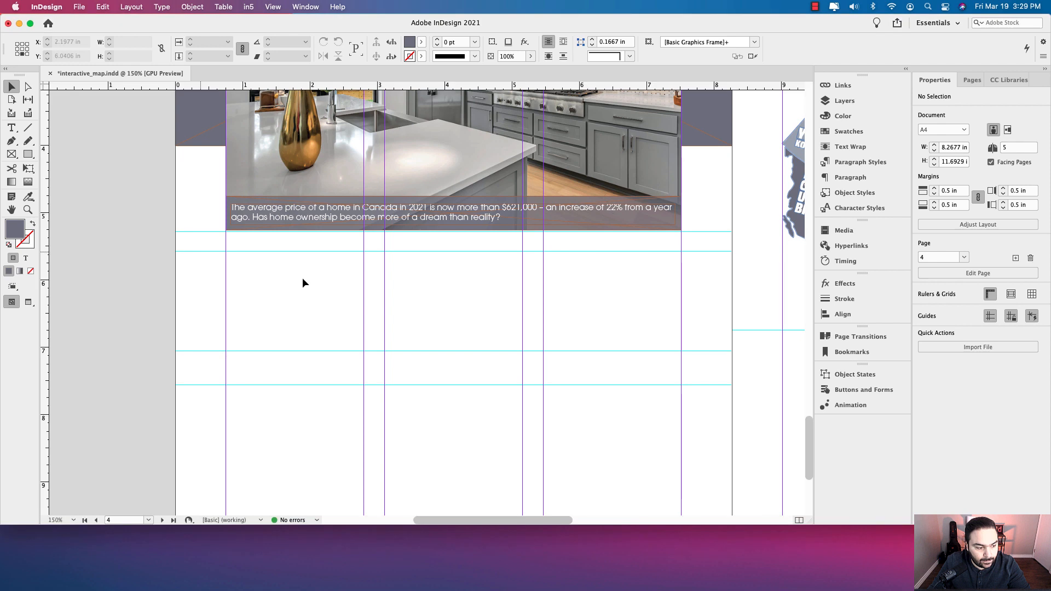
left_click(13, 133)
key("super+v")
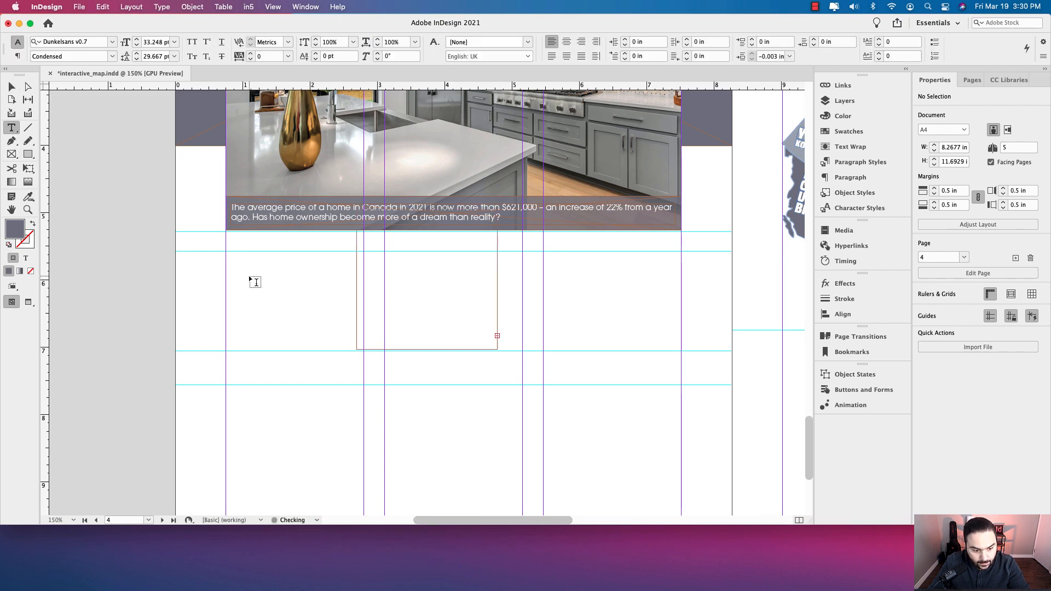
left_click(11, 86)
left_click_drag(399, 274, 269, 317)
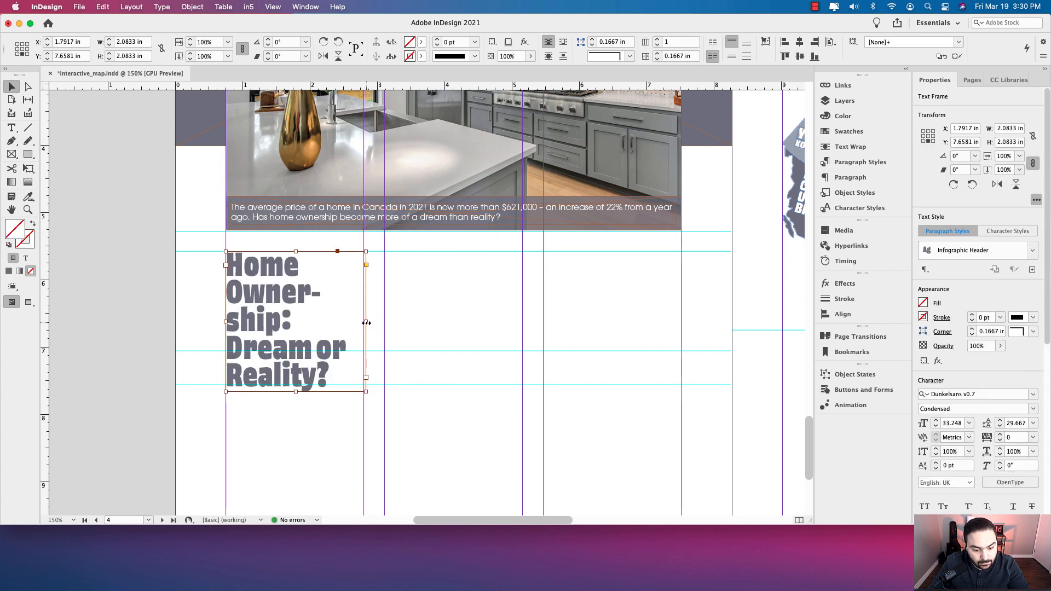
left_click_drag(366, 323, 681, 330)
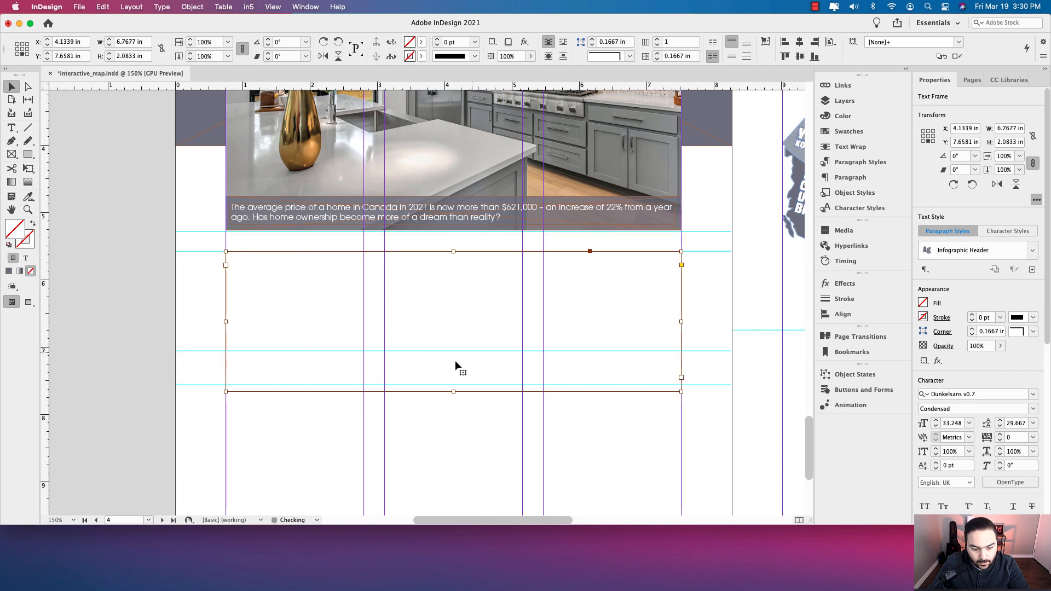
Apply the Story Headline paragraph style to the whole headline and shrink its frame to fit the text
double_click(336, 293)
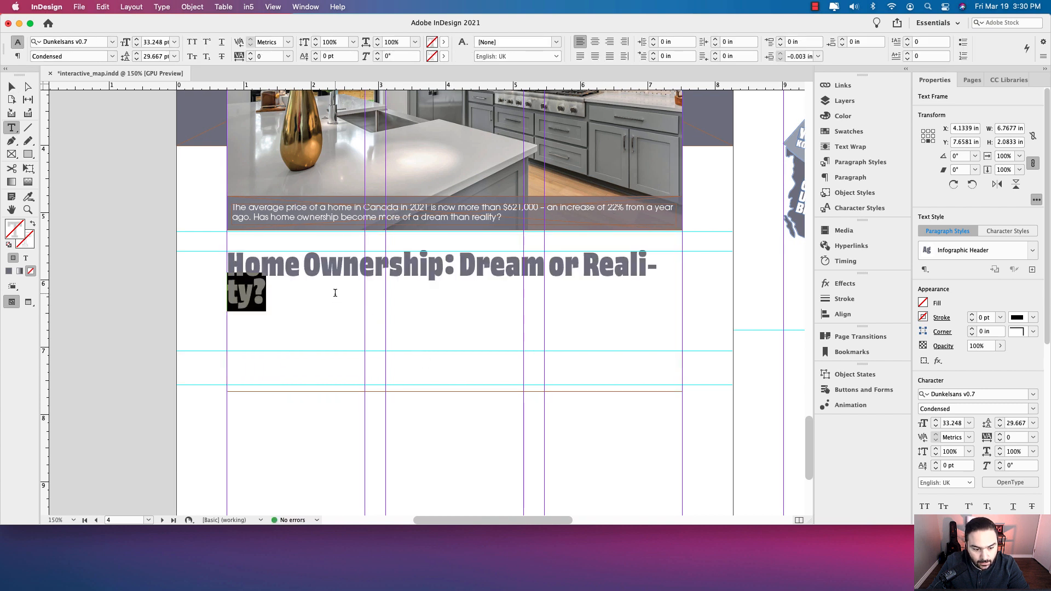
key("super+a")
left_click(1033, 149)
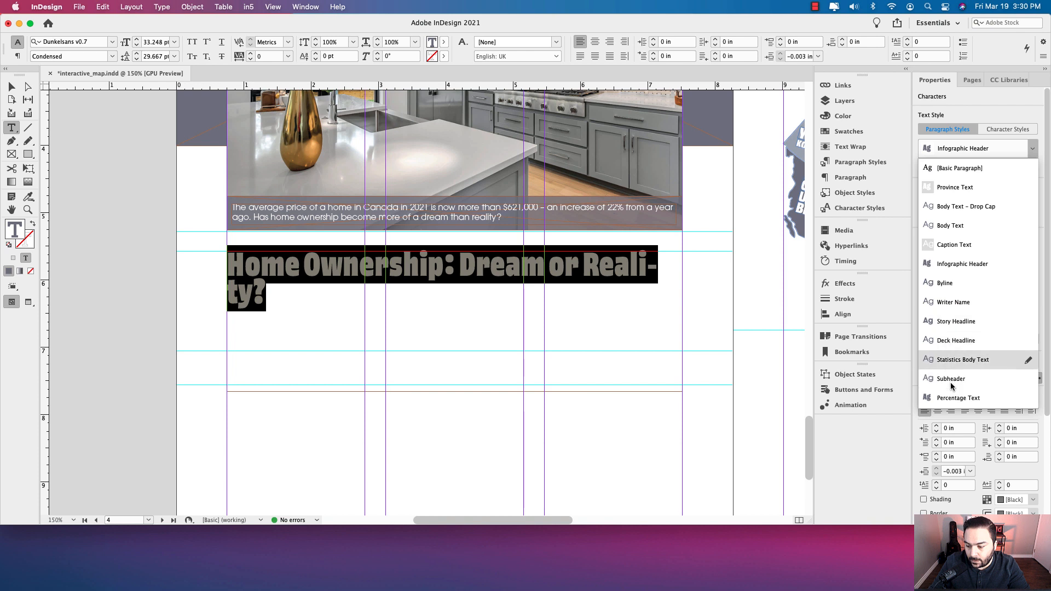
left_click(949, 322)
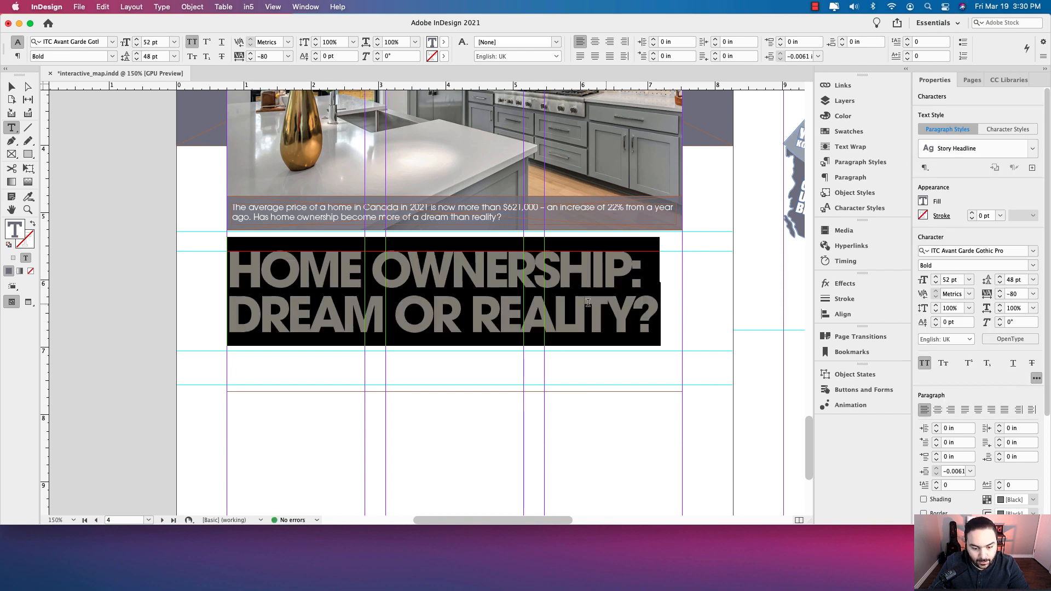
left_click(520, 315)
left_click(12, 83)
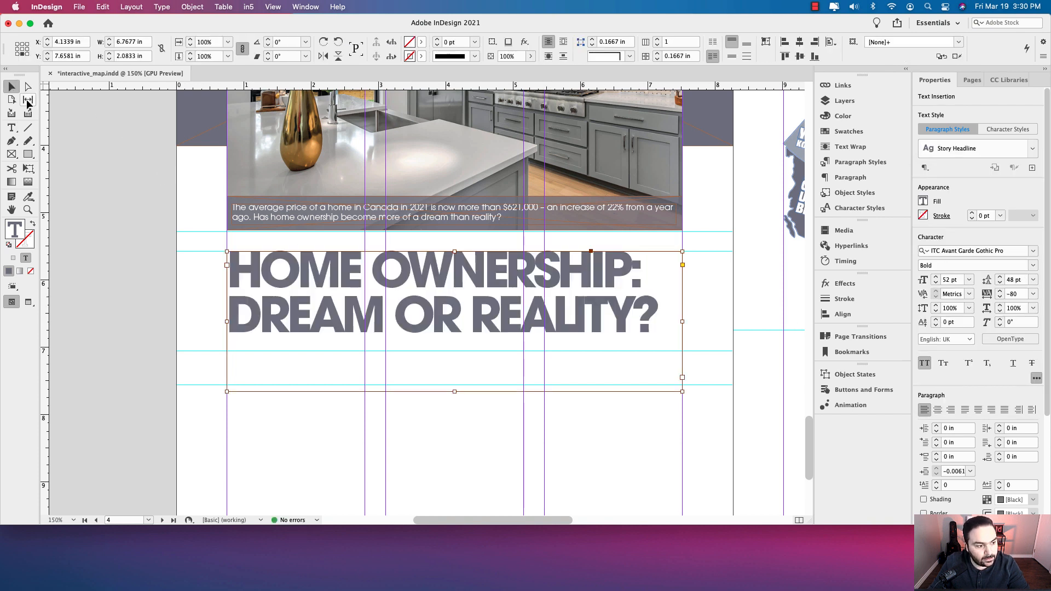
double_click(454, 391)
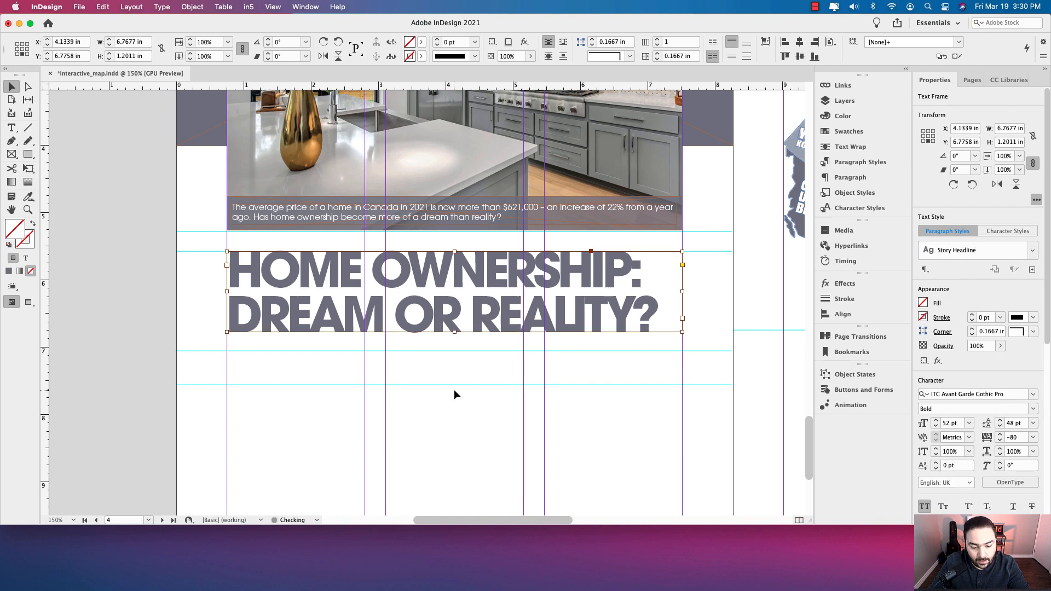
Compare the type settings of the home ownership headline with those of the National Price Map title on the facing page
double_click(478, 320)
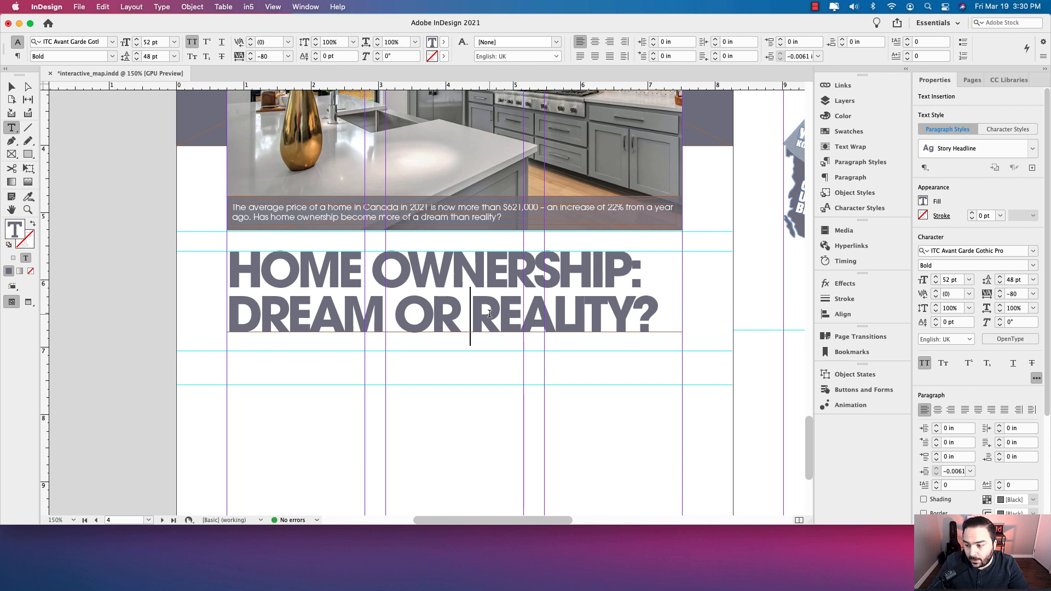
scroll(553, 312, "right", 10)
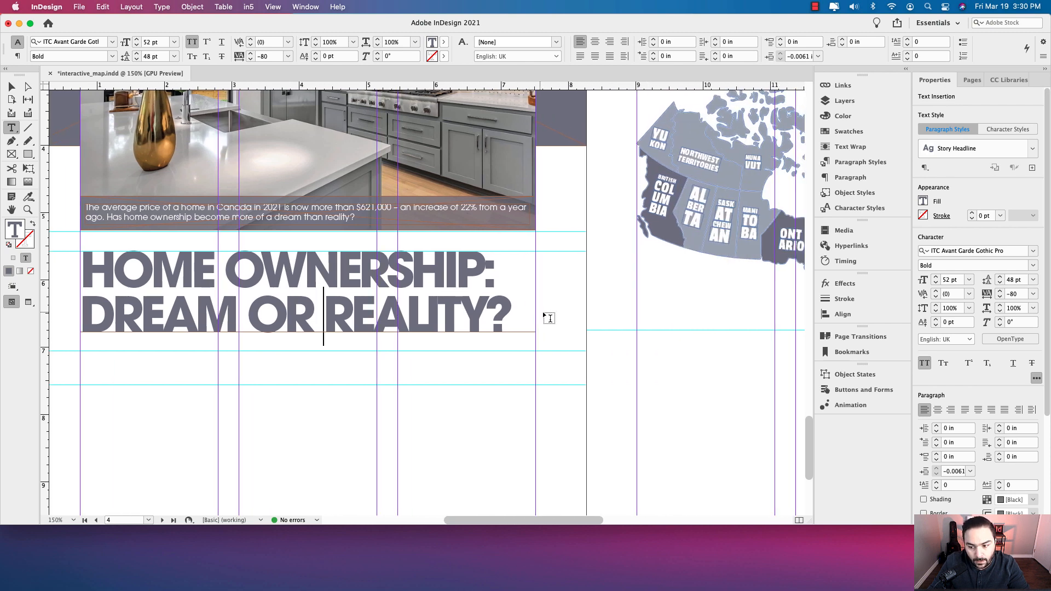
scroll(551, 317, "up", 5)
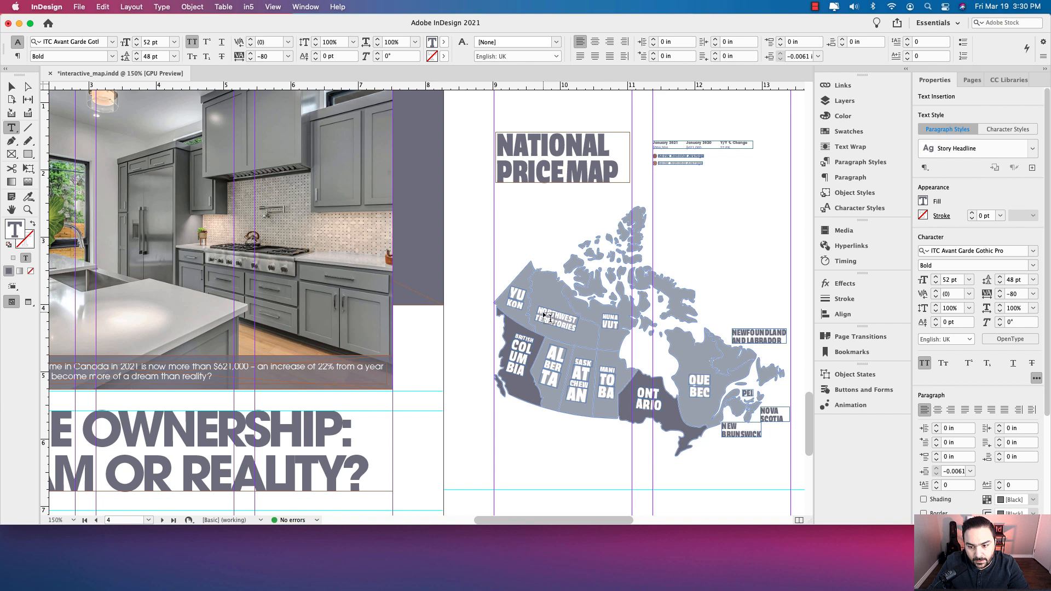
left_click(528, 173)
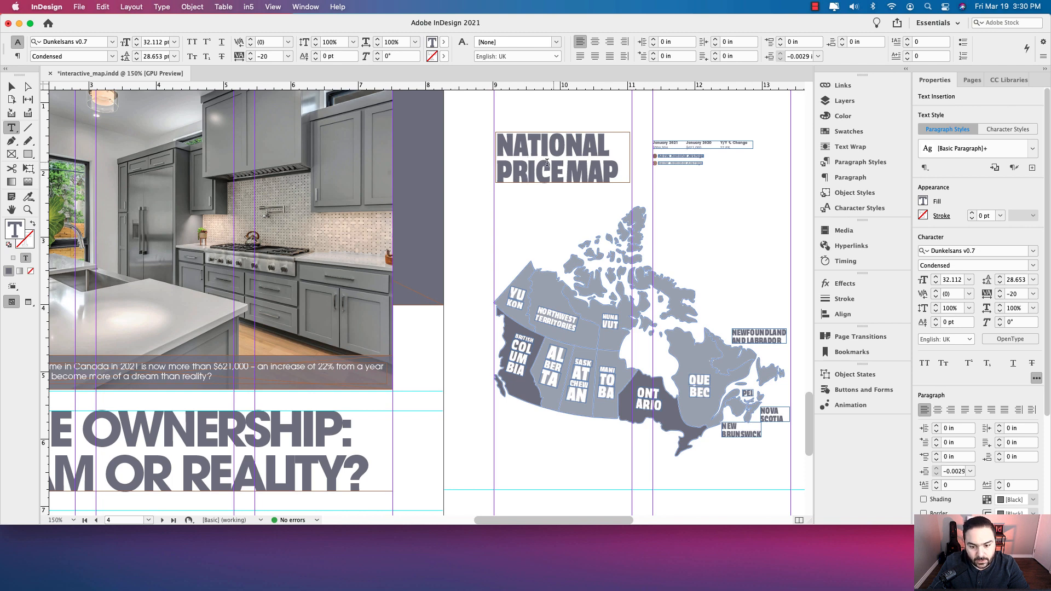
scroll(379, 301, "left", 6)
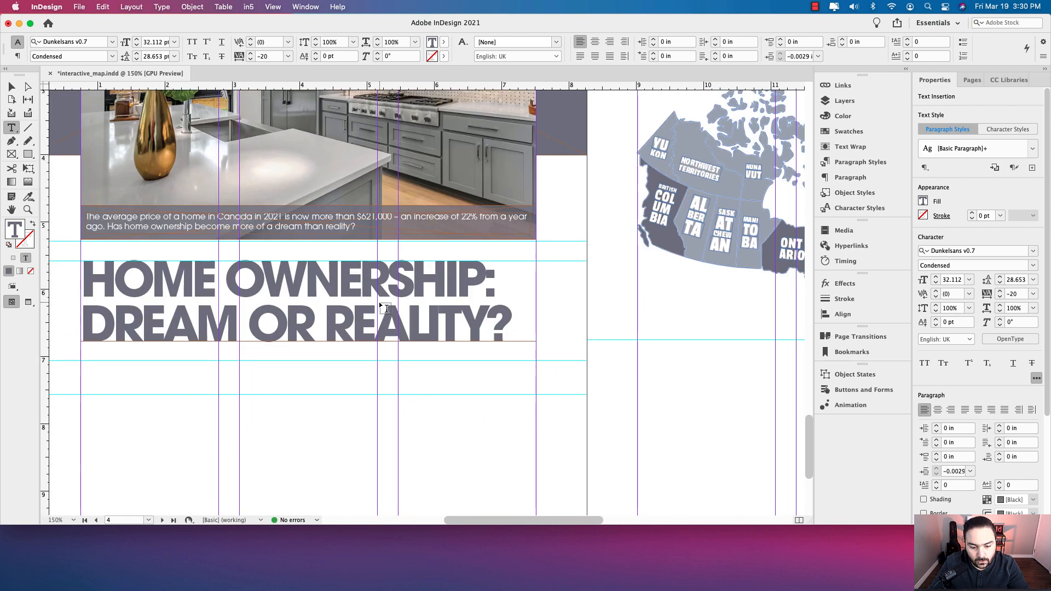
scroll(370, 301, "left", 4)
scroll(370, 300, "up", 3)
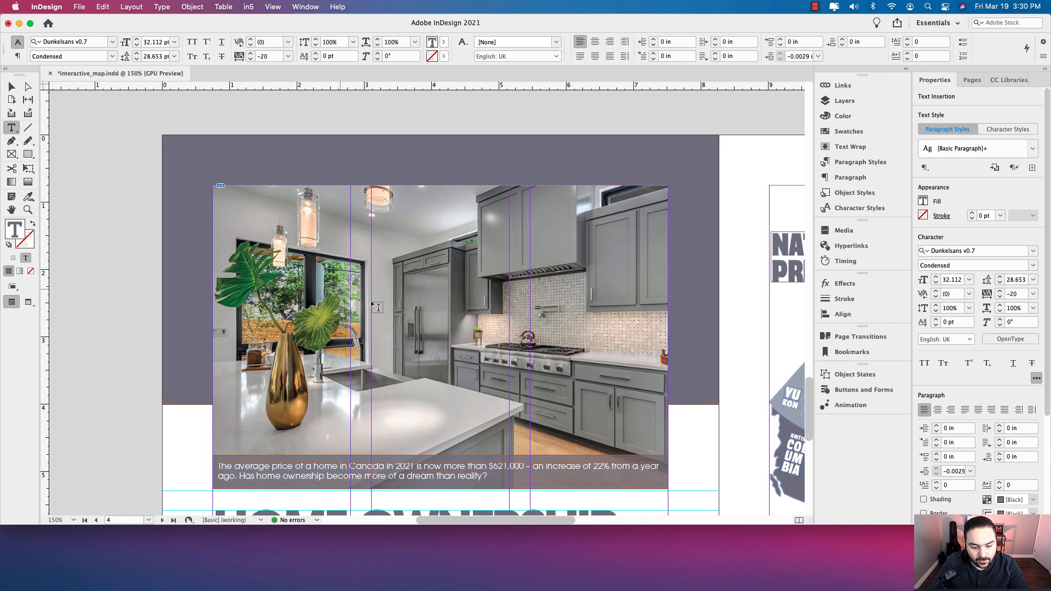
Draw a text frame about 6.77 by 0.36 in beneath the headline and paste "An Interactive Look at Affordable Provinces" into it
scroll(370, 300, "down", 10)
left_click(11, 87)
left_click_drag(181, 86, 434, 284)
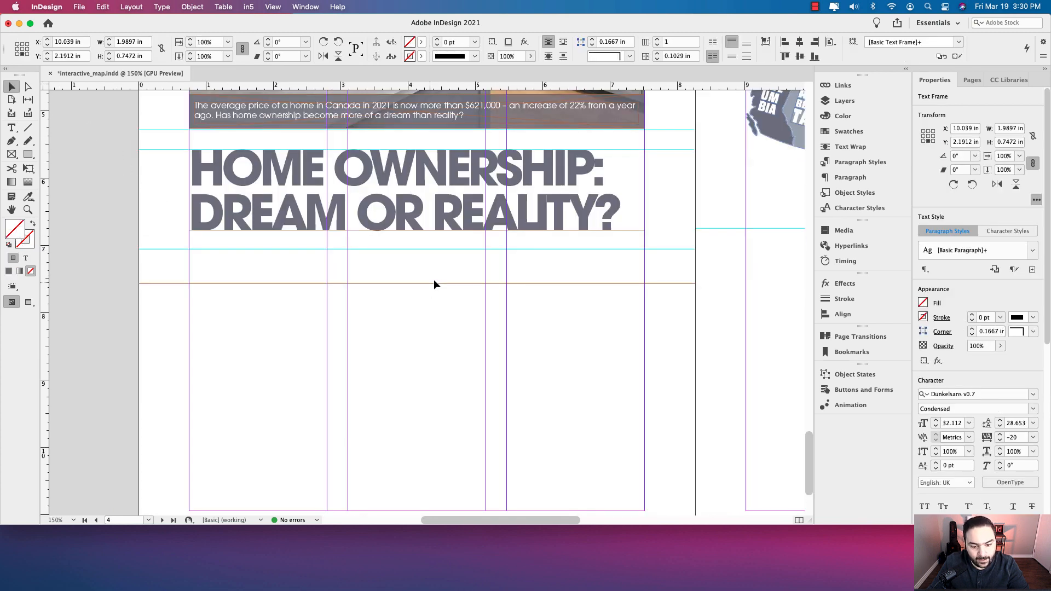
scroll(438, 295, "up", 2)
left_click(420, 307)
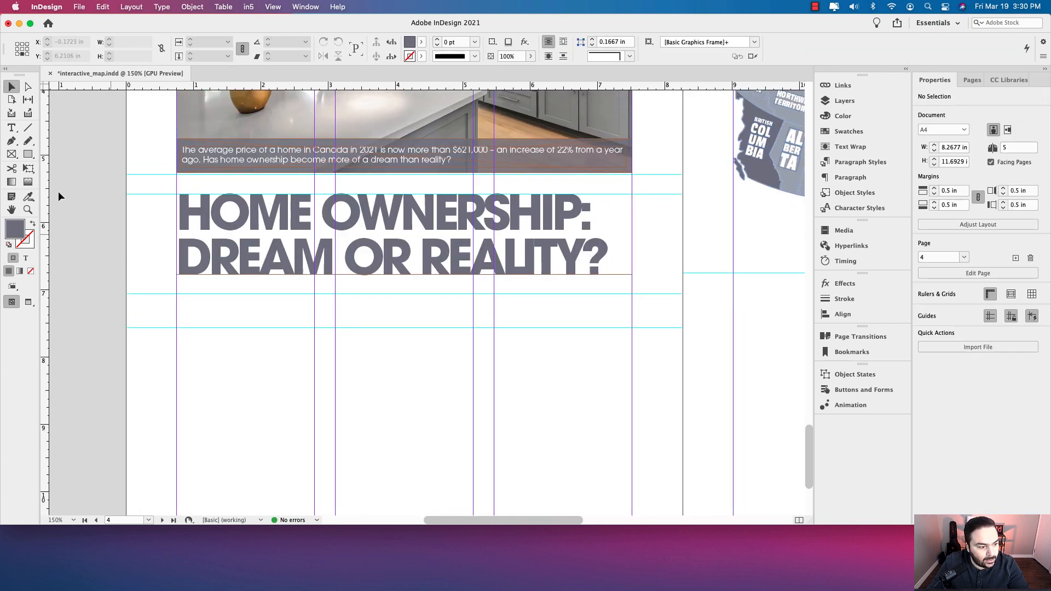
left_click(12, 128)
left_click_drag(177, 294, 632, 317)
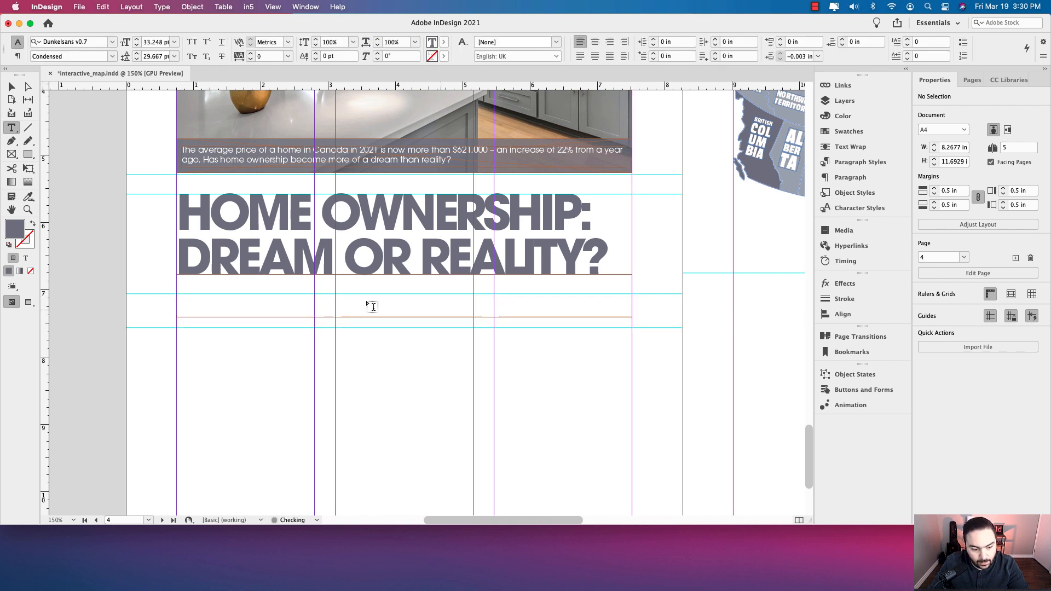
key("super+Tab")
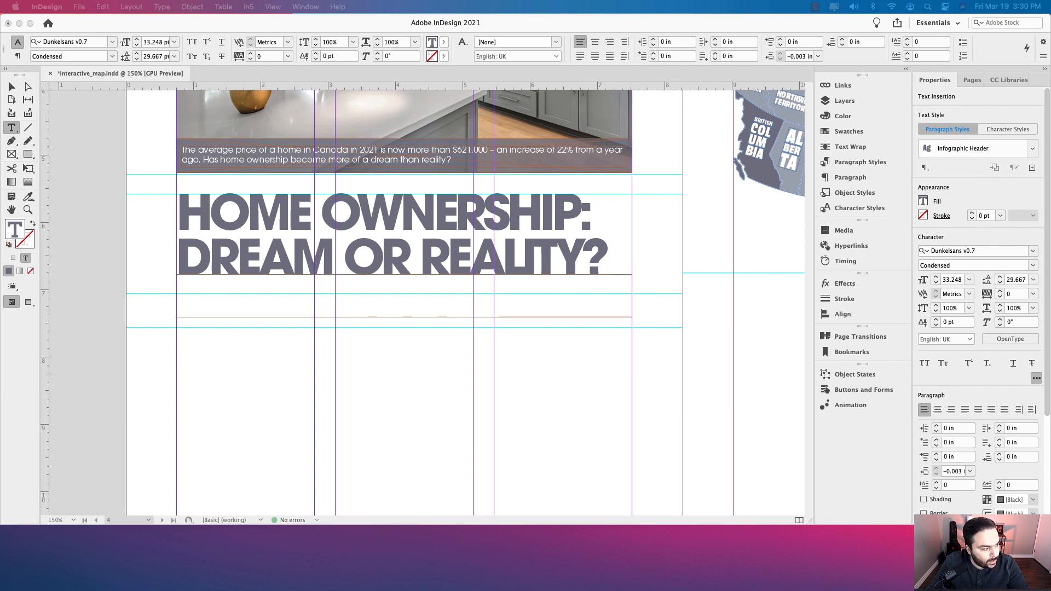
left_click(189, 316)
key("super+v")
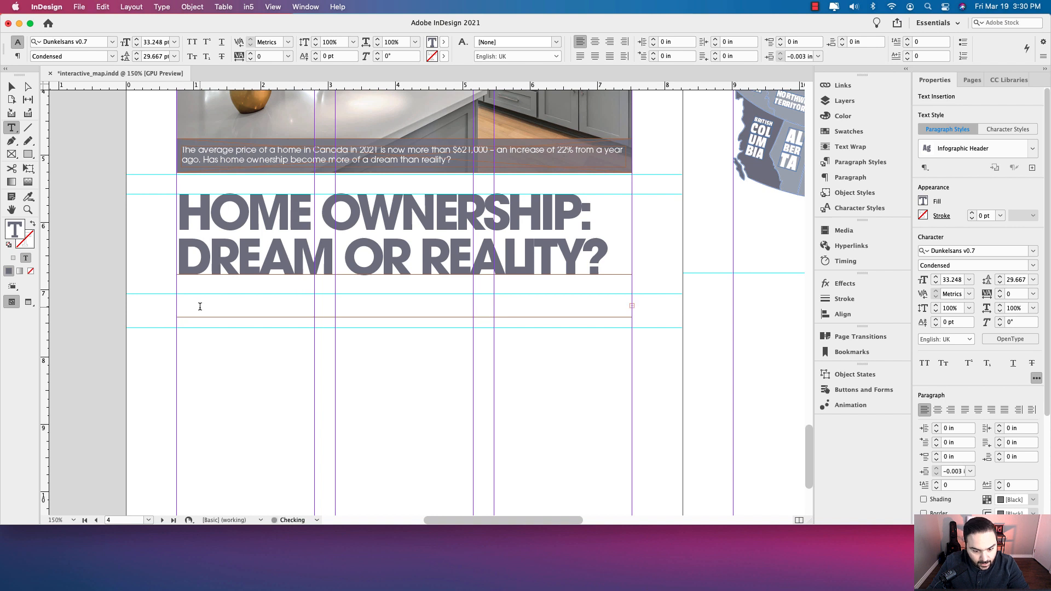
Apply the Deck Headline paragraph style to the subheading text and reduce its frame height to 0.185 in
left_click(11, 86)
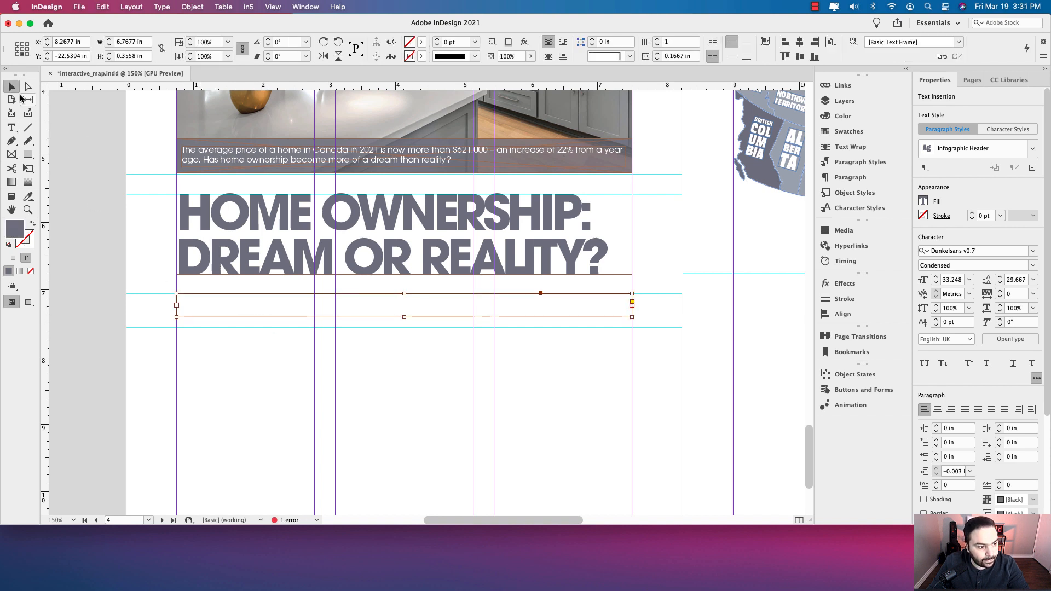
double_click(340, 306)
key("super+a")
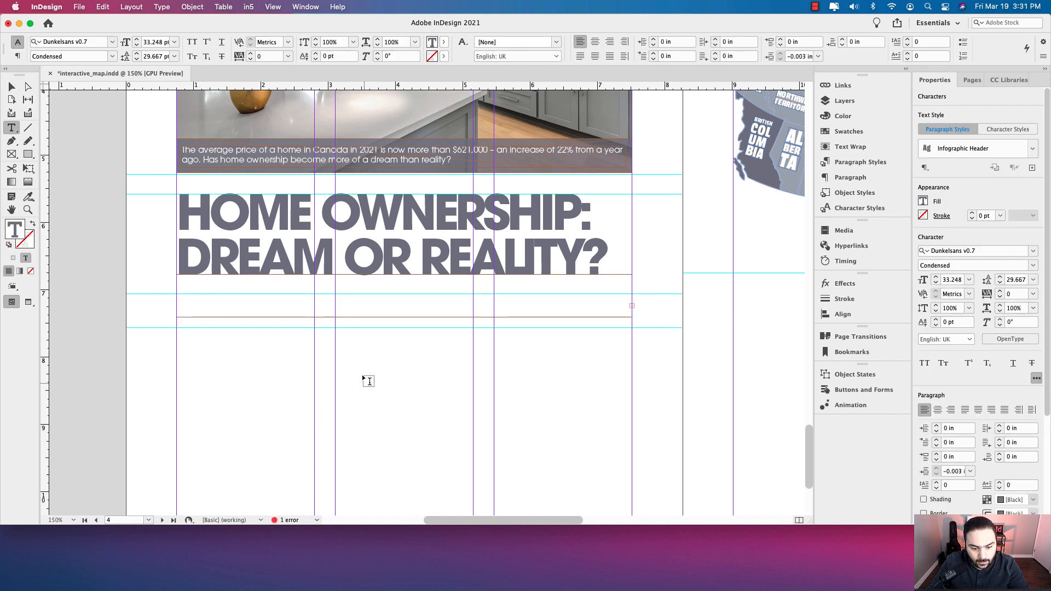
left_click(1032, 149)
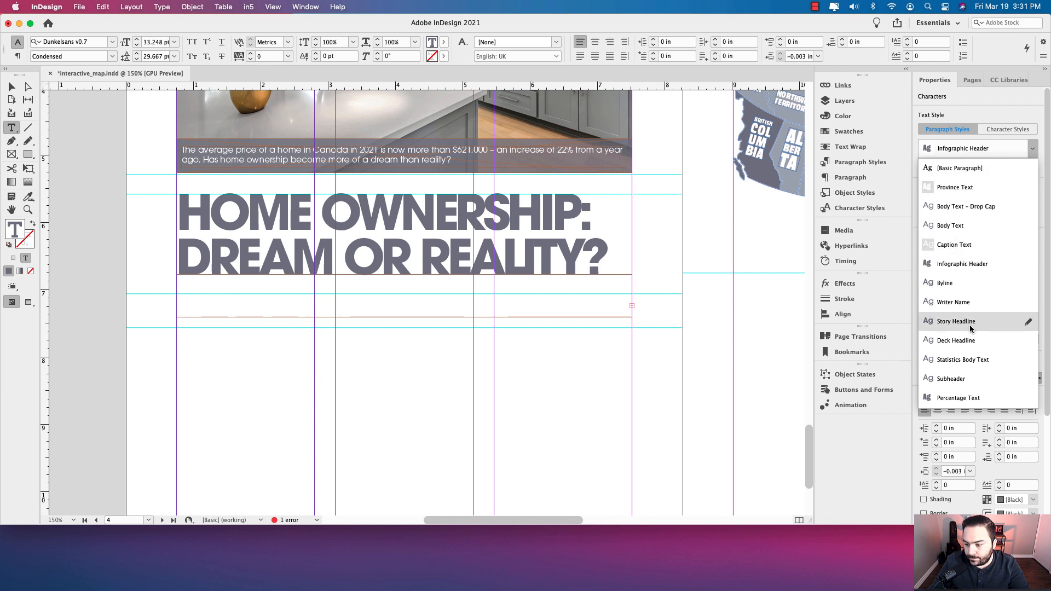
left_click(971, 347)
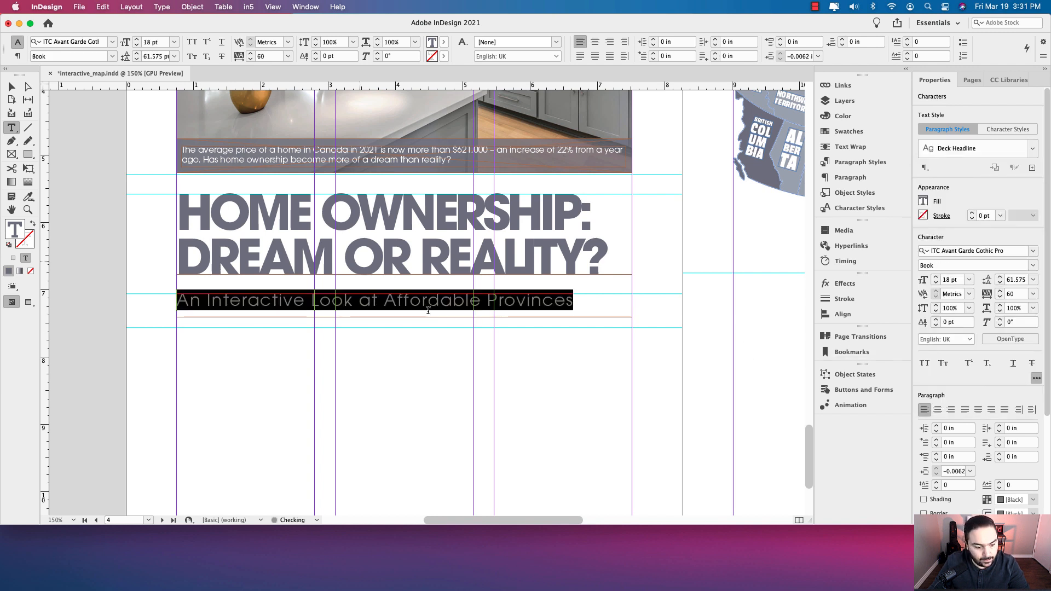
key("Escape")
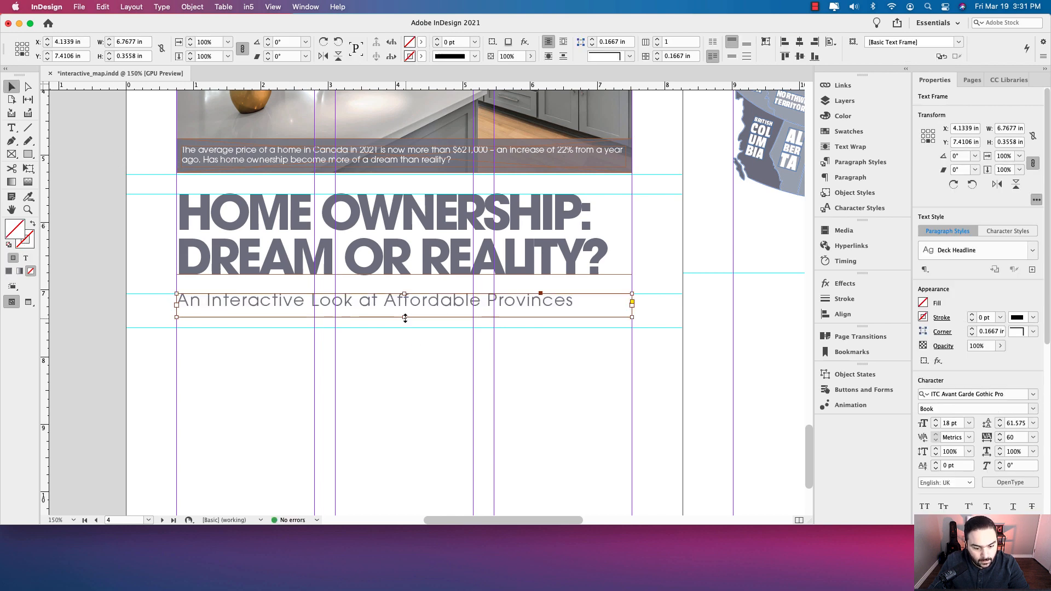
left_click_drag(405, 317, 401, 310)
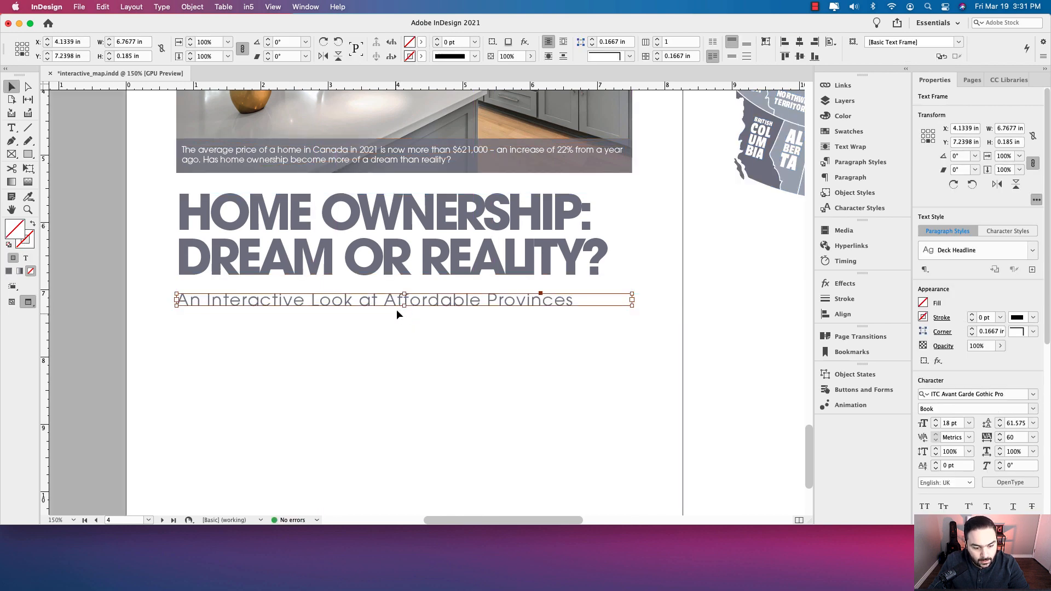
Examine the deck headline's text and compare the rebuilt left page with the completed reference spread
left_click(392, 318)
triple_click(391, 304)
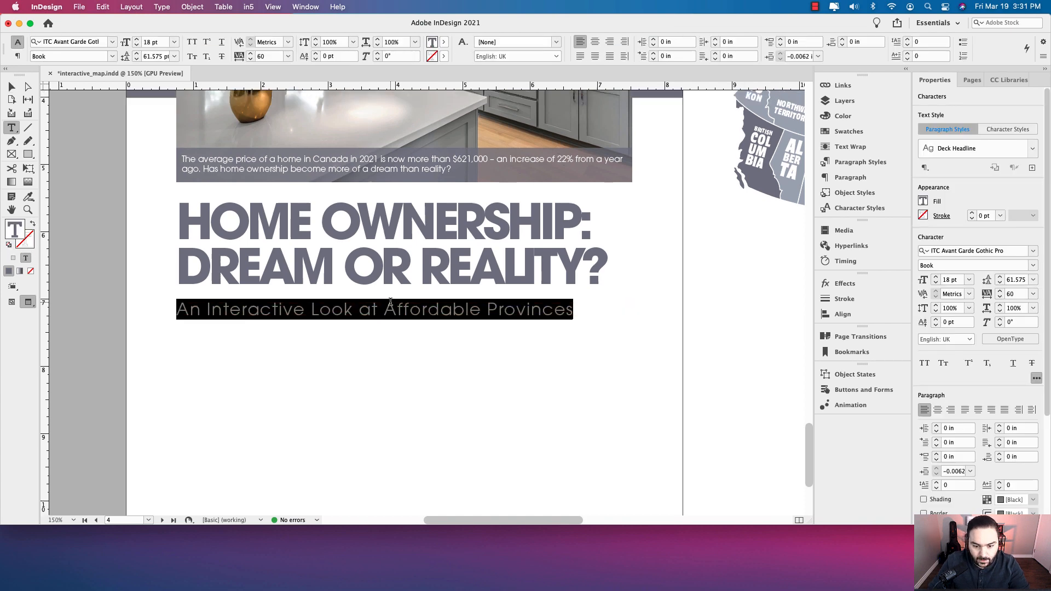
scroll(778, 408, "up", 5)
scroll(778, 408, "left", 3)
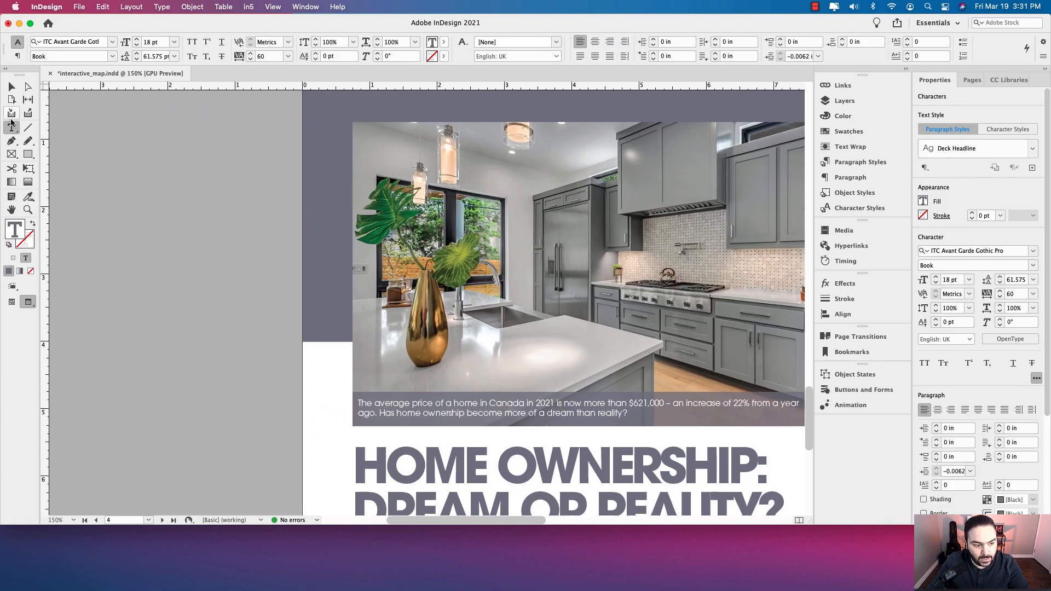
left_click(11, 86)
scroll(467, 345, "up", 3)
scroll(467, 345, "right", 4)
left_click_drag(467, 345, 465, 348)
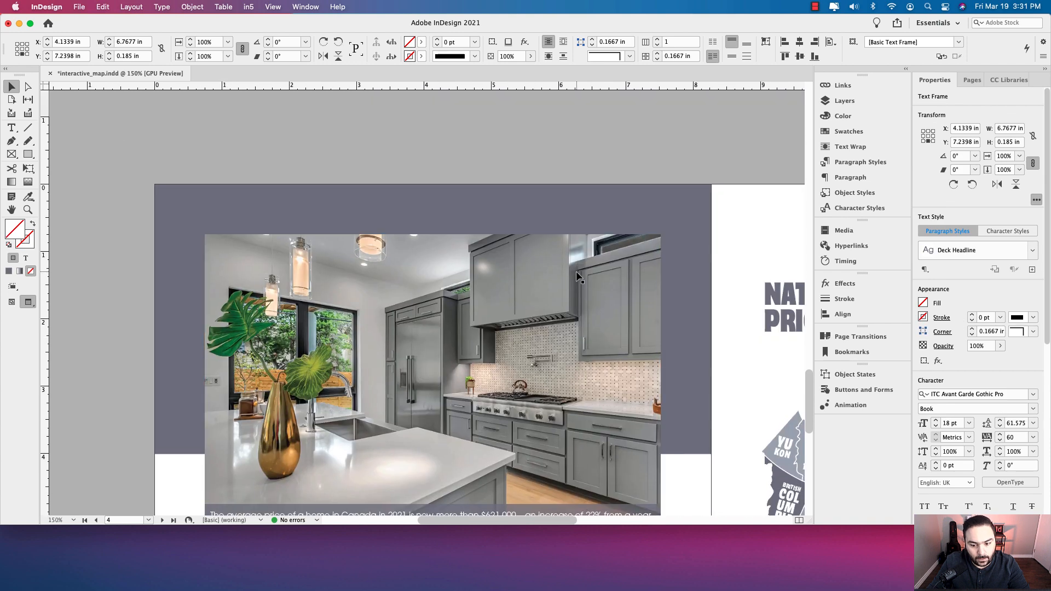
scroll(576, 273, "down", 1)
left_click_drag(575, 176, 562, 340)
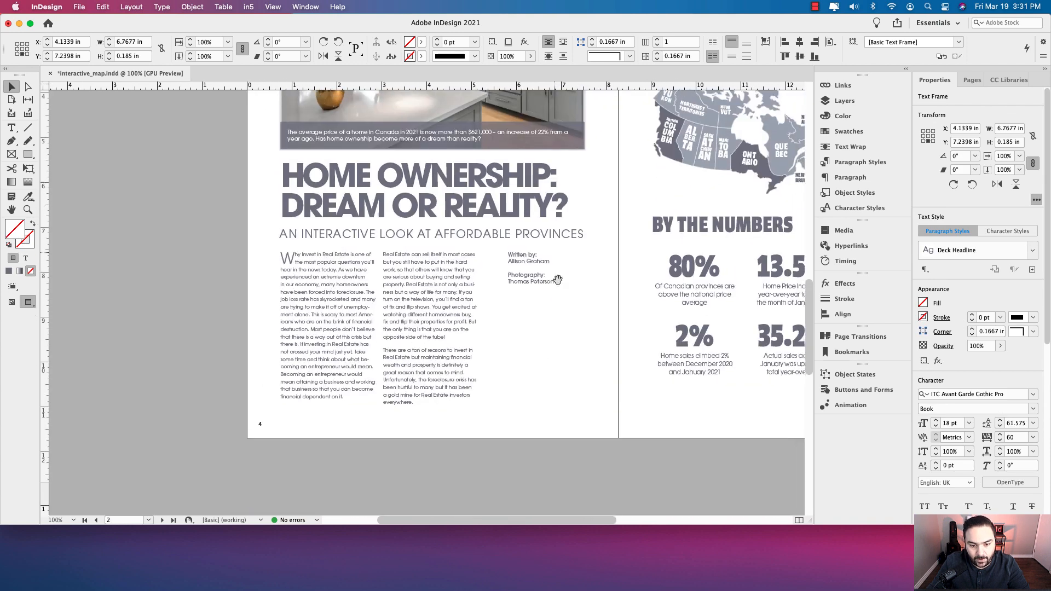
left_click_drag(539, 381, 526, 196)
left_click_drag(512, 364, 476, 171)
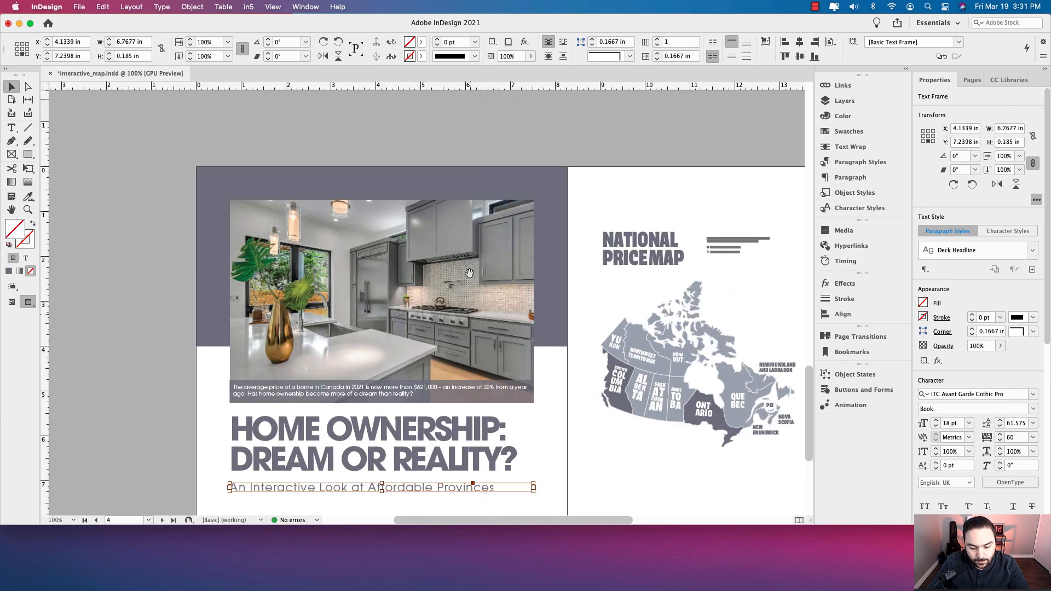
Set the deck headline "An Interactive Look at Affordable Provinces" in All Caps and deselect its frame
left_click_drag(471, 339, 502, 200)
scroll(386, 385, "up", 3)
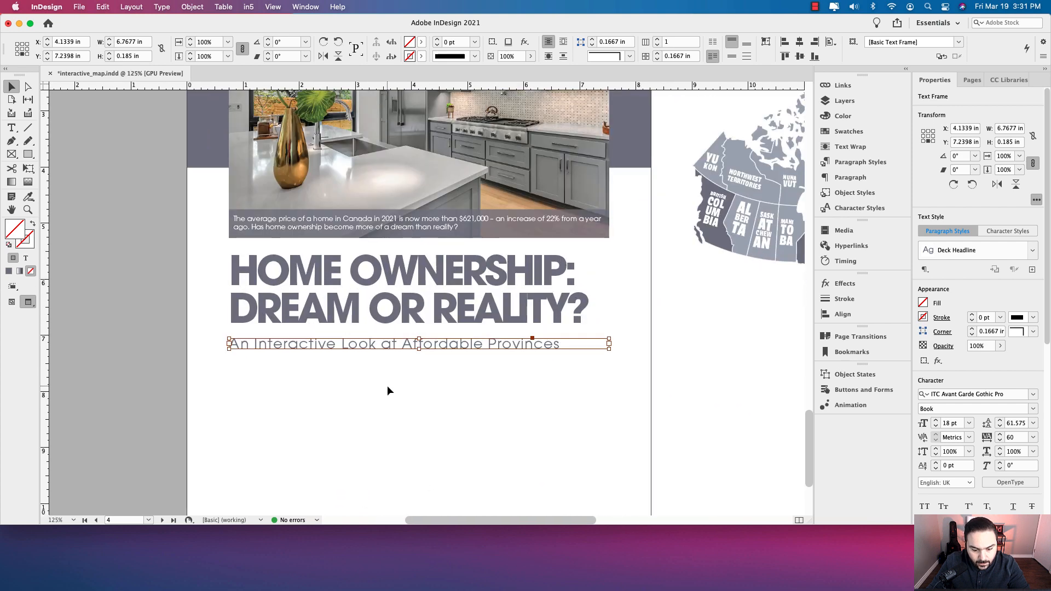
triple_click(421, 307)
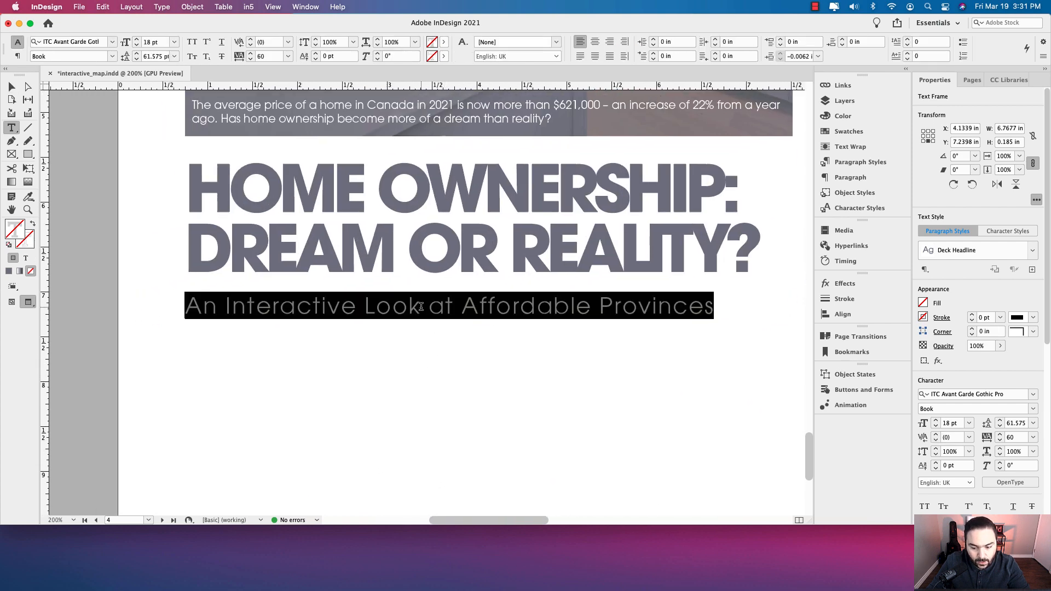
key("super")
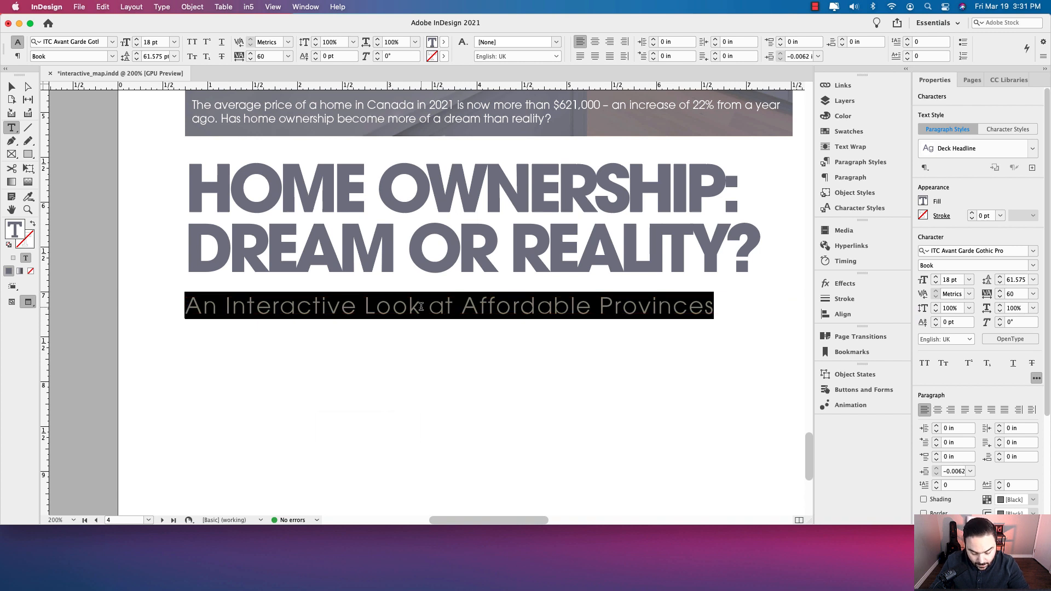
key("shift+super+k")
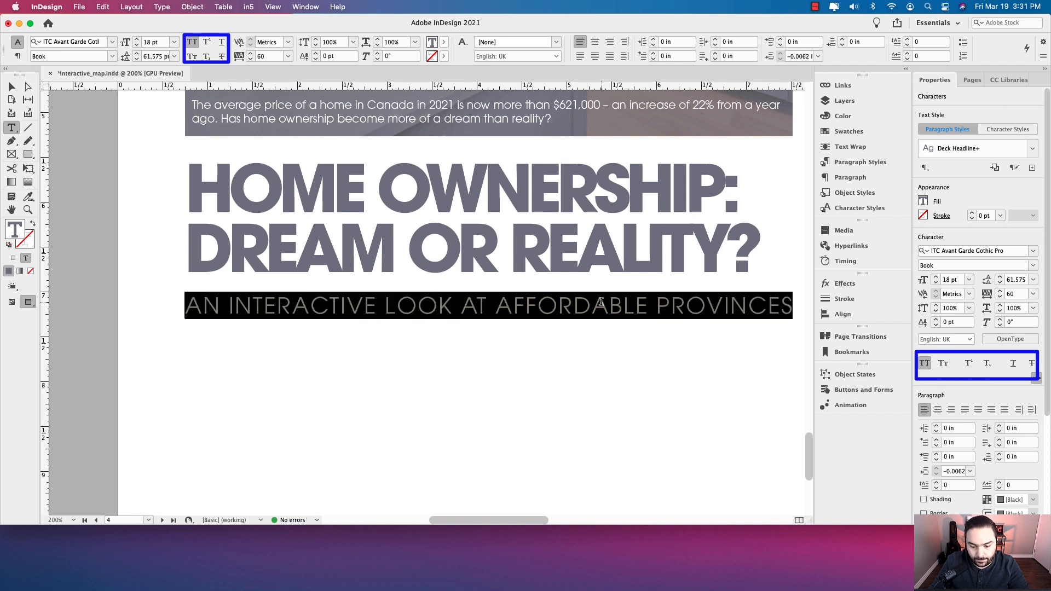
scroll(601, 302, "left", 10)
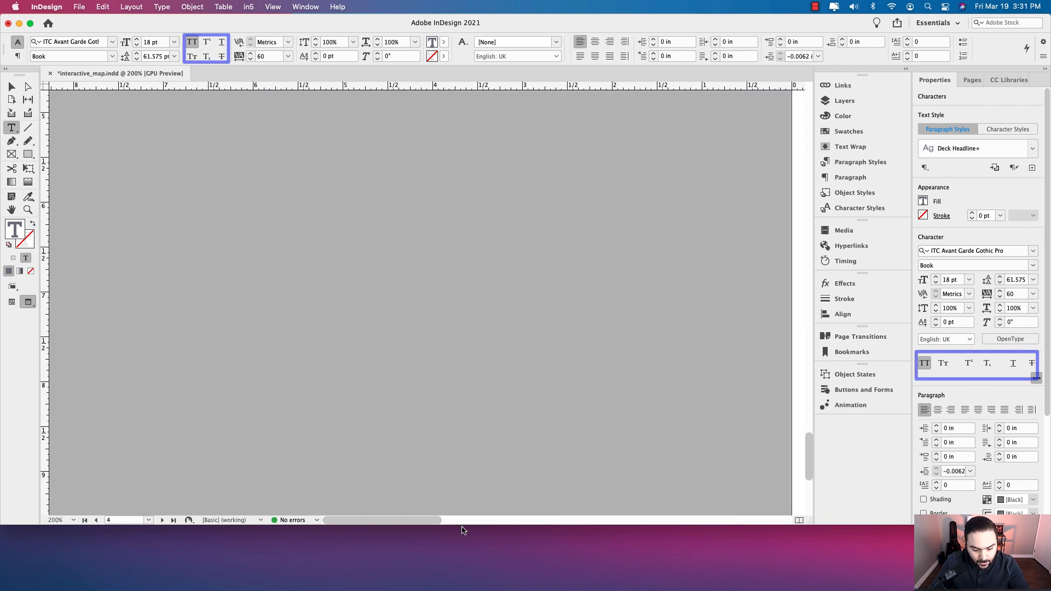
left_click_drag(415, 520, 526, 524)
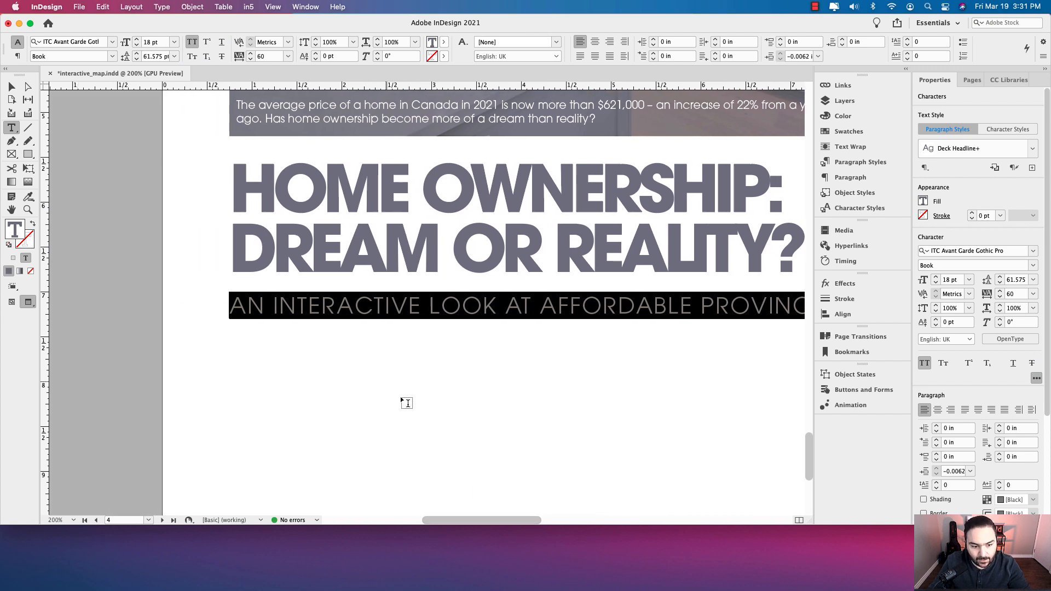
left_click(11, 87)
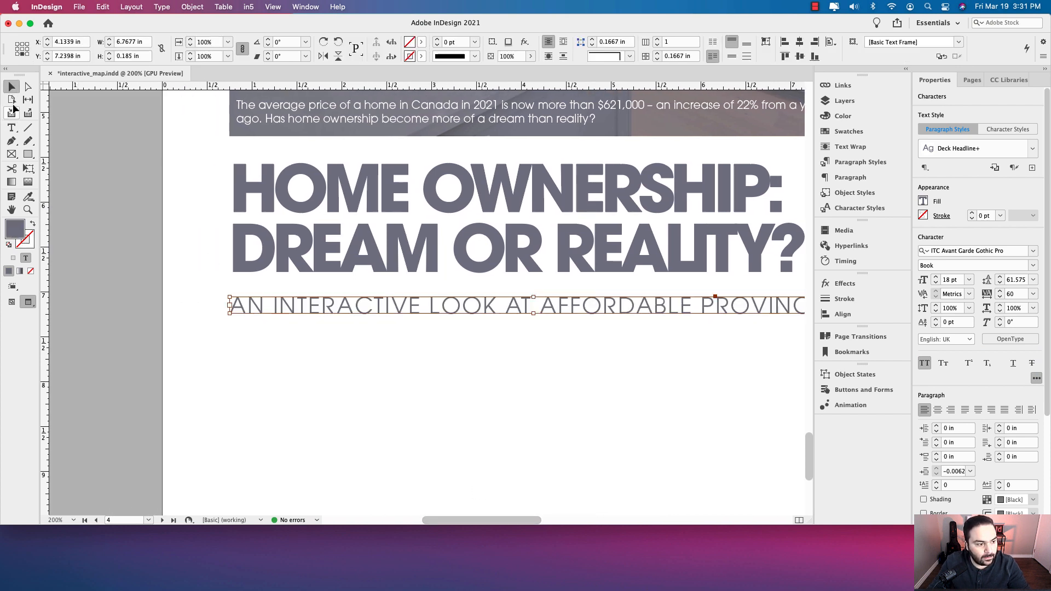
left_click(480, 370)
Show the guides, draw a text frame about 6.77 by 2.96 in beneath the deck headline, and paste the real estate article into it
scroll(492, 356, "right", 5)
scroll(492, 356, "down", 2)
key("super+1")
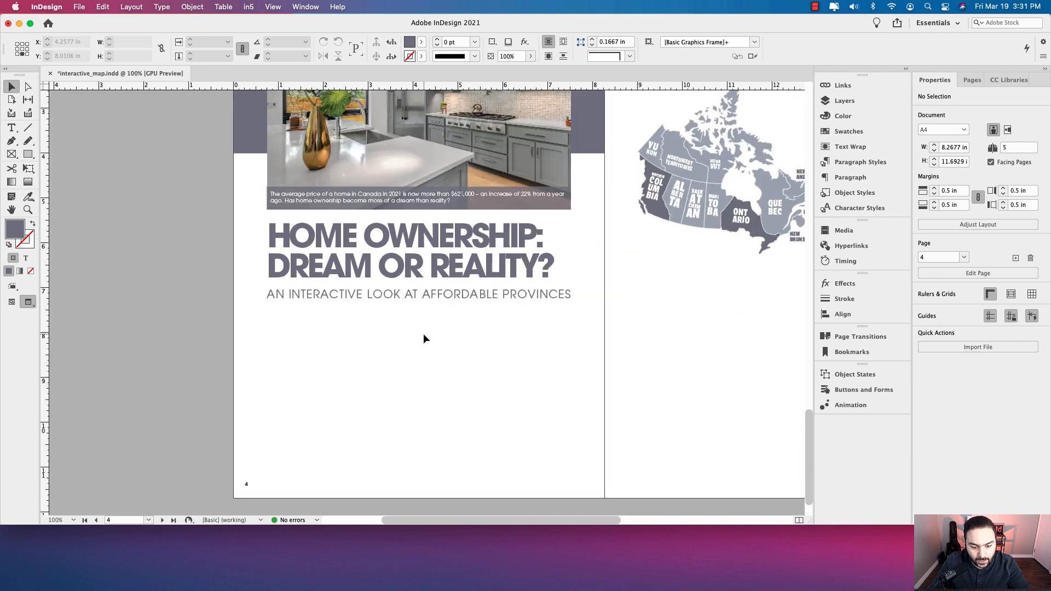
left_click_drag(418, 355, 415, 296)
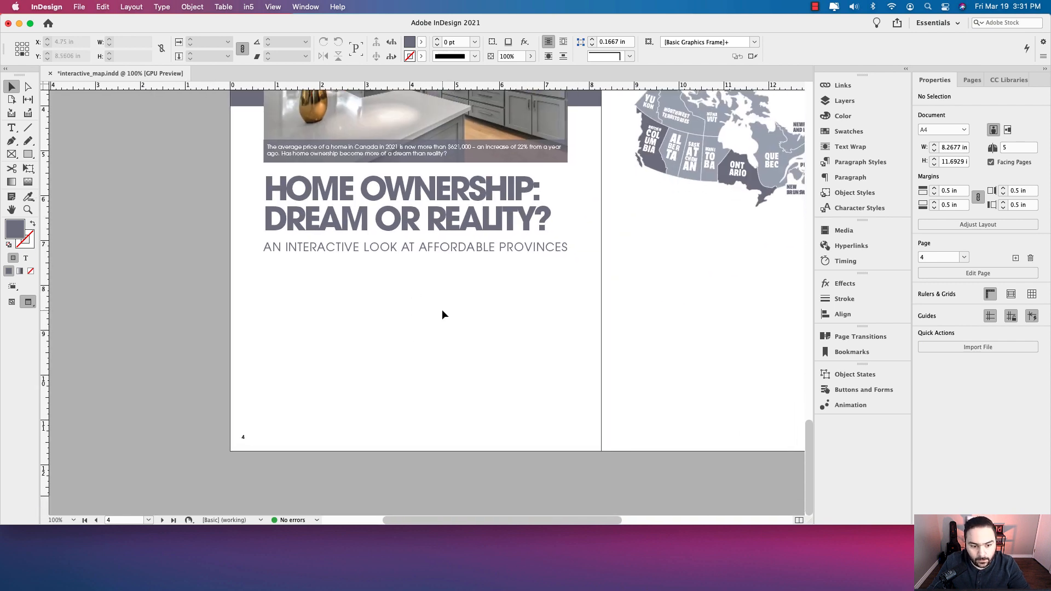
key("w")
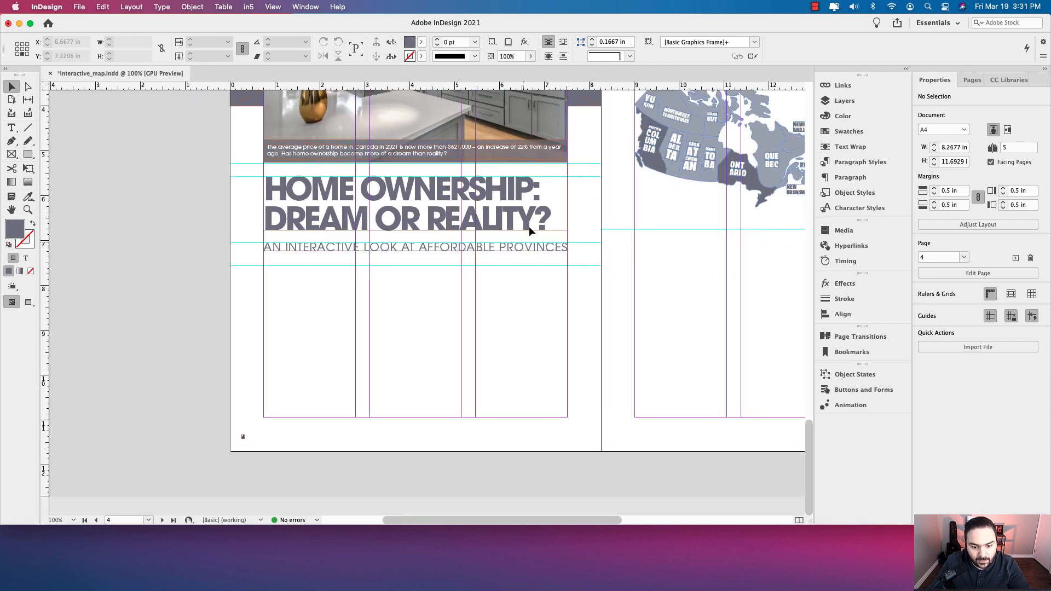
left_click_drag(529, 231, 527, 309)
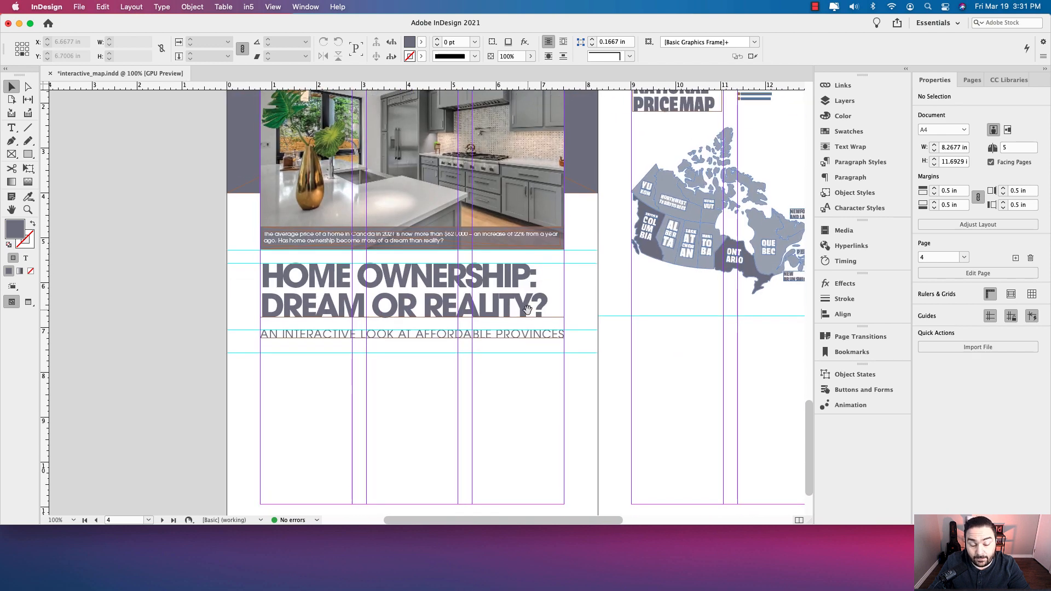
left_click_drag(519, 370, 520, 300)
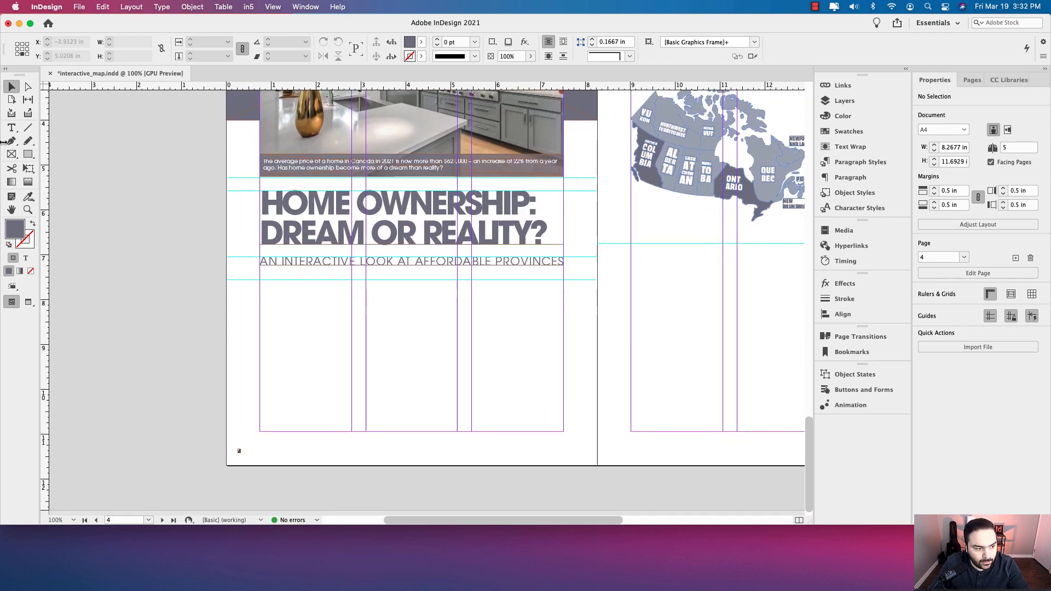
left_click(11, 128)
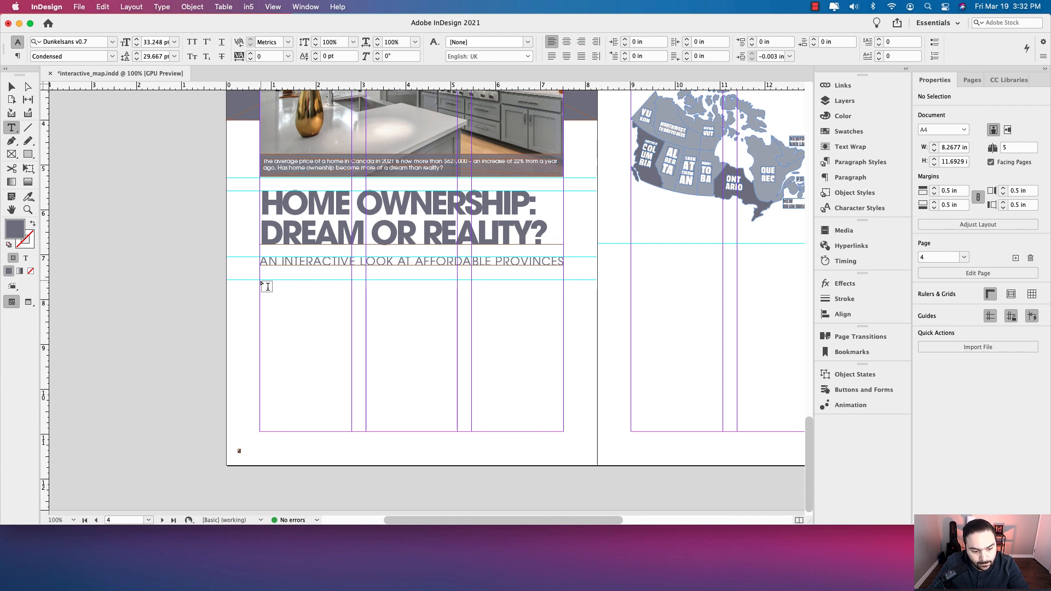
left_click_drag(261, 282, 561, 416)
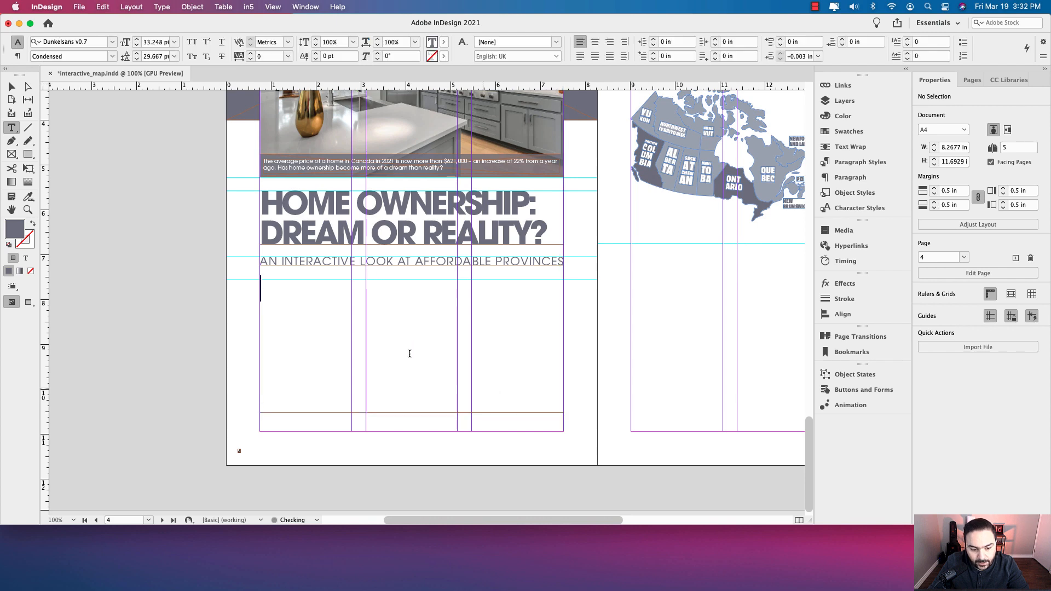
key("super+v")
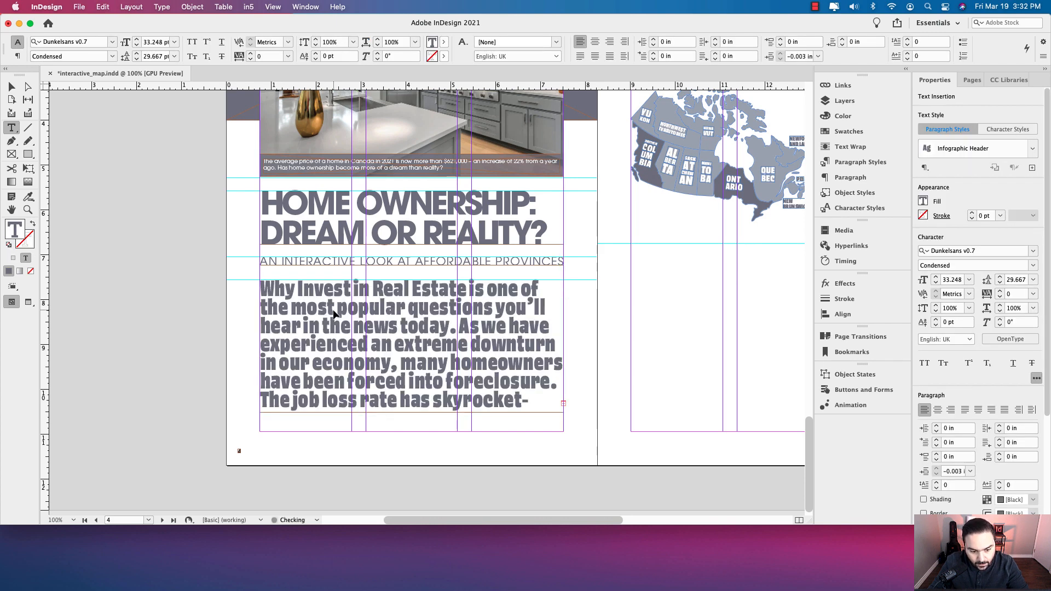
Apply the Body Text paragraph style to all of the pasted article text
key("super+a")
left_click(1032, 148)
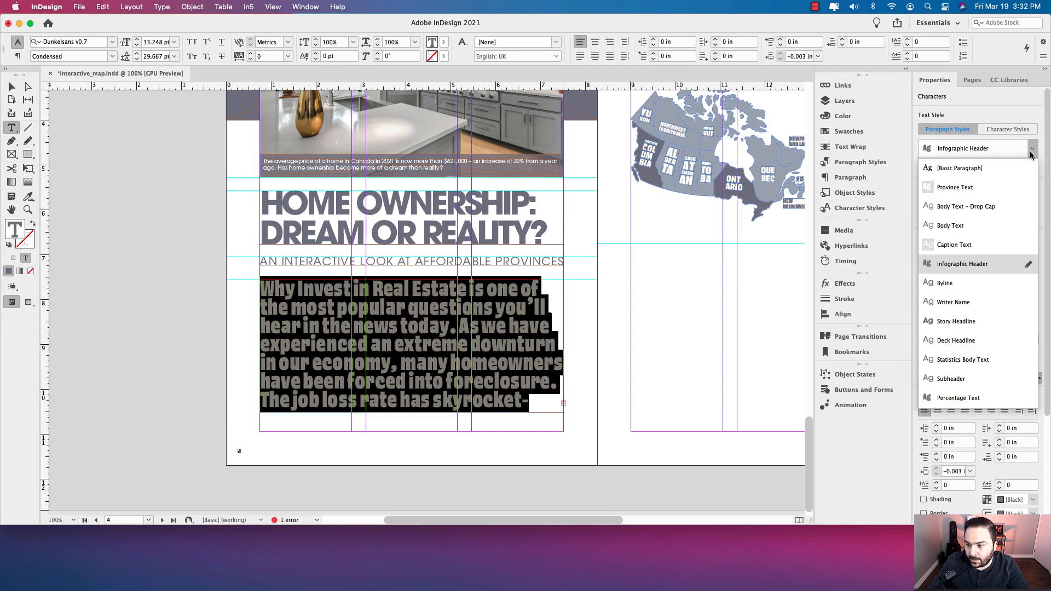
left_click(959, 229)
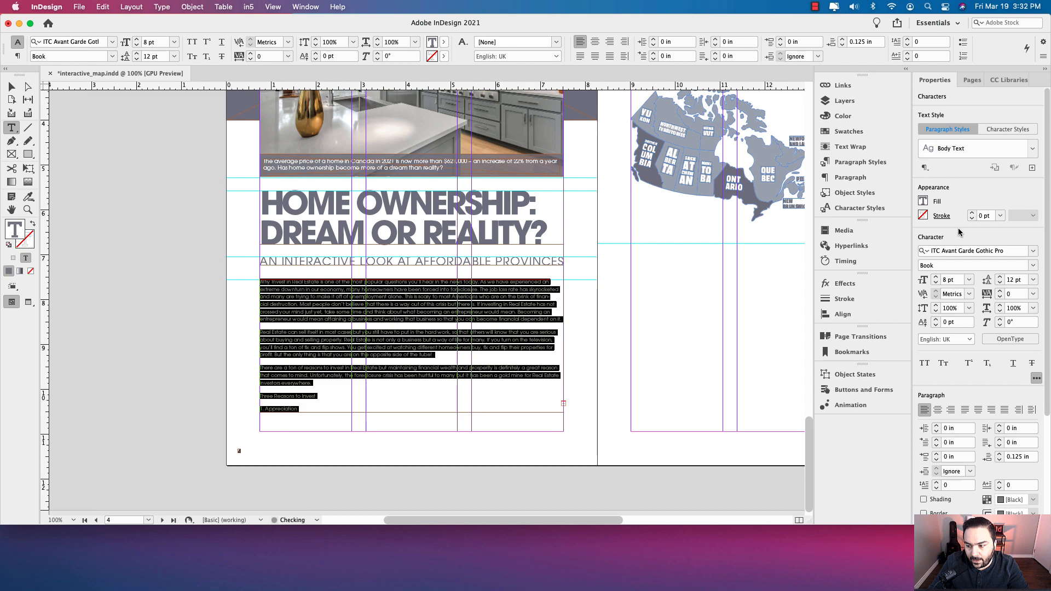
left_click(1032, 152)
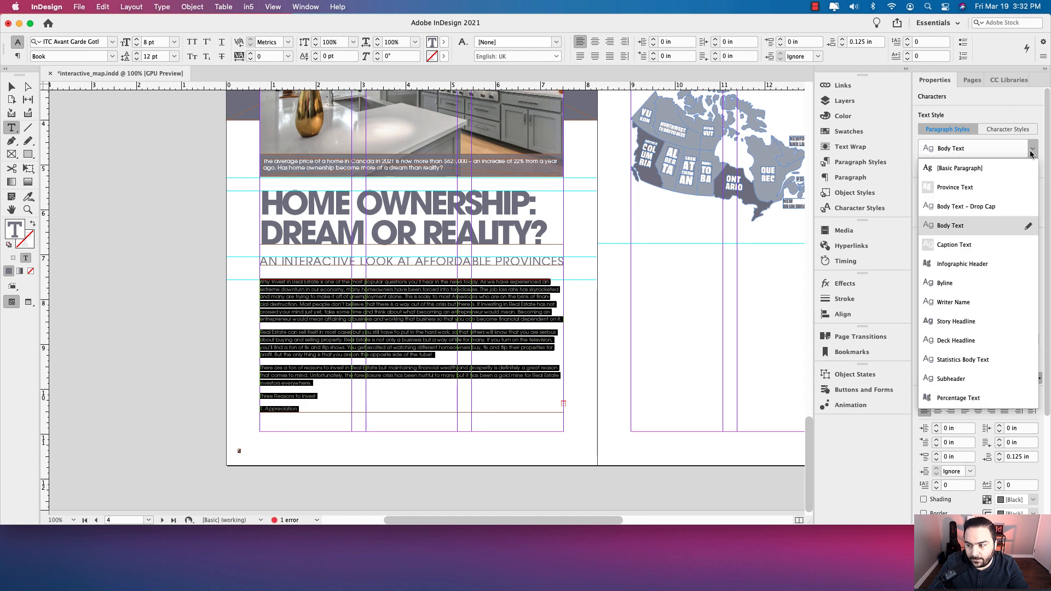
left_click(1031, 154)
left_click(437, 299)
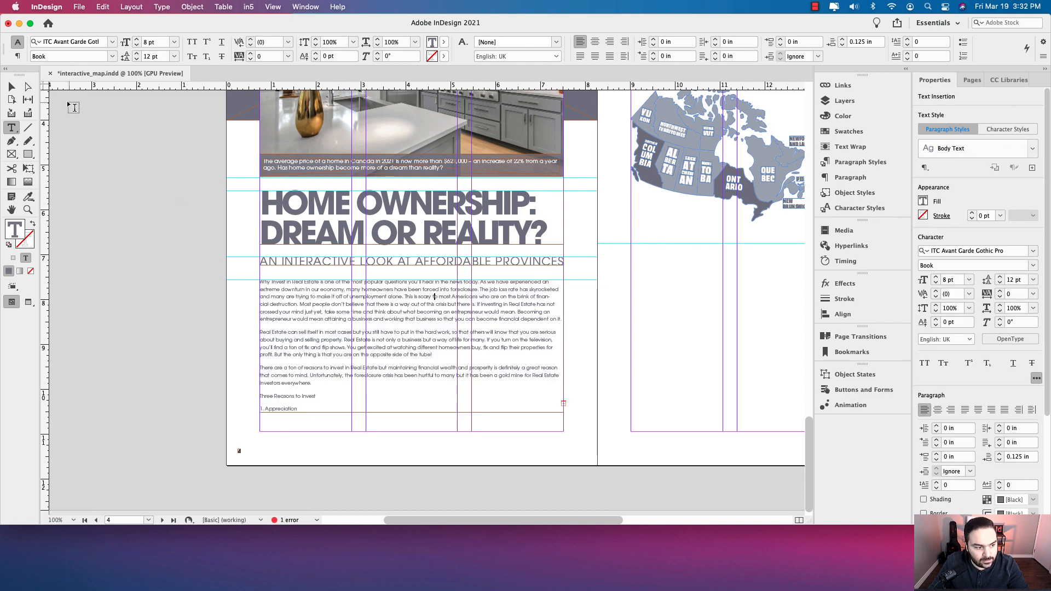
Split the article frame into 2 columns and narrow it to about 4.41 in, ending at the second column guide
left_click(10, 87)
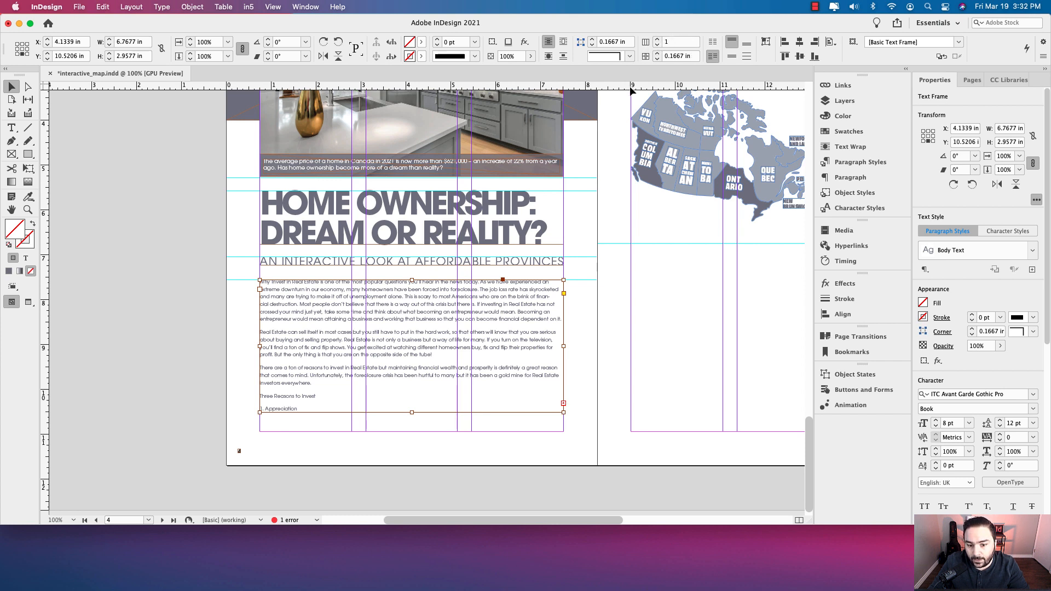
left_click(657, 40)
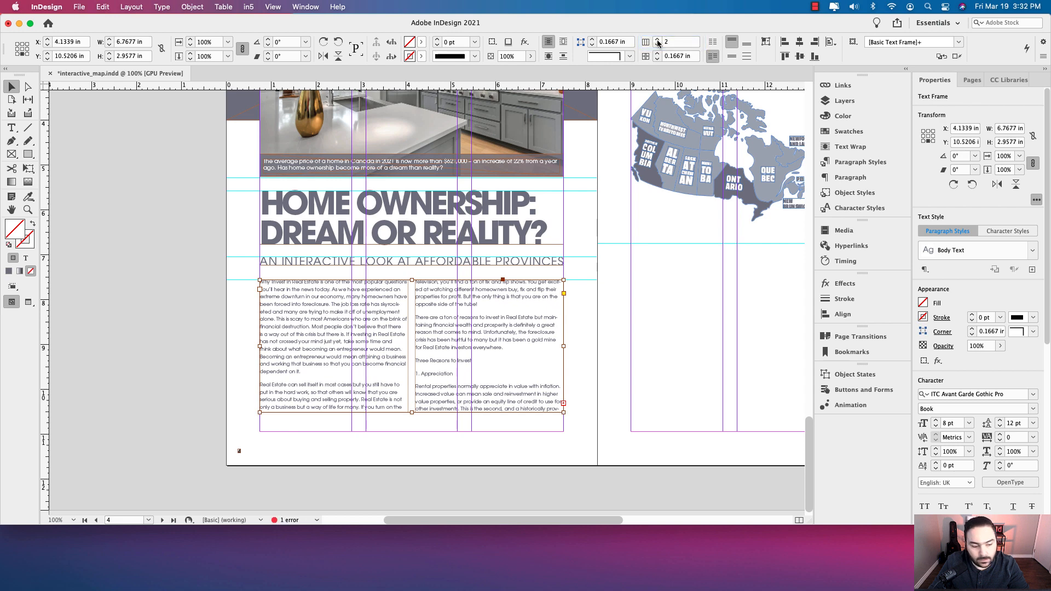
left_click(657, 40)
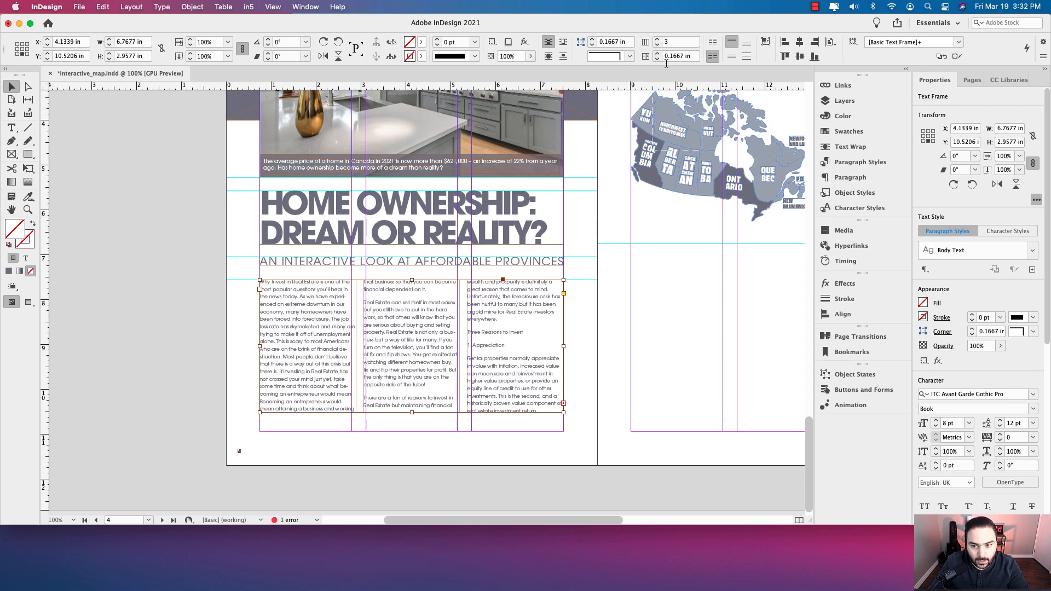
left_click(658, 48)
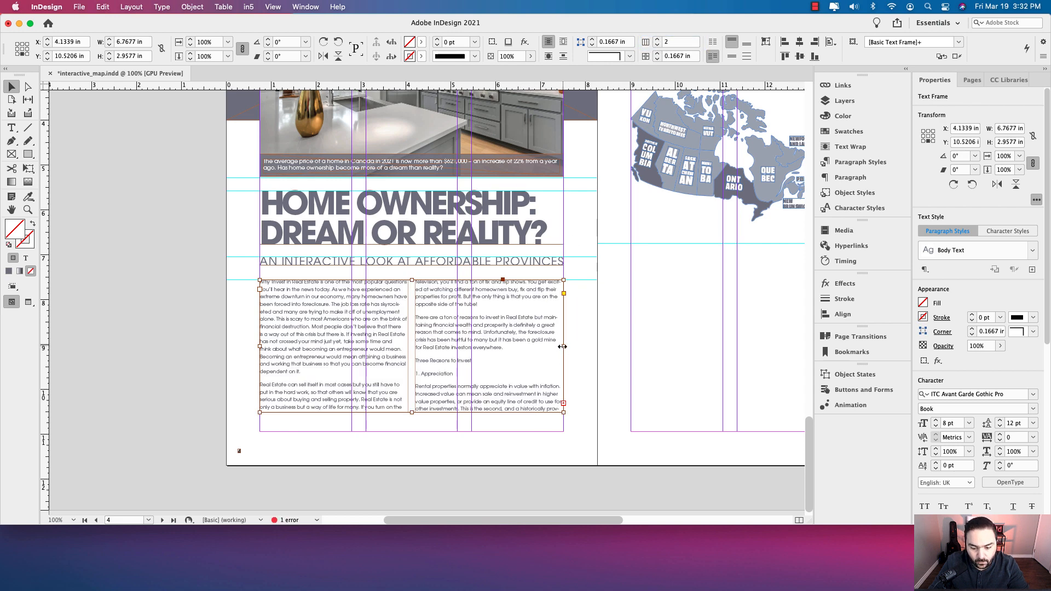
left_click_drag(563, 347, 458, 347)
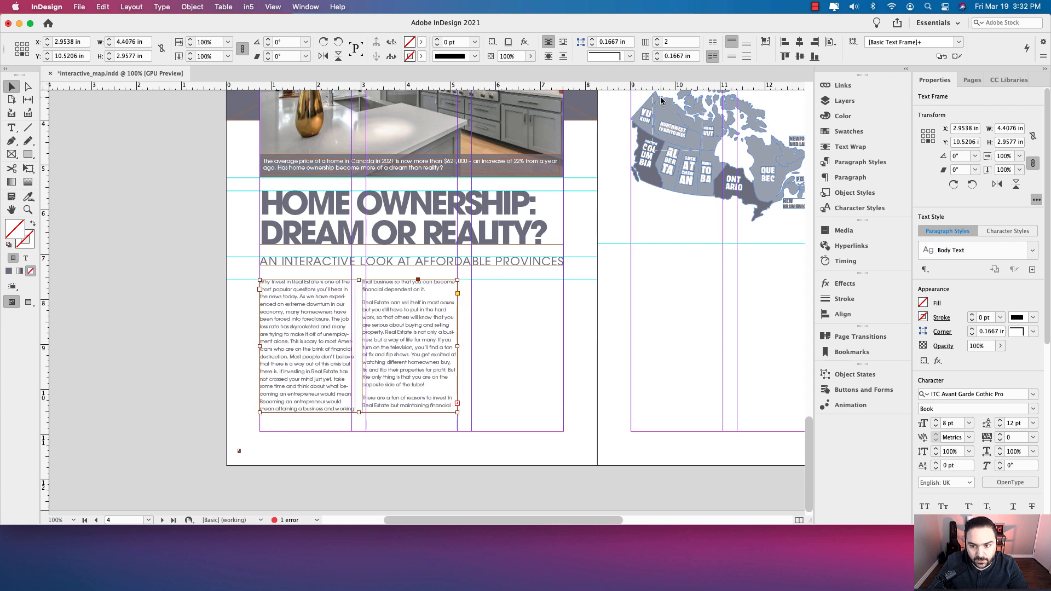
left_click(598, 260)
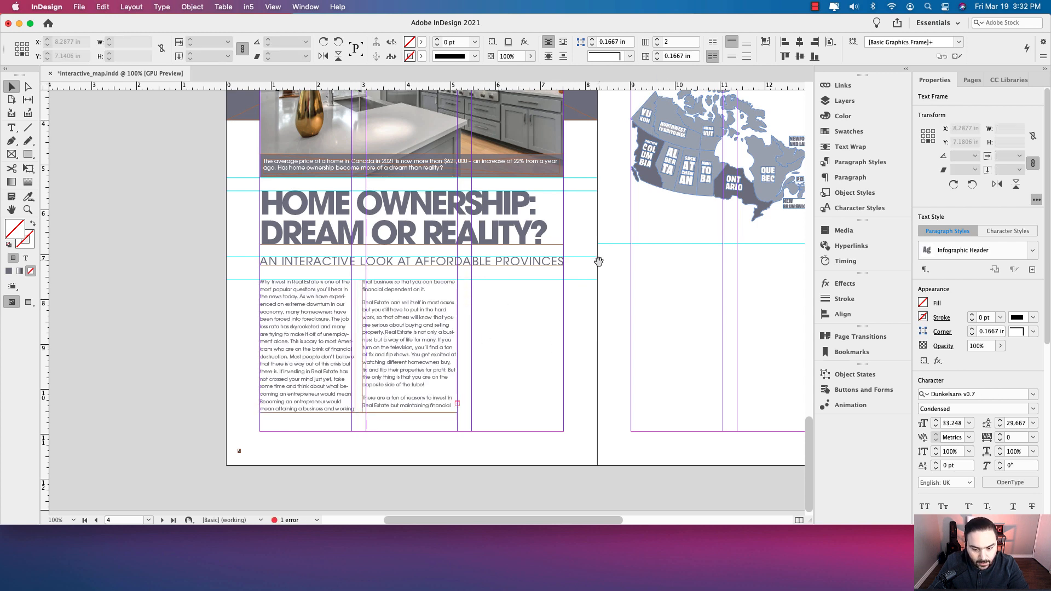
scroll(573, 368, "up", 10)
mouse_move(582, 179)
left_mouse_down()
mouse_move(570, 349)
mouse_move(587, 187)
left_mouse_up()
scroll(587, 187, "down", 10)
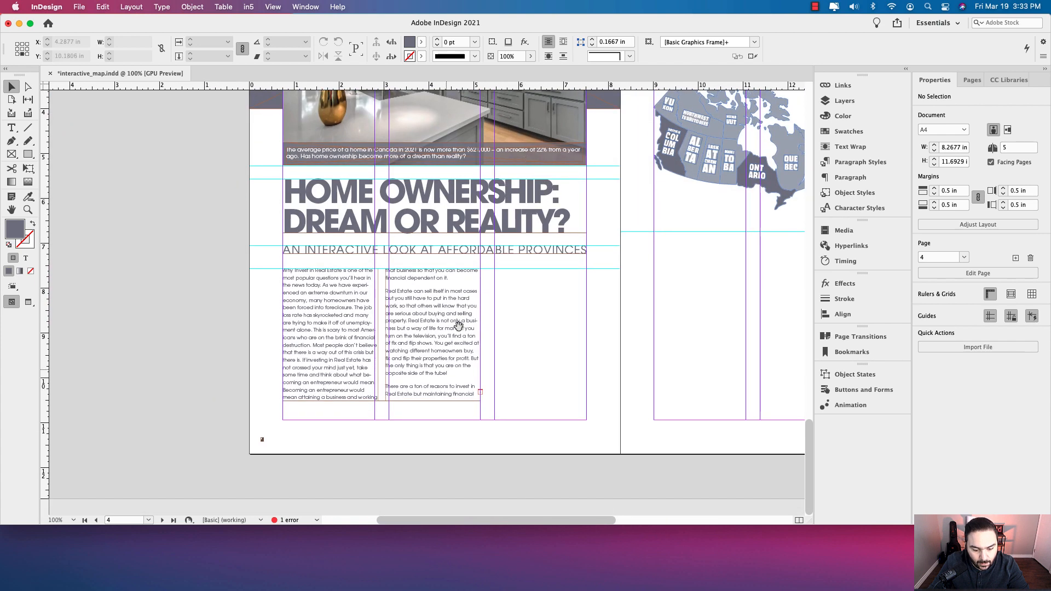
left_click(382, 401)
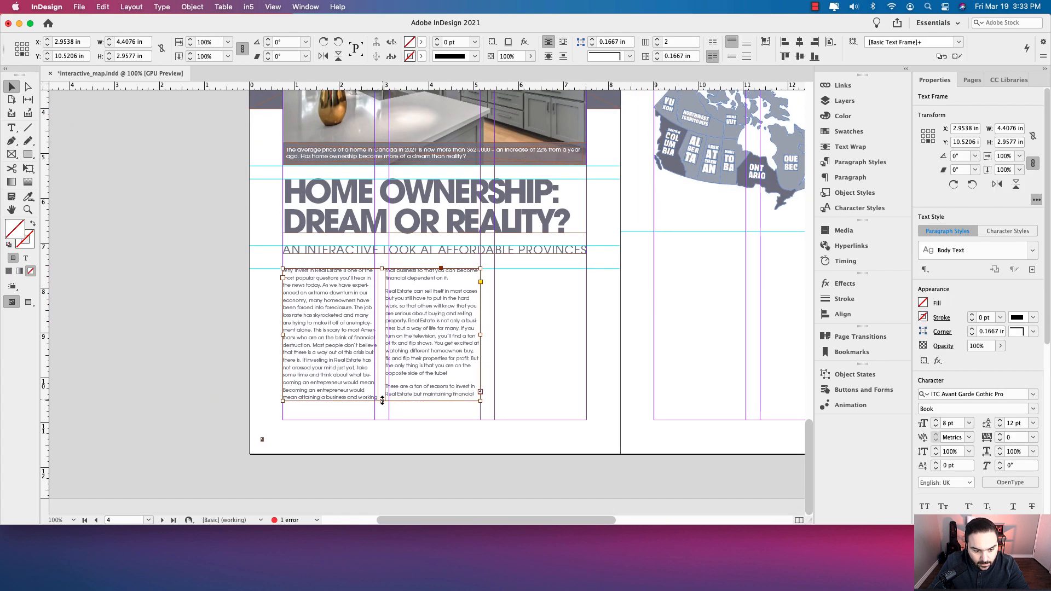
left_click(551, 313)
Copy the writer and photographer credits frame from the reference spread, paste it in place on page 4, and hide the guides
scroll(553, 328, "up", 15)
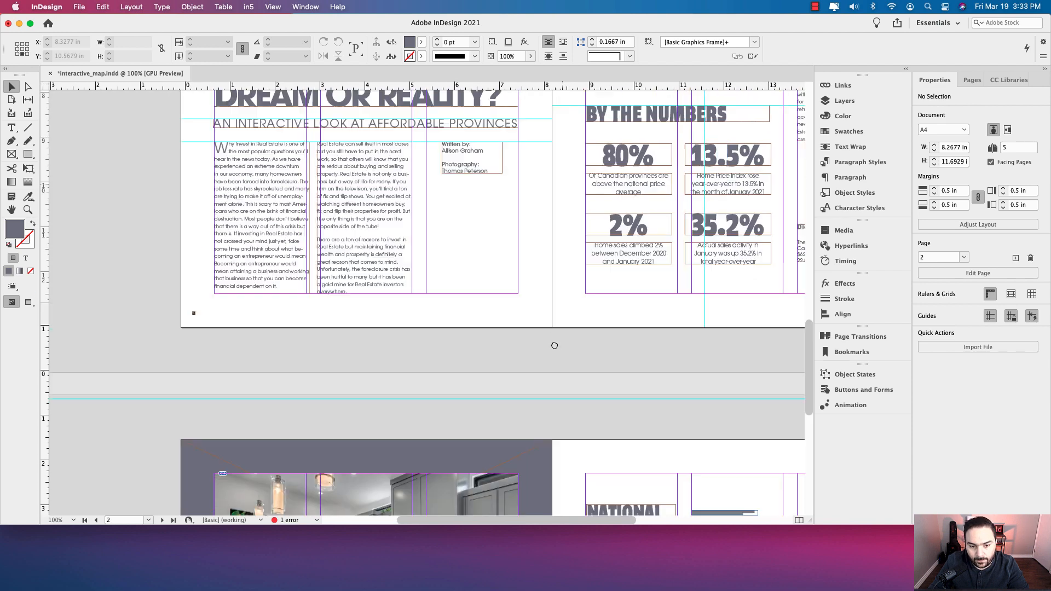
scroll(555, 345, "up", 3)
left_click(461, 222)
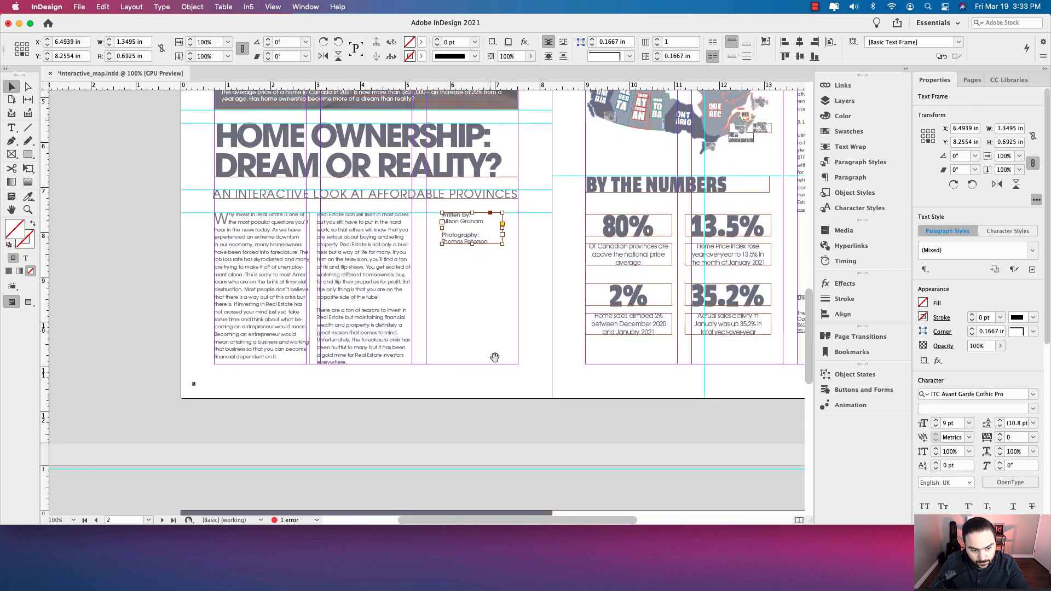
scroll(494, 357, "down", 15)
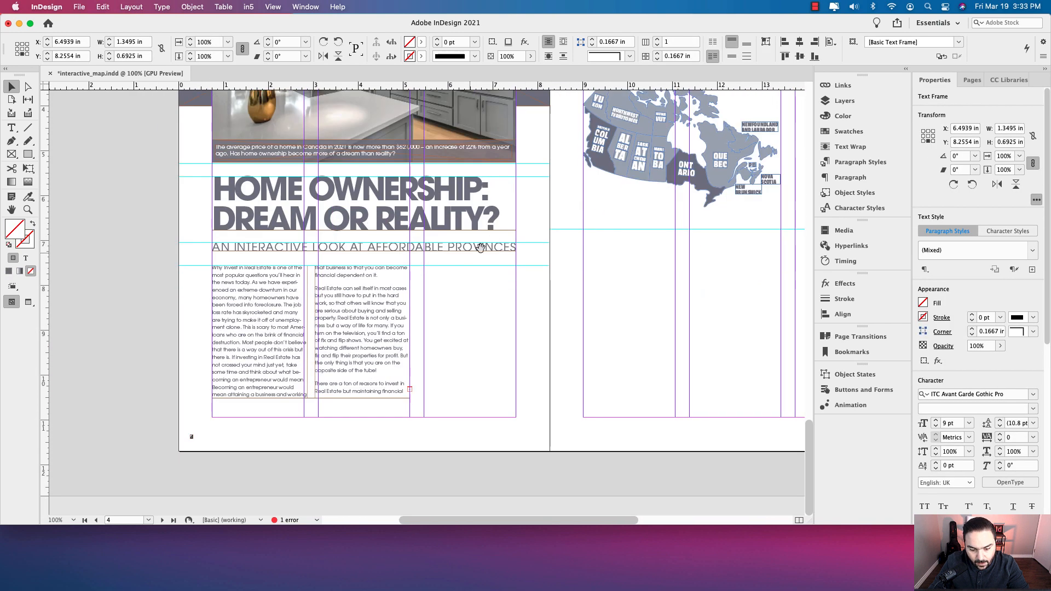
left_click(460, 297)
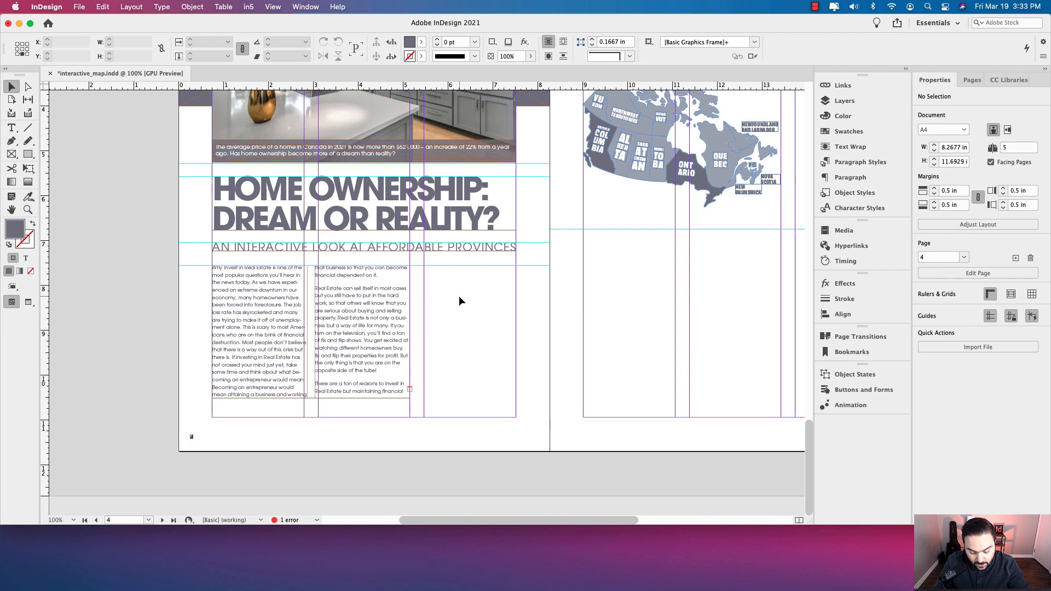
key("shift+alt+super+v")
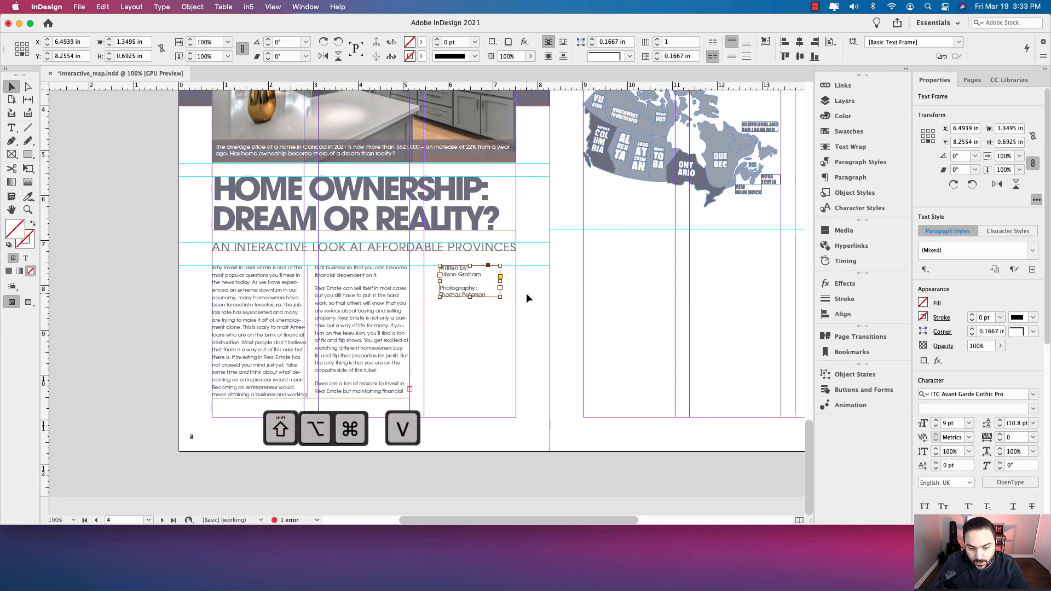
left_click(527, 293)
key("w")
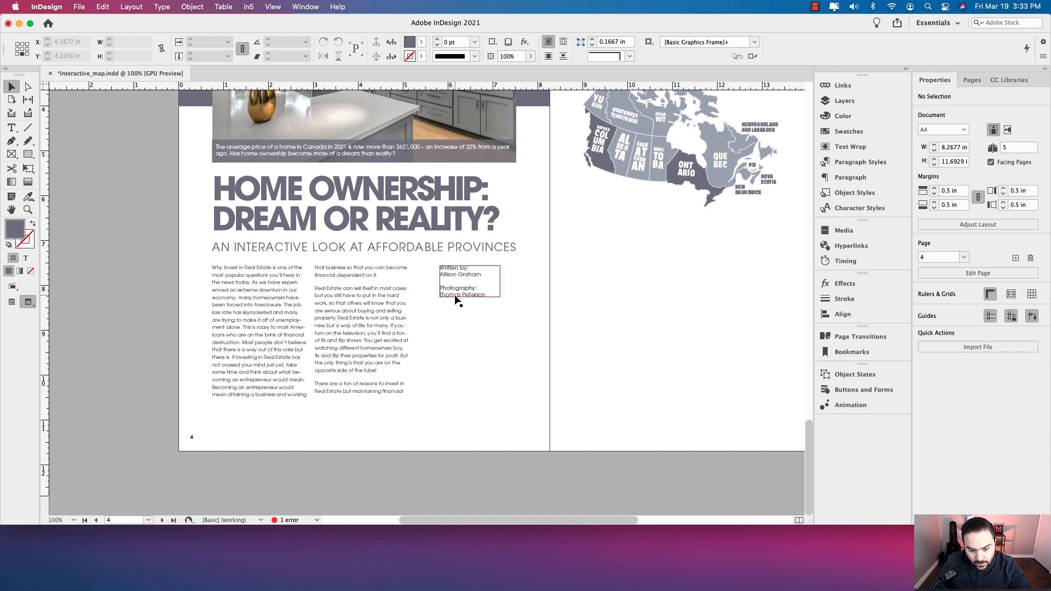
Extend the two-column article frame down to the page's bottom margin and show the guides again
scroll(457, 297, "up", 3)
left_click_drag(437, 436, 602, 301)
left_click(376, 368)
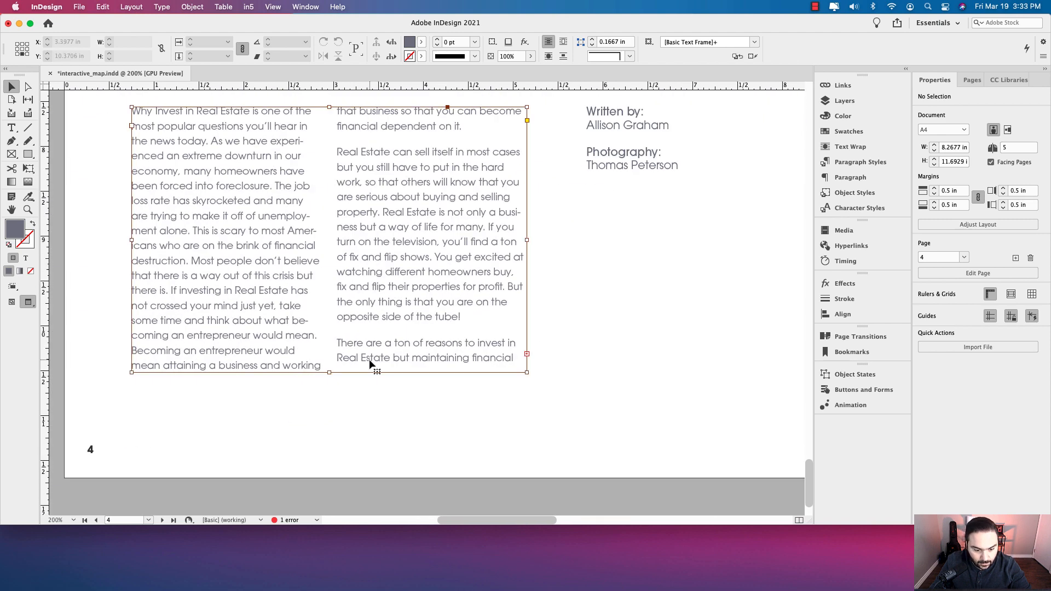
left_click_drag(329, 373, 333, 411)
left_click(570, 325)
left_click_drag(552, 270, 550, 369)
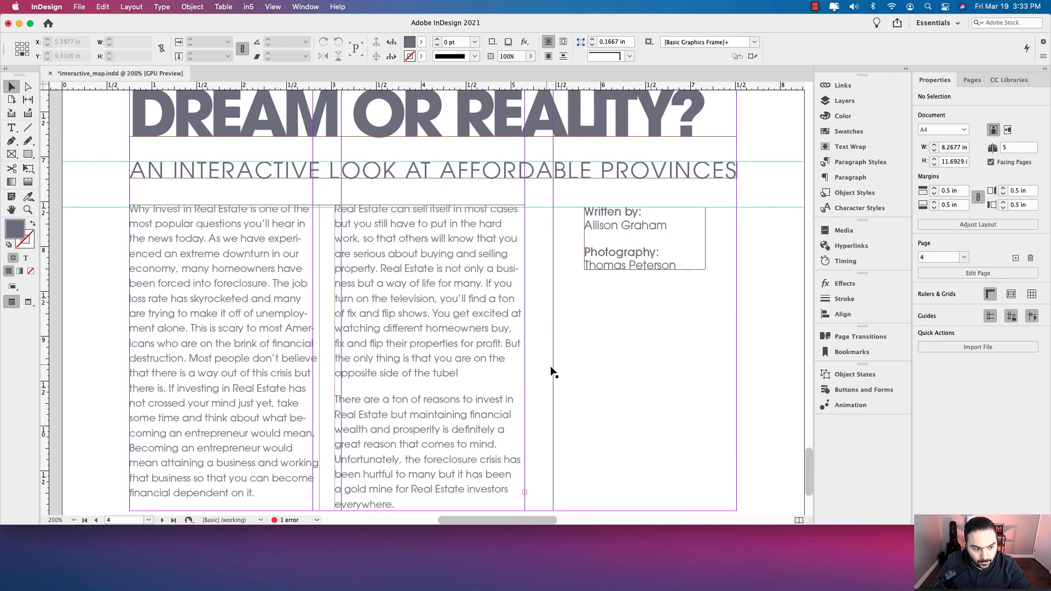
left_click_drag(378, 323, 469, 353)
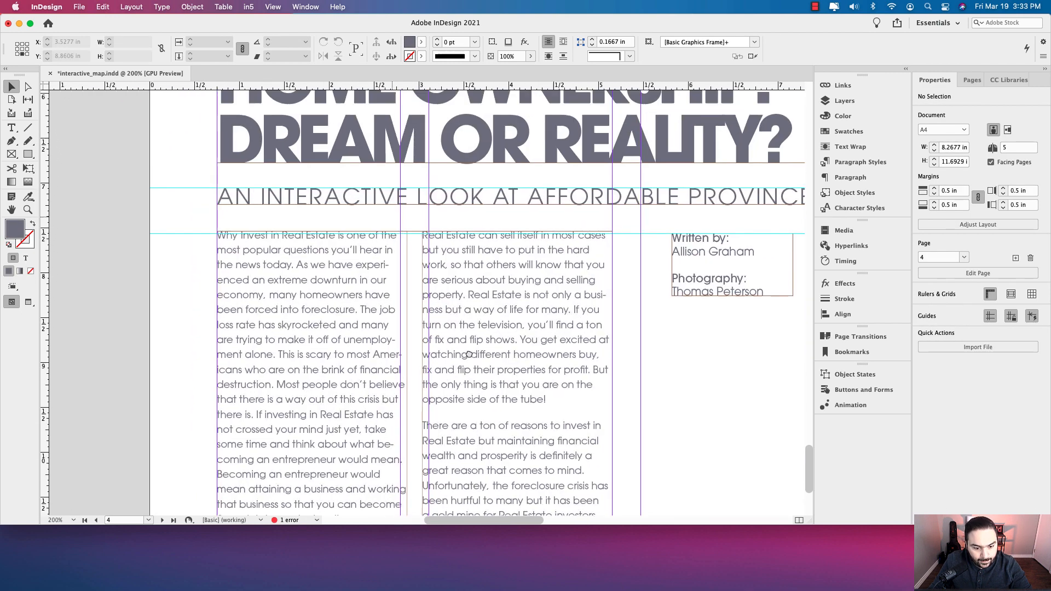
double_click(254, 247)
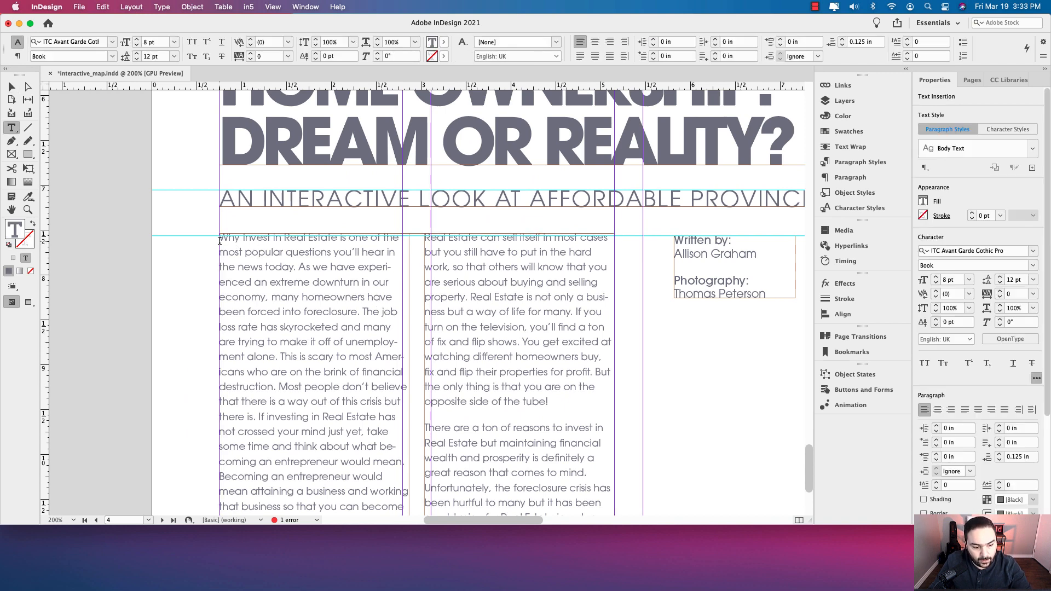
key("super+a")
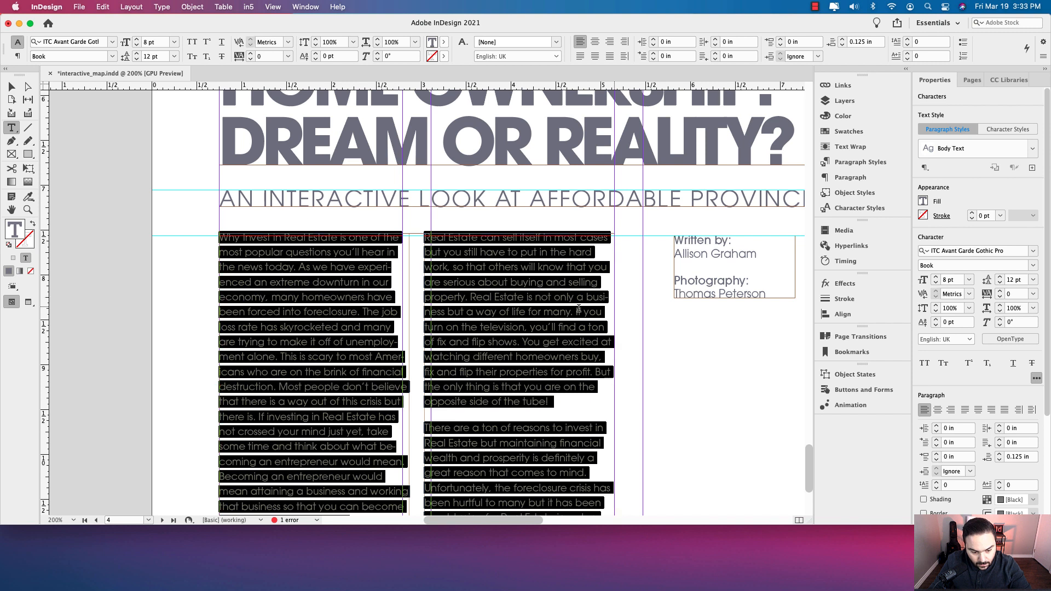
left_click(1032, 151)
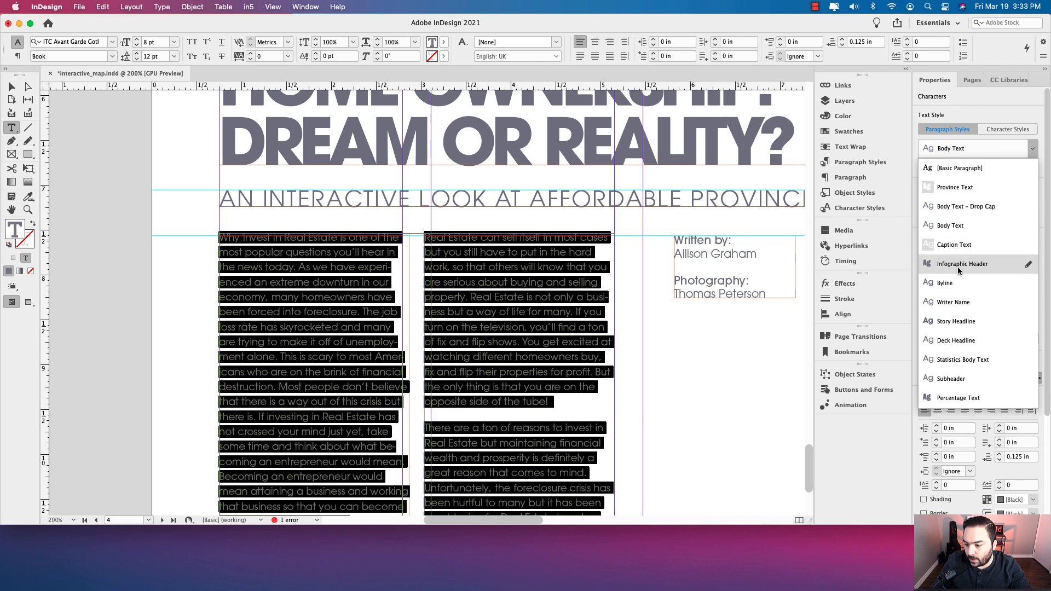
left_click(966, 207)
left_click(341, 282)
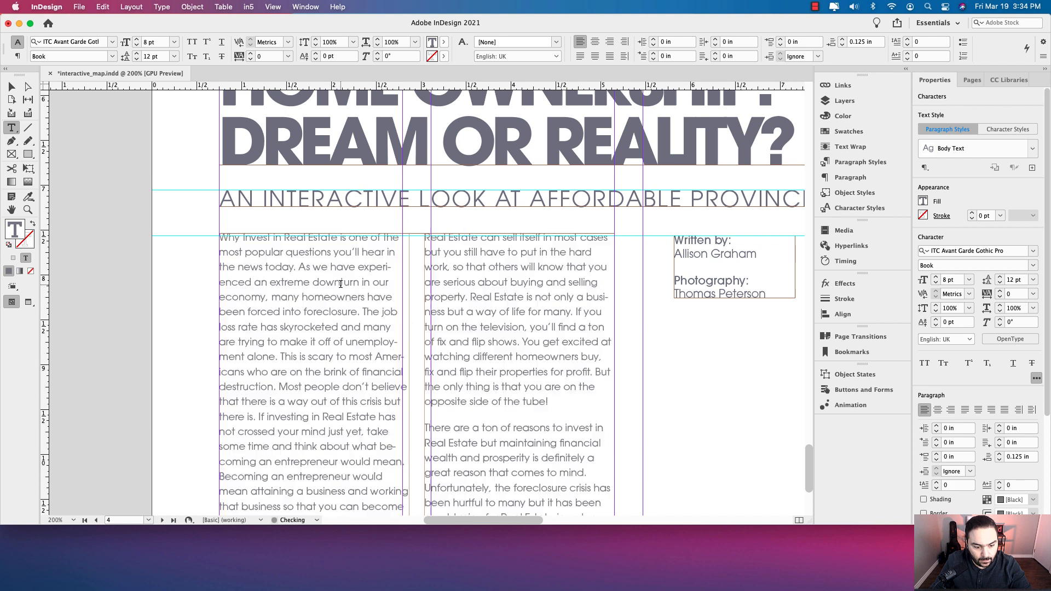
Split the opening paragraph after "foreclosure." so "The job loss rate" starts a new paragraph without a leading space
left_click(364, 311)
key("Return")
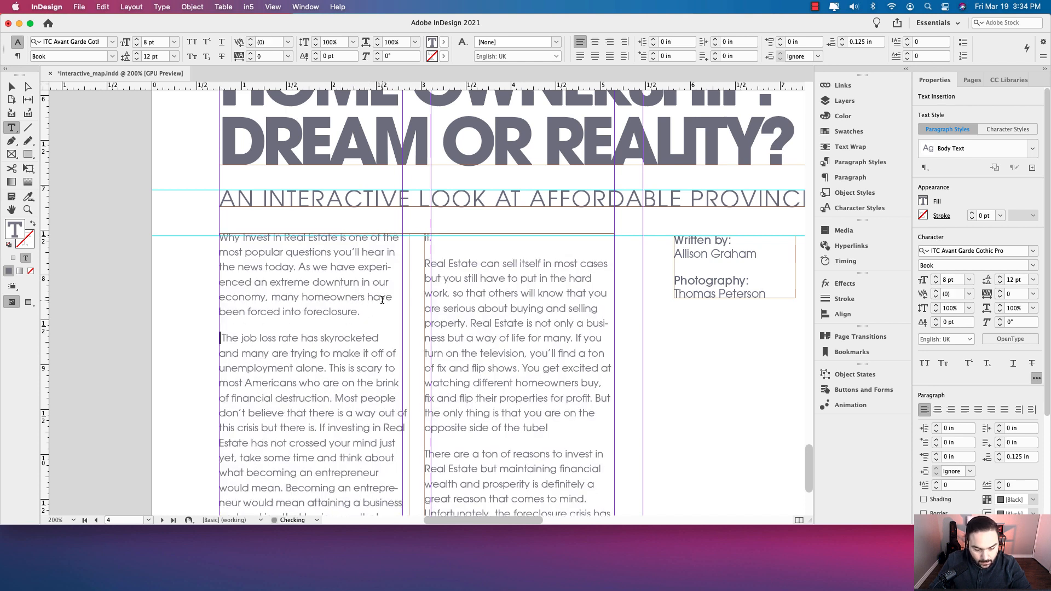
key("BackSpace")
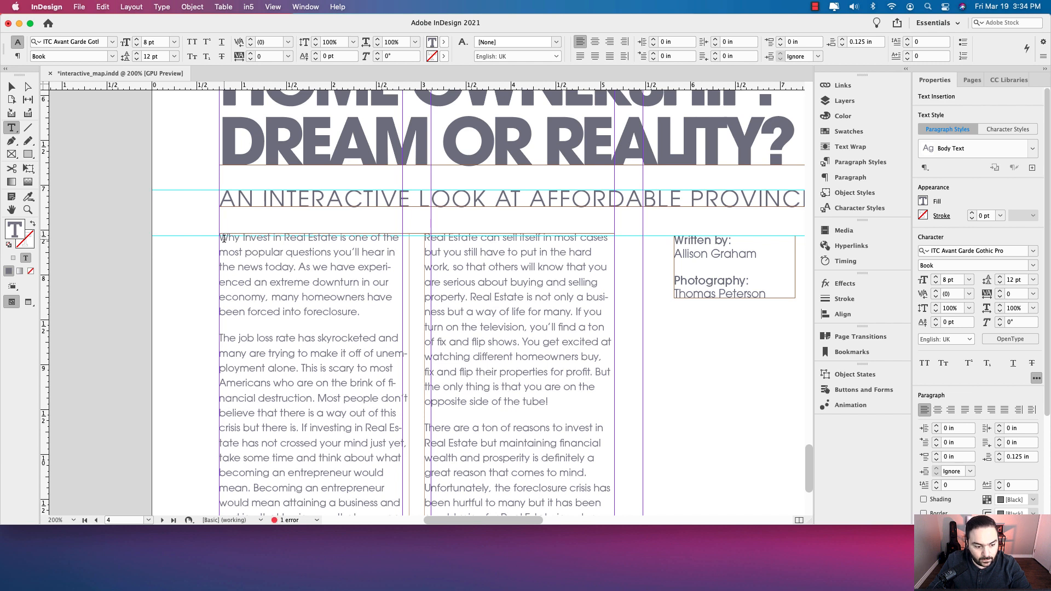
Apply the Body Text - Drop Cap paragraph style to the article's opening paragraph
left_click(220, 240)
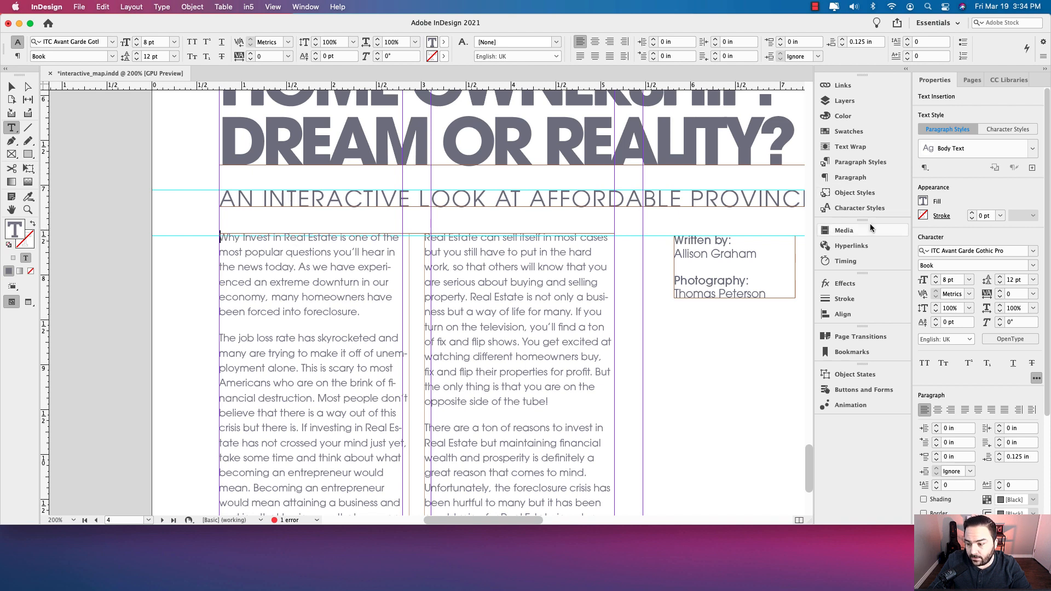
left_click(1034, 150)
left_click(1034, 152)
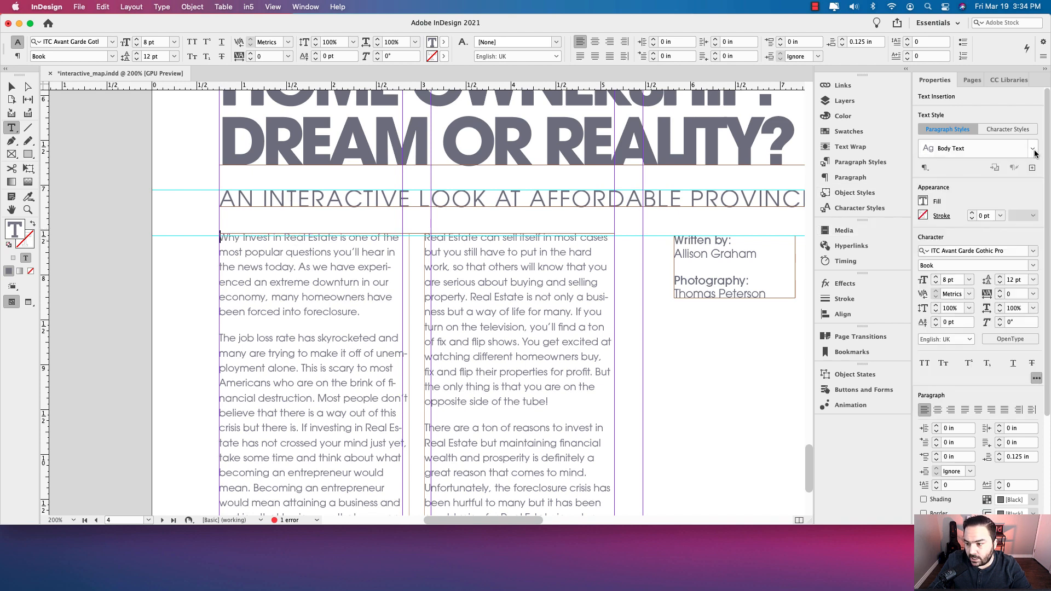
left_click(1033, 150)
left_click(975, 206)
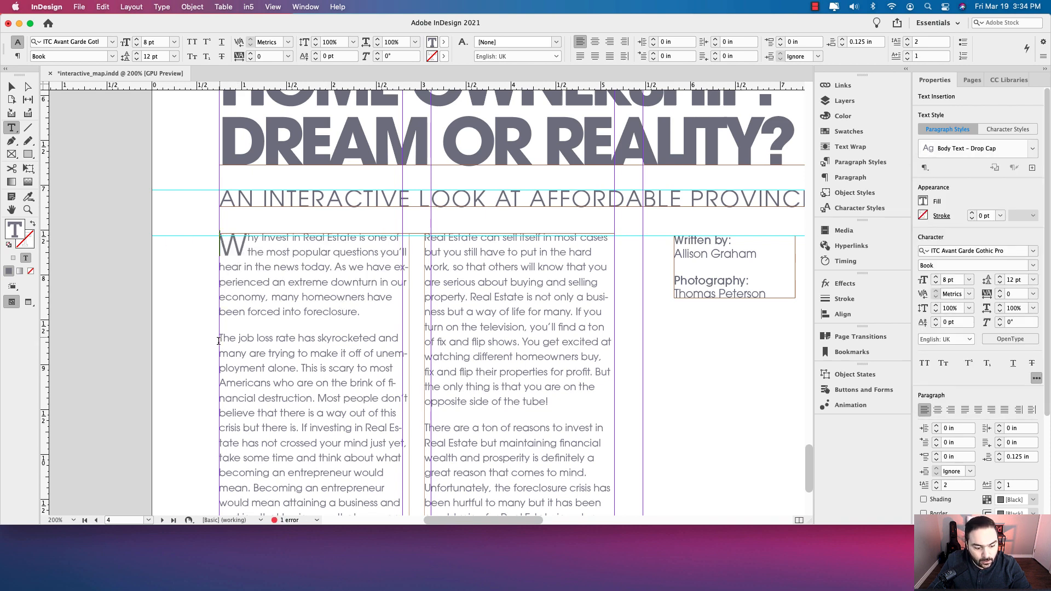
Try a drop cap of 2 lines and 1 character on the paragraph starting "The job loss rate"
scroll(218, 340, "up", 4)
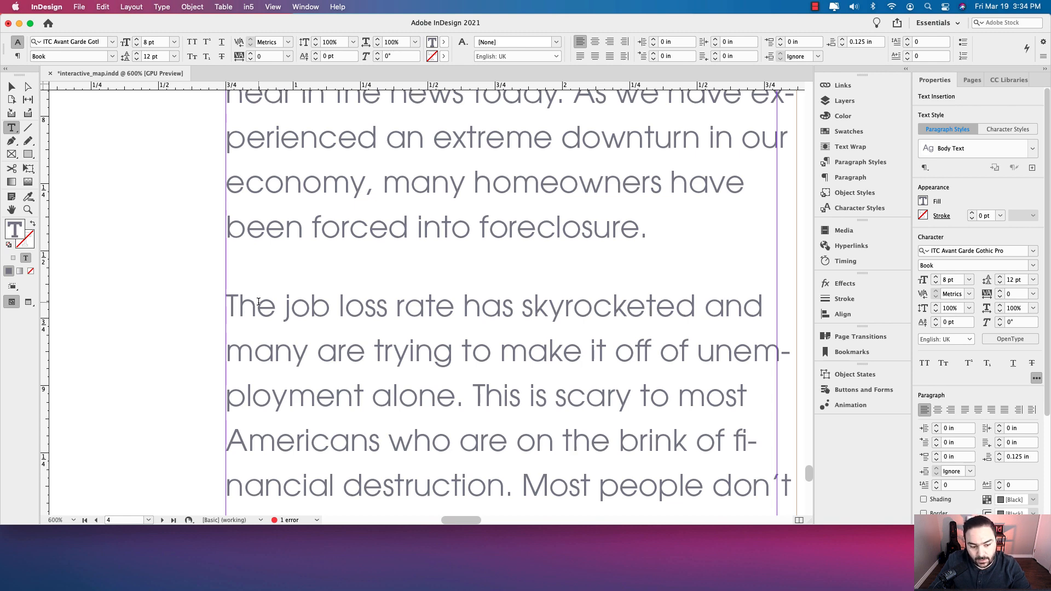
scroll(259, 302, "up", 8)
scroll(259, 301, "down", 7)
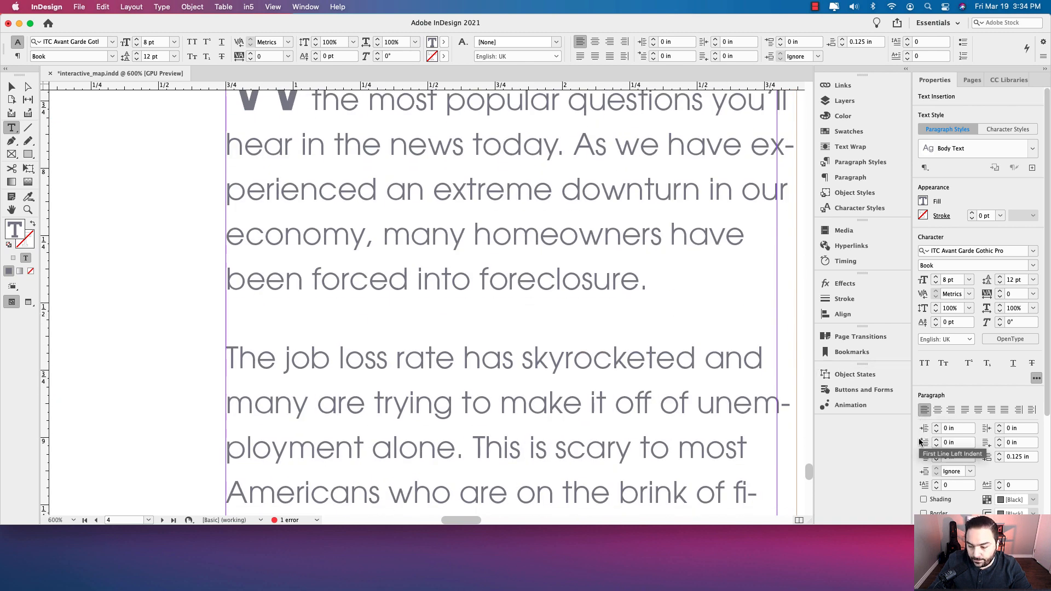
scroll(920, 438, "down", 5)
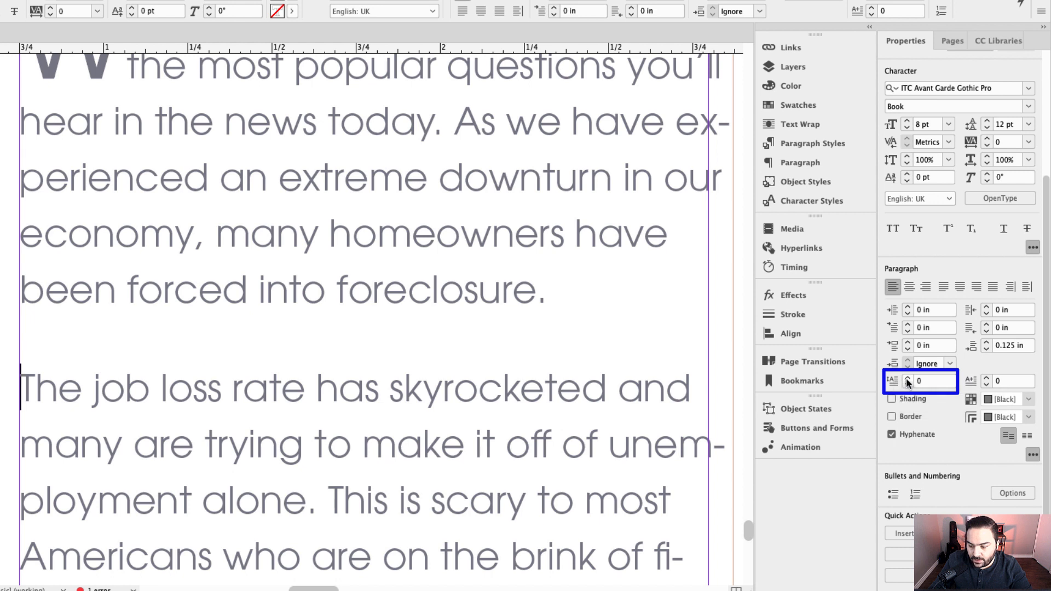
left_click(907, 379)
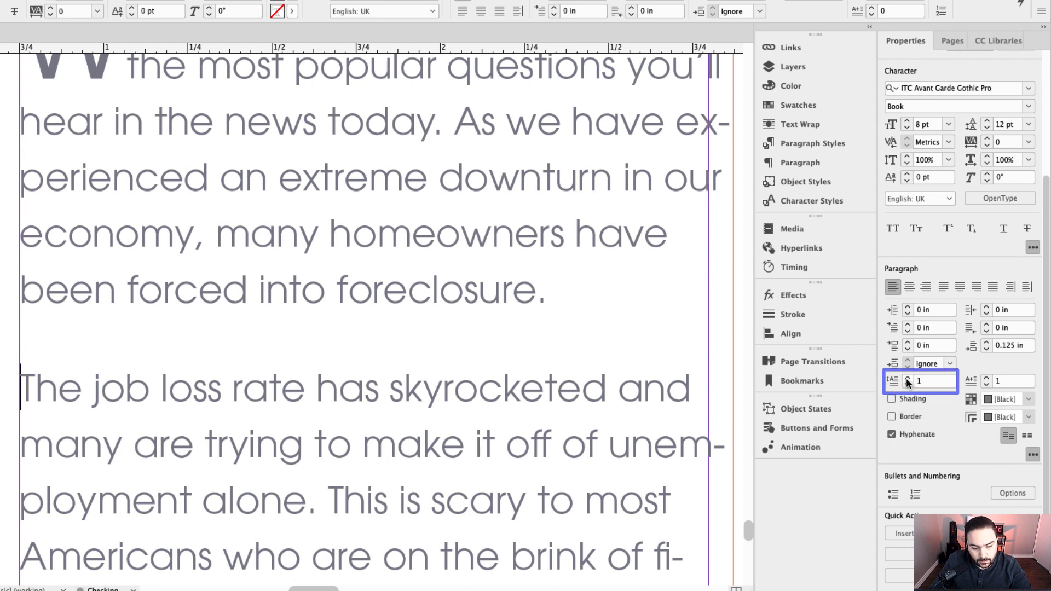
left_click(907, 379)
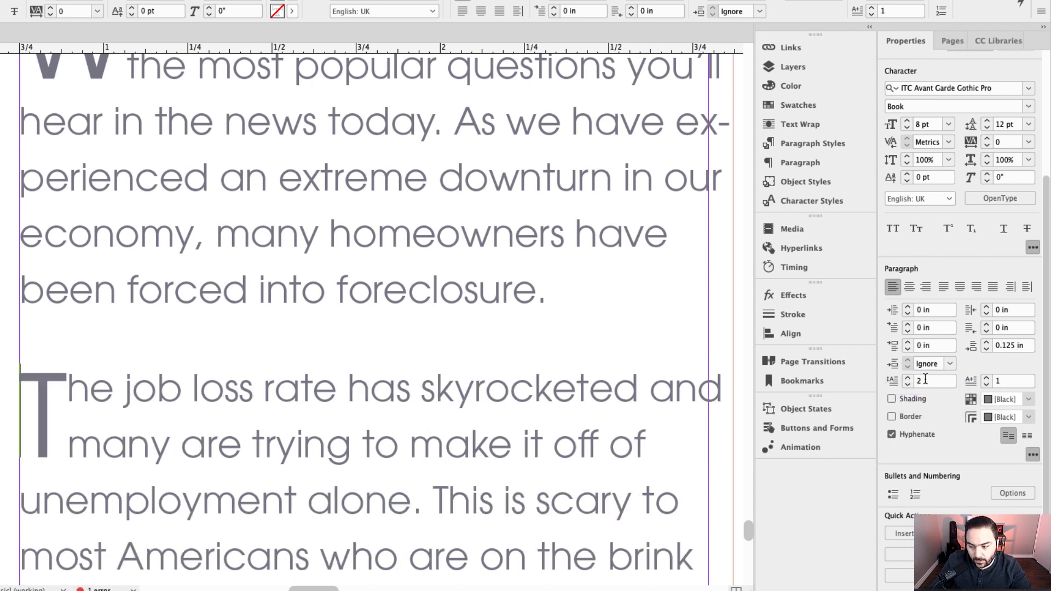
left_click(988, 379)
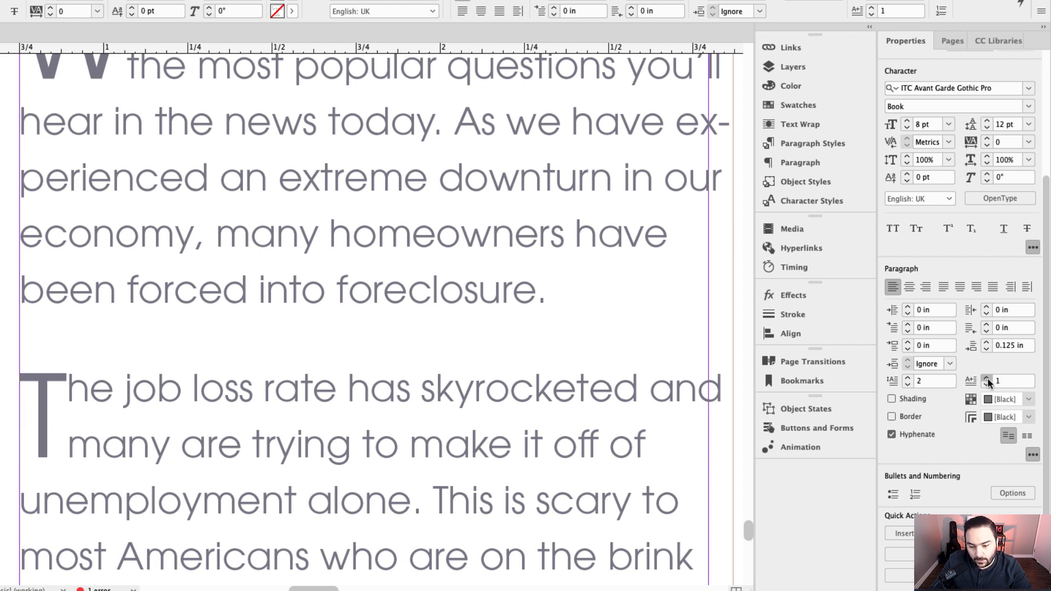
left_click(987, 384)
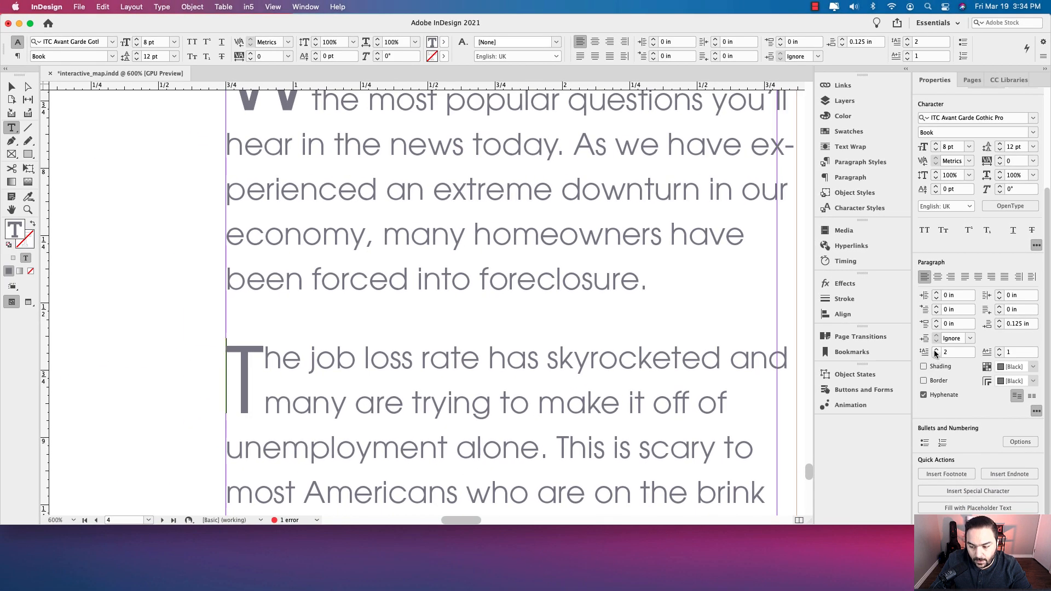
Test the second paragraph's drop cap at 3 and 4 lines and reset it to 1 line
left_click(936, 351)
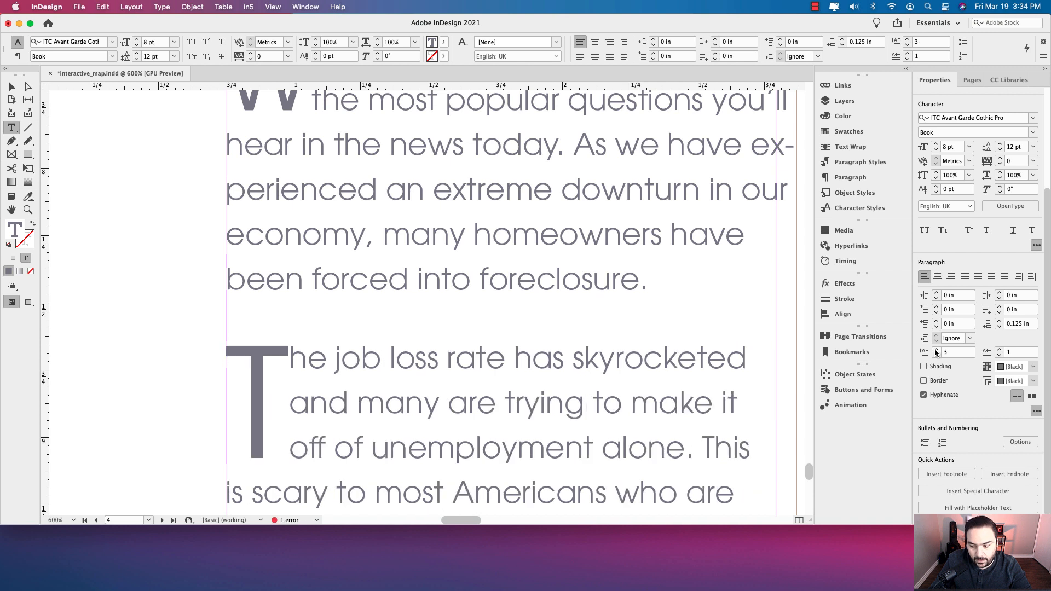
left_click(936, 350)
left_click(936, 355)
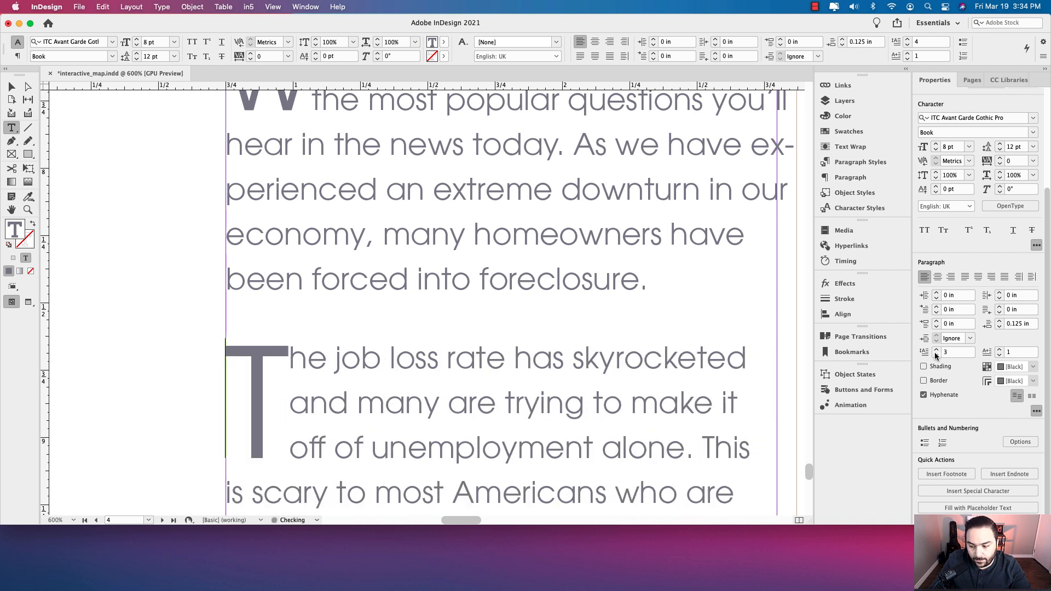
left_click(936, 351)
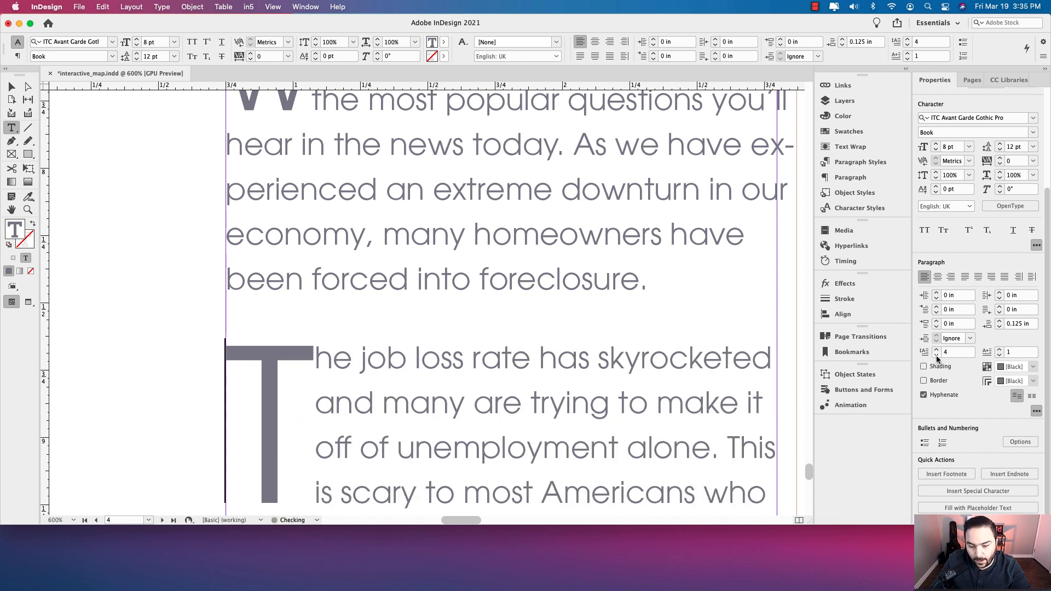
left_click(937, 354)
left_click(937, 355)
left_click(937, 355)
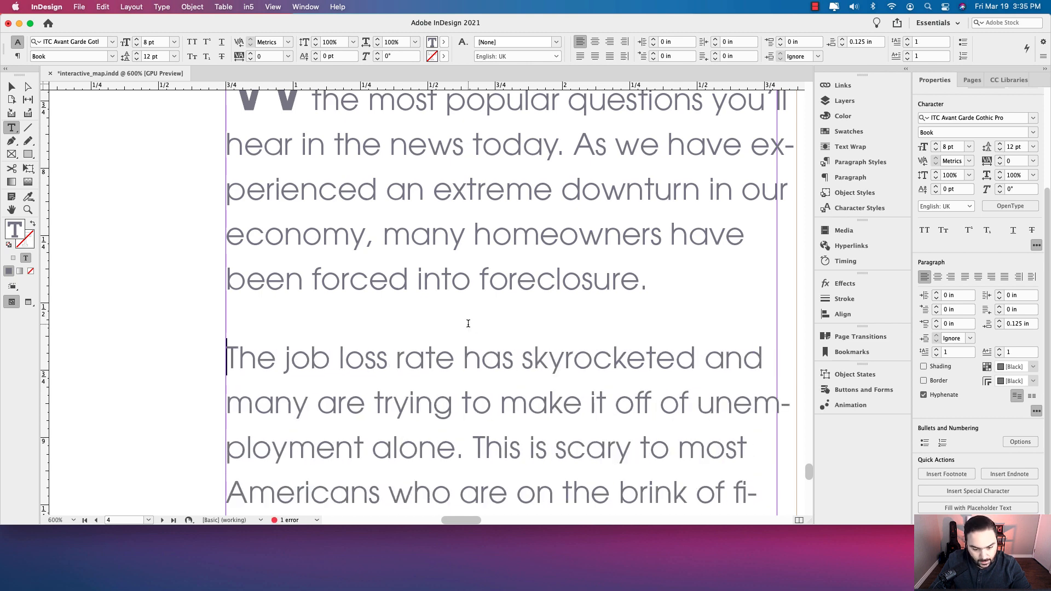
scroll(468, 323, "down", 4, "alt")
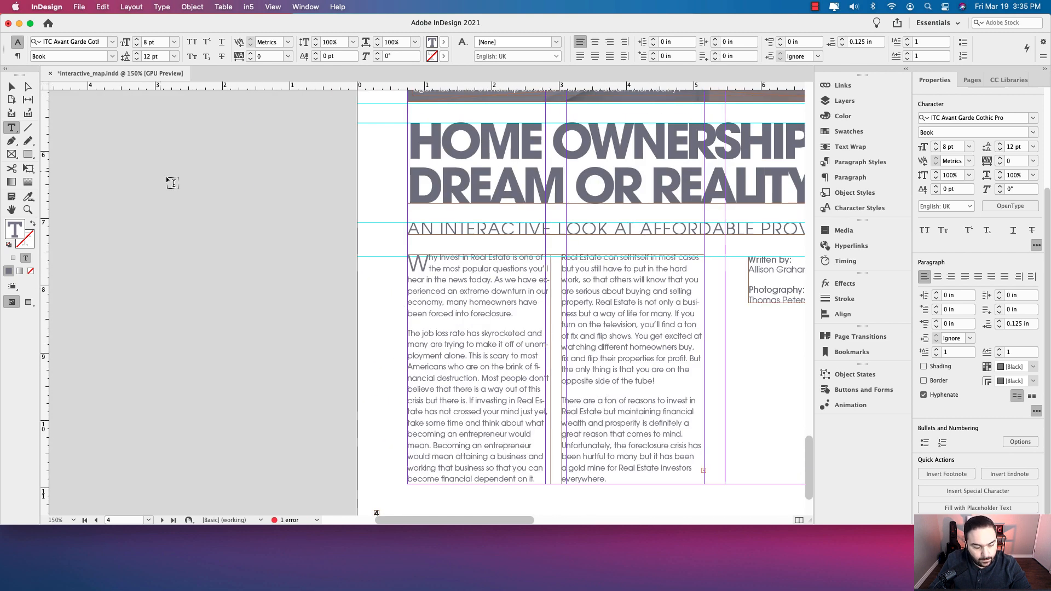
Deselect the article text and examine the layout of pages 4 and 5 as a whole spread
left_click(12, 87)
left_click(722, 346)
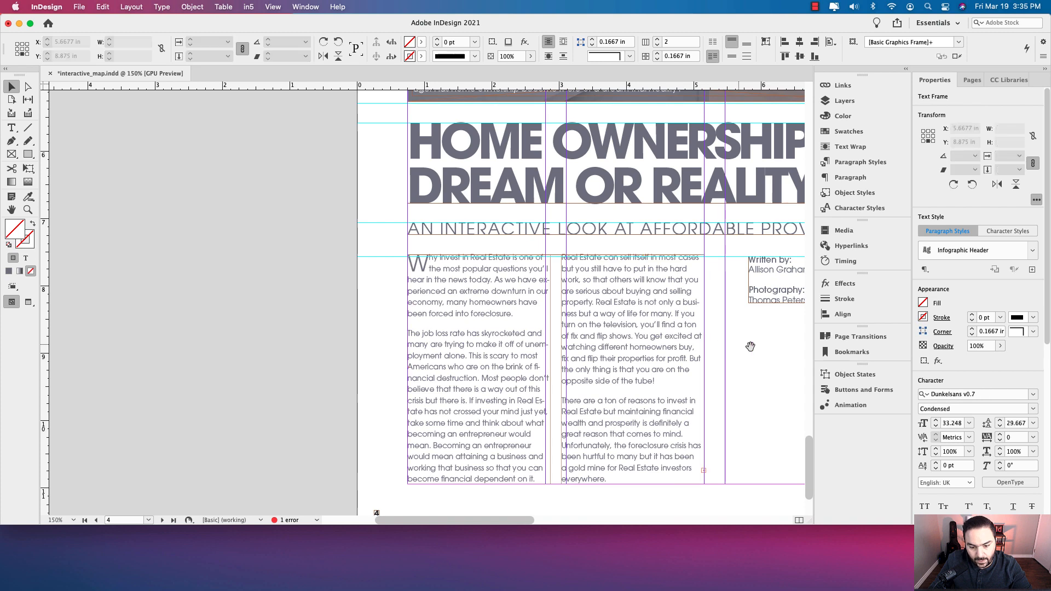
scroll(532, 354, "right", 5)
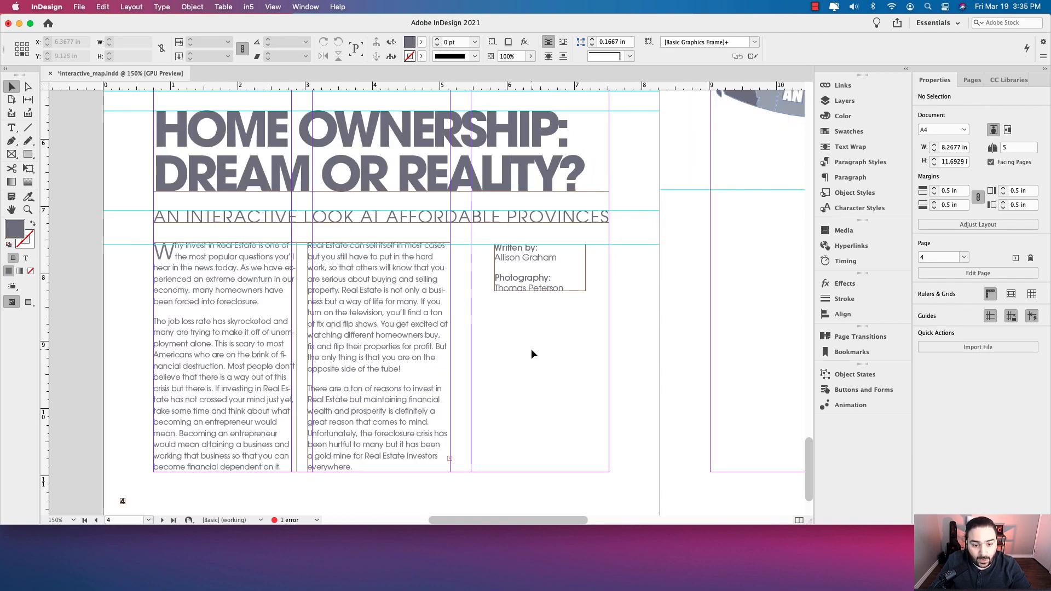
scroll(709, 315, "down", 2, "alt")
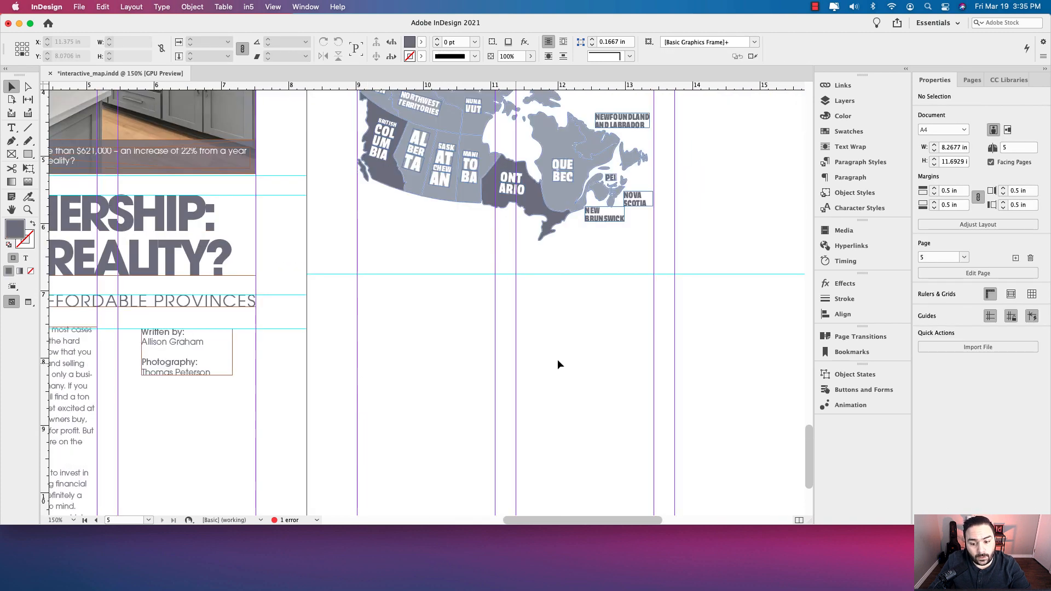
scroll(570, 361, "left", 4)
scroll(584, 356, "down", 1, "alt")
scroll(570, 356, "right", 1)
scroll(560, 356, "up", 1)
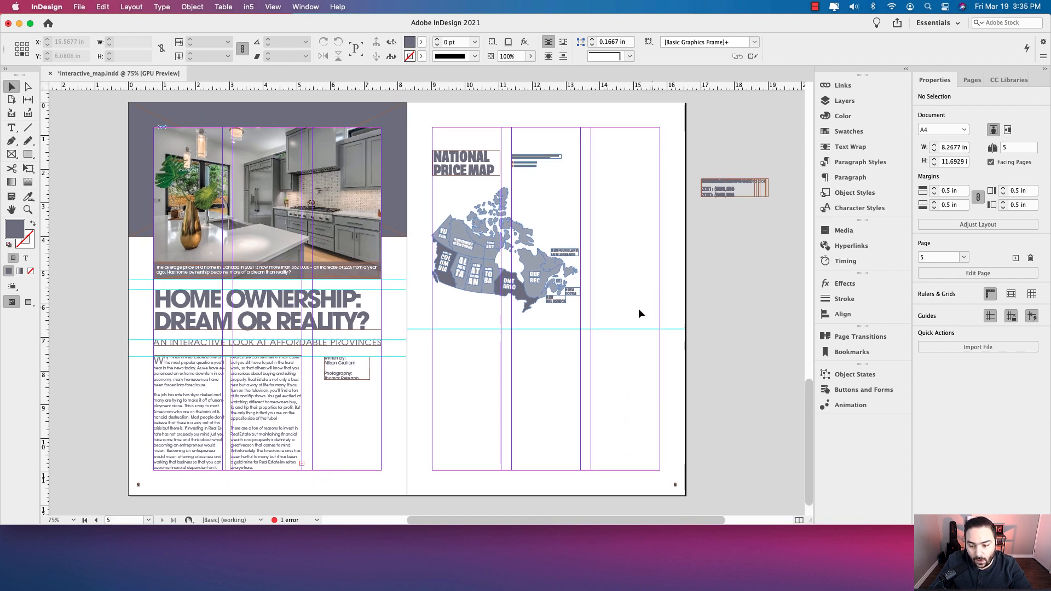
left_click_drag(567, 308, 600, 298)
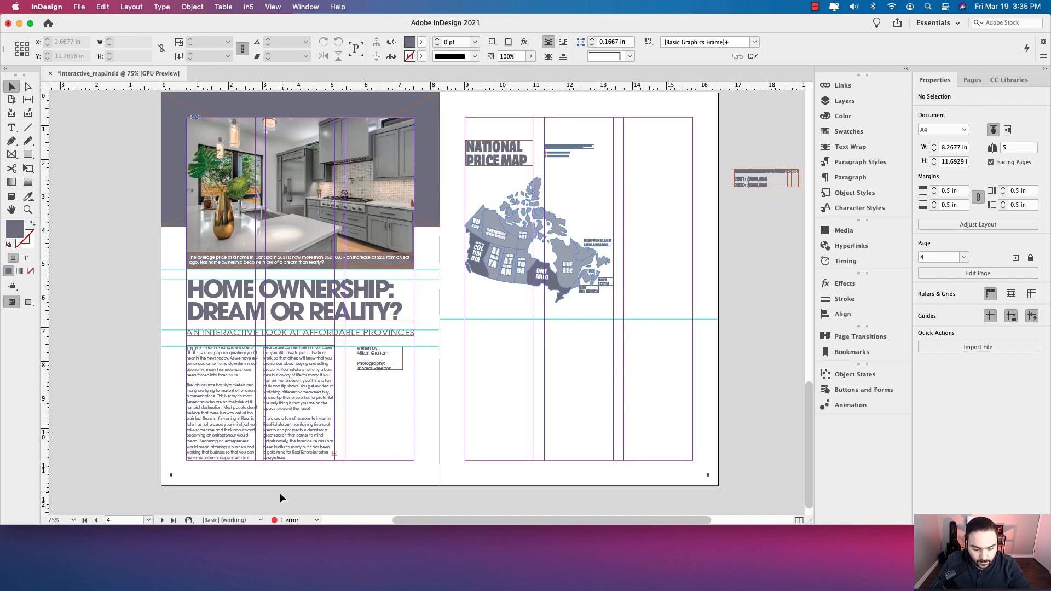
Pick up the overset article text from the out port of the two-column frame on page 4
scroll(311, 474, "up", 4, "alt")
scroll(359, 459, "up", 1, "alt")
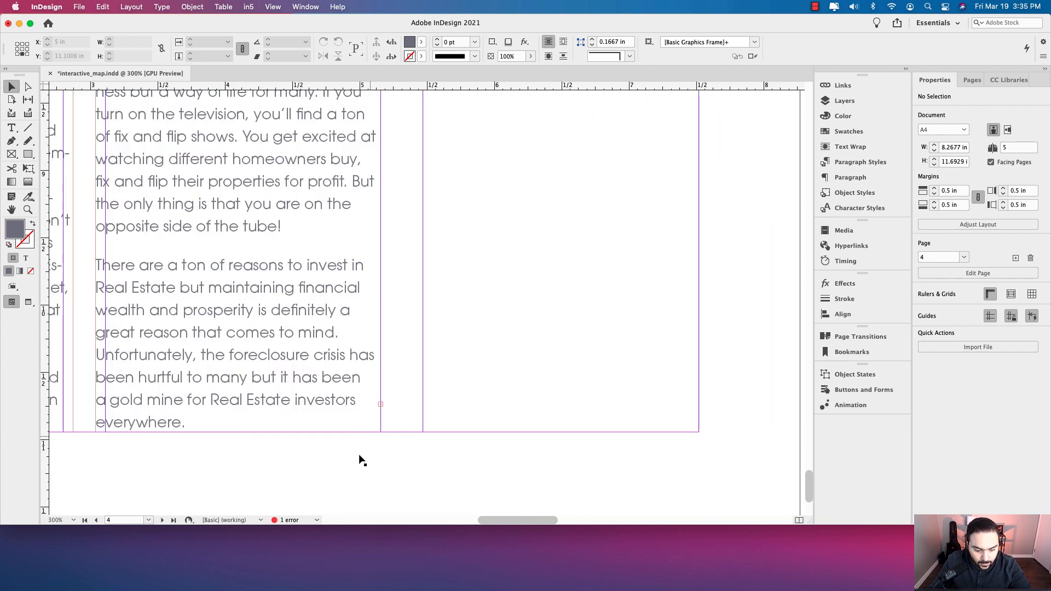
scroll(381, 411, "up", 3, "alt")
scroll(386, 408, "up", 1, "alt")
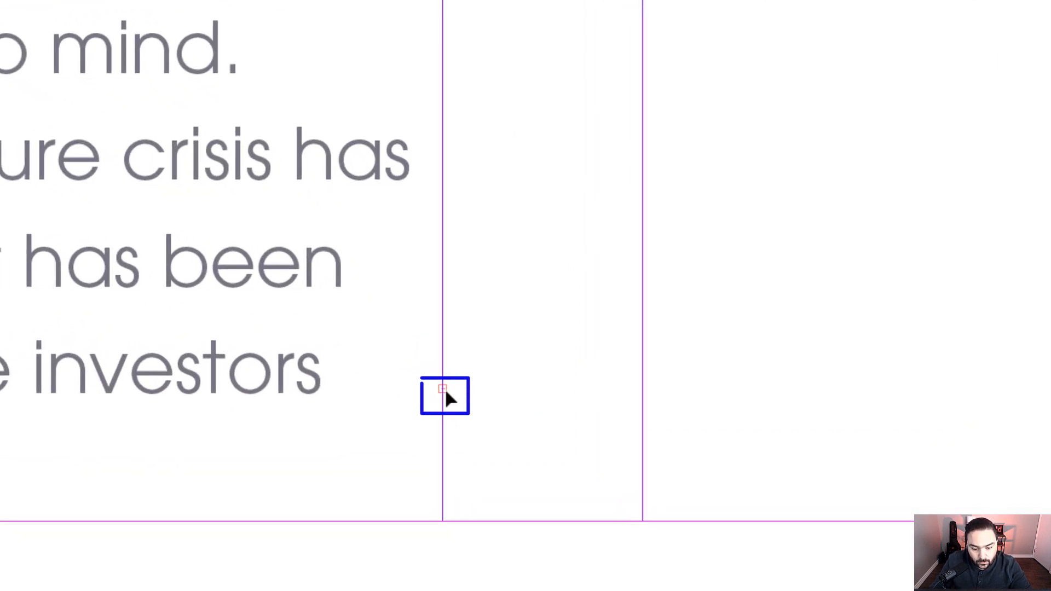
left_click(444, 394)
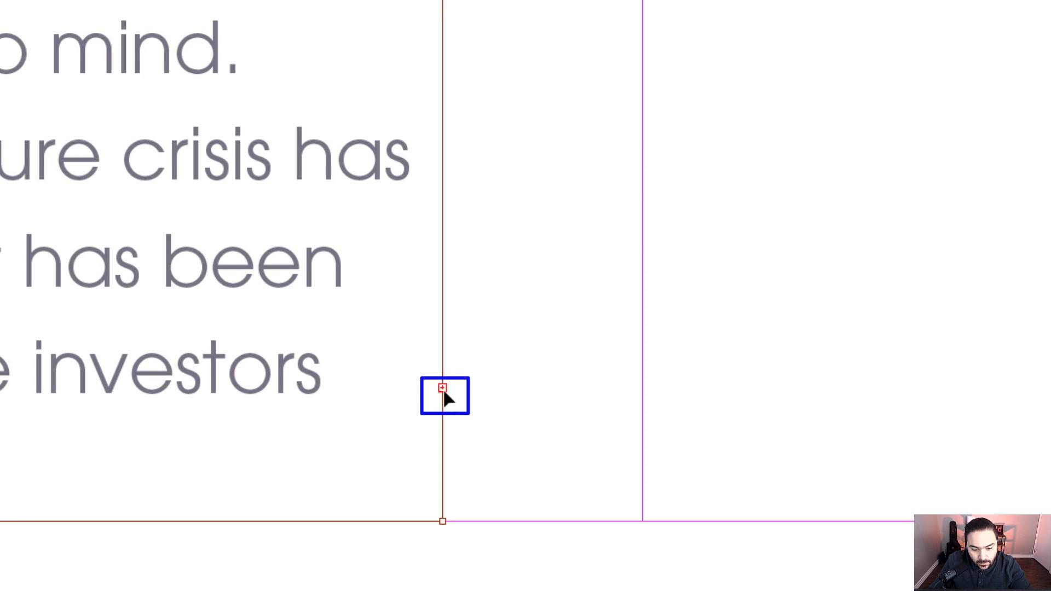
left_click(442, 389)
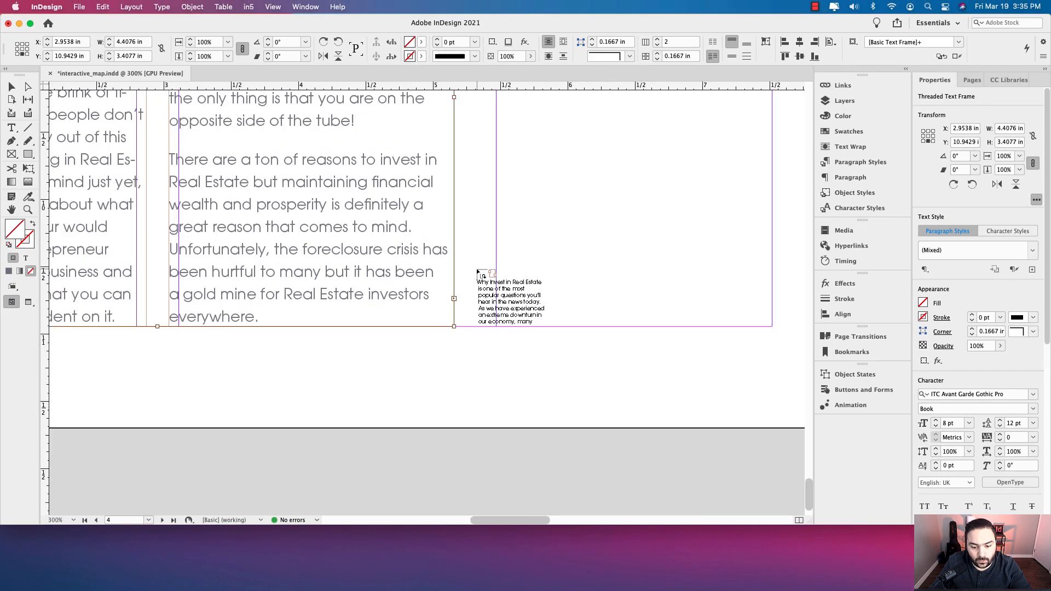
Place the overflow text in page 5's third column, starting at the top margin, in a frame about 2.05 in wide and 6.88 in high
scroll(477, 270, "down", 2)
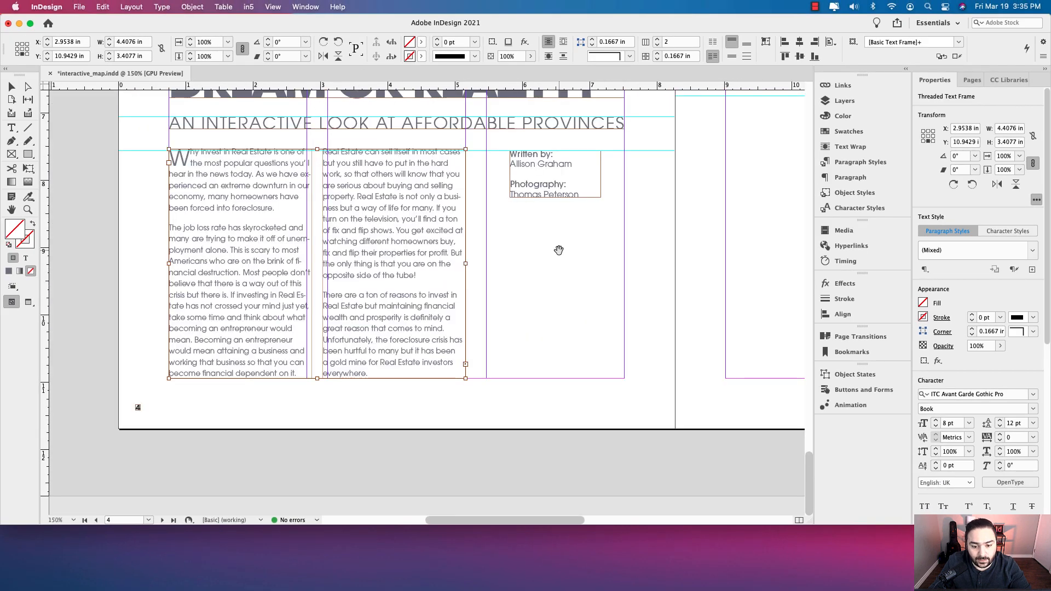
left_click_drag(558, 249, 369, 314)
scroll(395, 313, "down", 2)
left_click_drag(551, 275, 337, 376)
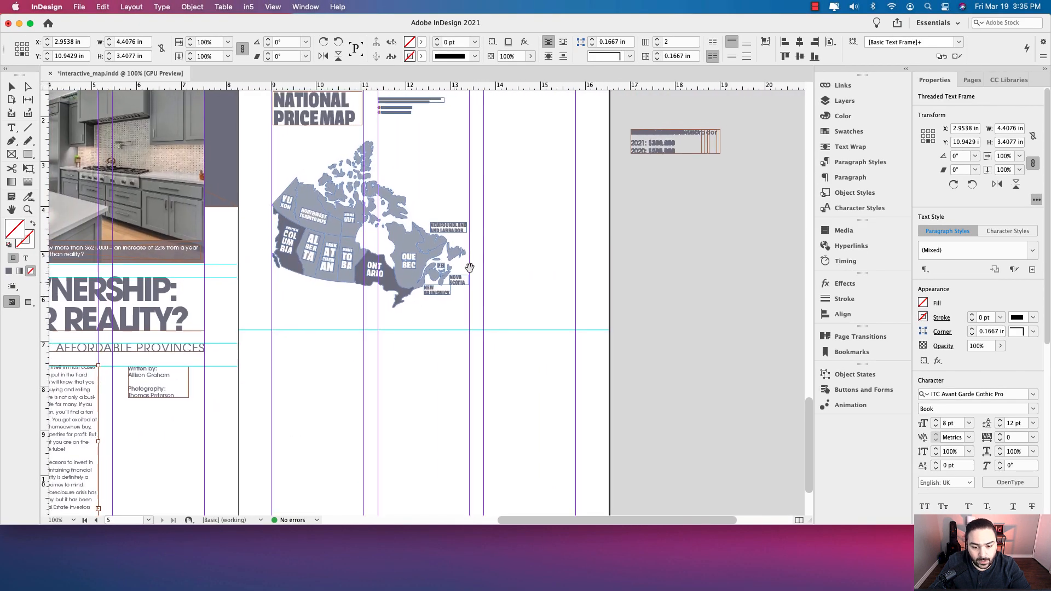
left_click_drag(507, 246, 427, 347)
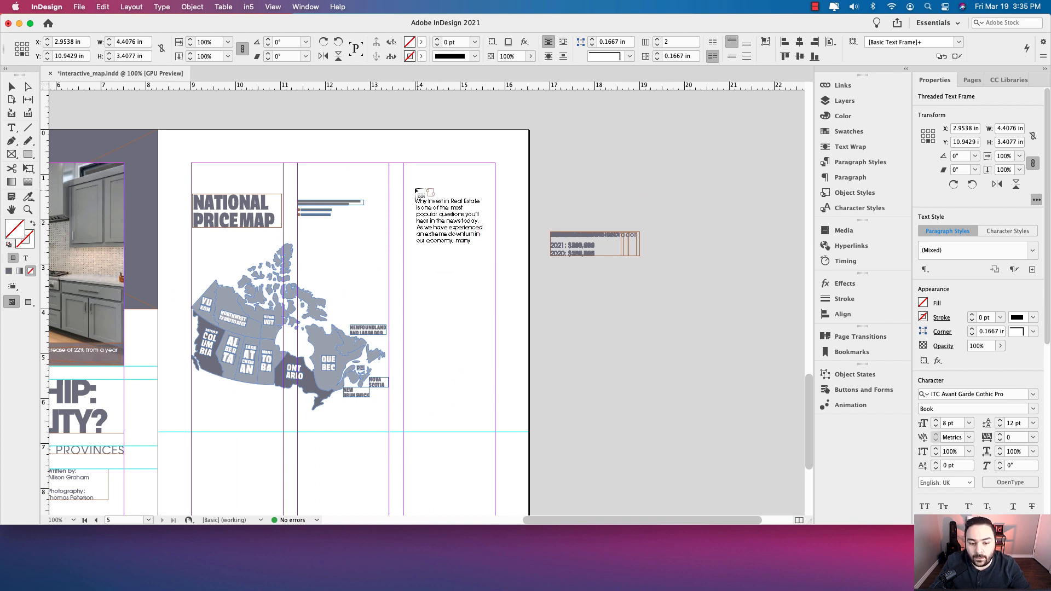
left_click_drag(403, 167, 495, 472)
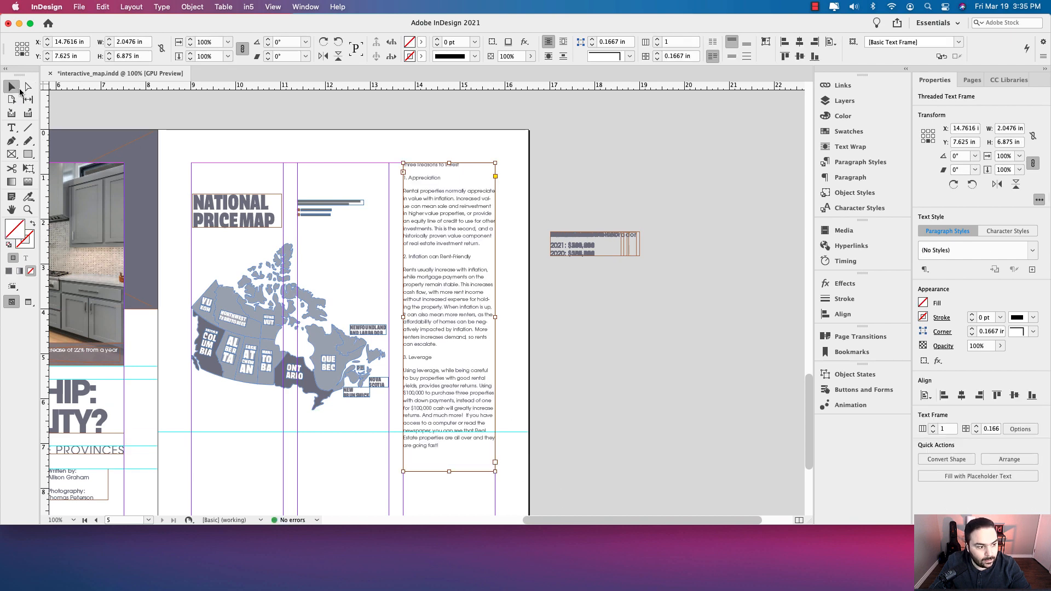
Shorten the article text frame on page 5 to end just below its last line, about 6.38 in high
scroll(438, 173, "up", 2)
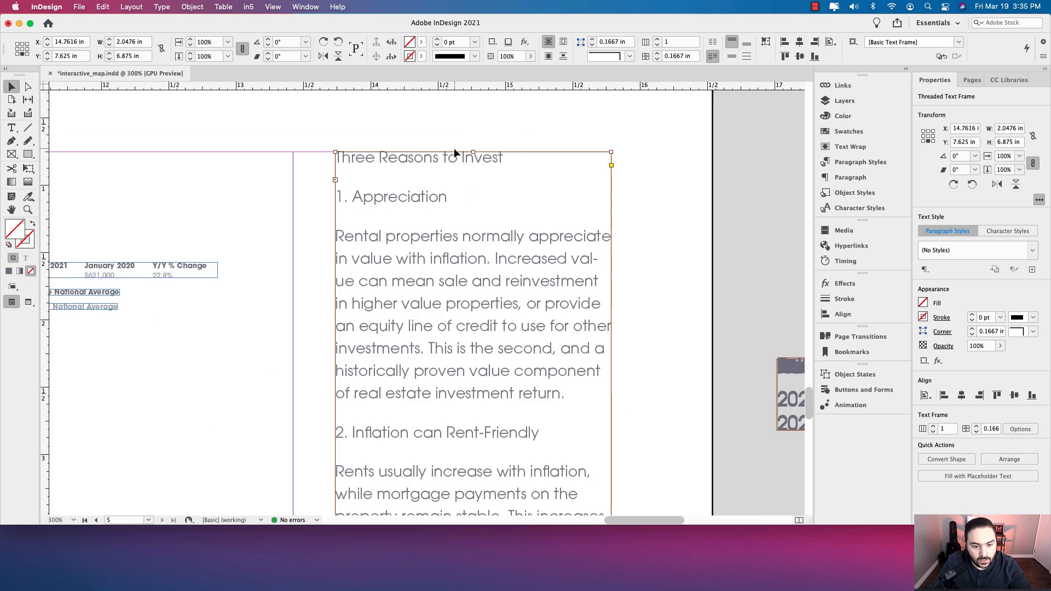
scroll(449, 265, "down", 10)
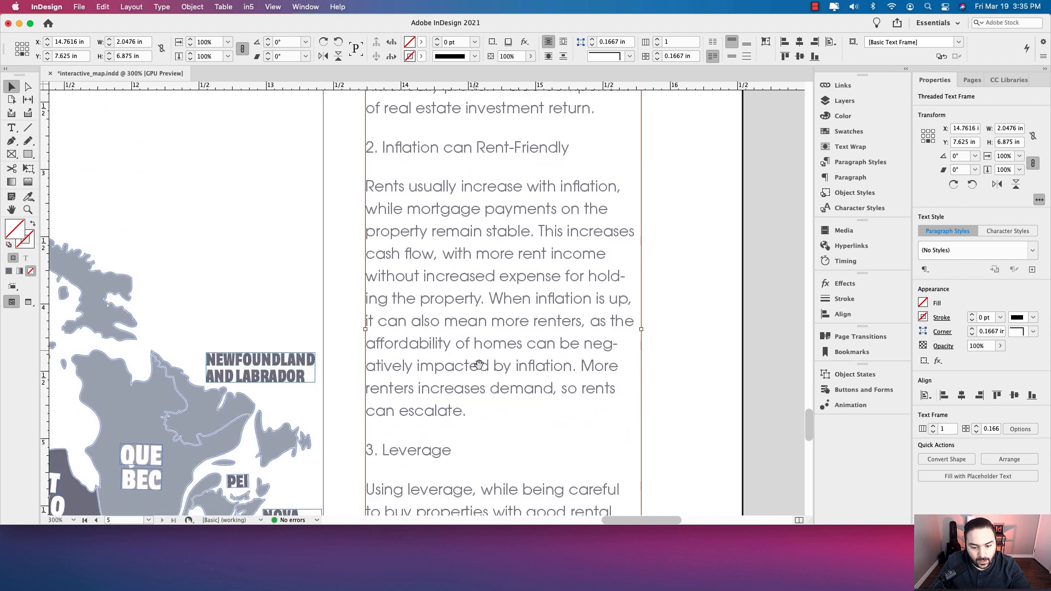
scroll(502, 254, "down", 5)
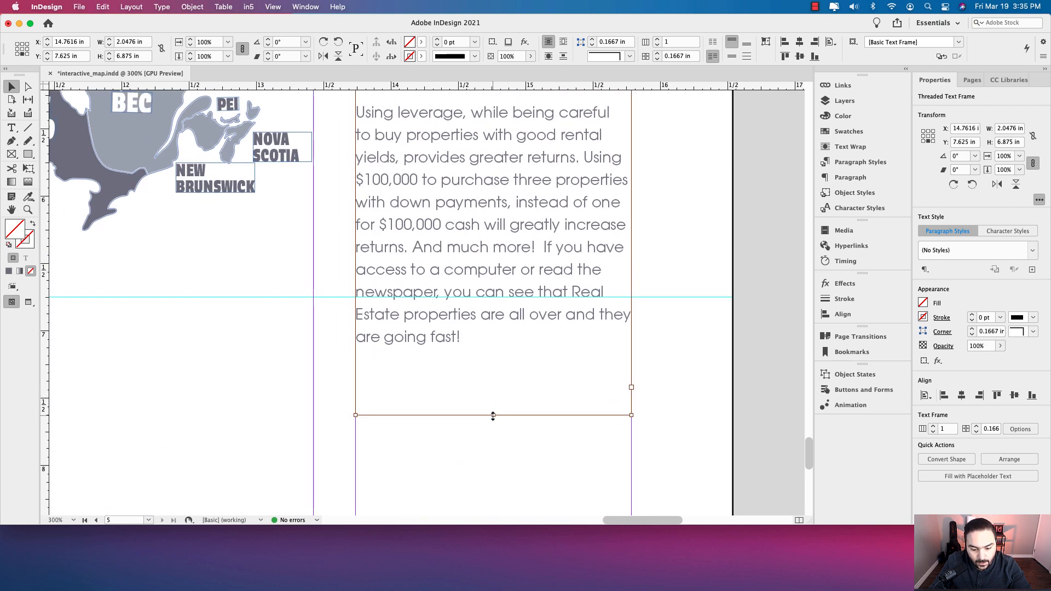
left_click_drag(492, 416, 491, 348)
scroll(469, 312, "down", 2)
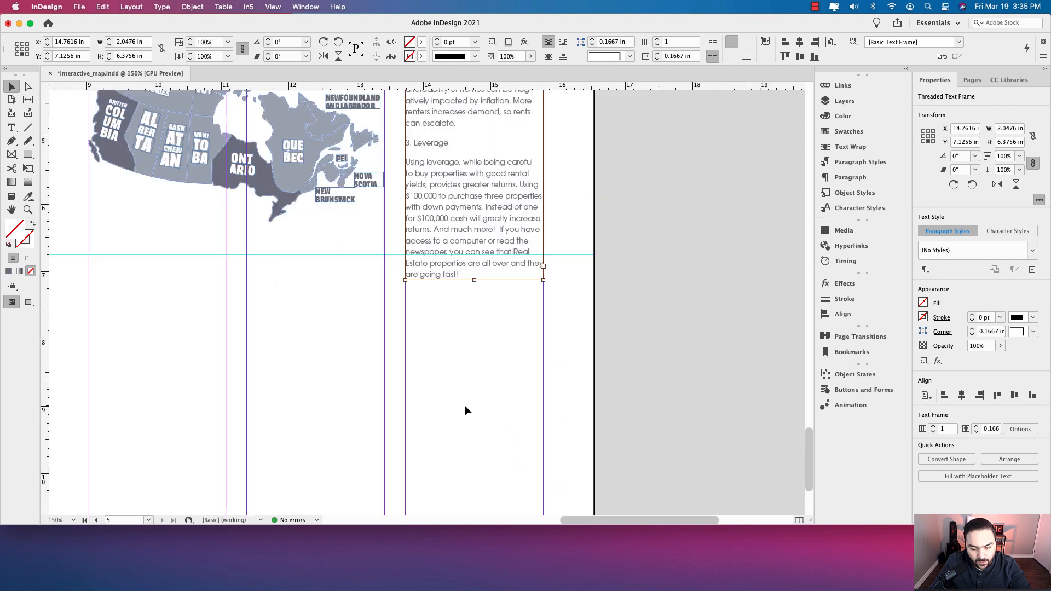
scroll(464, 408, "down", 1)
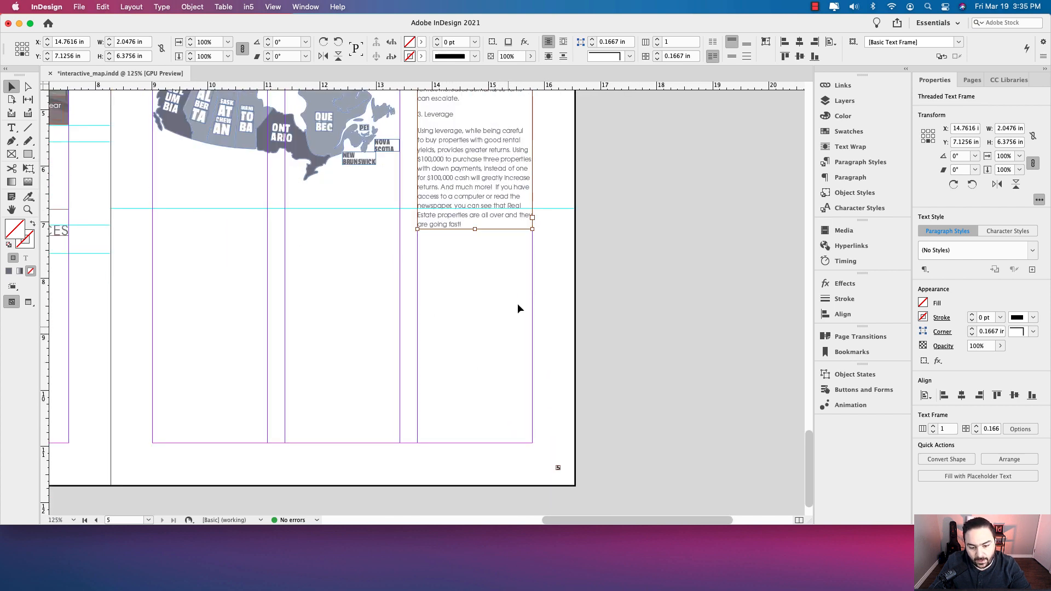
left_click(526, 285)
Lower the top edge of page 5's article frame to the top of the National Price Map headline, making the frame about 5.68 in high
scroll(548, 247, "up", 8)
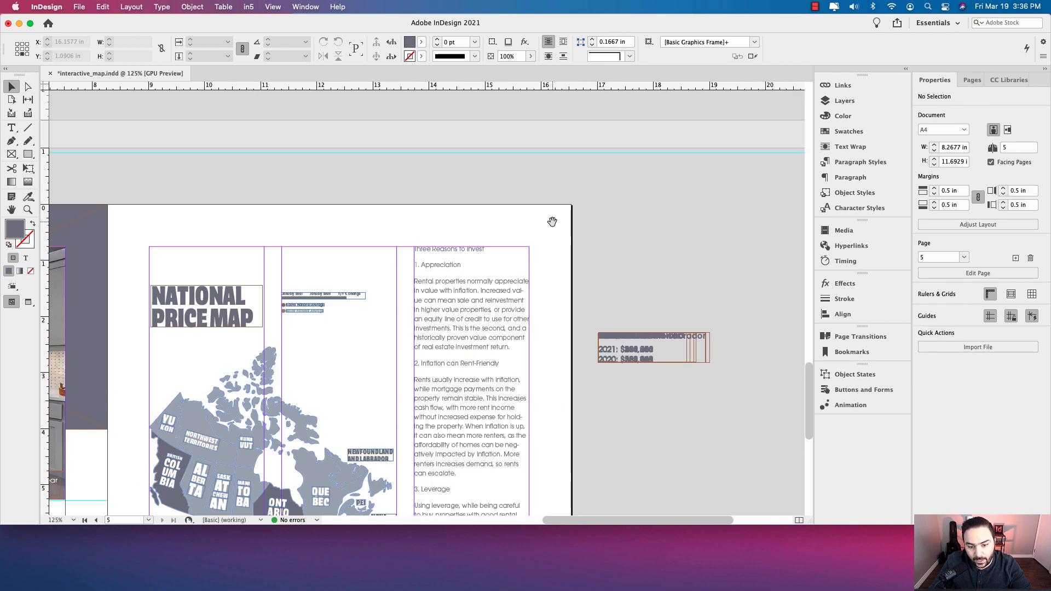
left_click(490, 285)
scroll(547, 199, "up", 2)
scroll(544, 404, "down", 9)
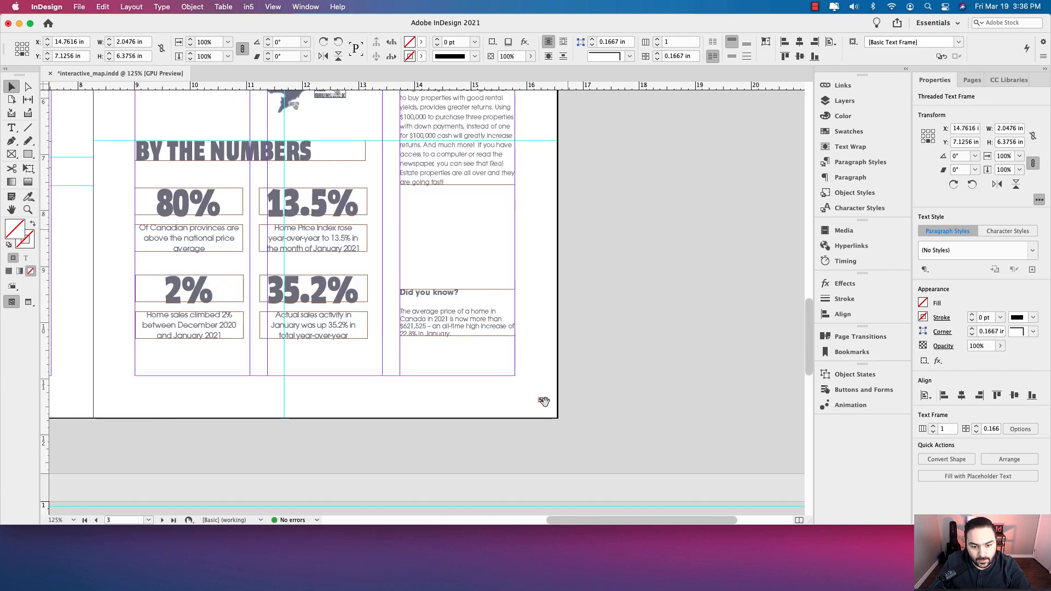
scroll(575, 274, "up", 6)
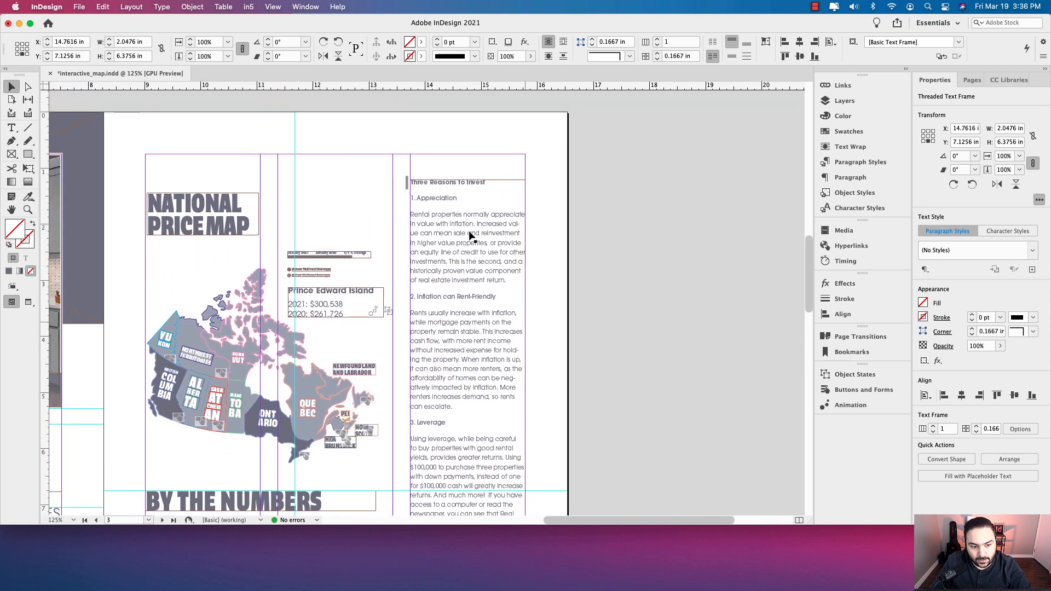
scroll(512, 137, "down", 20)
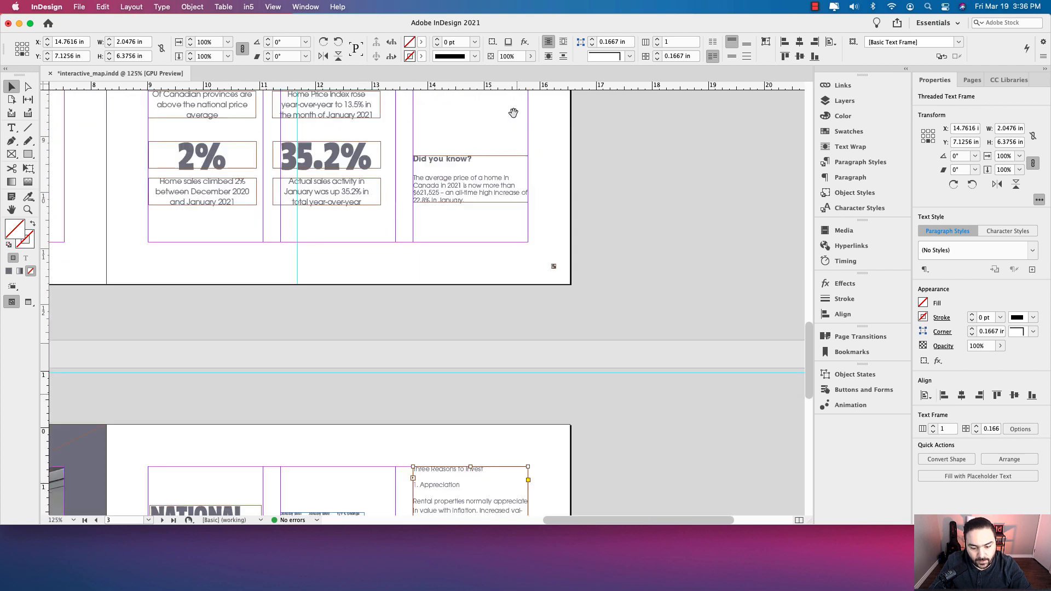
scroll(462, 122, "down", 5)
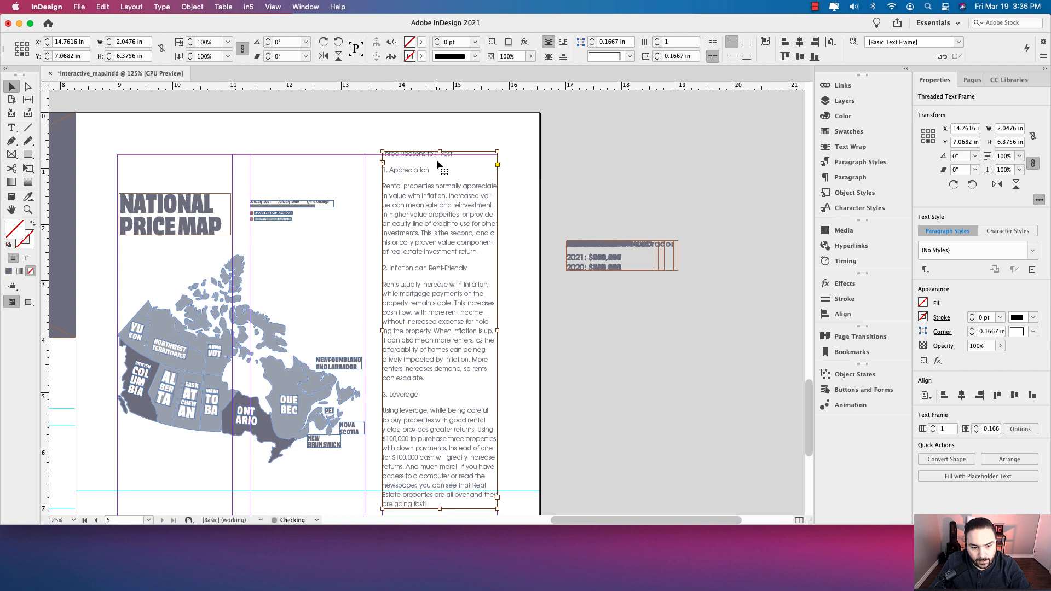
left_click_drag(440, 154, 438, 193)
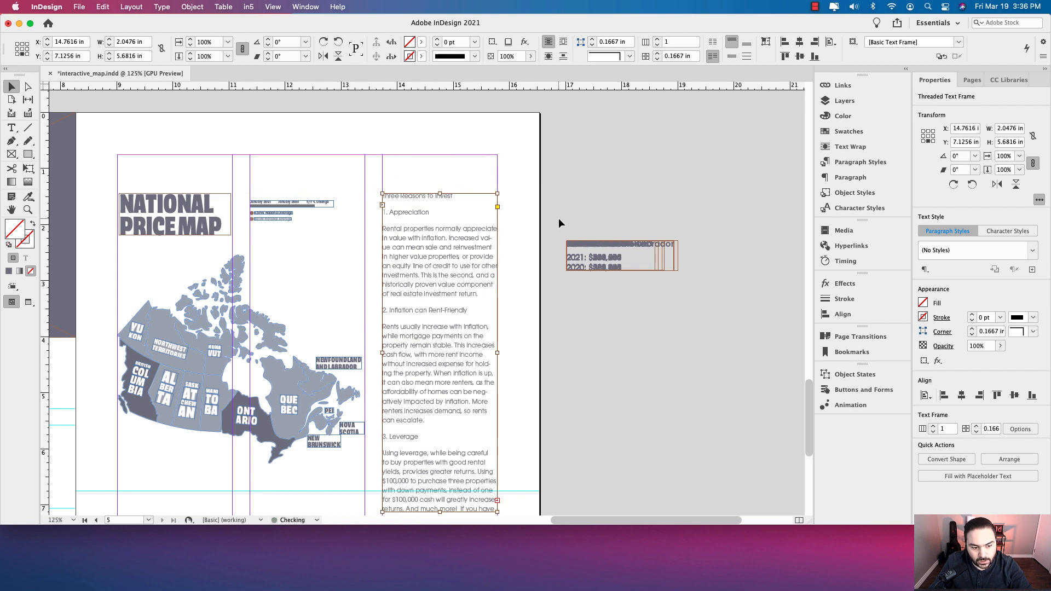
Fit the bottom edge of page 5's article frame to its overset text, making the frame about 6.33 in high
left_click(557, 268)
scroll(555, 202, "down", 4)
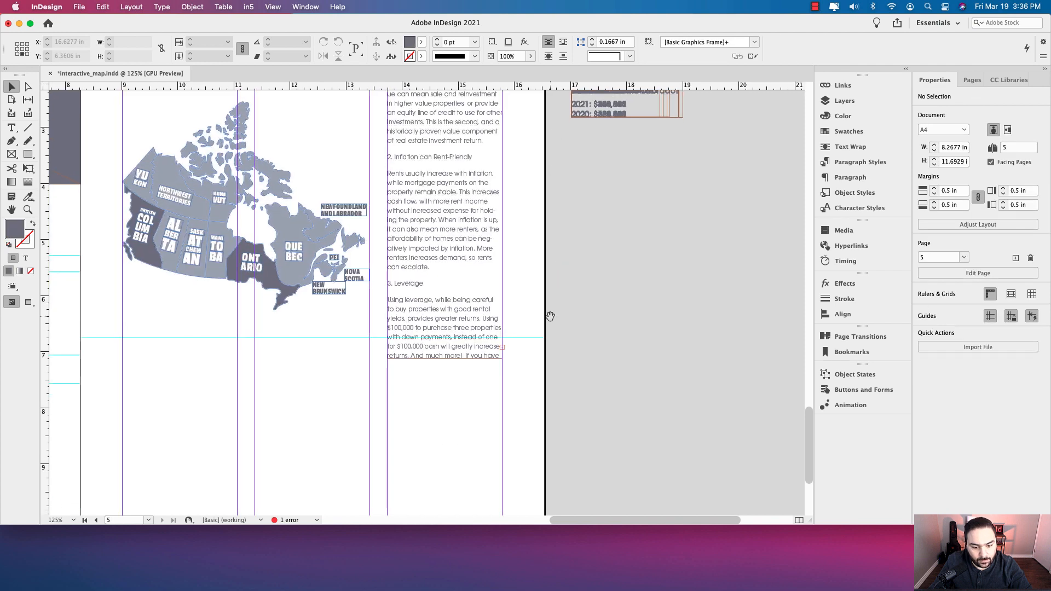
scroll(549, 312, "down", 4)
left_click(459, 235)
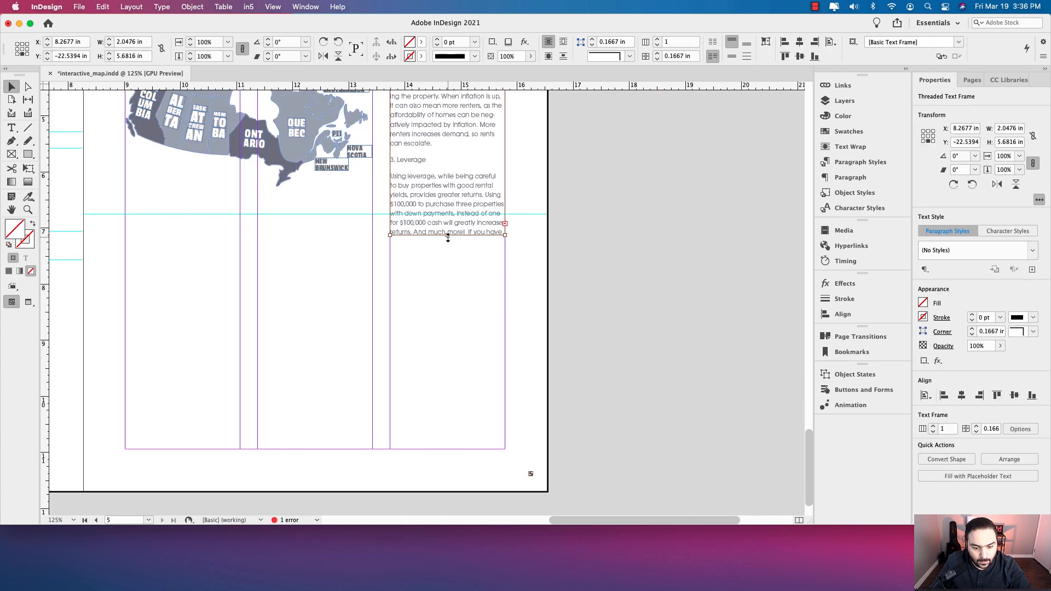
double_click(448, 235)
Copy the "Did you know?" text frame from the finished spread into the same place on page 5 and preview the page
scroll(602, 165, "up", 15)
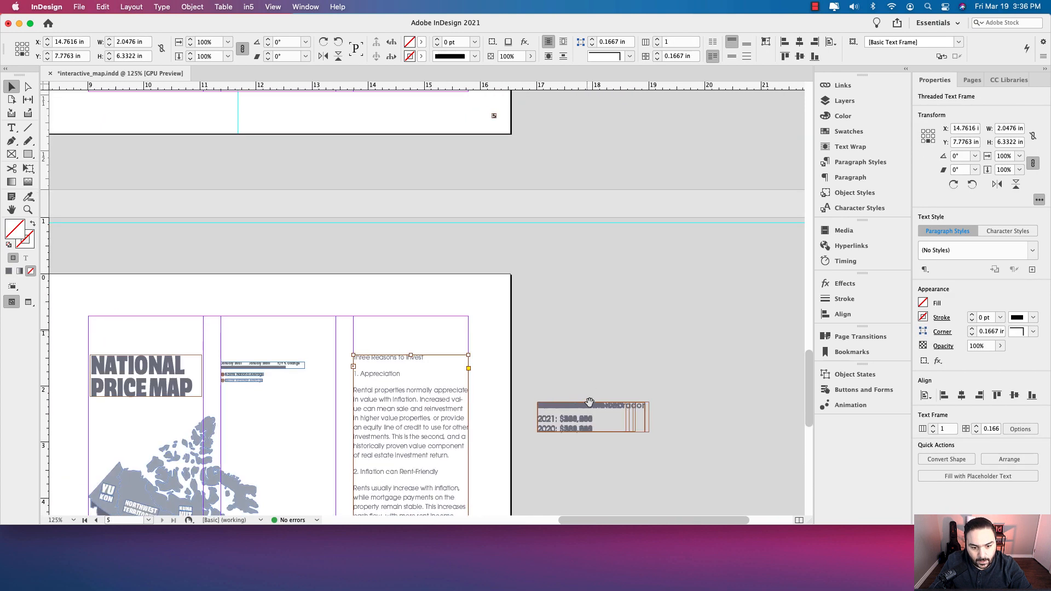
left_click(414, 200)
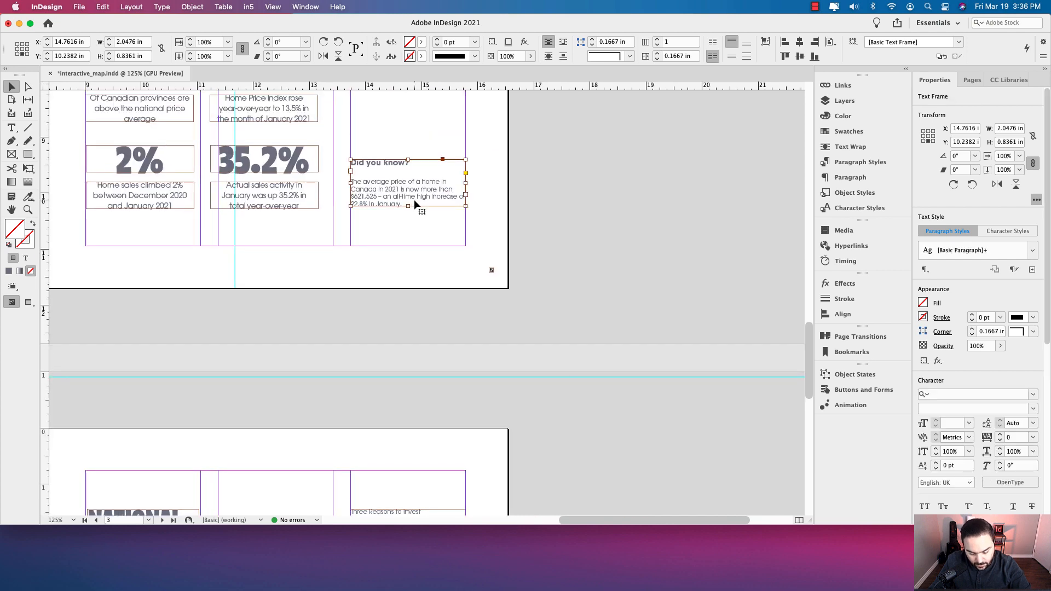
key("space")
left_click_drag(511, 397, 536, 153)
scroll(536, 153, "down", 10)
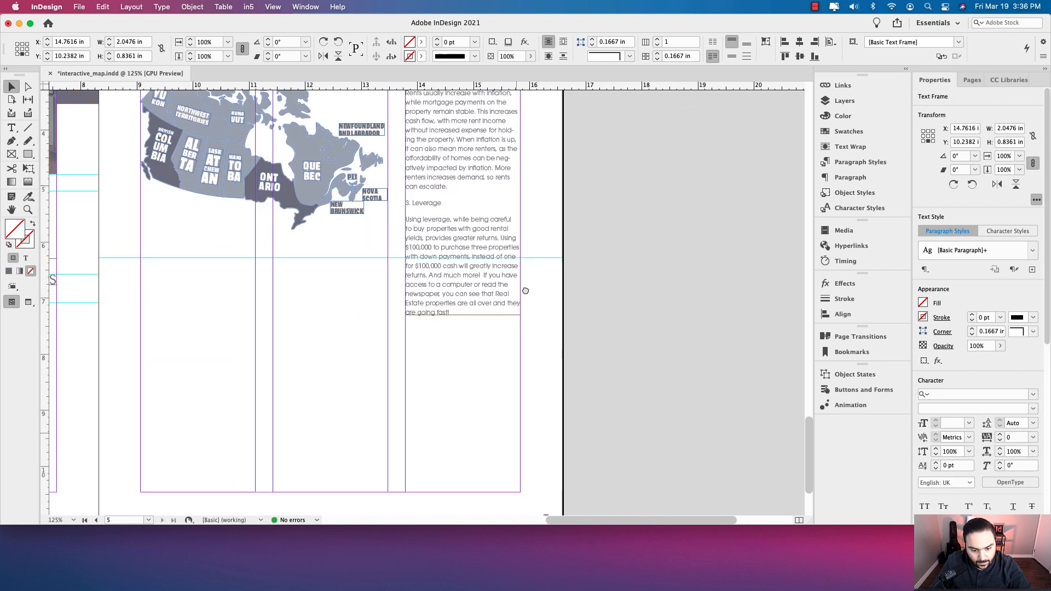
left_click(447, 278)
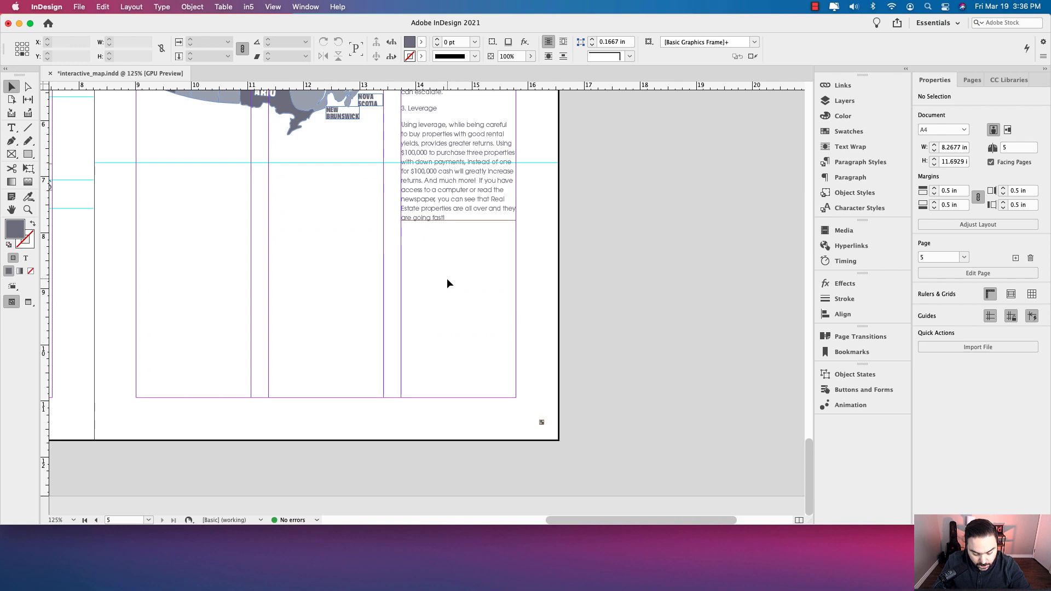
key("super+v")
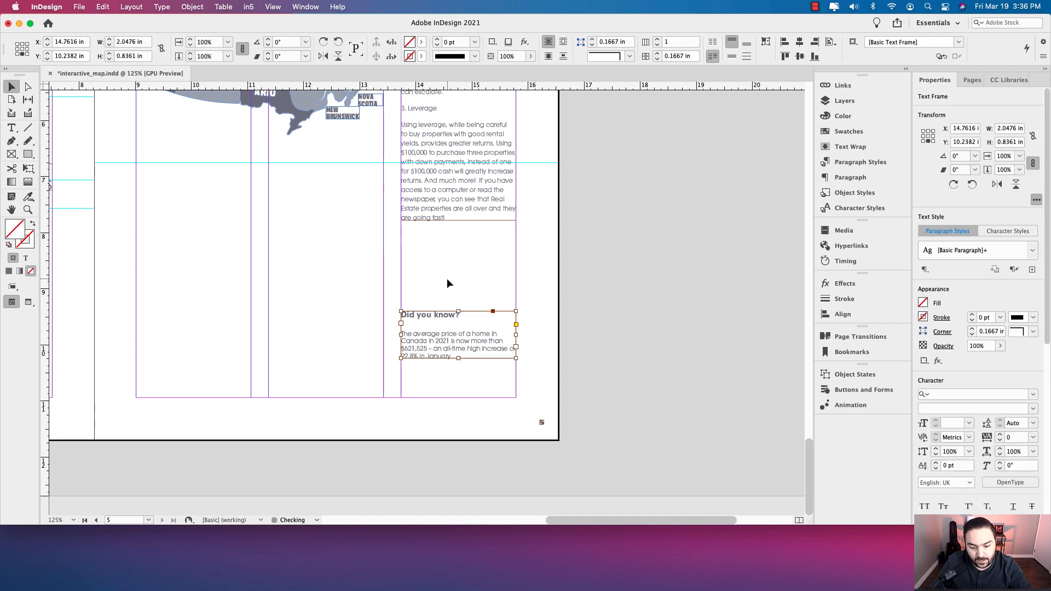
left_click(446, 281)
key("w")
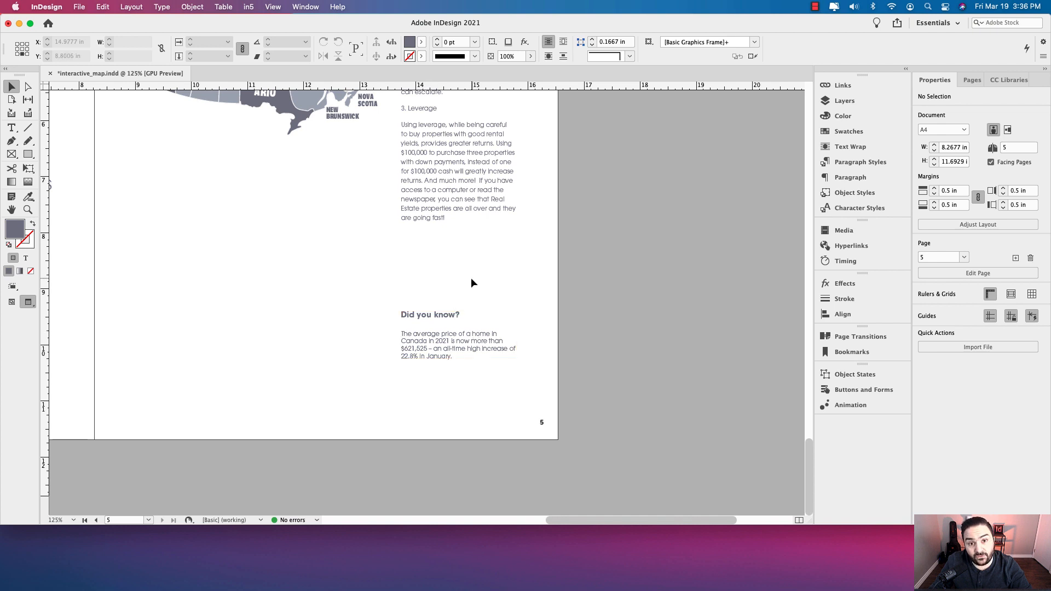
Apply the Subheader paragraph style to the "1. Appreciation" line in page 5's article column
left_click_drag(467, 258, 472, 338)
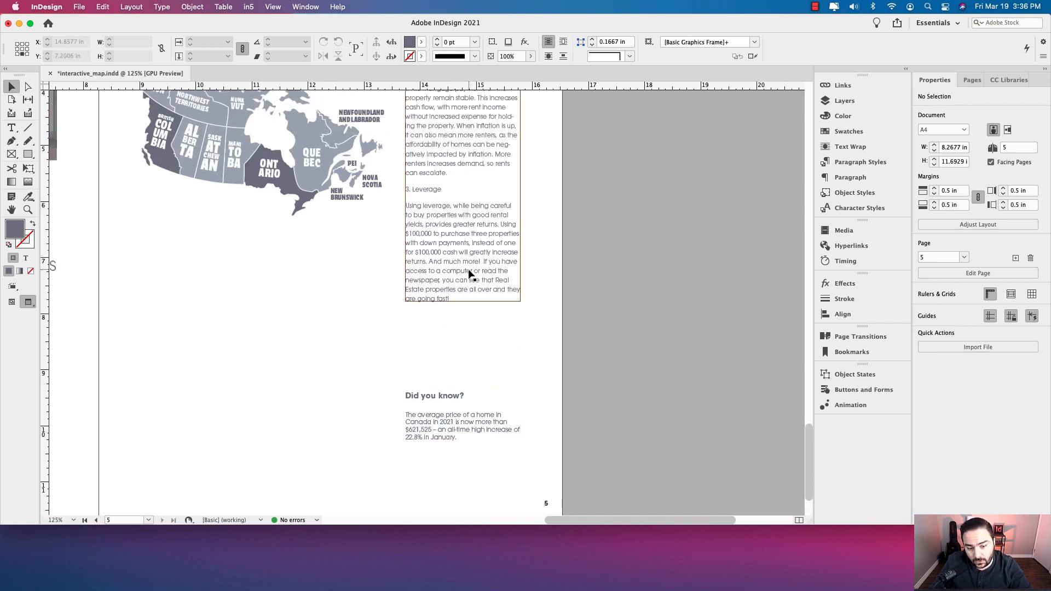
scroll(482, 208, "up", 6)
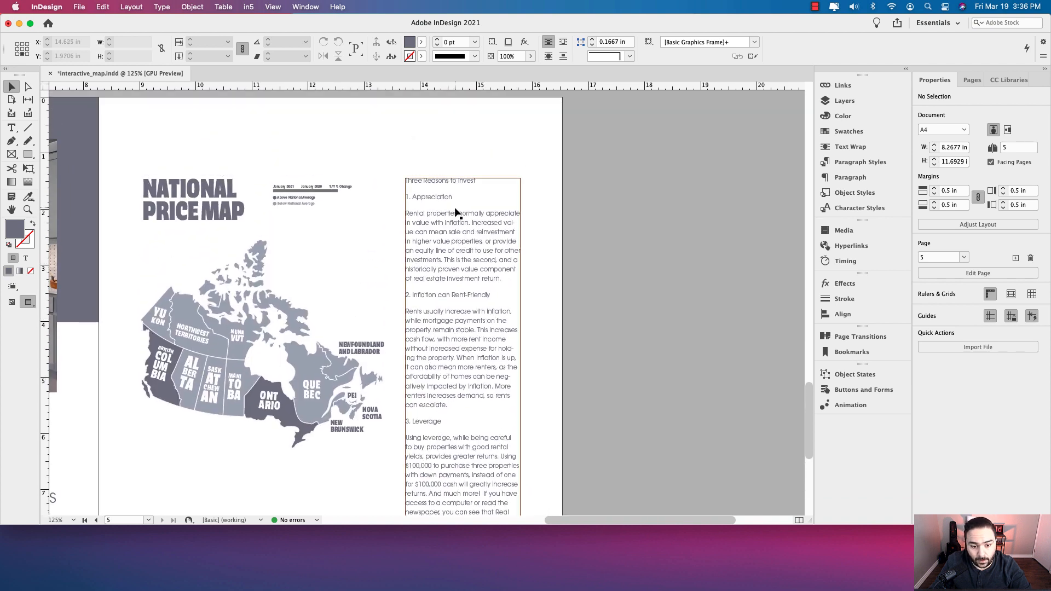
double_click(447, 202)
triple_click(448, 198)
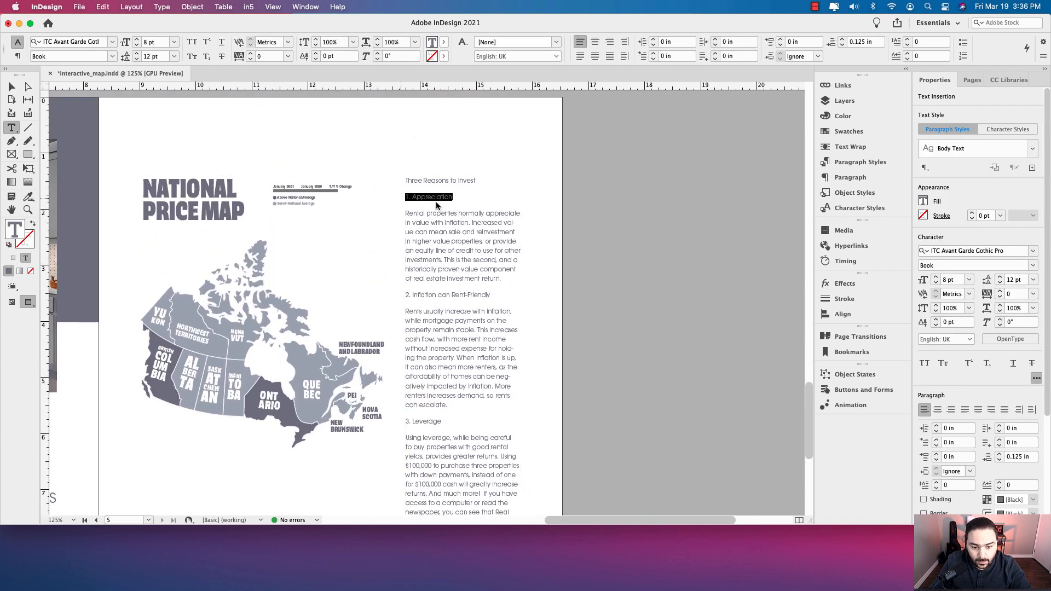
left_click(1032, 148)
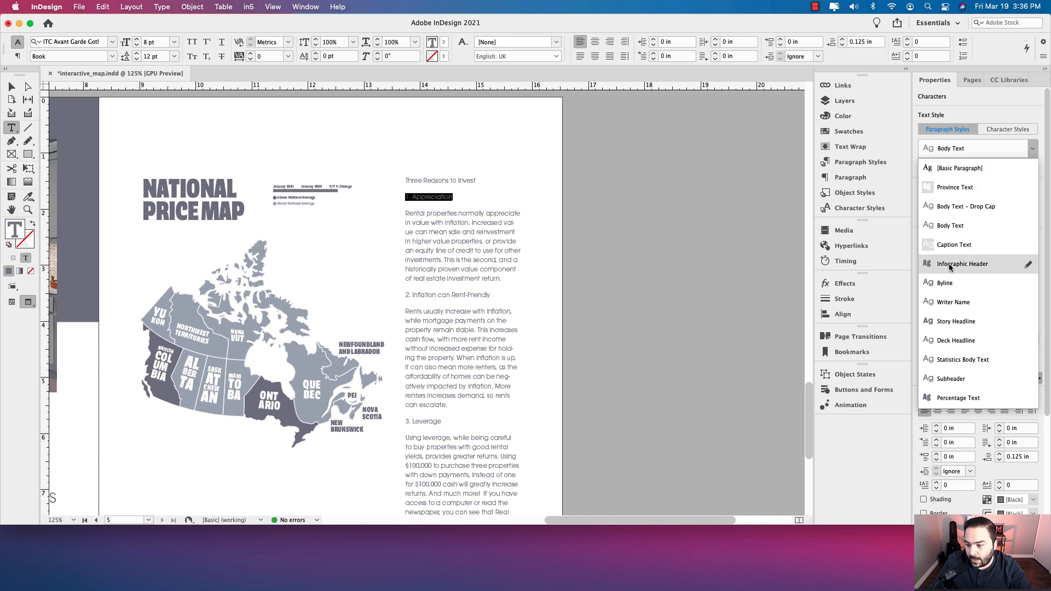
left_click(952, 378)
Apply the Subheader paragraph style to the "2. Inflation can Rent-Friendly" line
left_click_drag(491, 295, 405, 295)
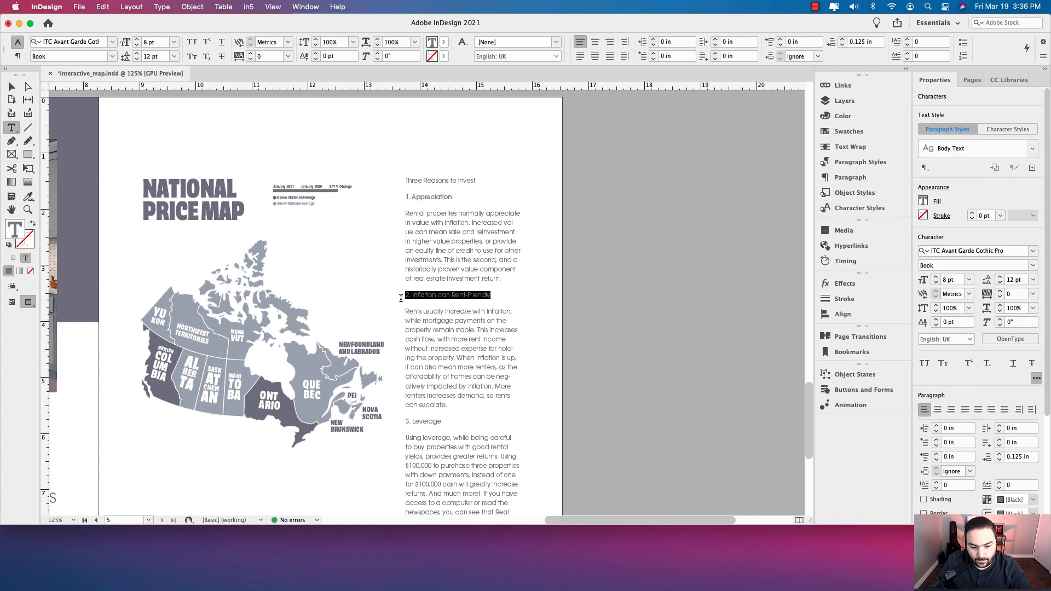
left_click(1034, 153)
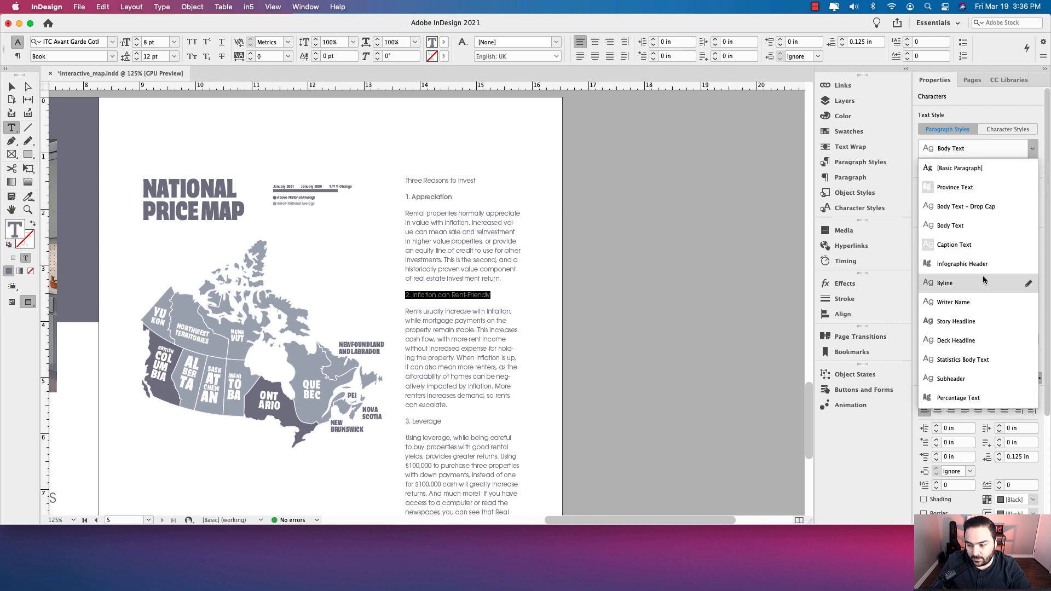
left_click(957, 379)
Apply the Subheader paragraph style to the "3. Leverage" line and deselect the text
scroll(447, 337, "down", 3)
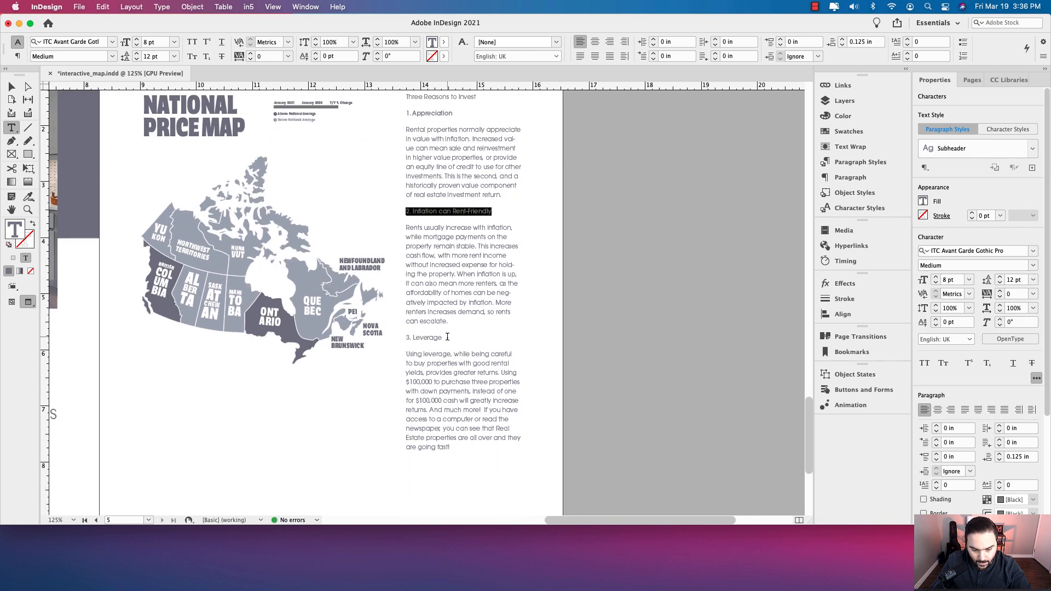
left_click_drag(447, 337, 424, 340)
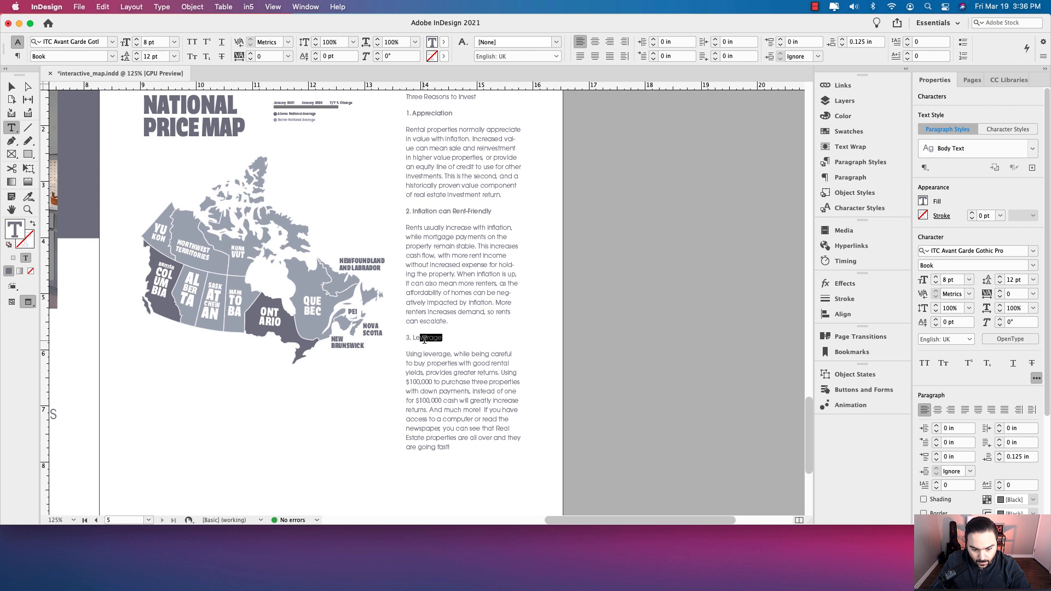
left_click(1033, 148)
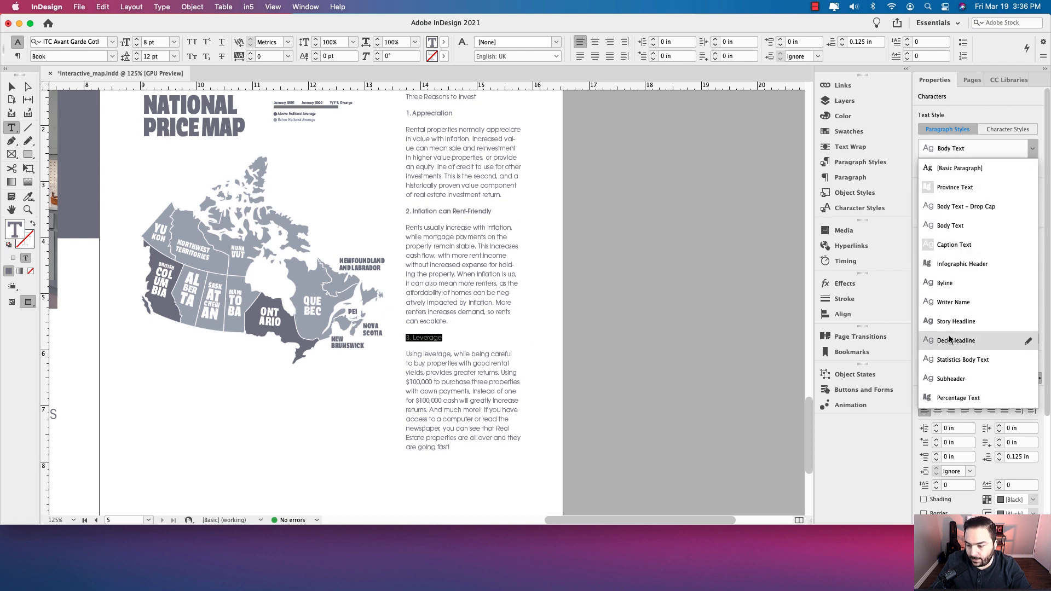
left_click(952, 379)
left_click(511, 393)
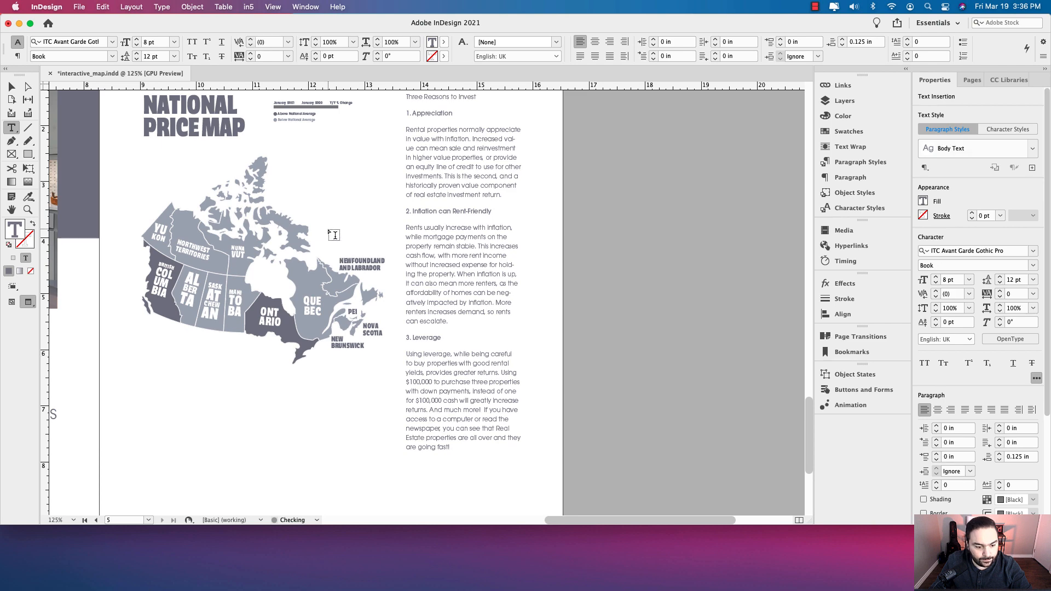
left_click(9, 87)
left_click(546, 155)
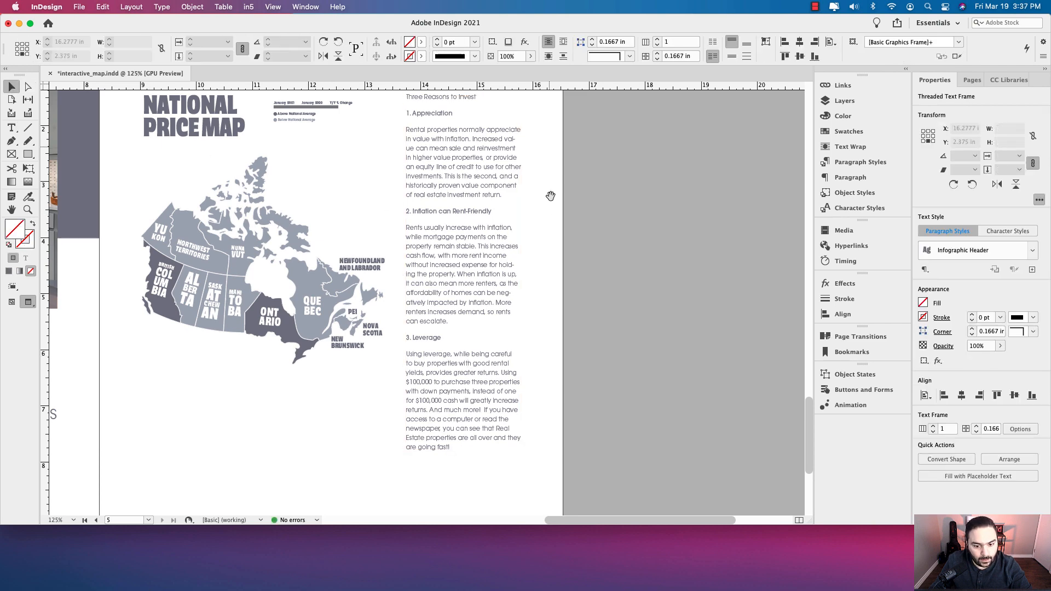
Copy the "By the Numbers" heading and its four statistics with captions from the finished spread into the same place on page 5
left_click_drag(549, 195, 542, 514)
left_click_drag(514, 251, 616, 508)
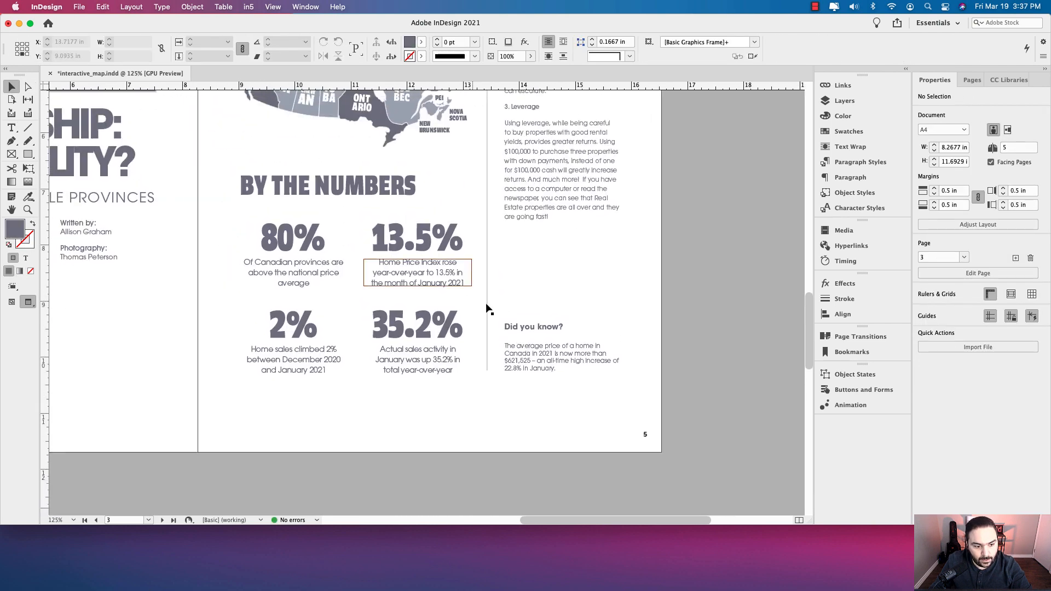
left_click_drag(249, 165, 430, 374)
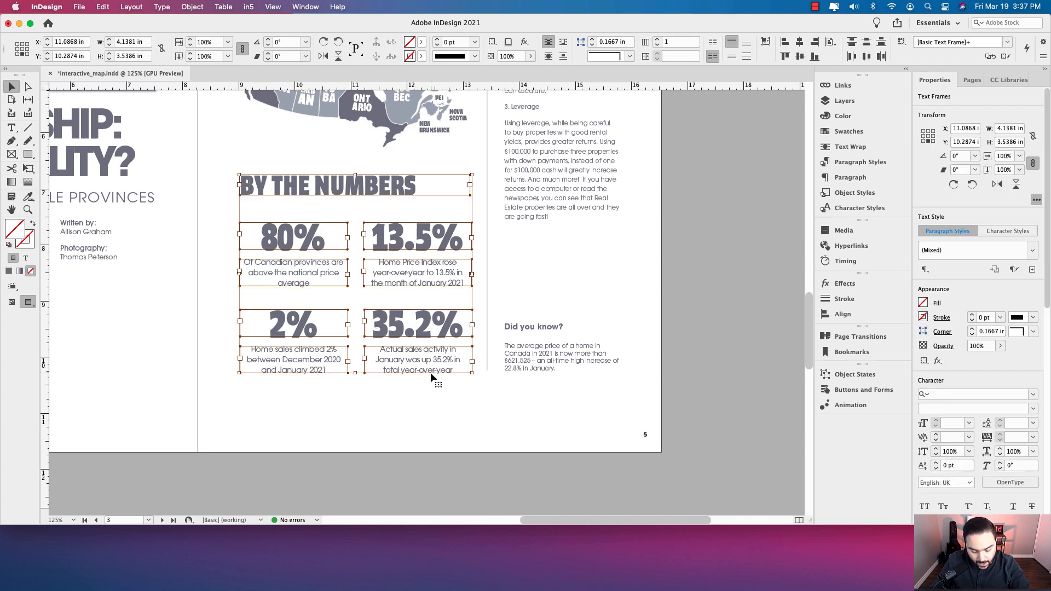
scroll(431, 372, "down", 10)
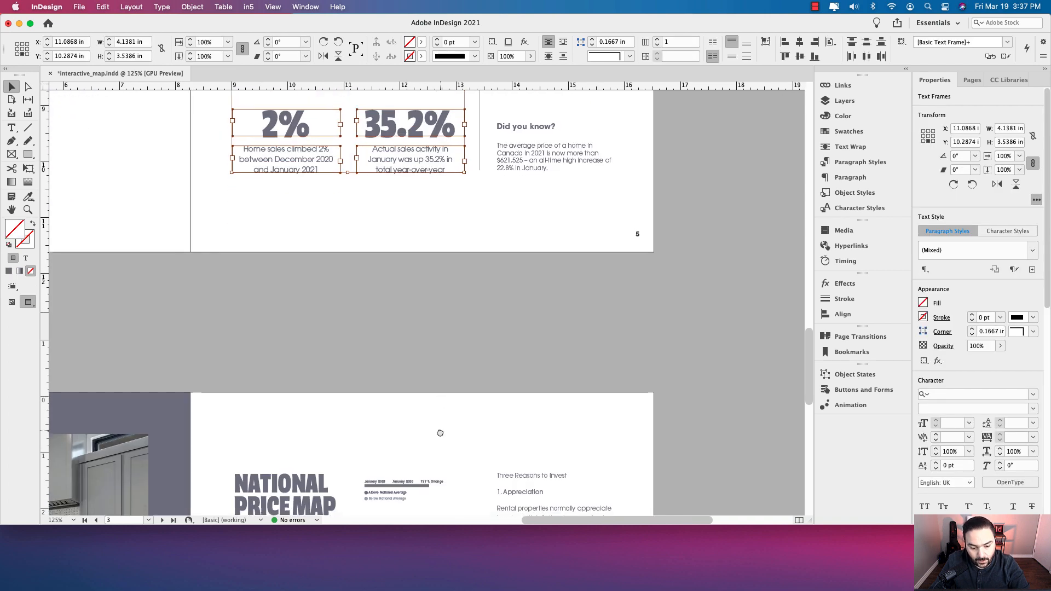
scroll(414, 474, "down", 8)
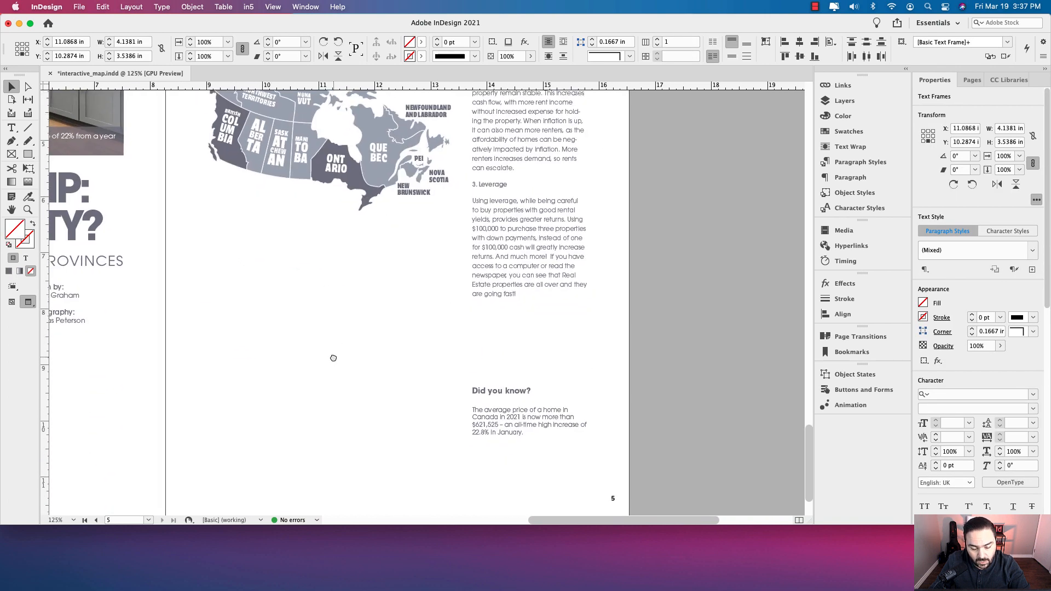
left_click(368, 290)
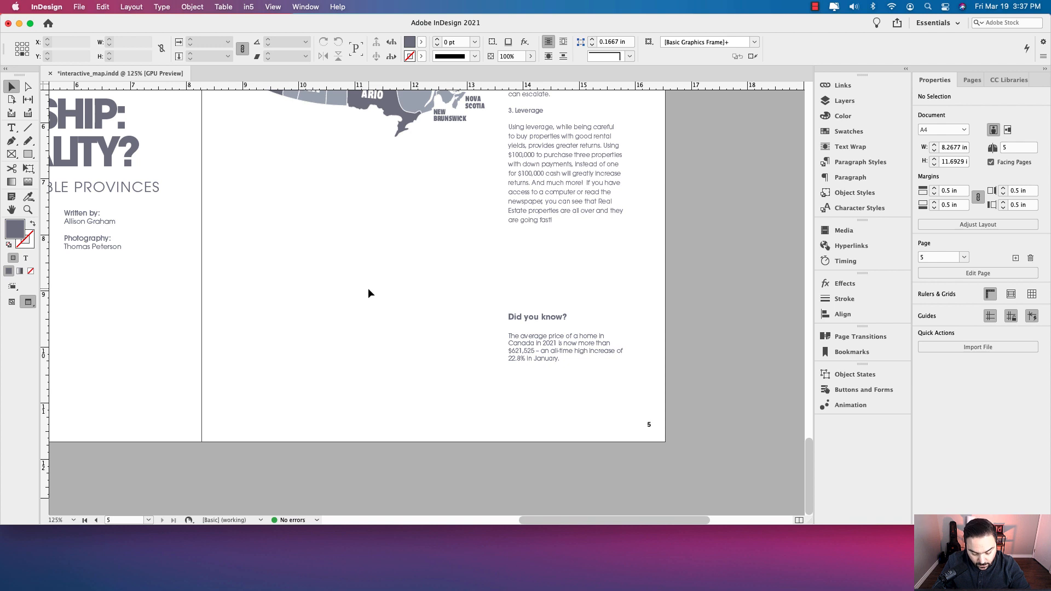
key("alt+shift+super+v")
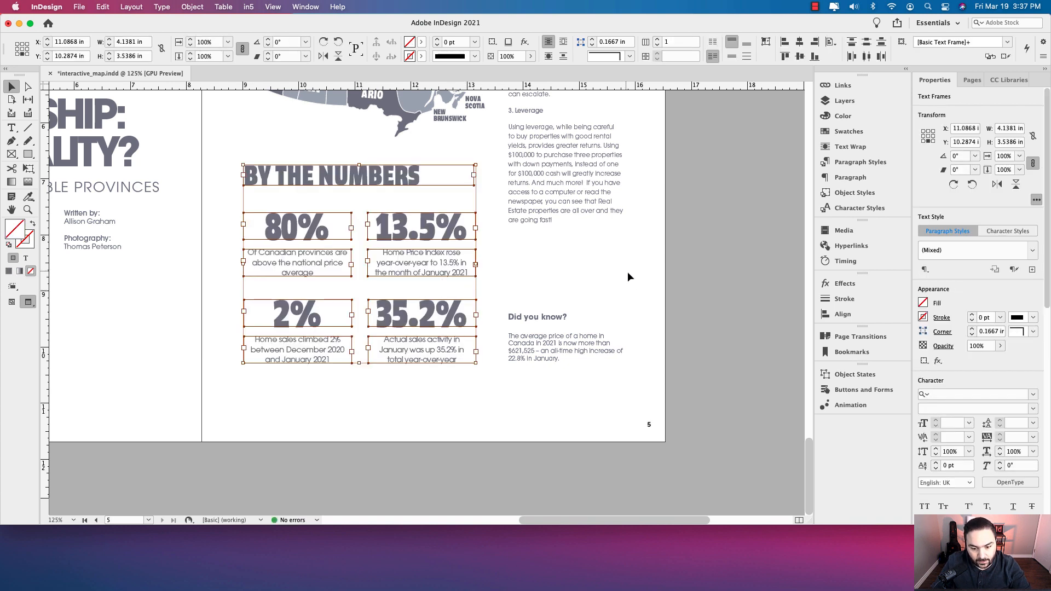
left_click_drag(580, 234, 608, 339)
key("super+minus")
key("super+minus")
key("super+minus")
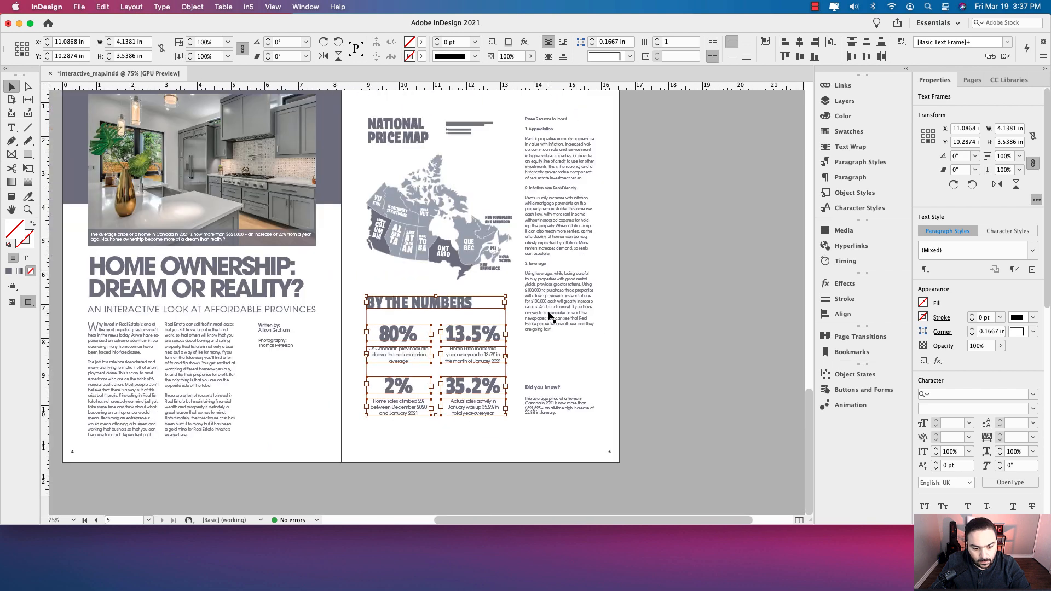
left_click_drag(528, 389, 536, 366)
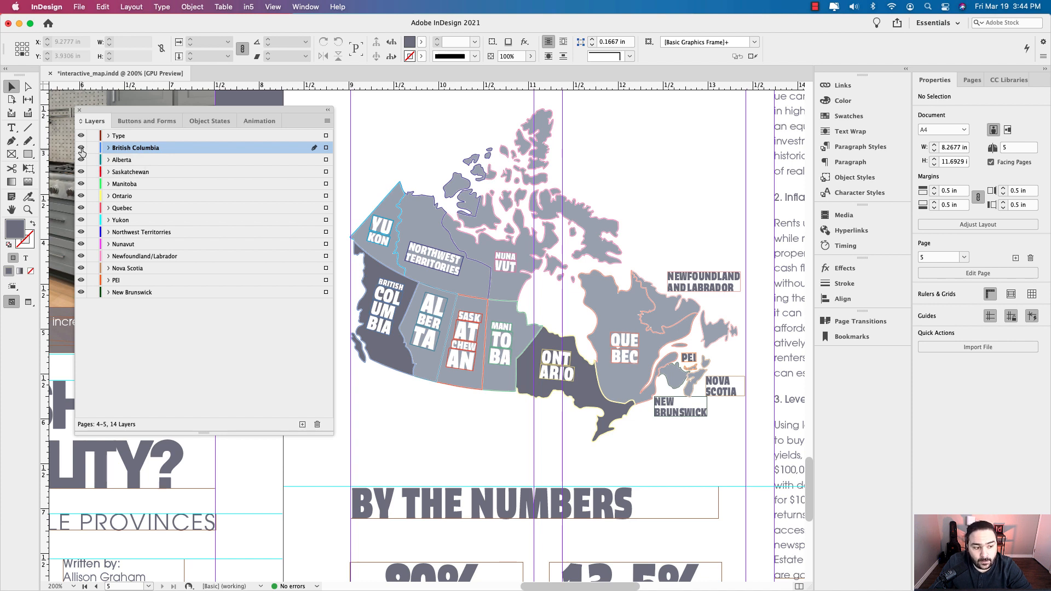
Hide and show the British Columbia, Alberta, Saskatchewan and Manitoba layers in turn to check which map shapes each one holds
left_click(82, 149)
left_click(81, 148)
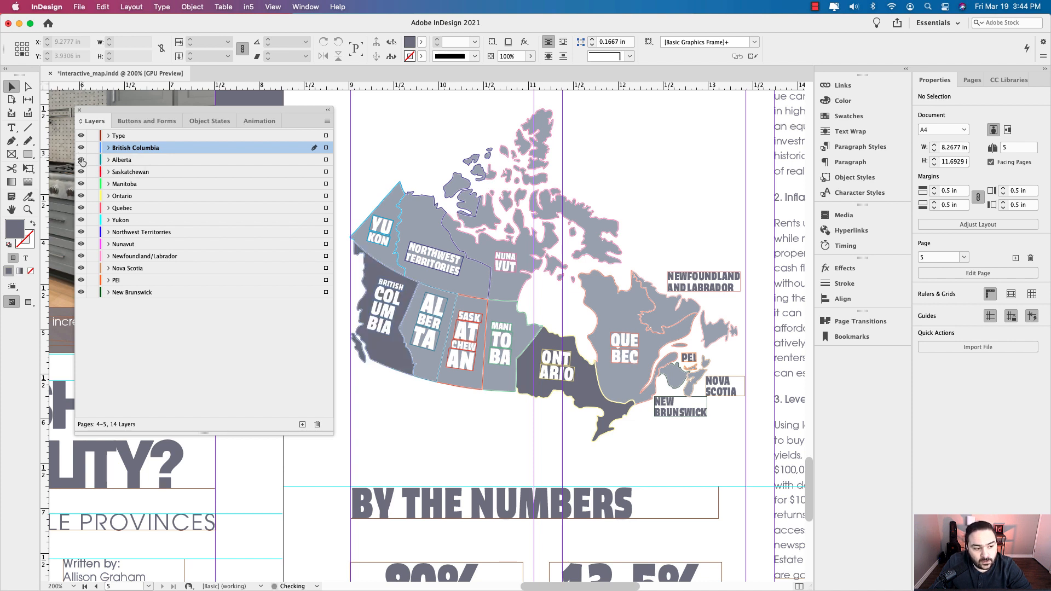
left_click(81, 160)
left_click(82, 160)
left_click(81, 148)
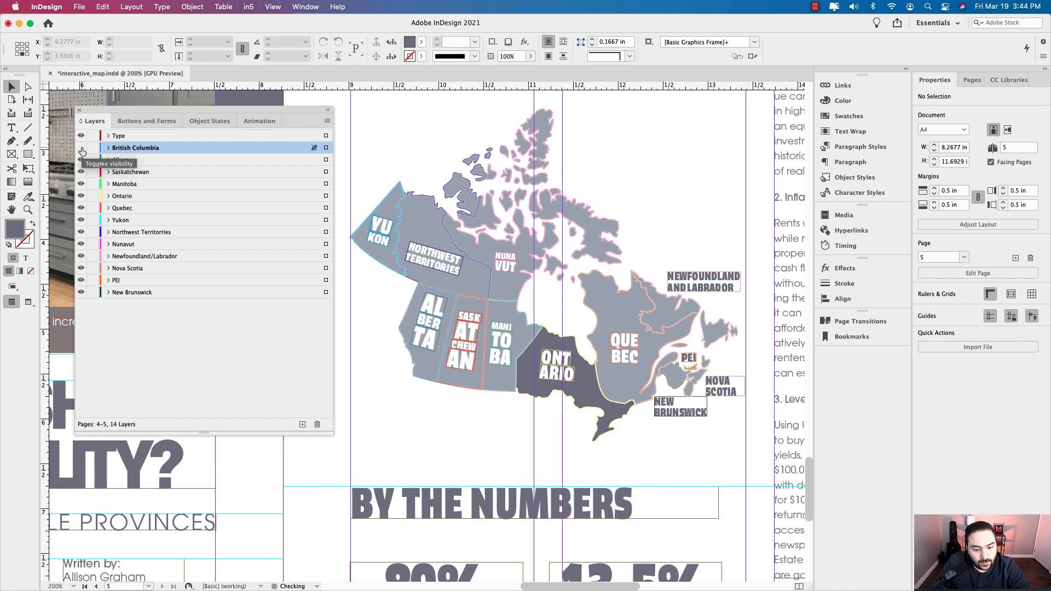
left_click(81, 148)
left_click(82, 160)
left_click(81, 160)
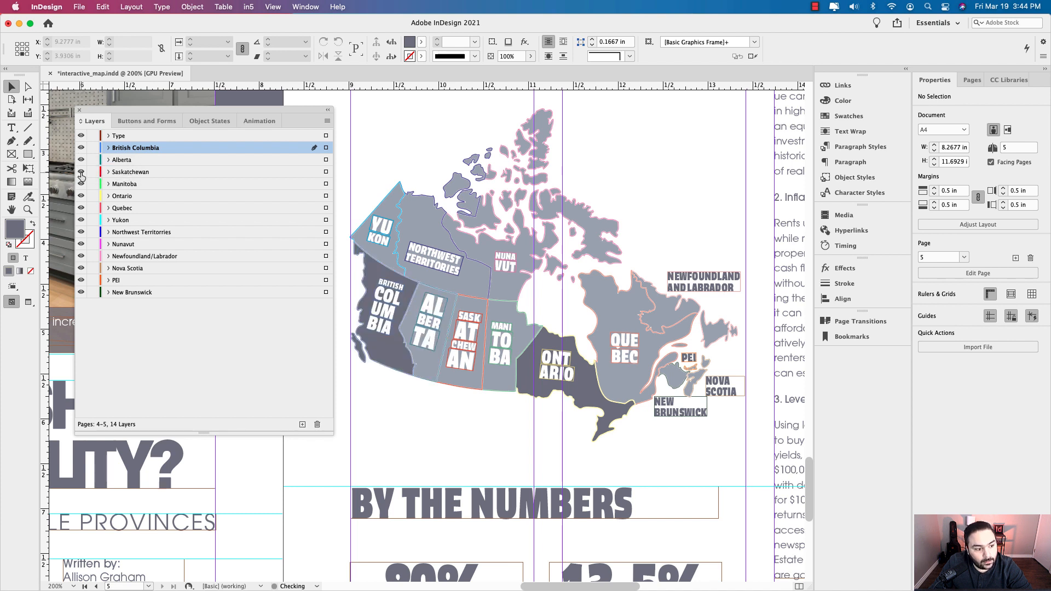
left_click(81, 173)
left_click(81, 173)
left_click(81, 184)
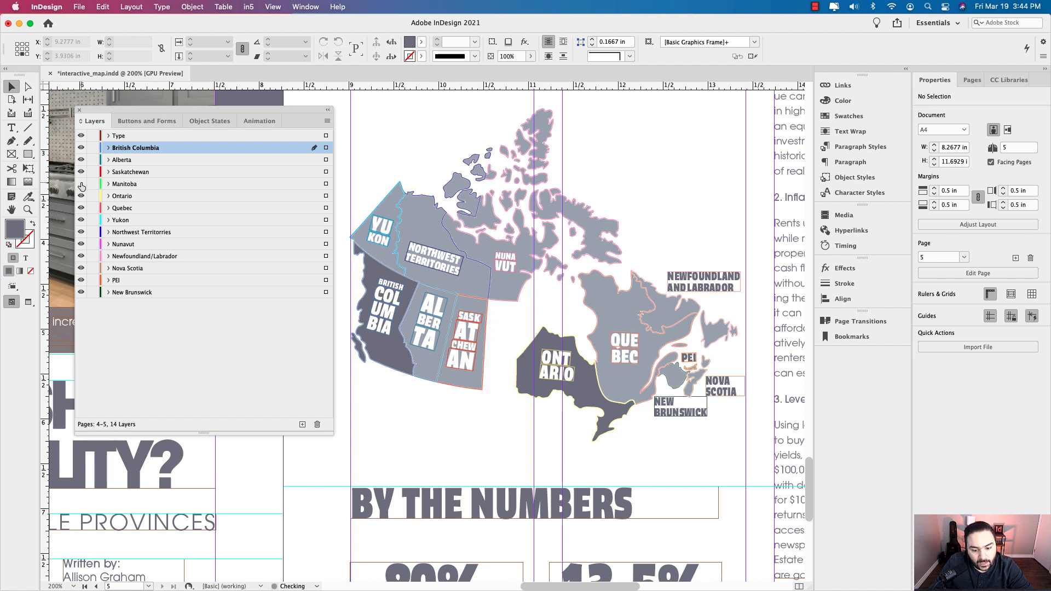
left_click(81, 185)
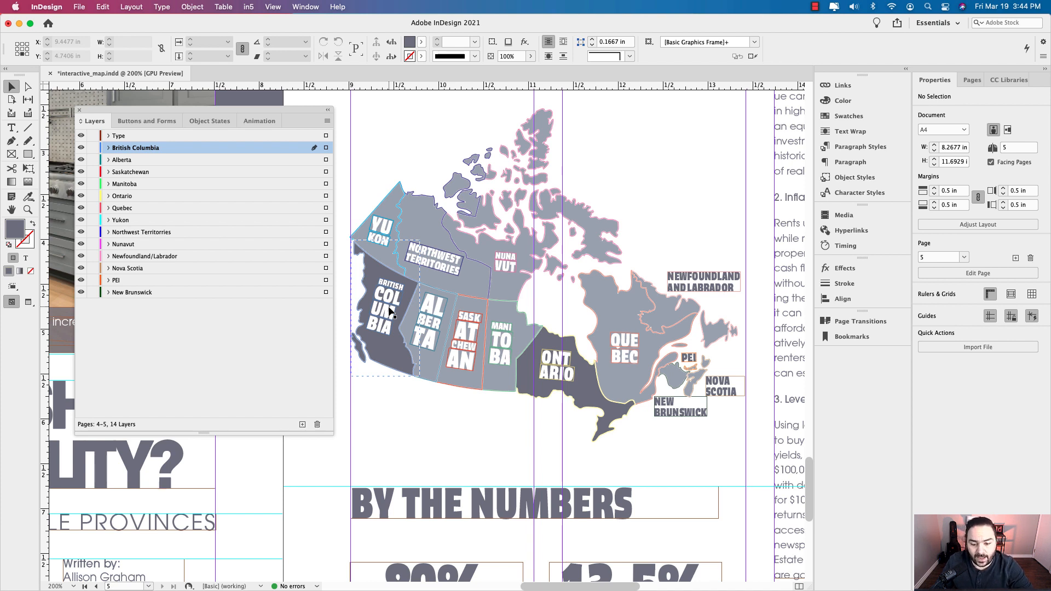
Directly select individual province shapes on the map, including Quebec, Ontario, Manitoba, Alberta and Yukon, to check which layer each belongs to
left_click(28, 89)
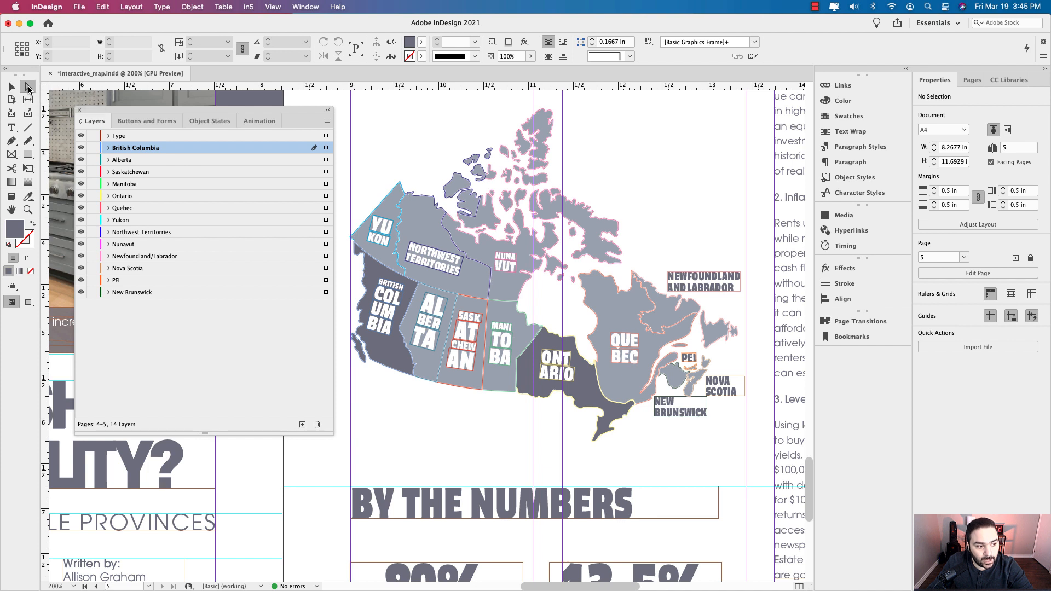
left_click(433, 225)
left_click(596, 305)
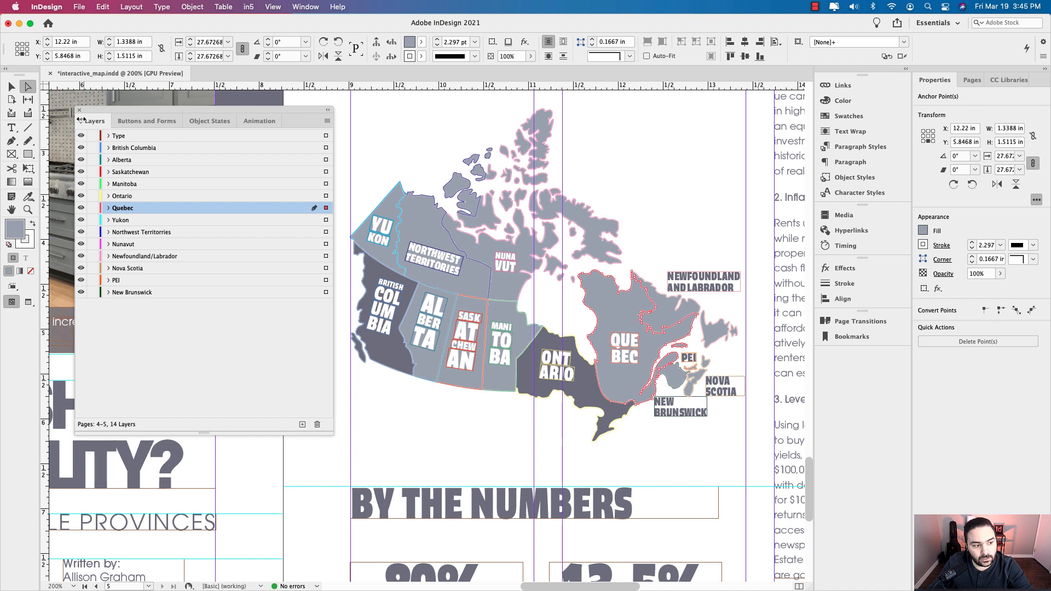
left_click(503, 375)
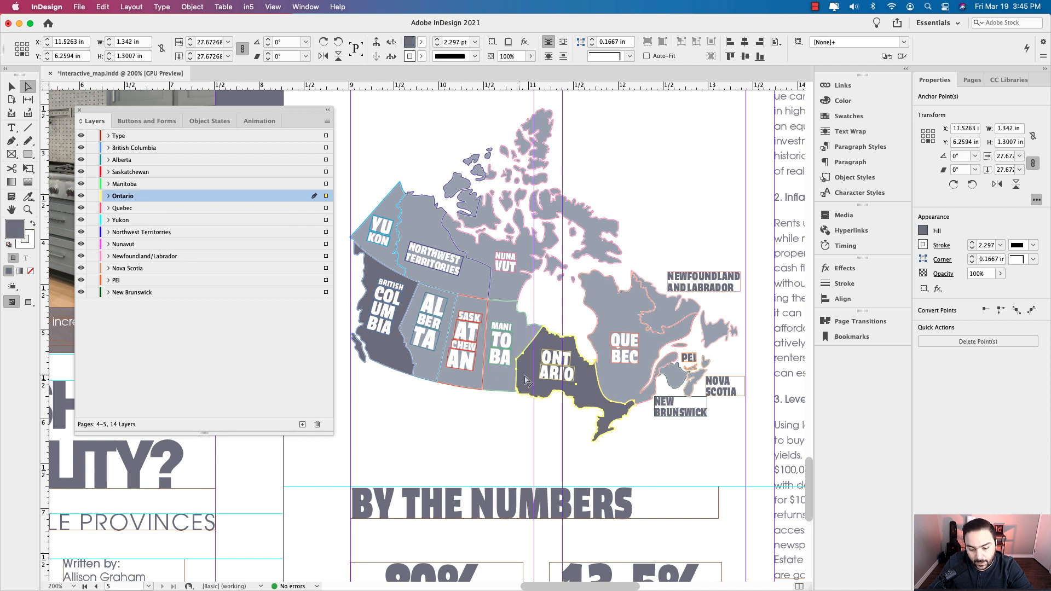
left_click(502, 376)
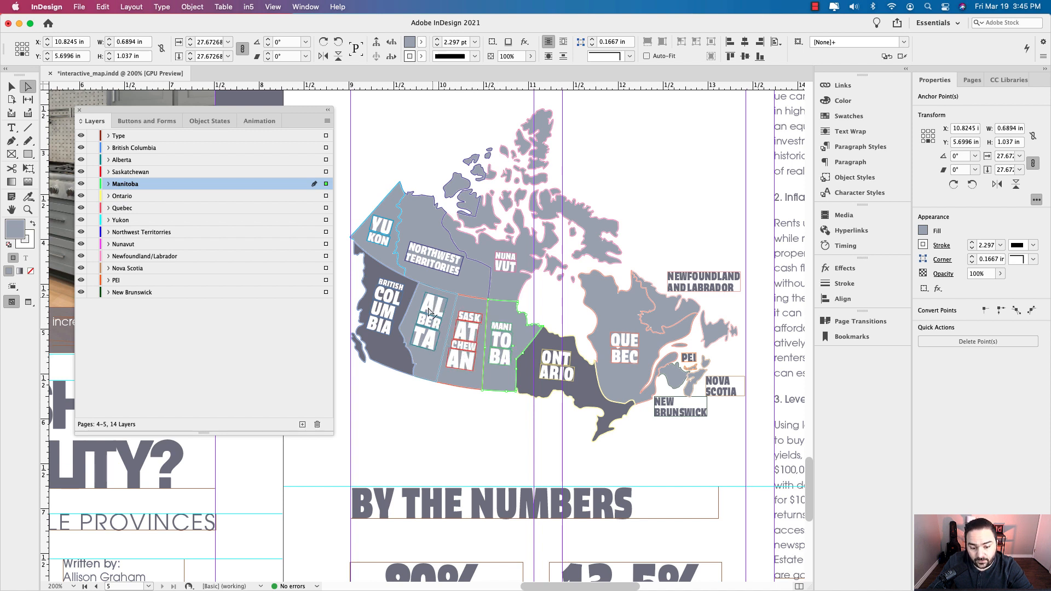
left_click(409, 325)
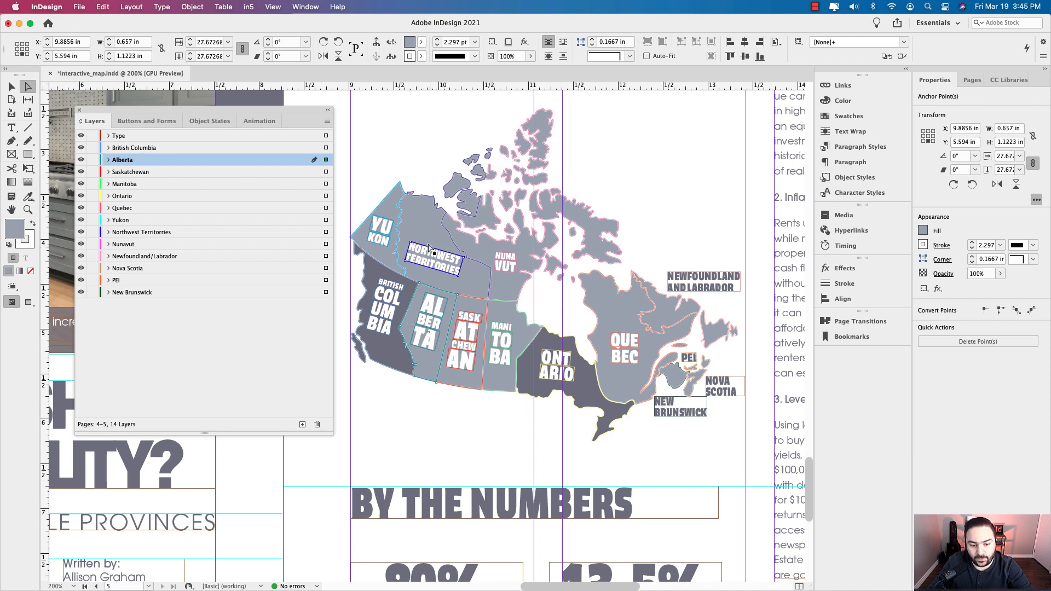
left_click(386, 219)
left_click(382, 210)
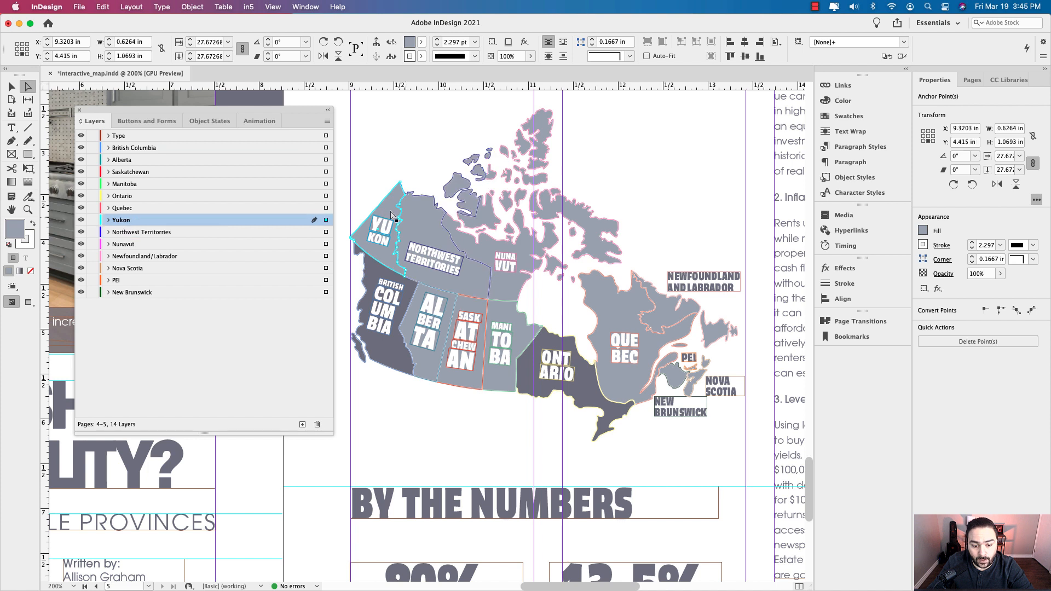
left_click(434, 233)
left_click(616, 306)
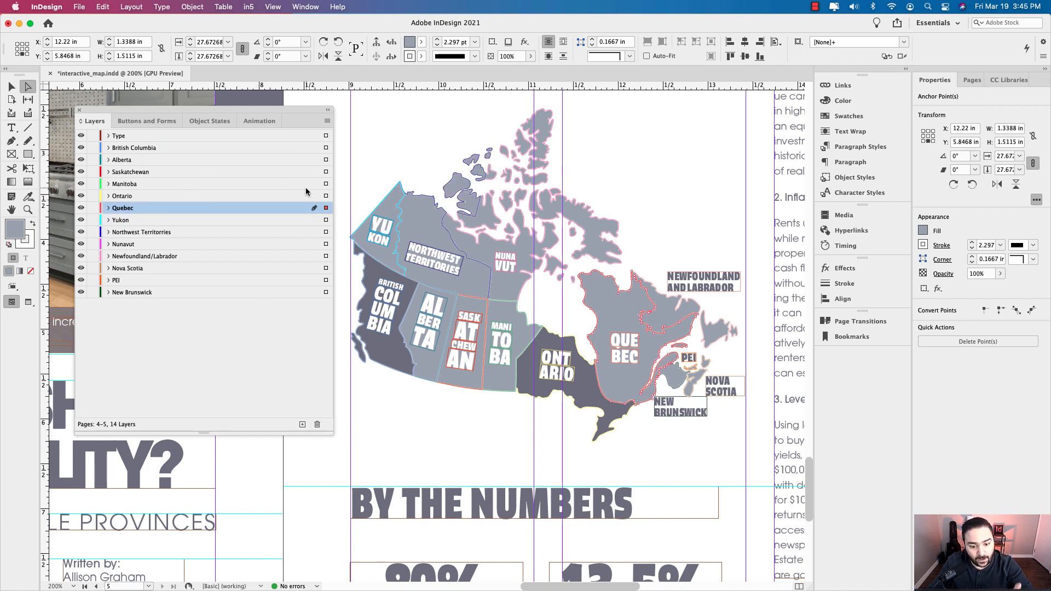
Toggle the visibility of the Manitoba and Ontario layers off and on, and make British Columbia the active layer
left_click(81, 184)
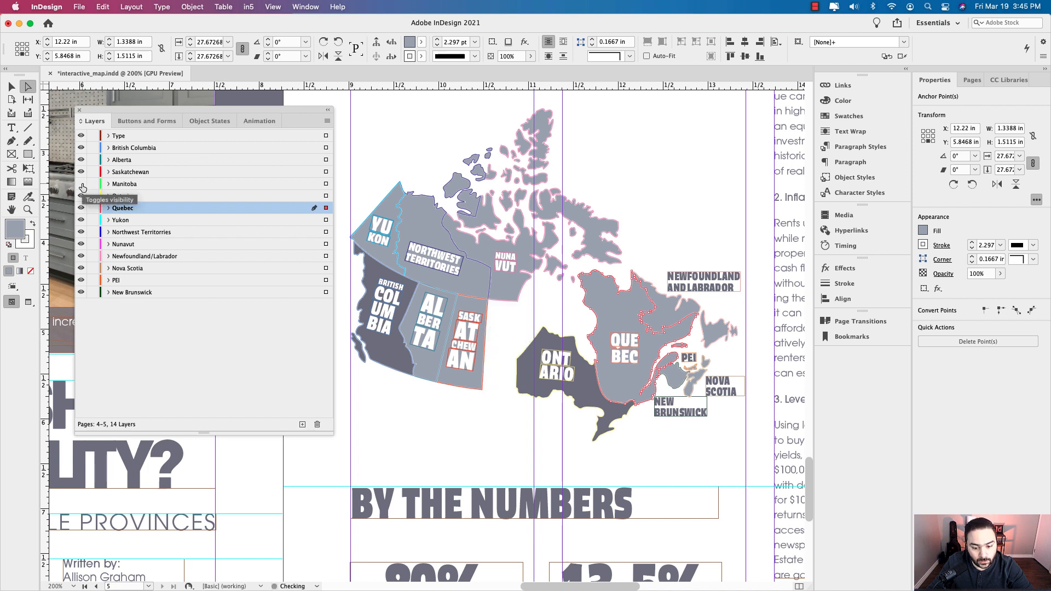
left_click(81, 184)
left_click(81, 196)
left_click(81, 196)
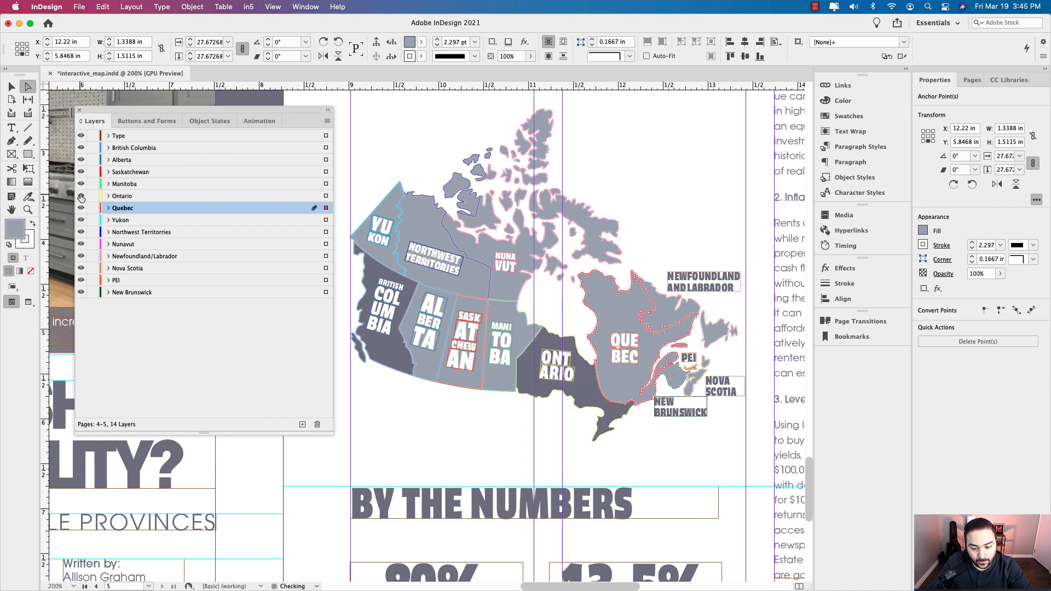
left_click(121, 151)
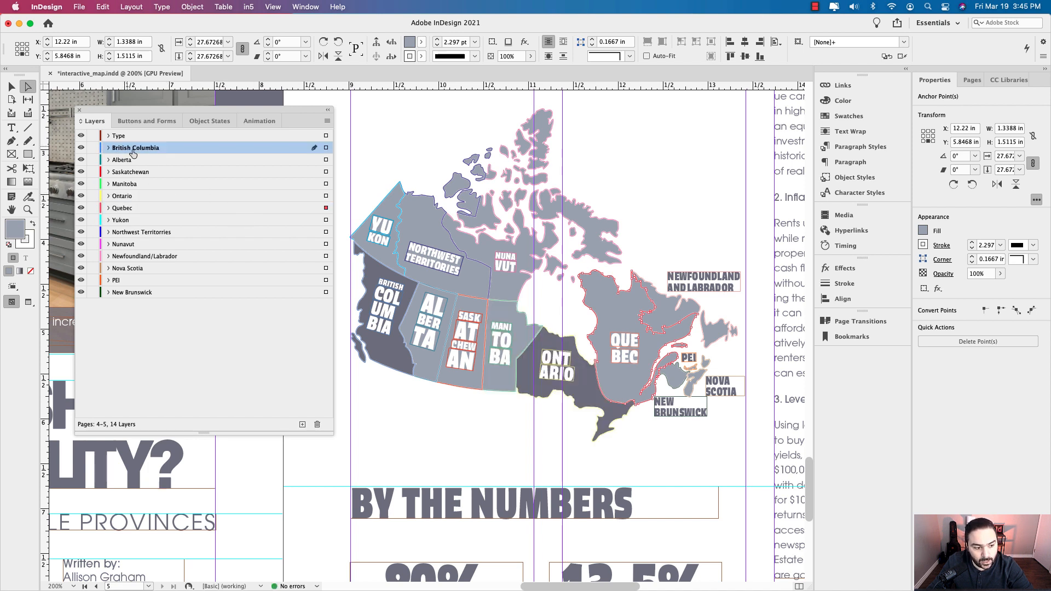
Examine the Buttons and Forms, Object States and Animation settings and where to find the interactive tools, and return to the layer list
left_click(152, 125)
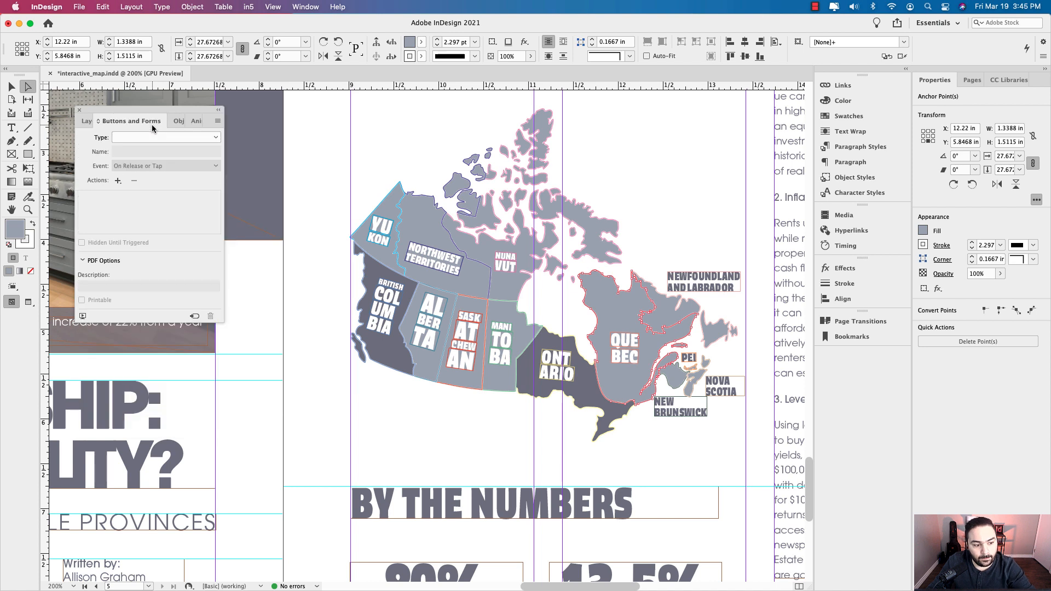
left_click(178, 121)
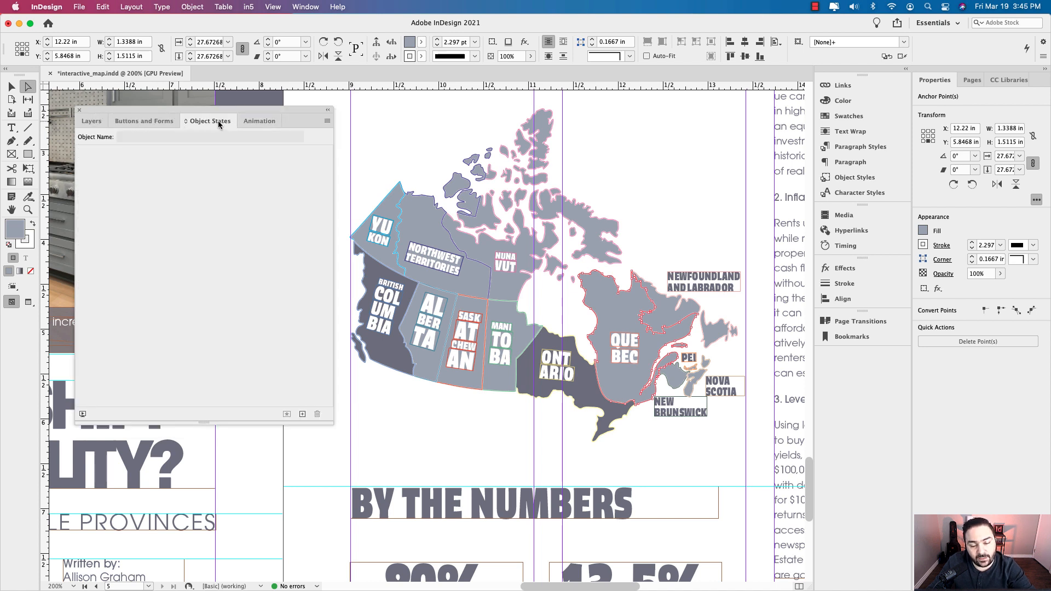
left_click(249, 123)
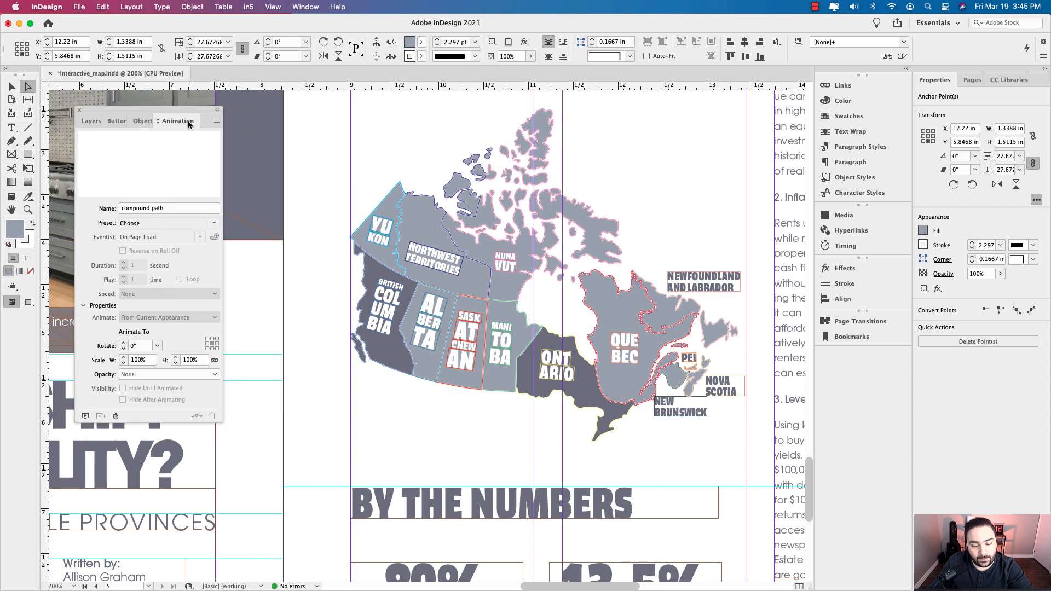
left_click(91, 122)
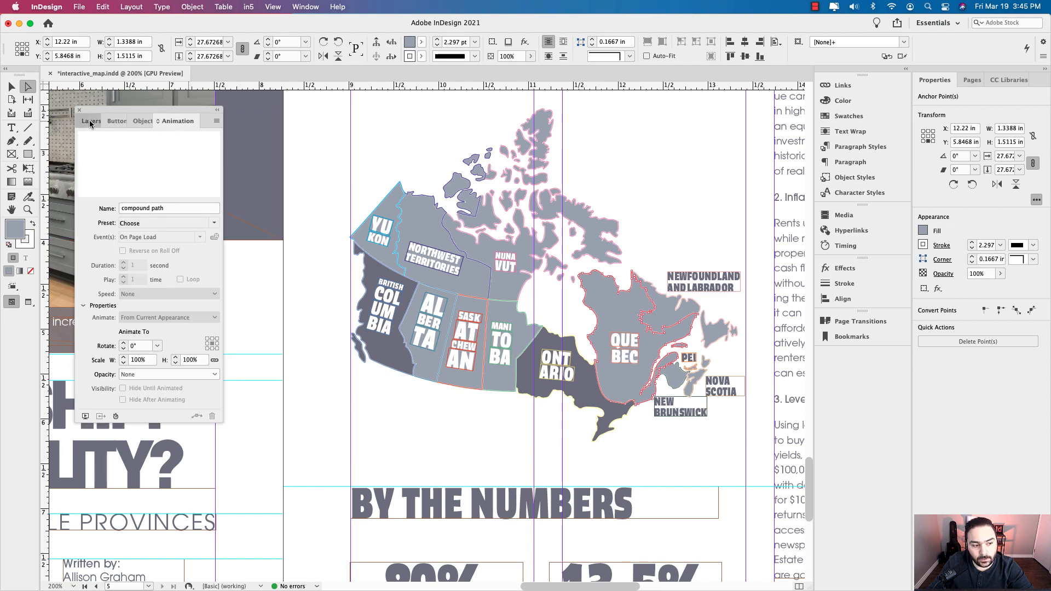
left_click(126, 122)
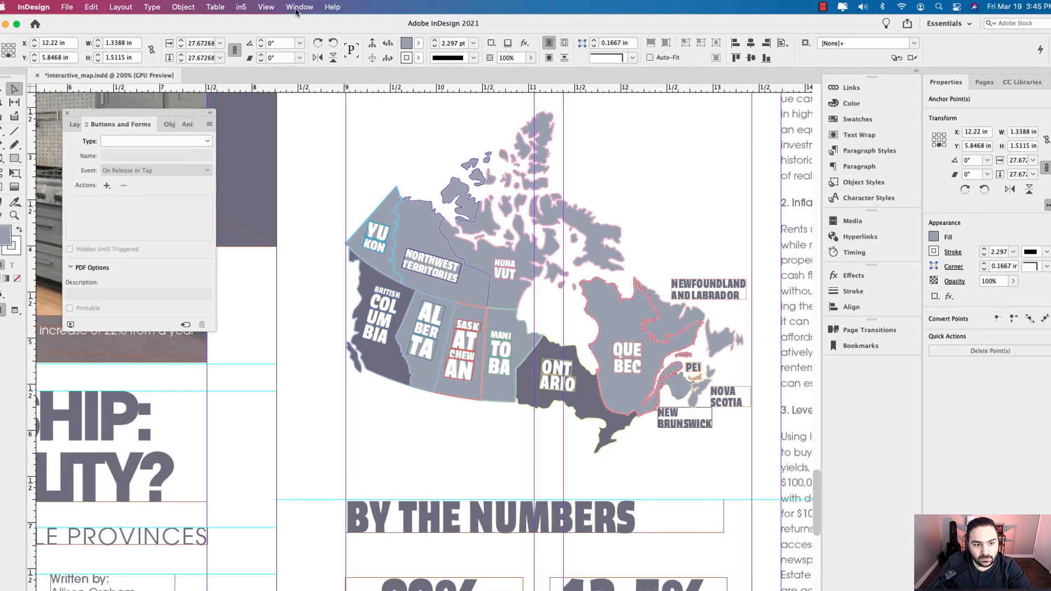
left_click(296, 7)
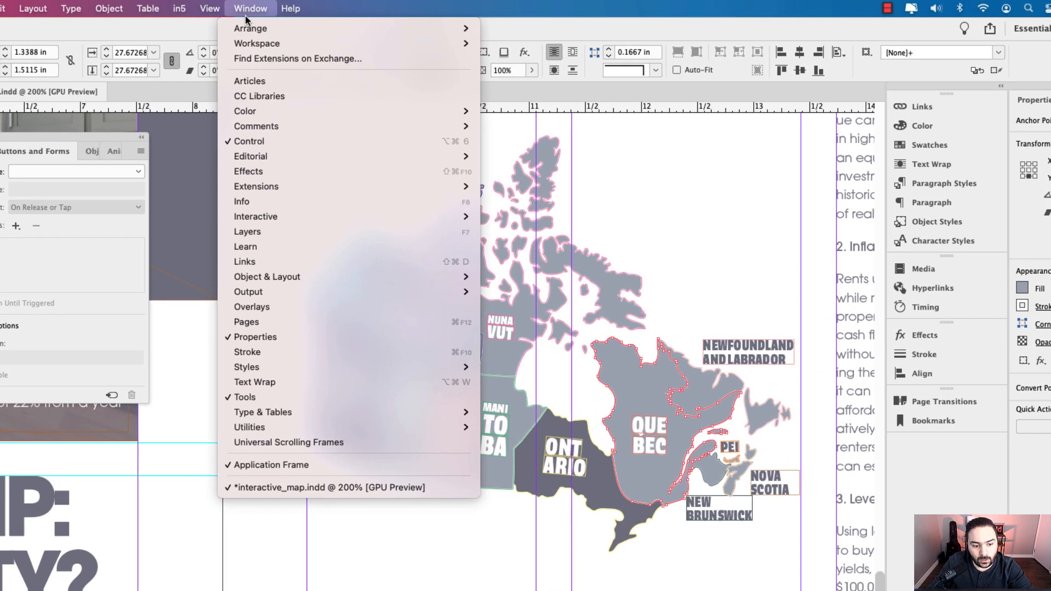
mouse_move(264, 216)
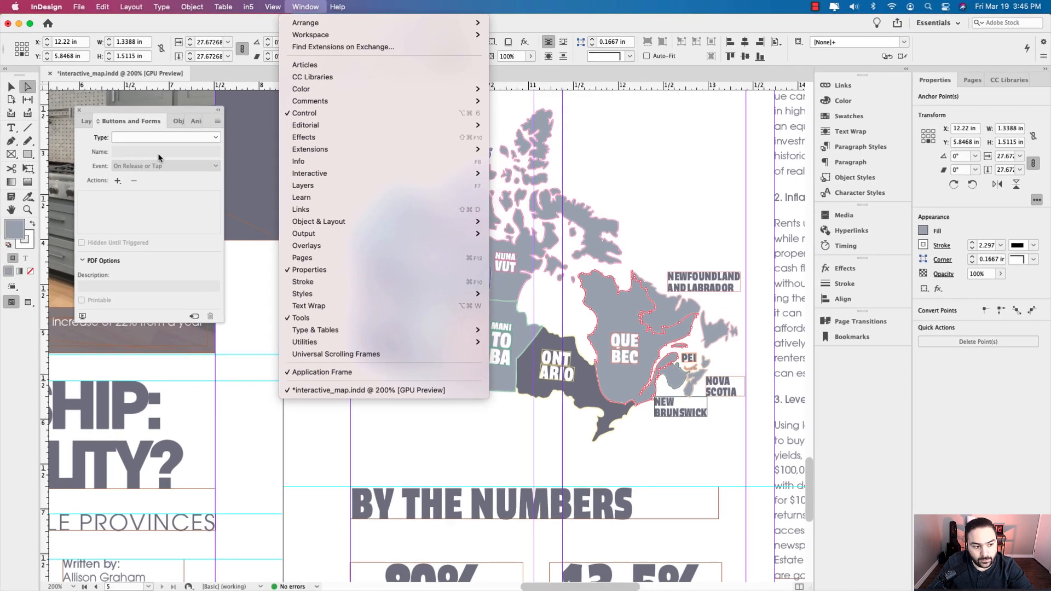
left_click(82, 123)
left_click(83, 123)
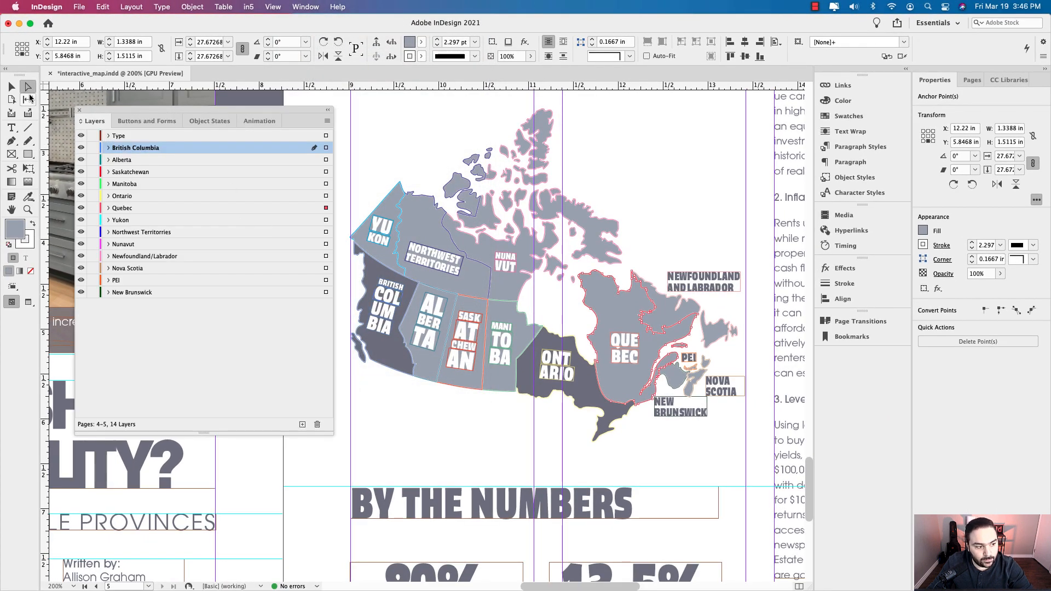
Convert the British Columbia map group into a button and enter British Columbia 2 as its name
left_click(12, 87)
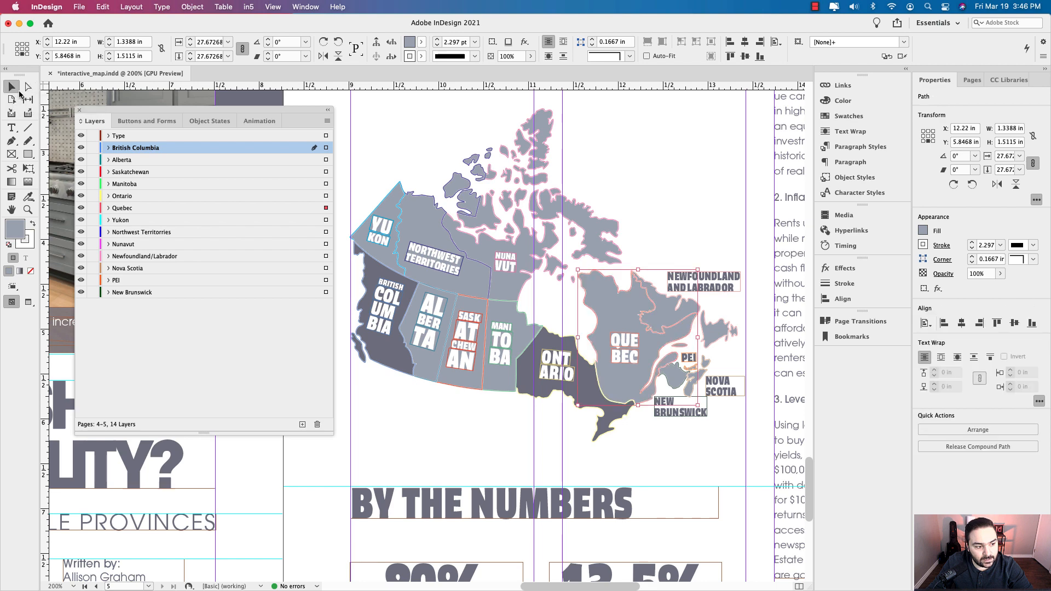
left_click(384, 315)
scroll(391, 321, "left", 5)
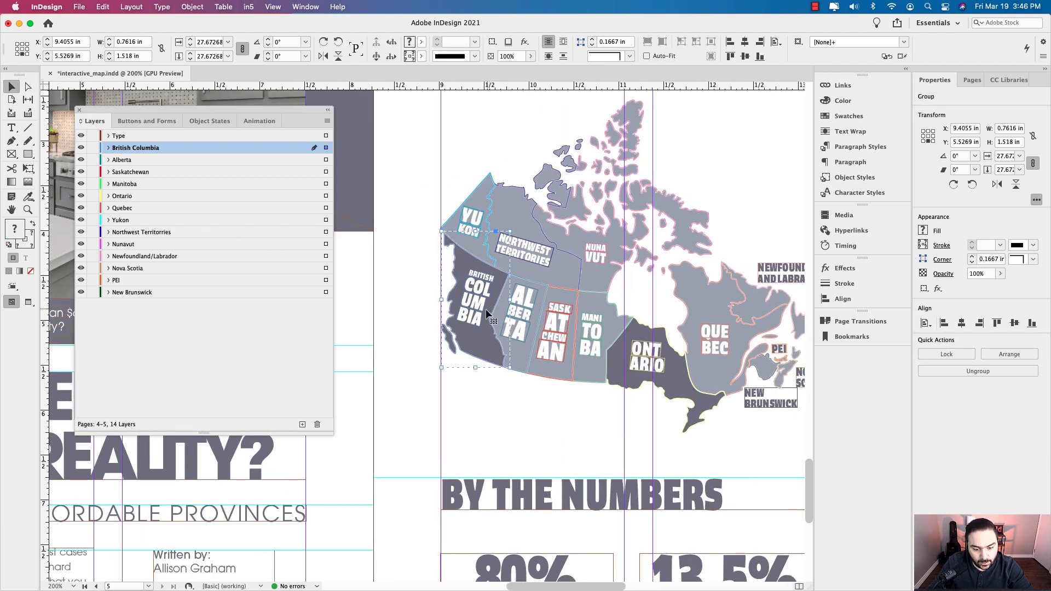
left_click(129, 121)
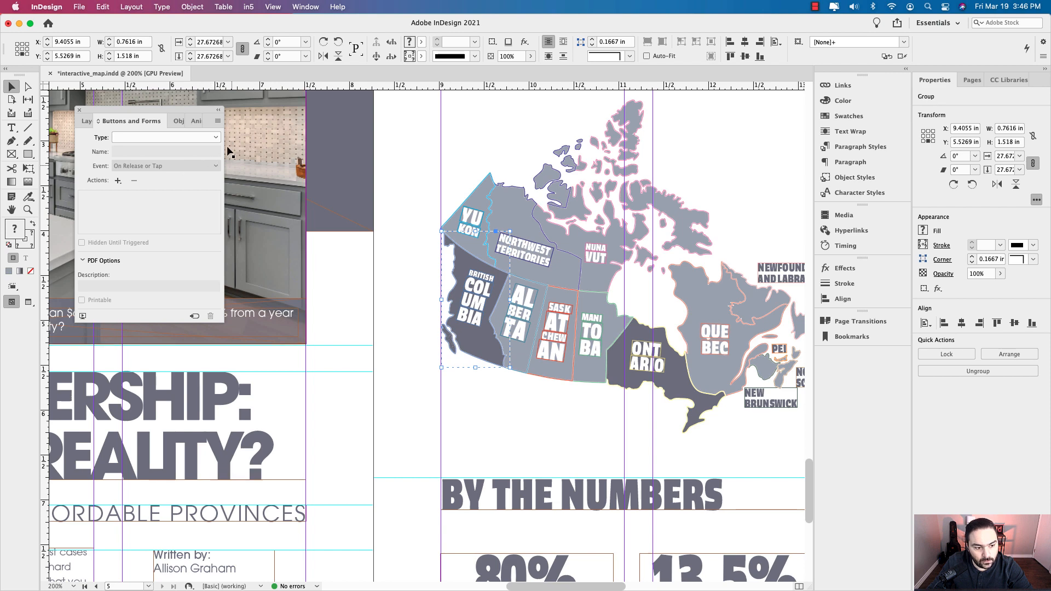
left_click_drag(219, 122, 410, 204)
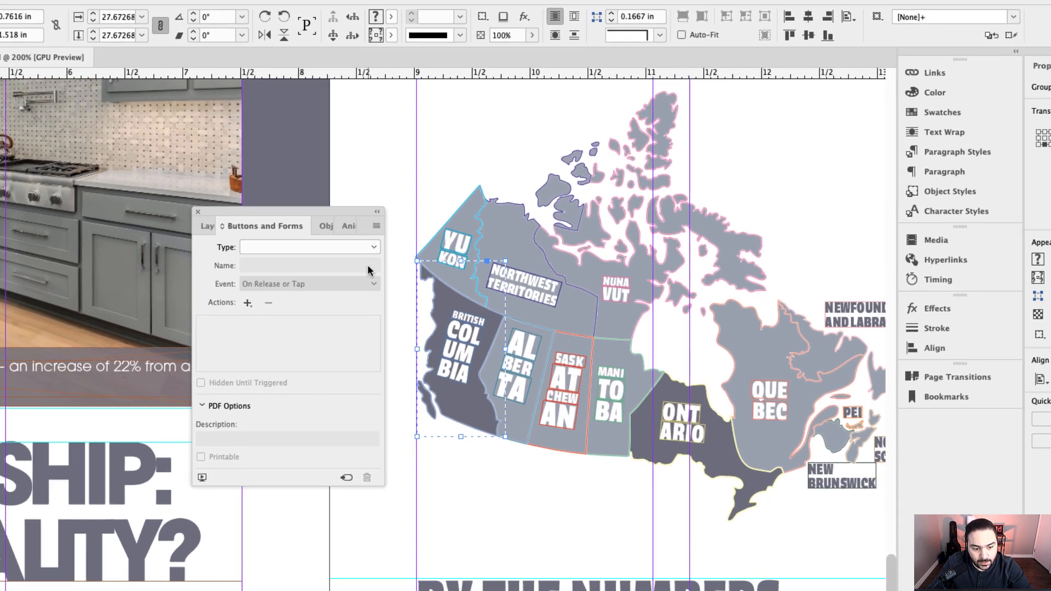
left_click(402, 219)
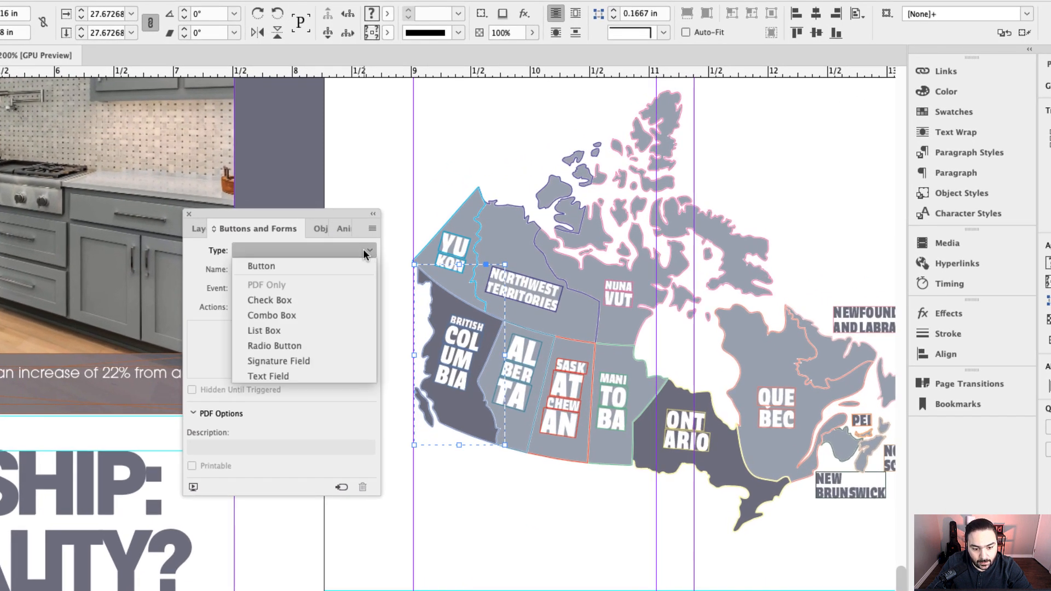
left_click(309, 268)
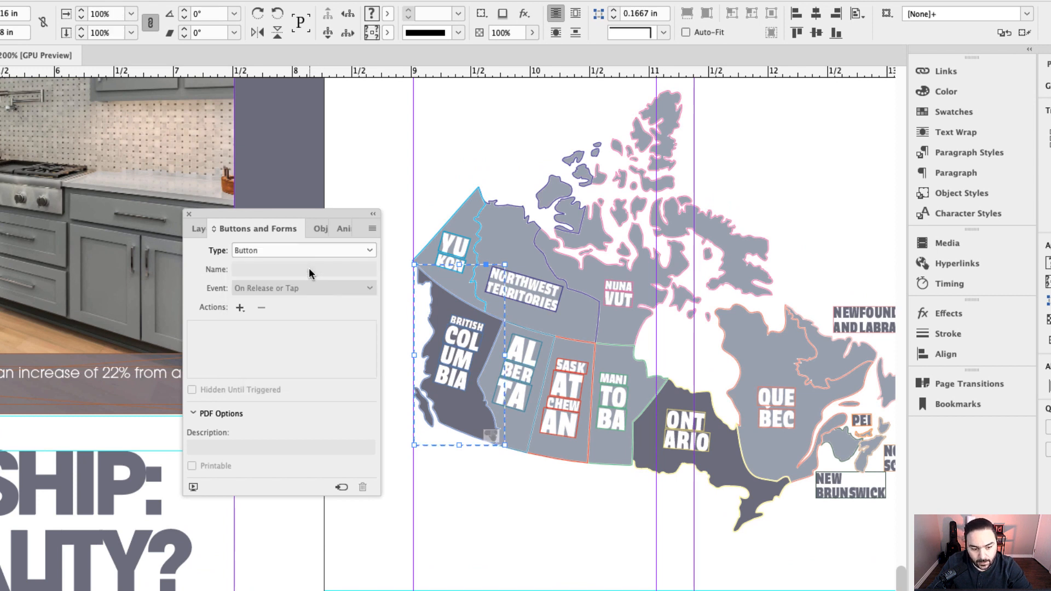
left_click(281, 268)
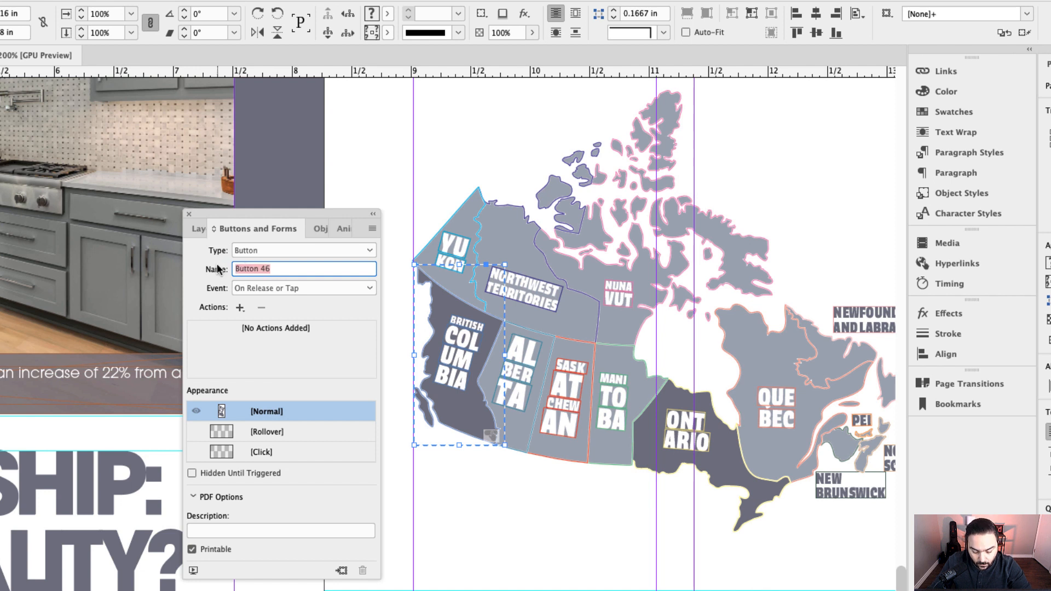
type("British")
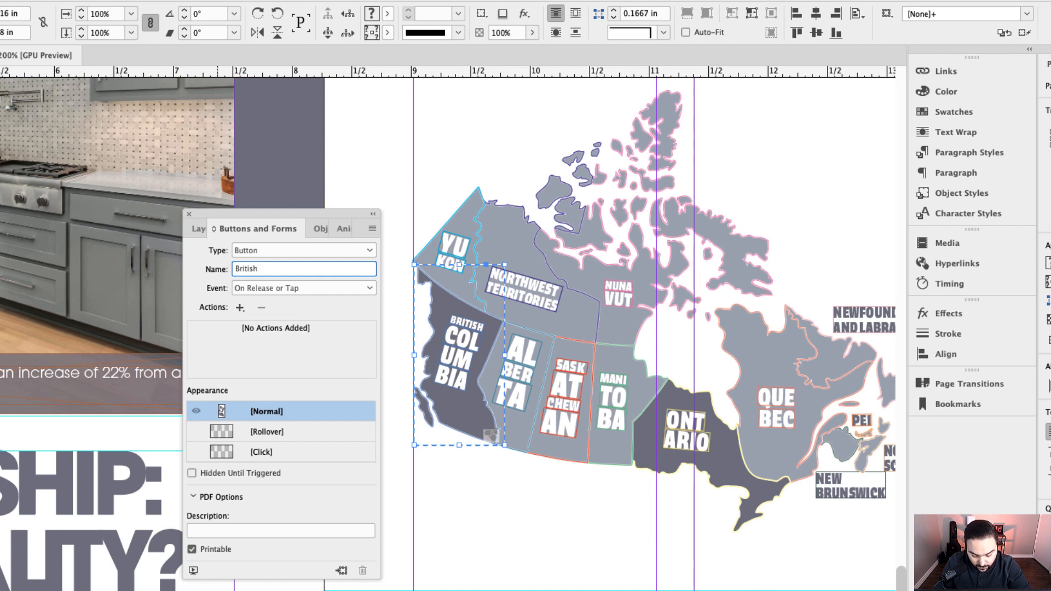
type(" Colu")
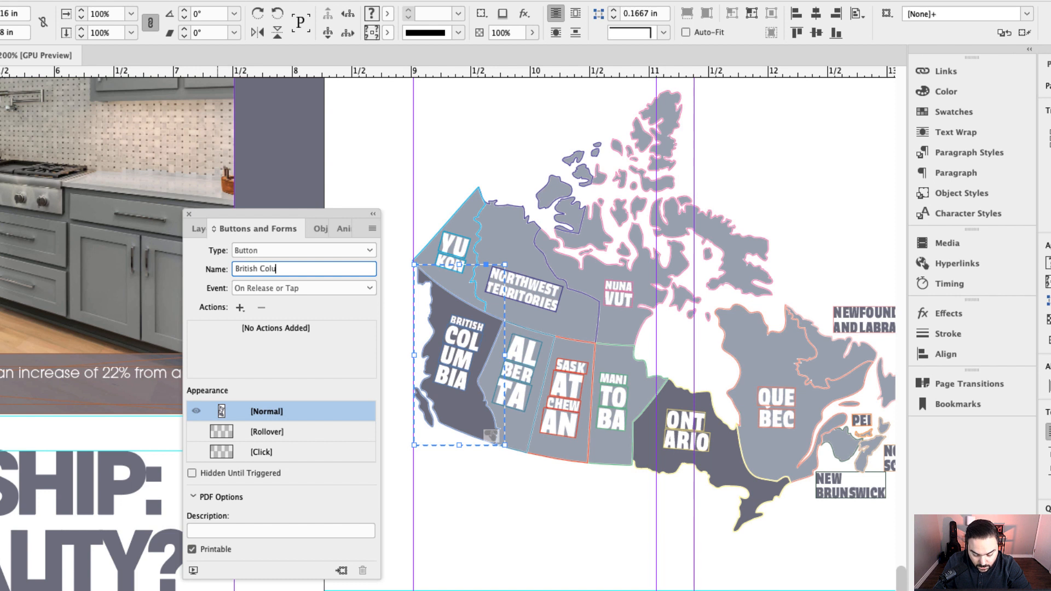
type("mbia 2")
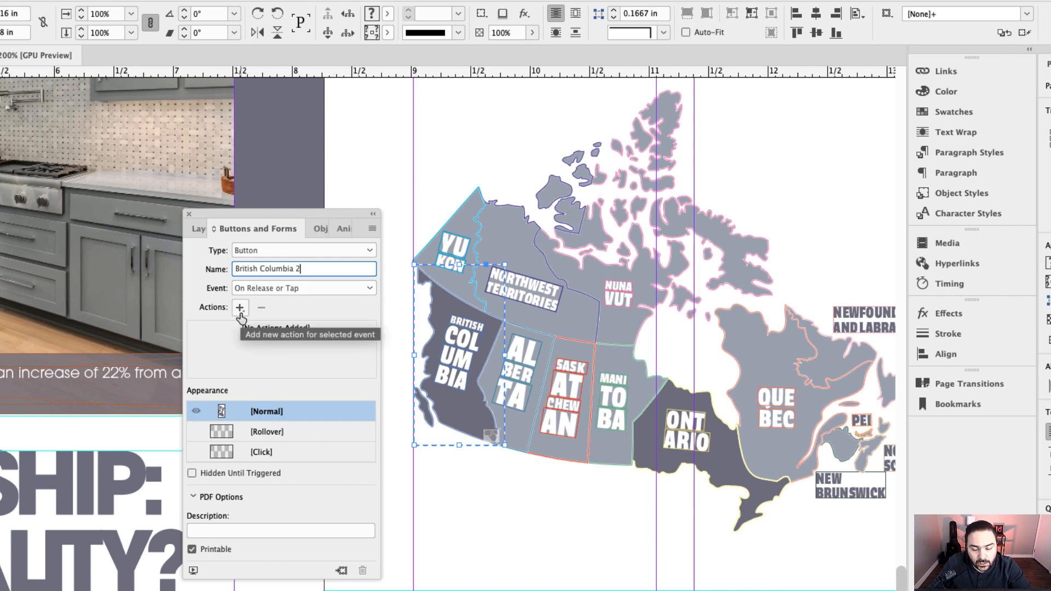
Add a Rollover appearance to the British Columbia button and set its province shape's fill tint to 85%
left_click(270, 434)
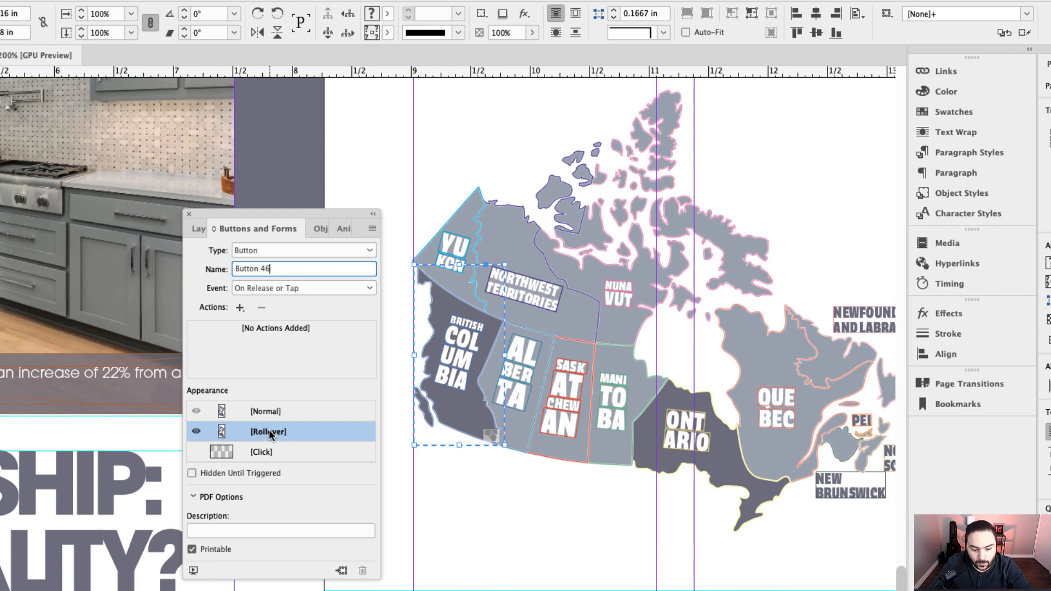
left_click(457, 417)
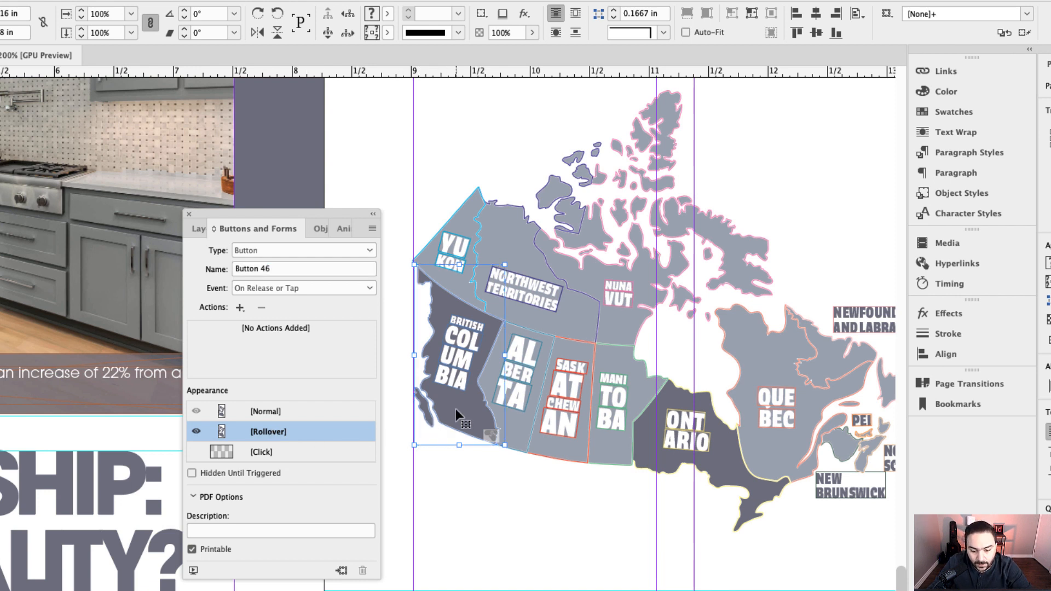
left_click(457, 417)
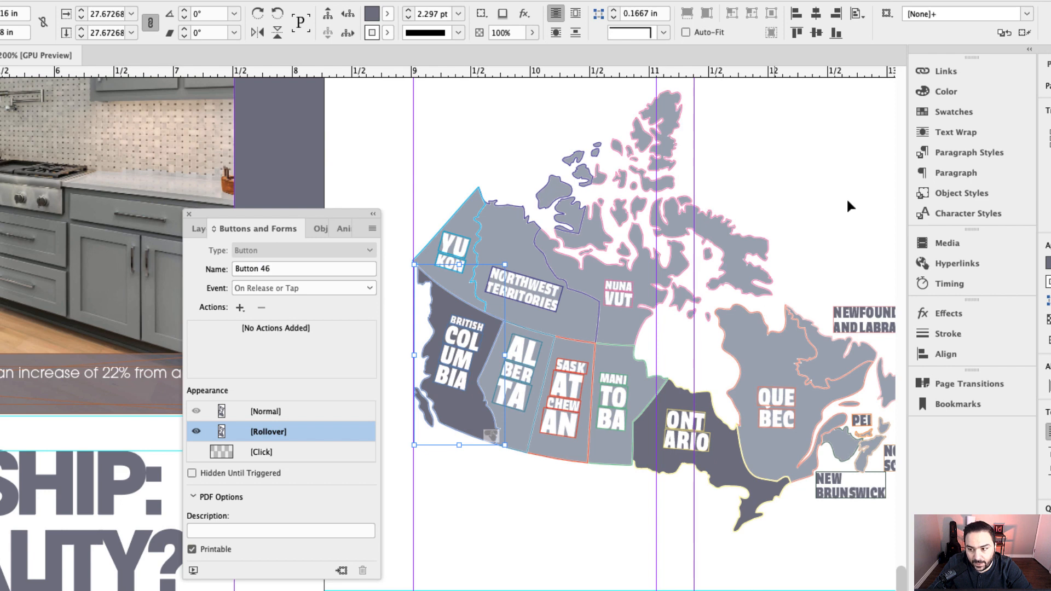
left_click(929, 117)
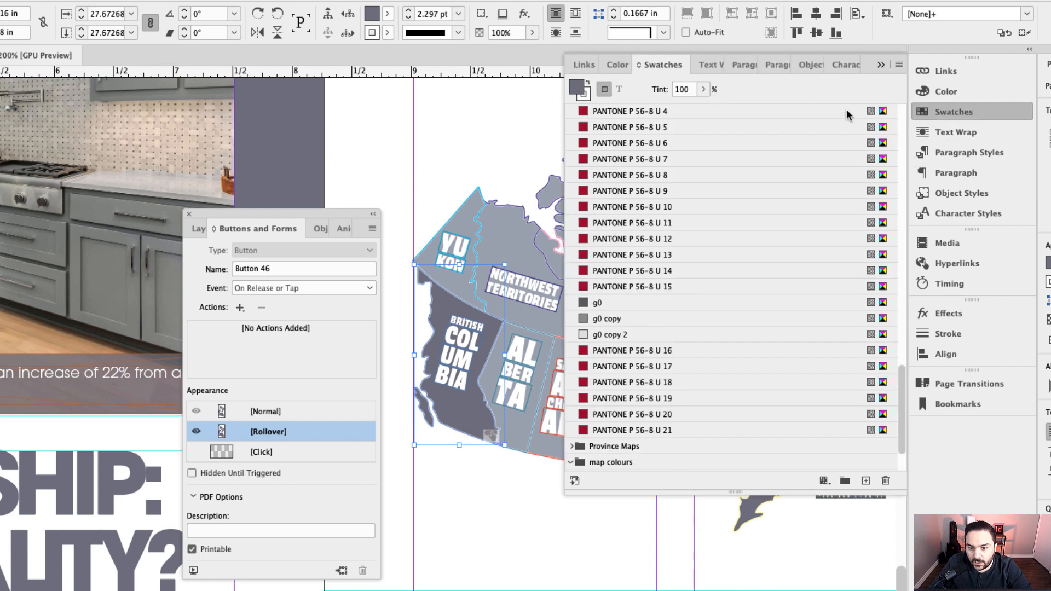
scroll(899, 389, "down", 2)
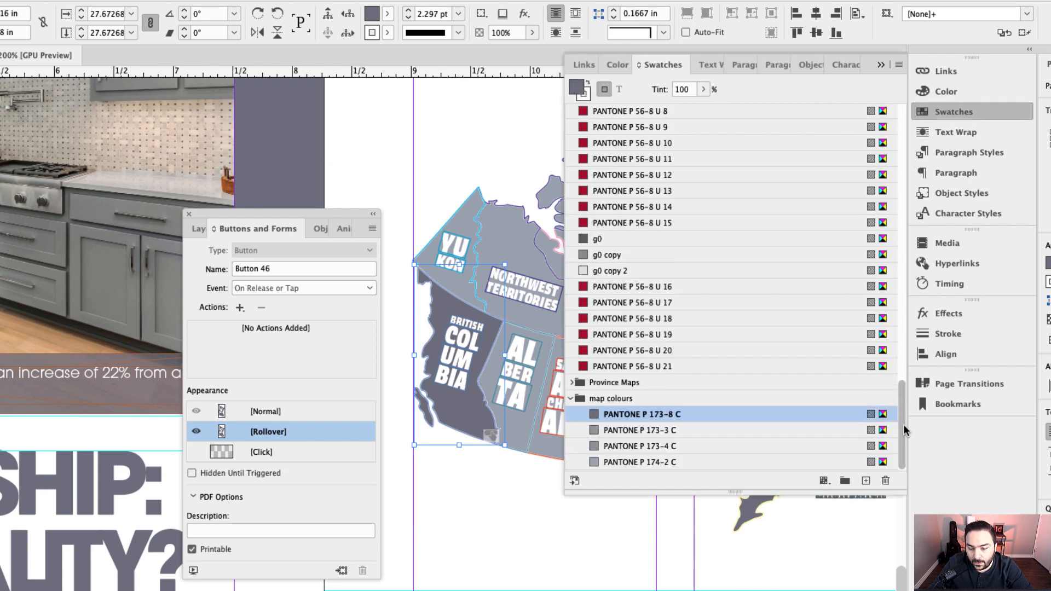
double_click(681, 89)
type("85")
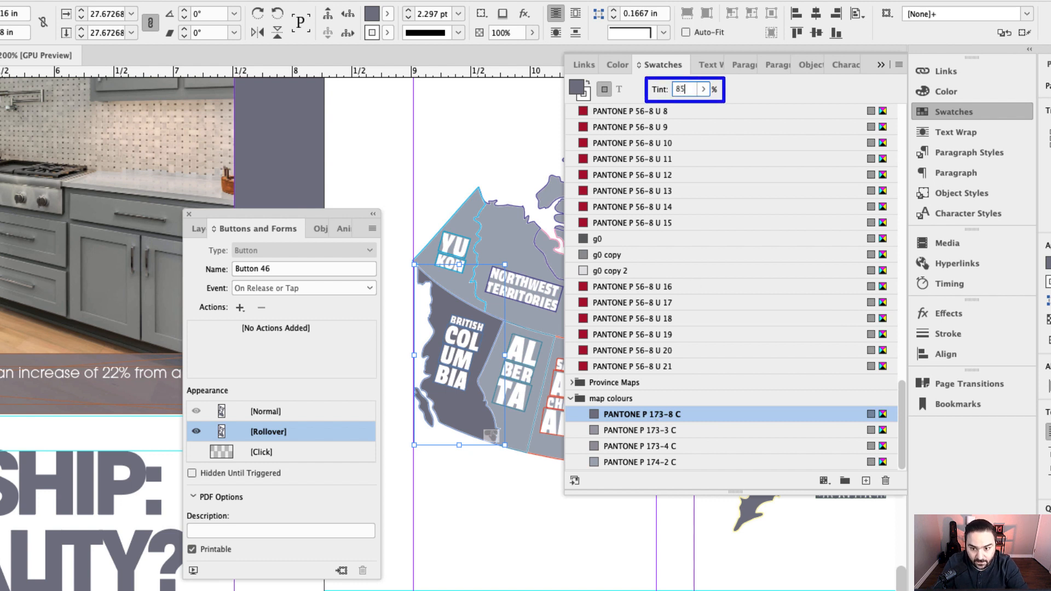
key("Return")
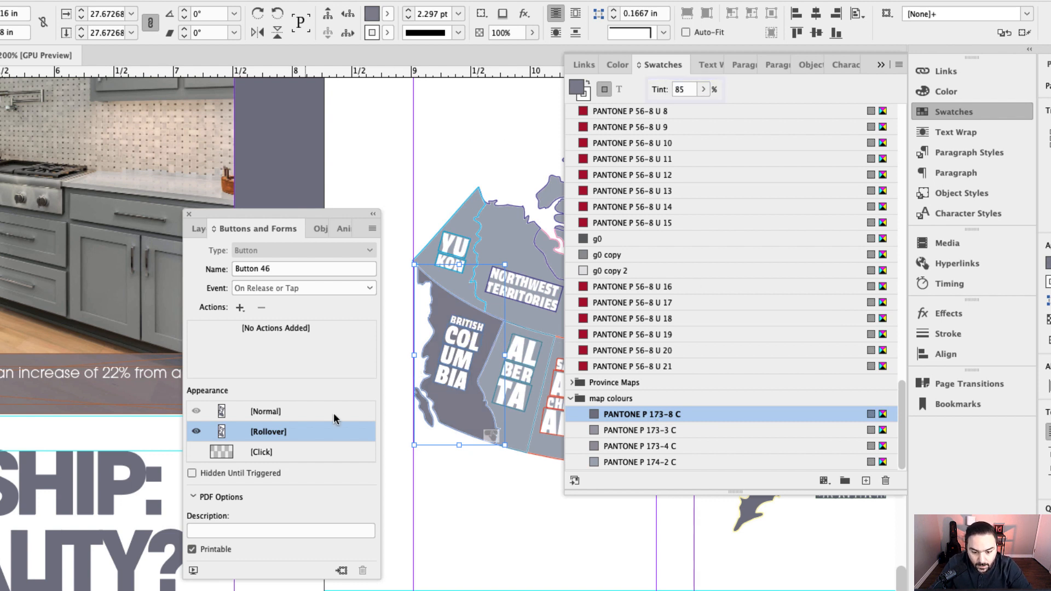
Switch the British Columbia button repeatedly between its Normal and Rollover appearances to compare the two fills
left_click(267, 417)
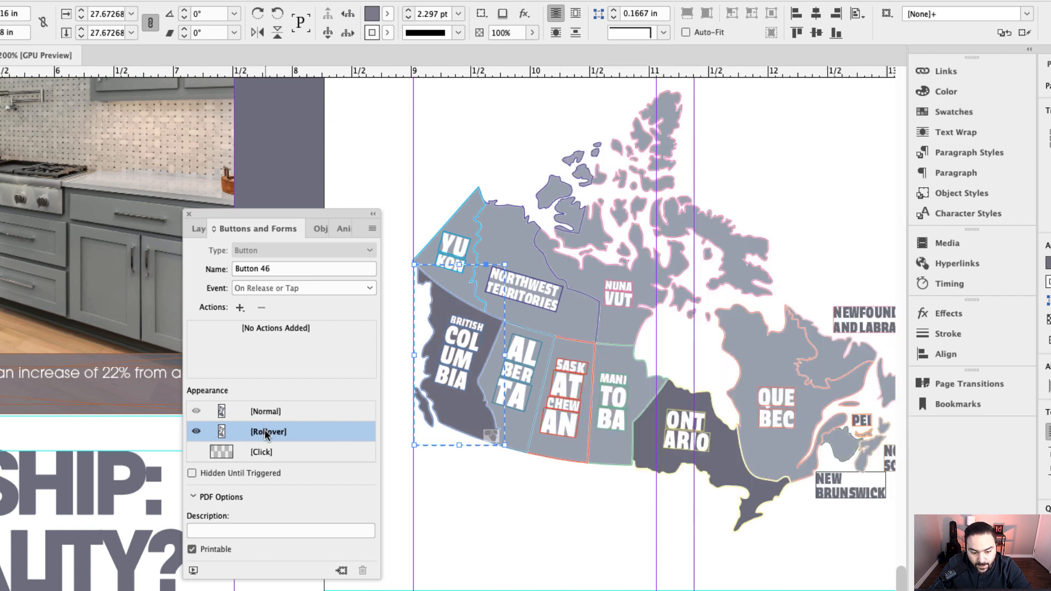
left_click(265, 434)
left_click(267, 414)
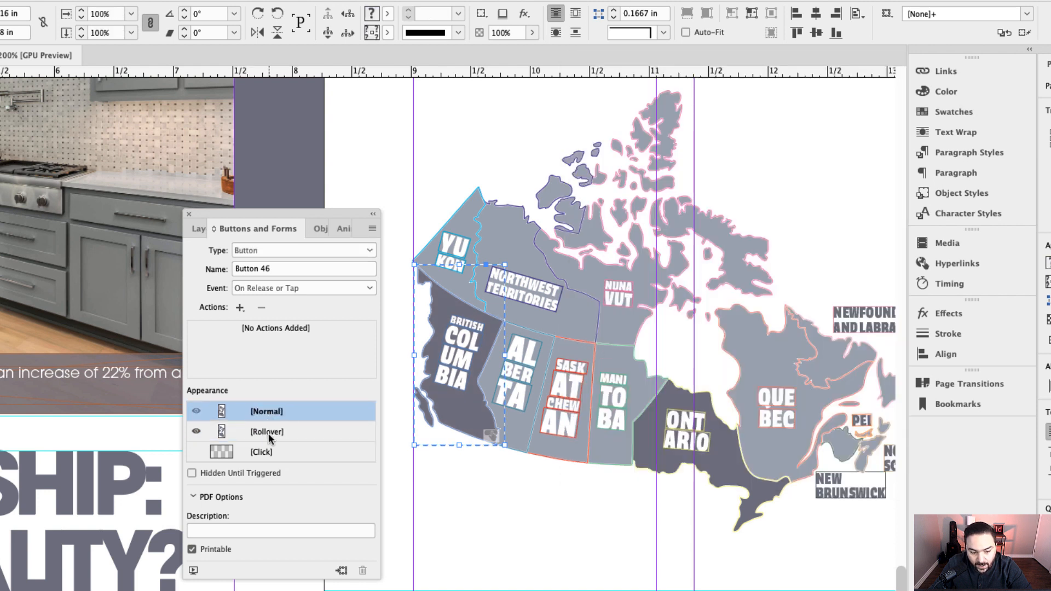
left_click(269, 428)
left_click(271, 412)
left_click(274, 429)
left_click(274, 413)
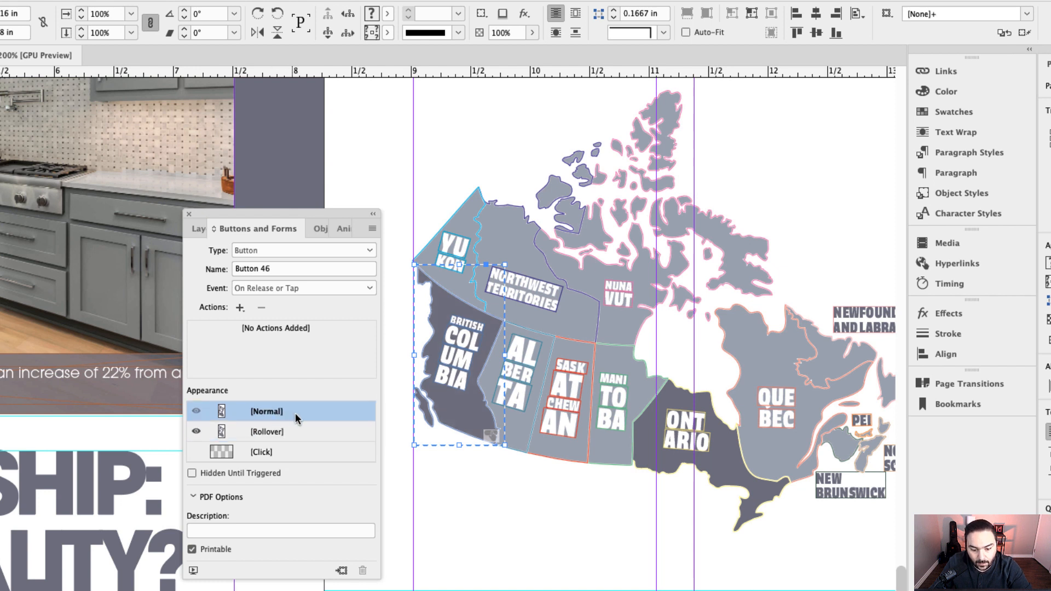
Convert the Alberta map group into a button and enter Alberta 2 as its name
left_click(517, 422)
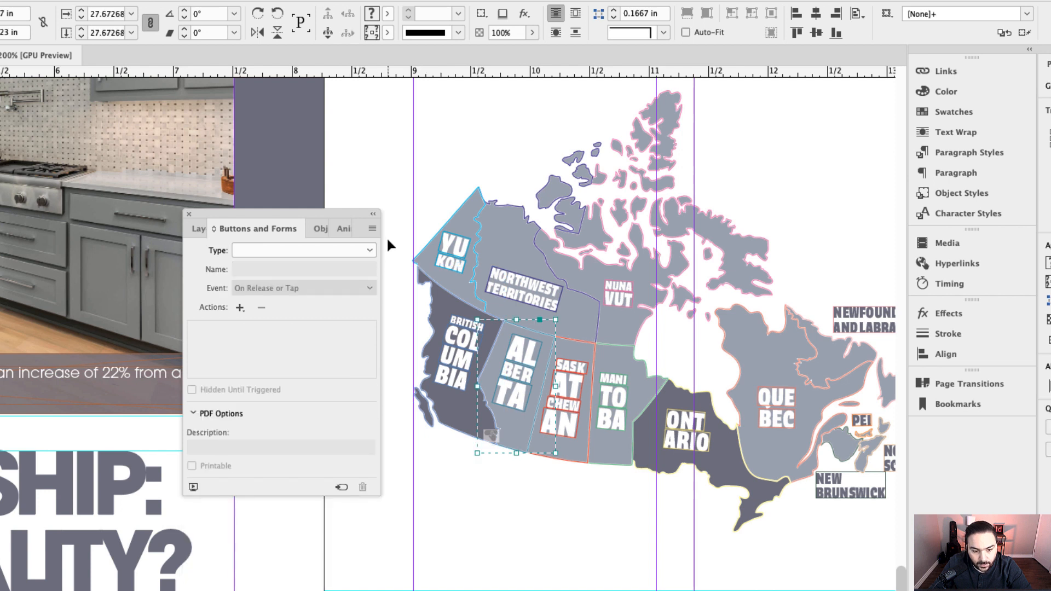
left_click(329, 251)
left_click(302, 265)
left_click_drag(284, 270, 203, 266)
type("Alberta 2")
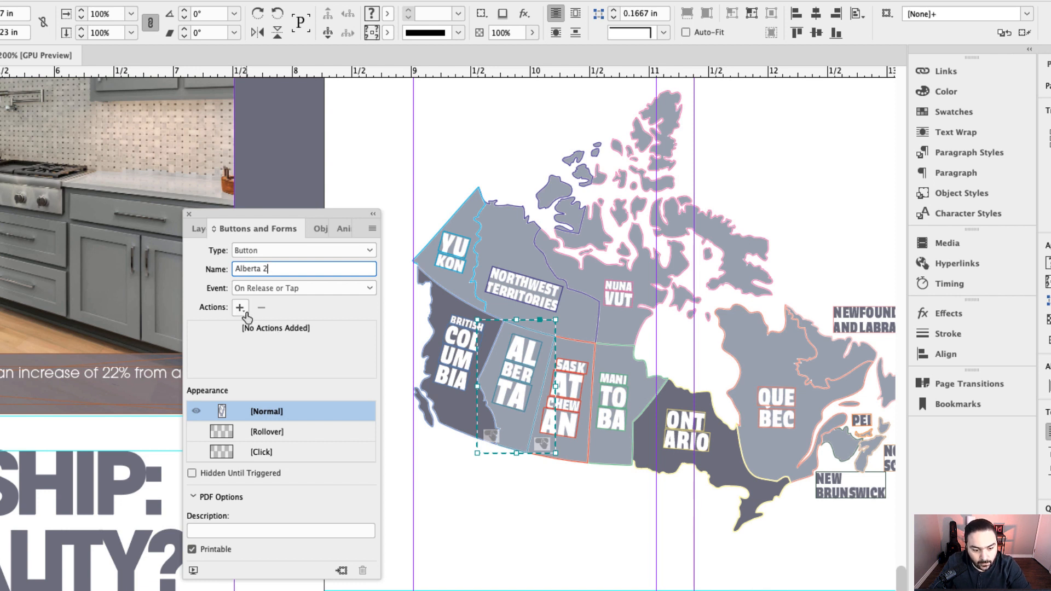
Add a Rollover appearance to the Alberta button and open the fill tint of its province shape for editing
left_click(260, 432)
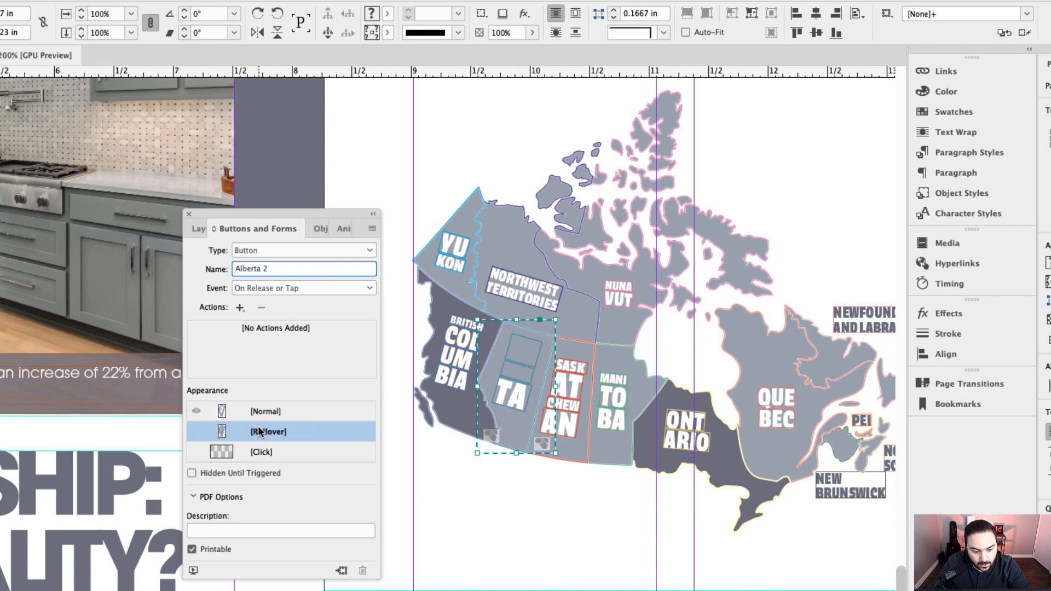
double_click(496, 368)
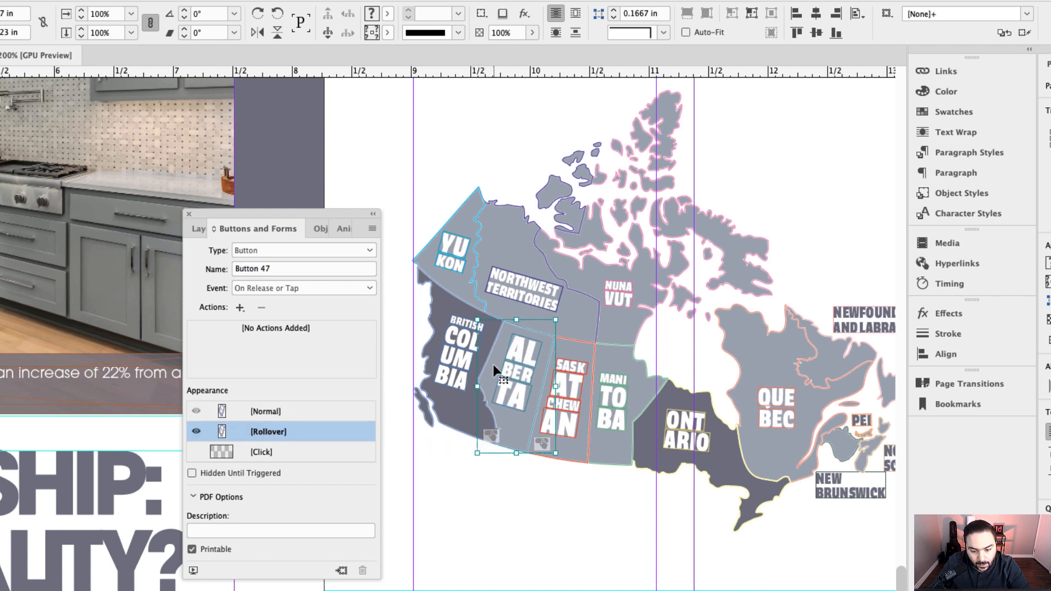
left_click(958, 110)
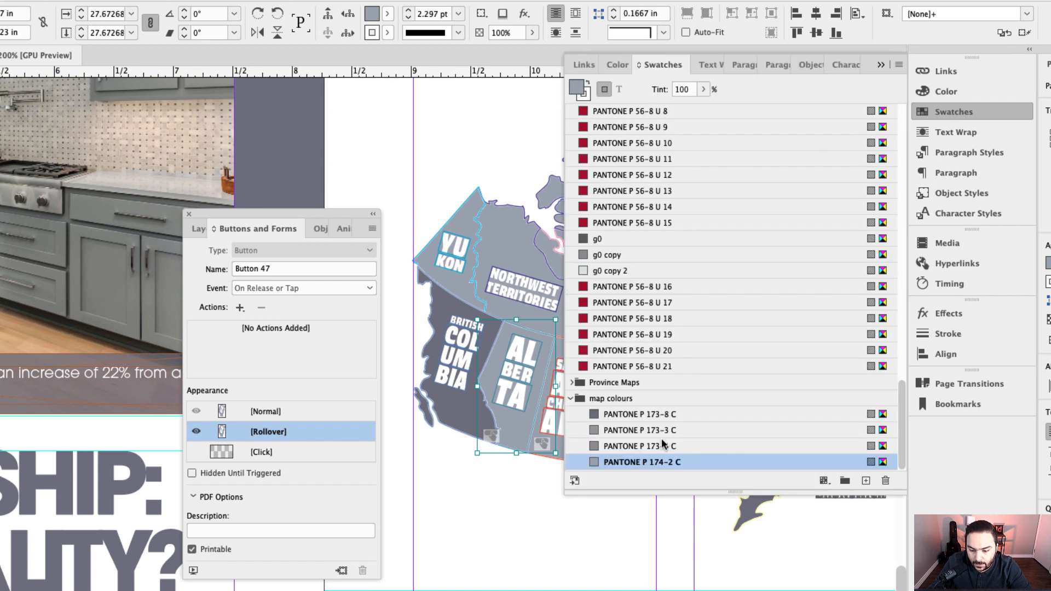
left_click(683, 90)
double_click(683, 90)
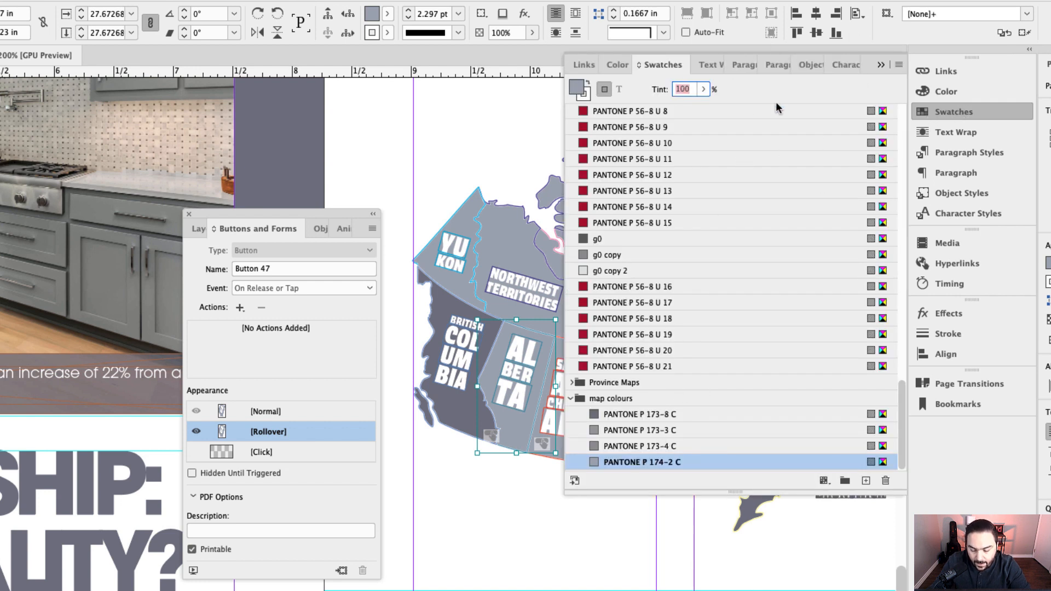
Set the fill tint of the Alberta button's Rollover appearance to 85% and compare it with the Normal appearance
type("85")
key("Return")
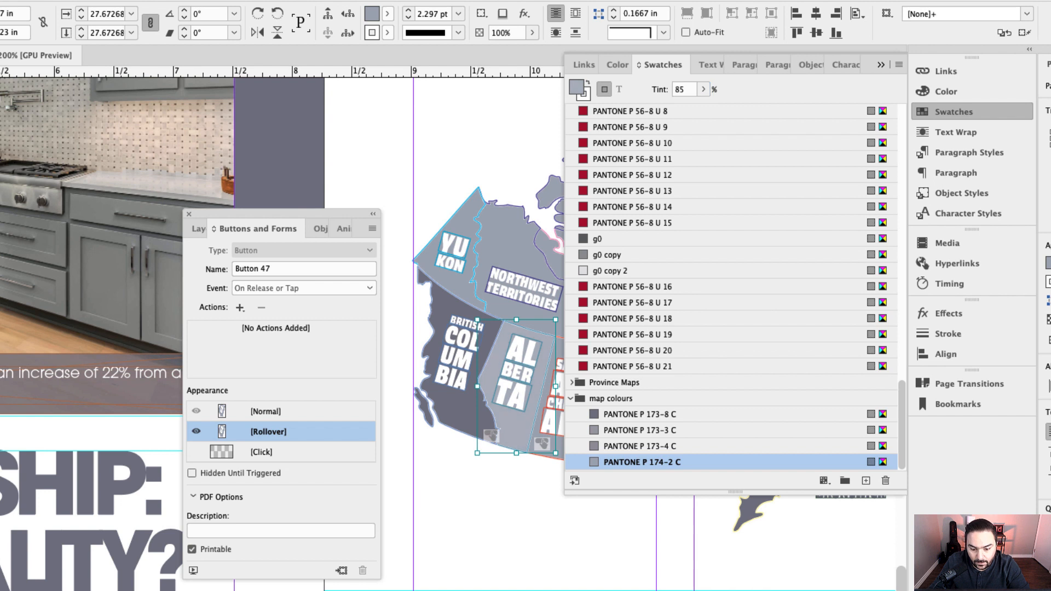
left_click(277, 412)
left_click(273, 431)
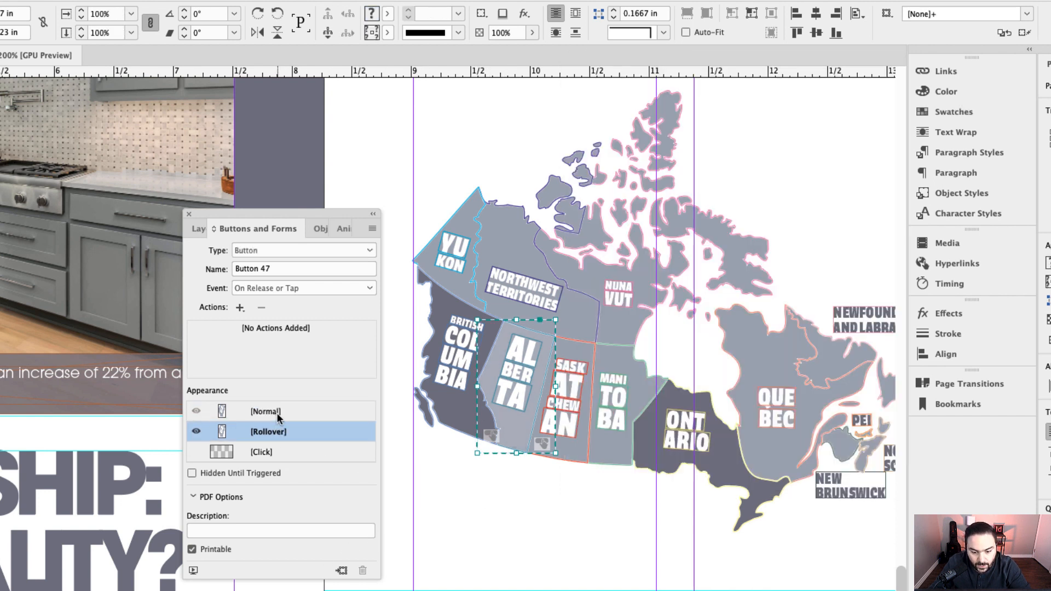
left_click(277, 413)
left_click(274, 431)
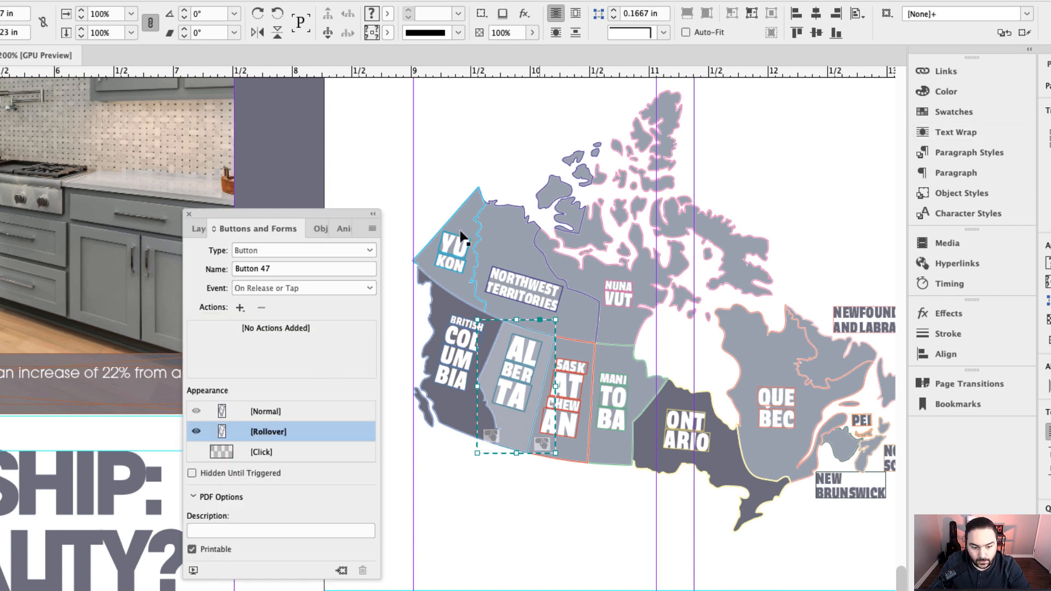
Convert the Saskatchewan shape into a button with a Rollover appearance, and try to name it Saskatchewan2
left_click(571, 365)
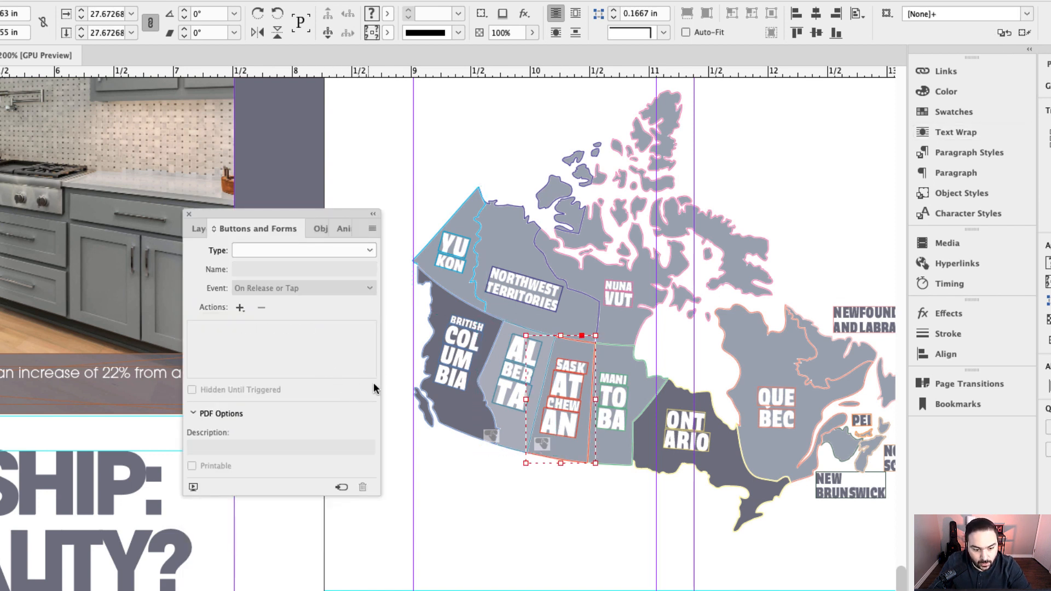
left_click(372, 250)
left_click(297, 267)
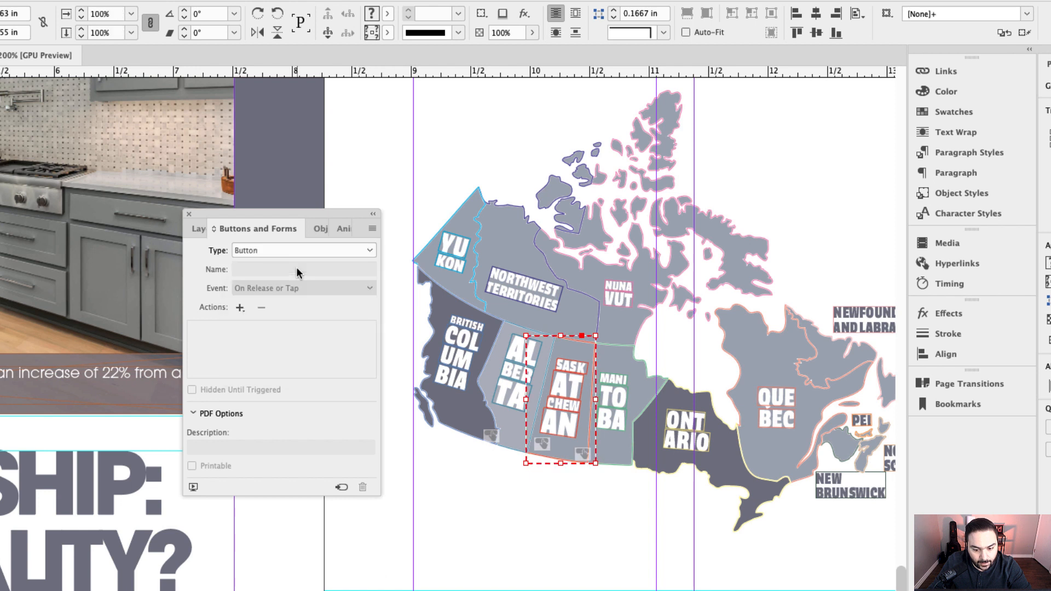
triple_click(281, 269)
type("Saskatchewan2")
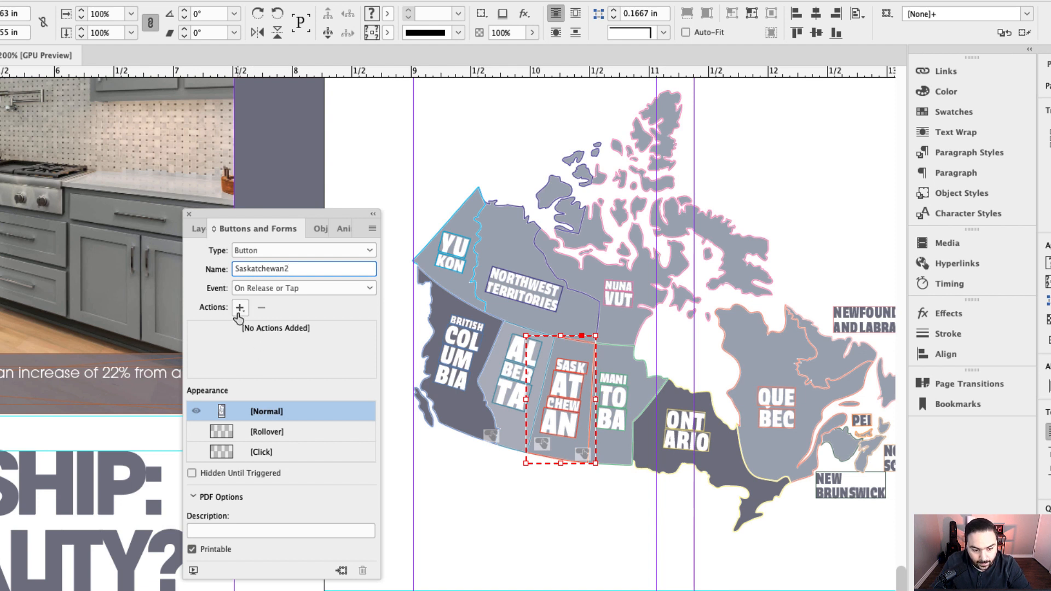
left_click(270, 433)
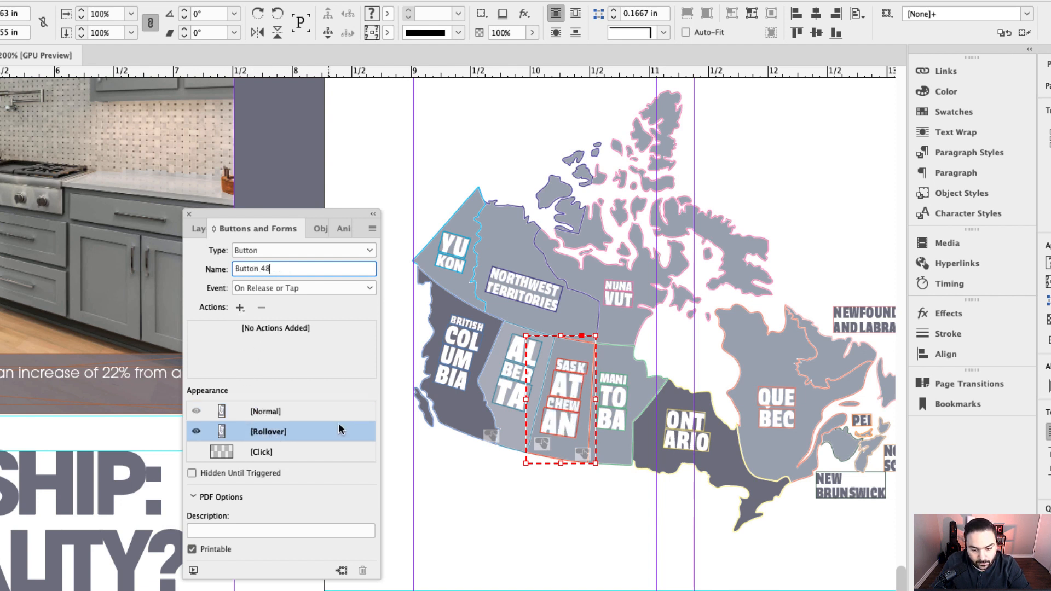
Set the fill tint of the Saskatchewan shape to 85% in the button's Rollover appearance
double_click(564, 358)
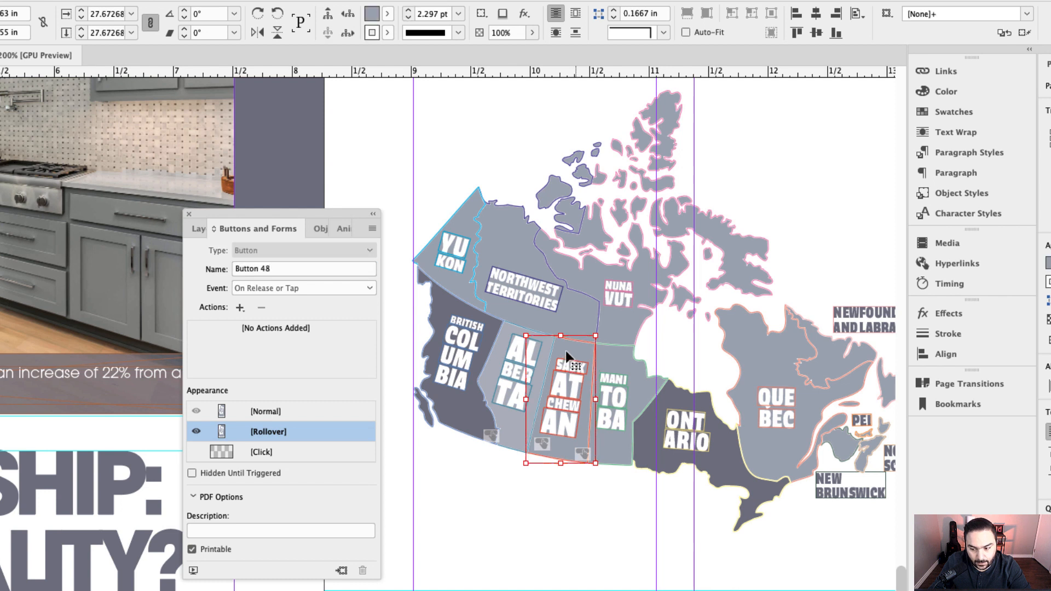
left_click(951, 114)
left_click(684, 90)
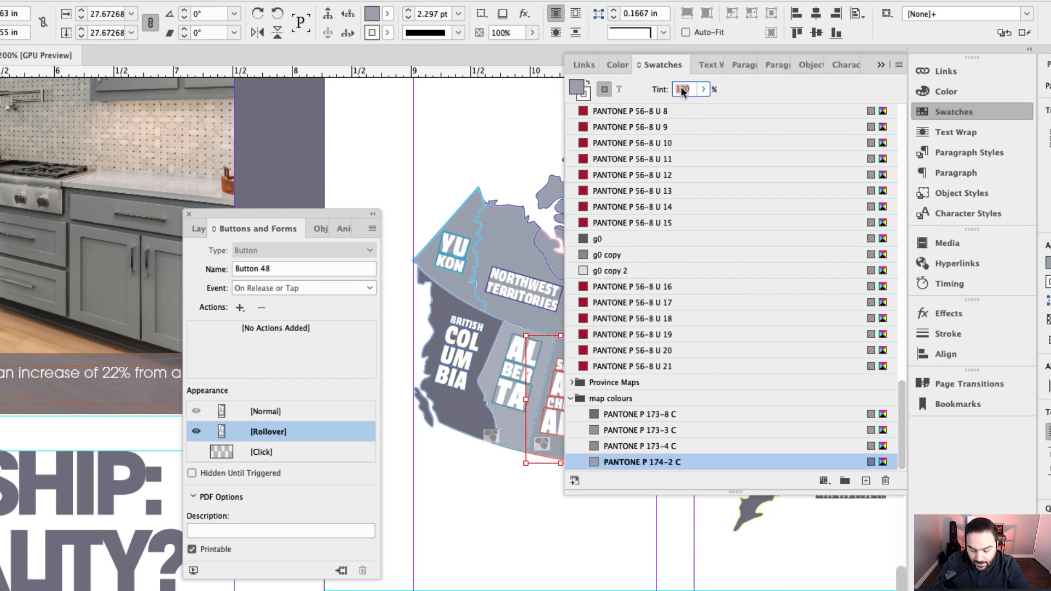
type("85")
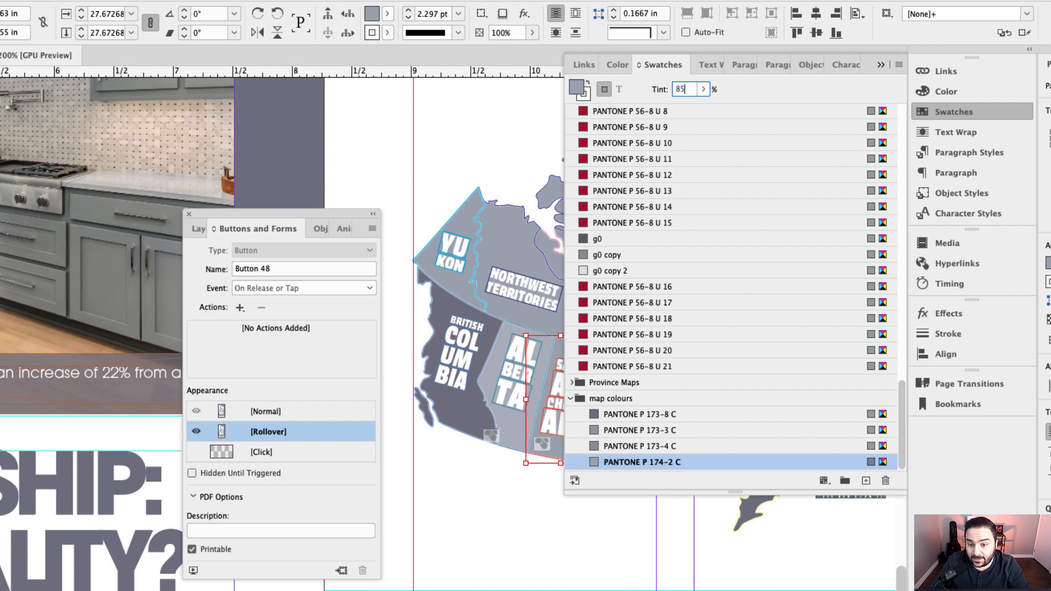
key("Return")
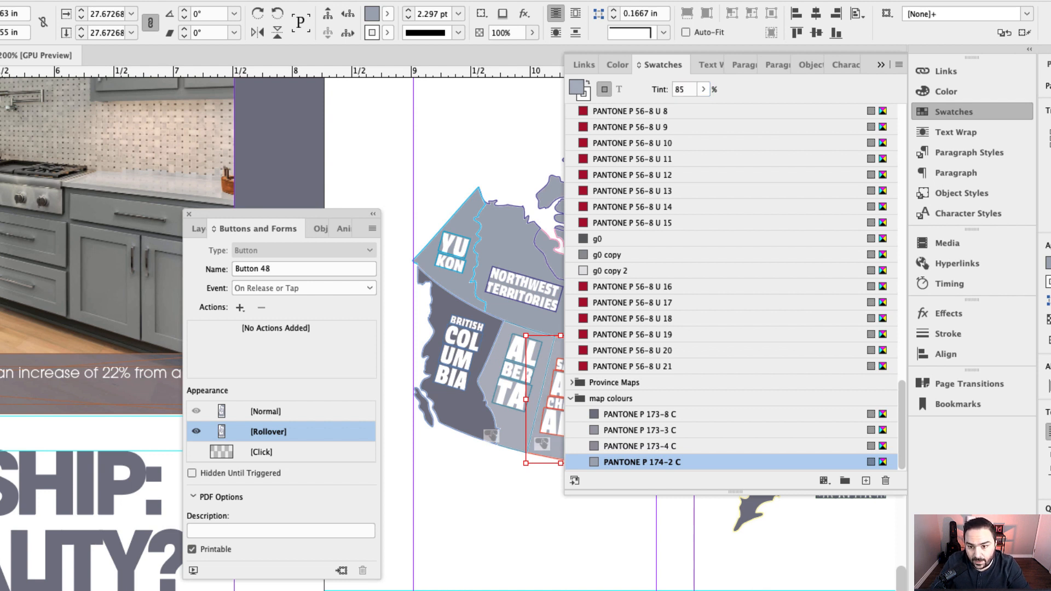
Compare the Saskatchewan button's two appearances, and set both the Saskatchewan and Alberta buttons back to Normal
left_click(273, 412)
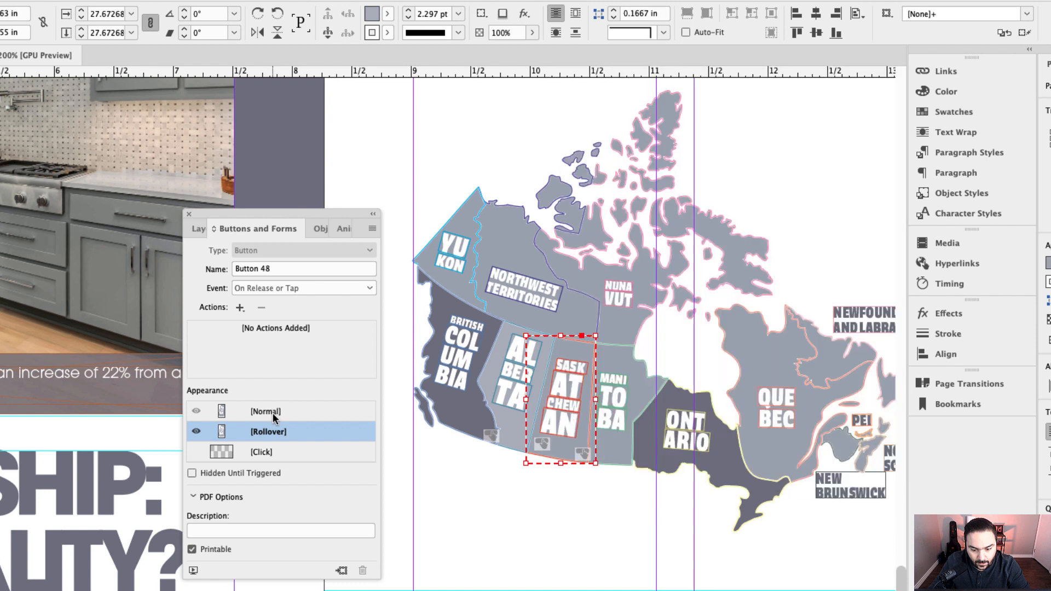
left_click(275, 432)
left_click(275, 420)
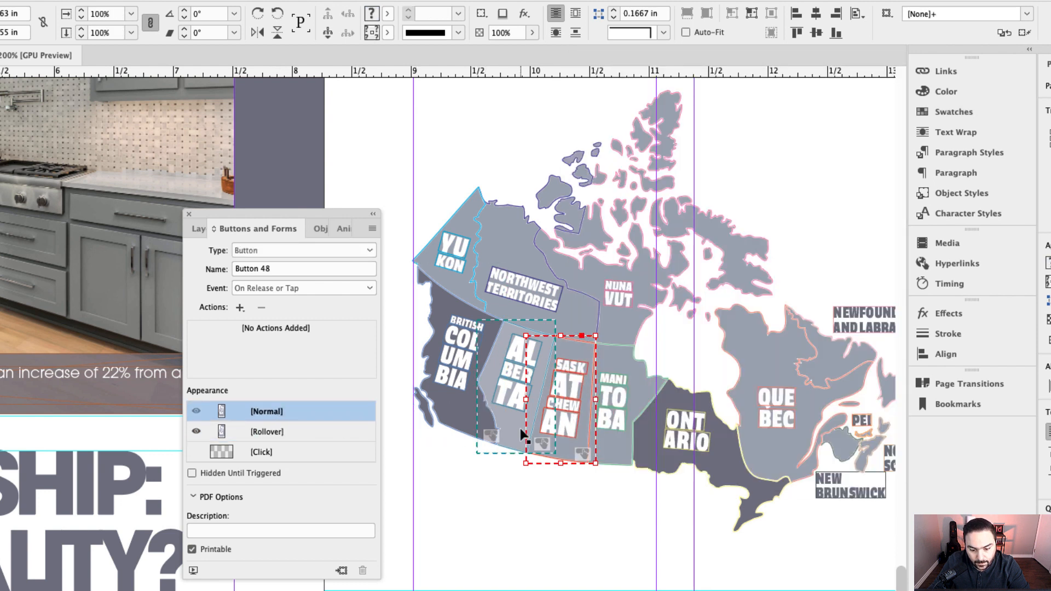
left_click(517, 426)
left_click(281, 417)
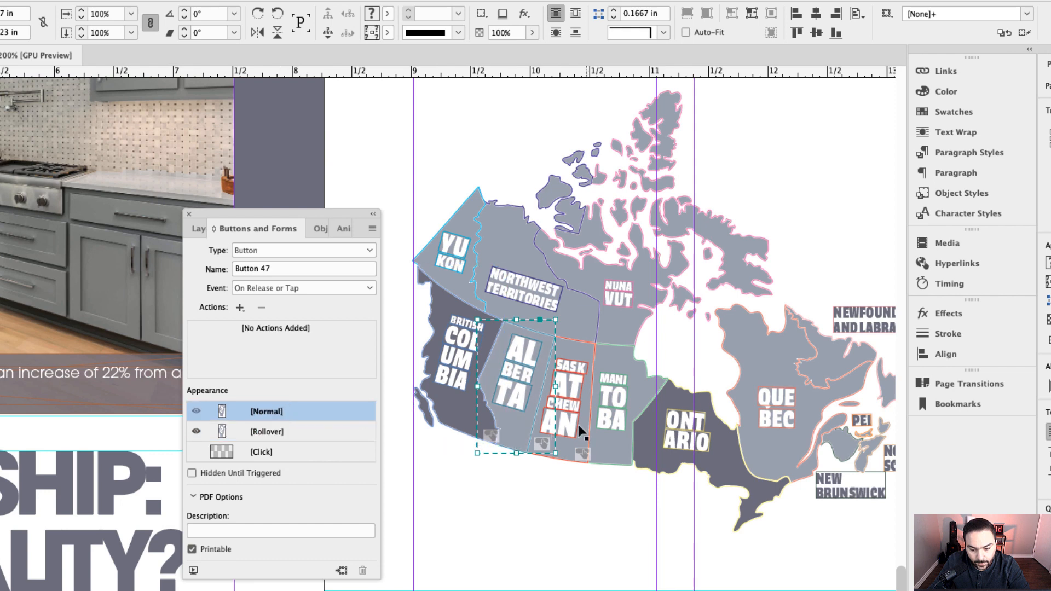
Convert the Manitoba shape into a button with a Rollover appearance, and try to name it Manitoba 2
scroll(610, 435, "up", 3)
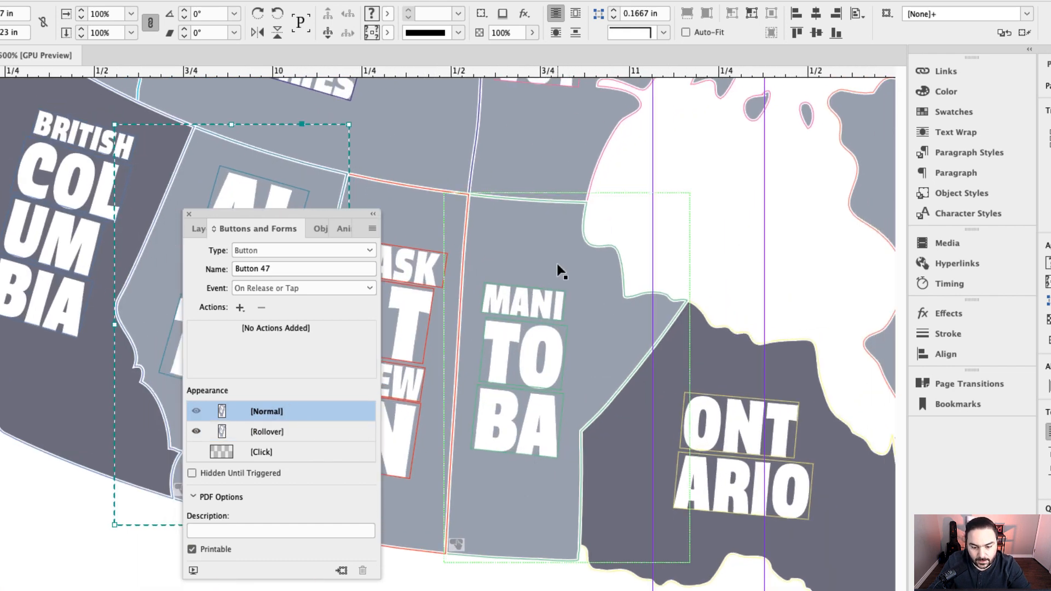
left_click(546, 252)
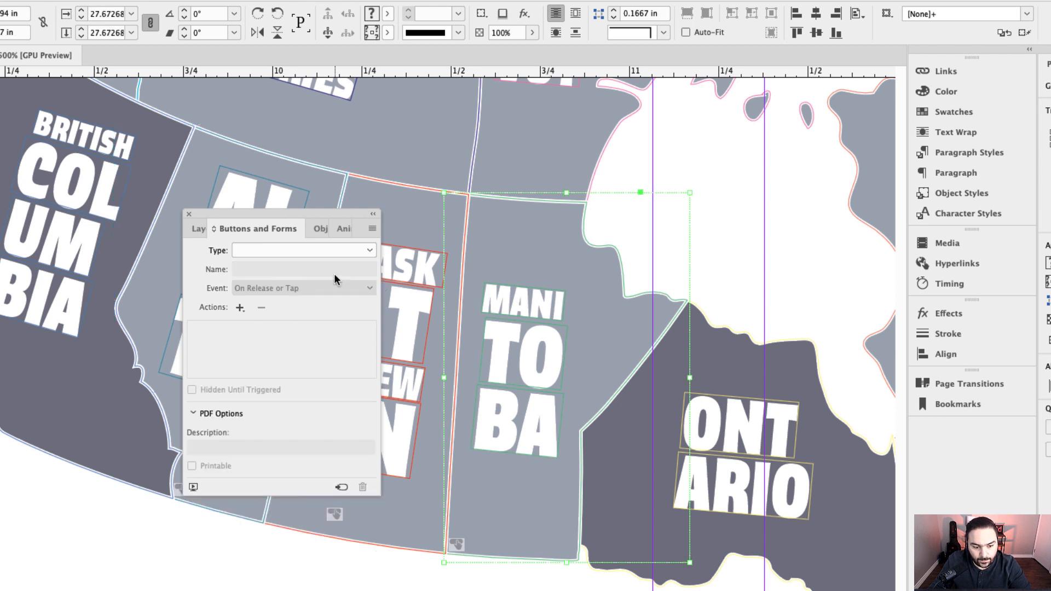
left_click(350, 252)
left_click(291, 266)
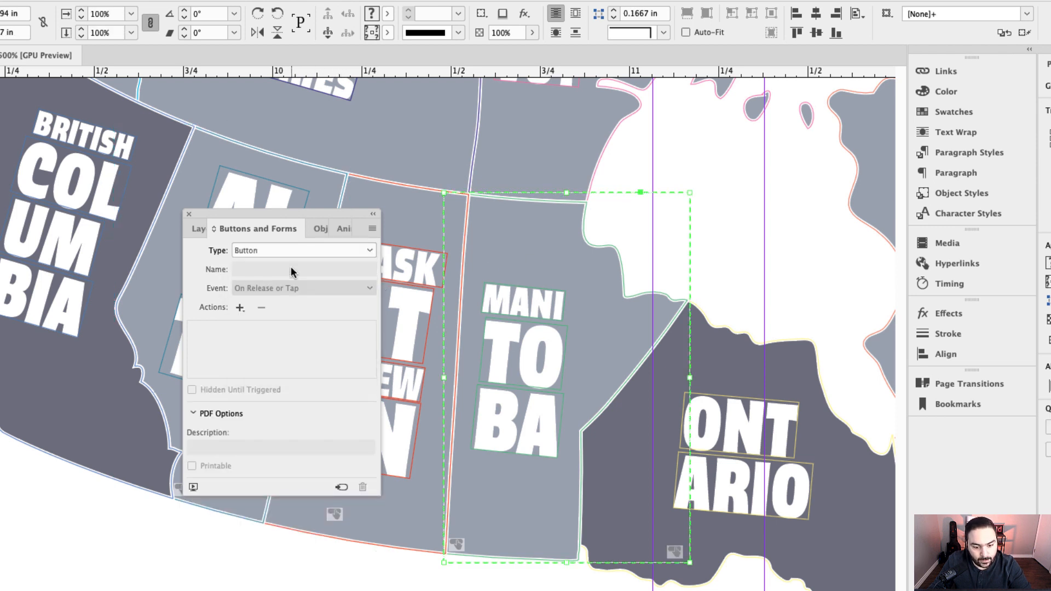
type("Manitoba 2")
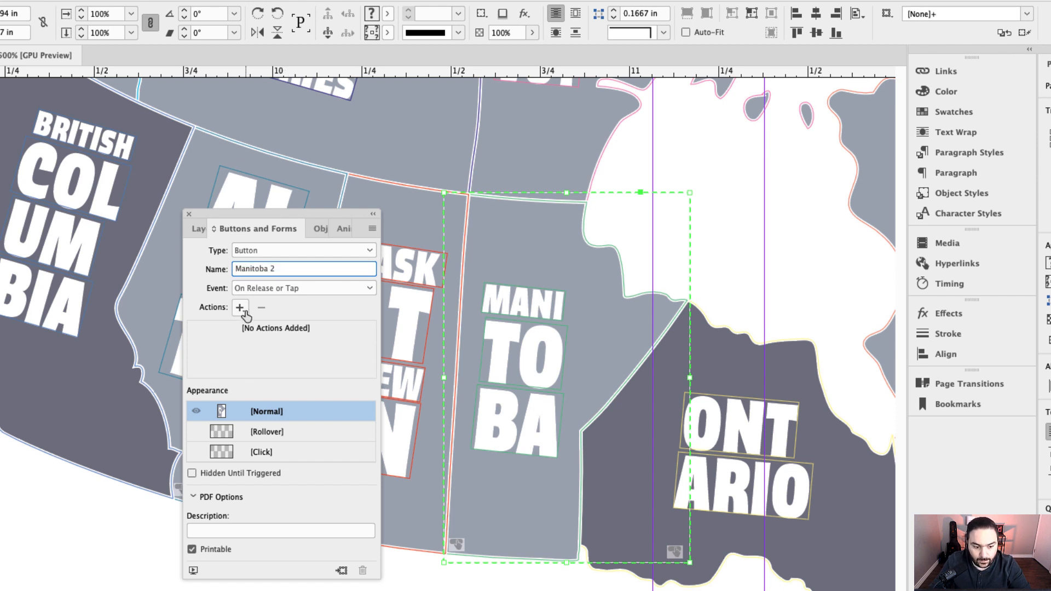
left_click(269, 435)
Set the Manitoba shape's fill tint to 85% in the Rollover appearance and return the button to its Normal appearance
left_click(517, 245)
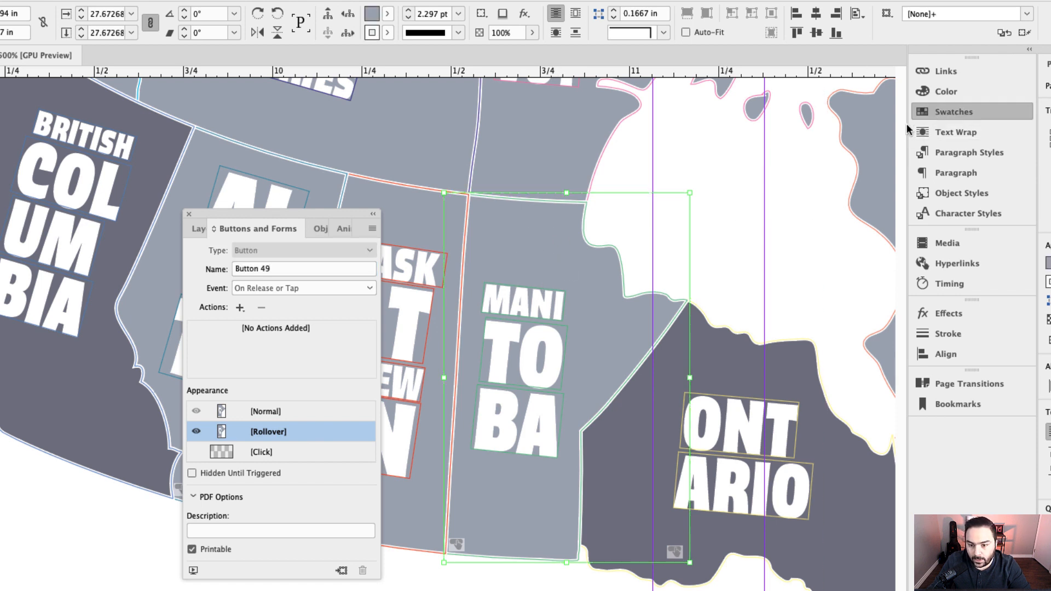
left_click(938, 116)
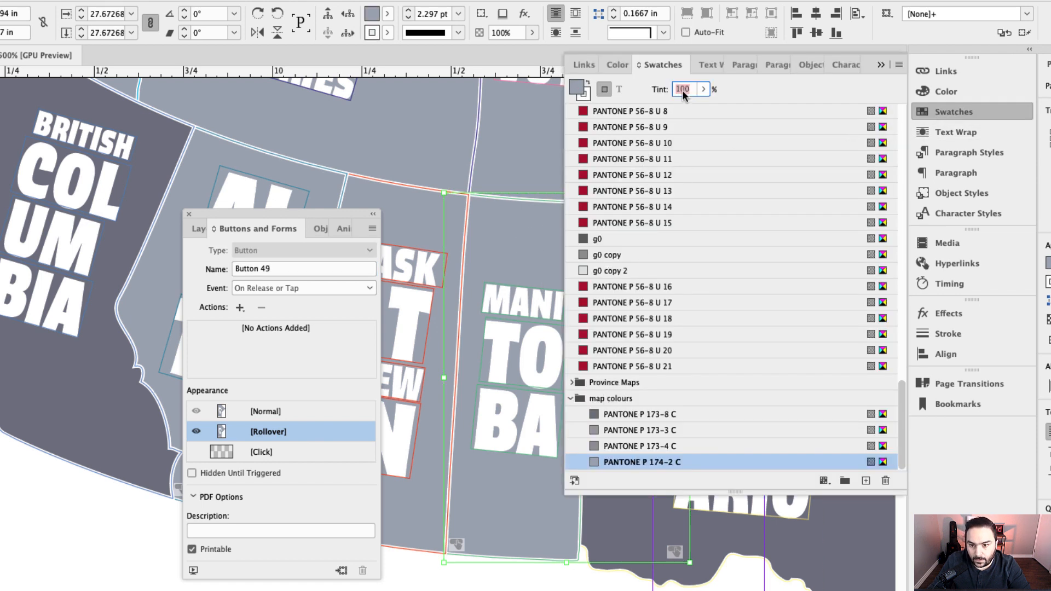
type("85")
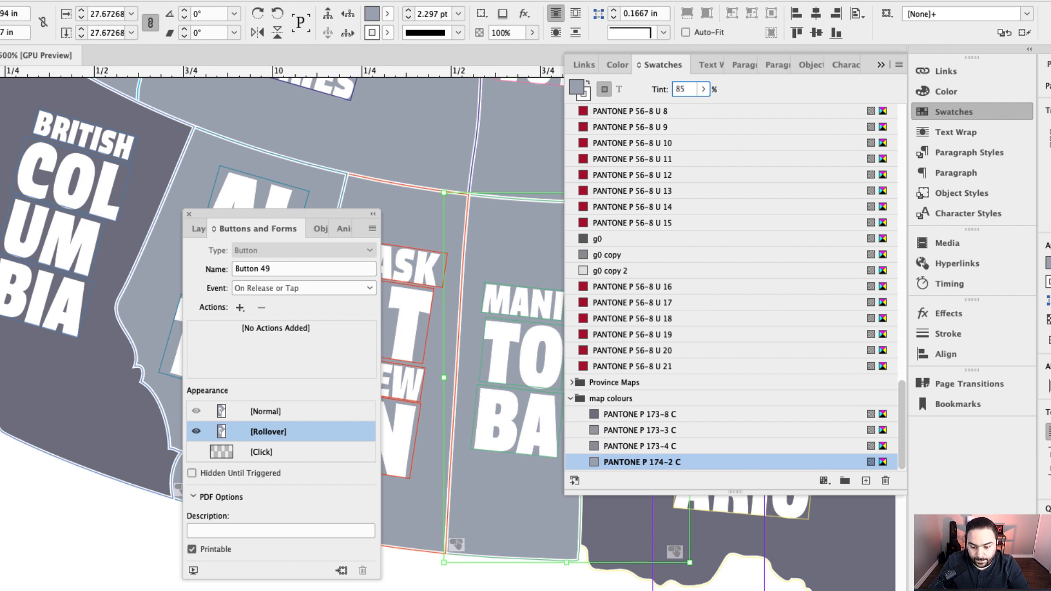
key("Return")
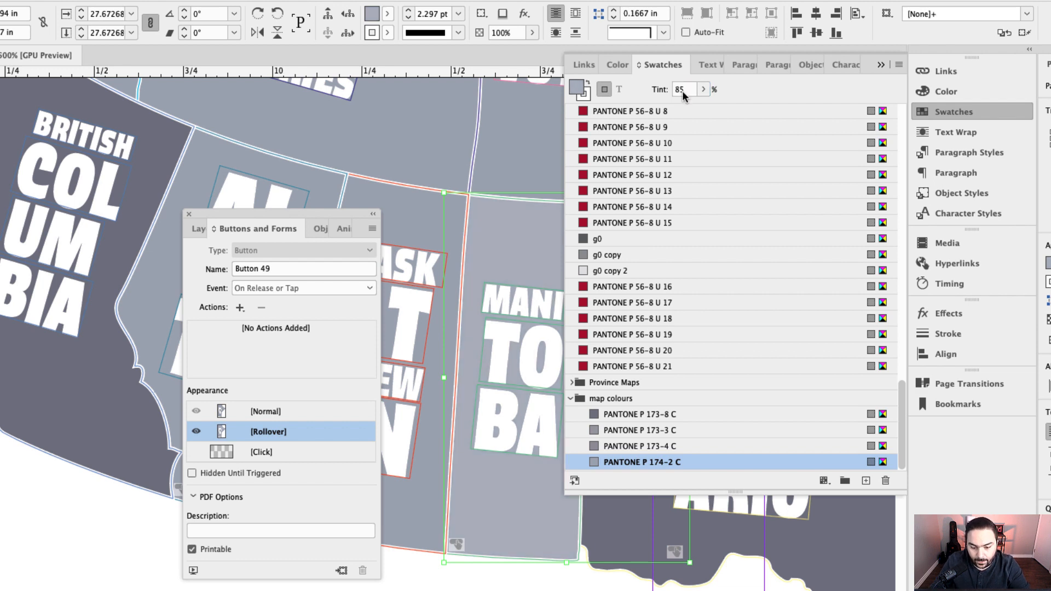
left_click(263, 416)
left_click(269, 432)
left_click(270, 419)
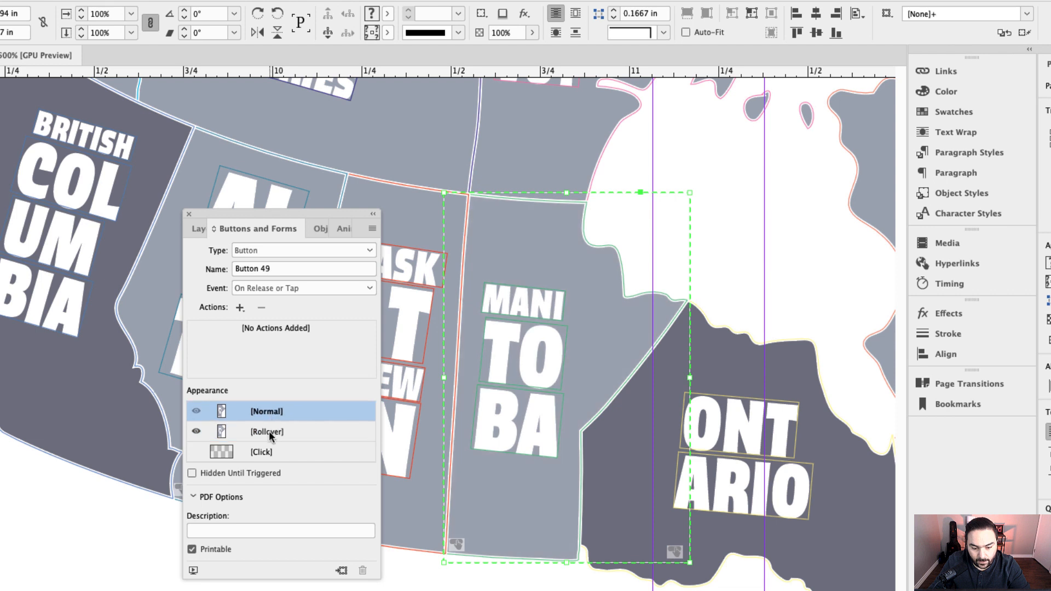
left_click(271, 432)
left_click(270, 418)
Group Swatches with the floating Buttons and Forms set, ordered directly after Buttons and Forms
left_click_drag(328, 218, 250, 216)
left_click(971, 109)
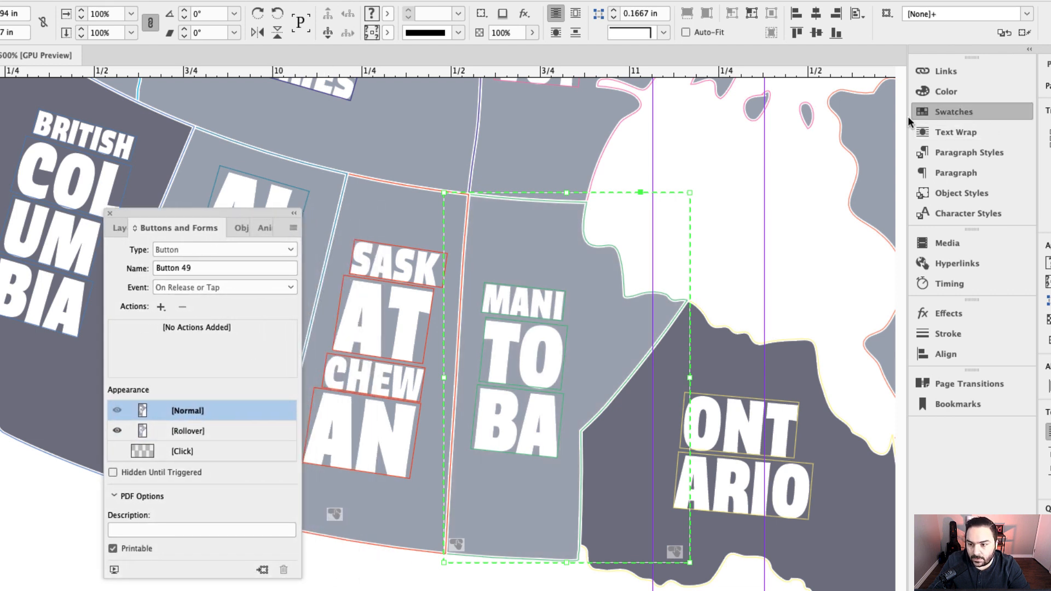
left_click_drag(664, 67, 367, 156)
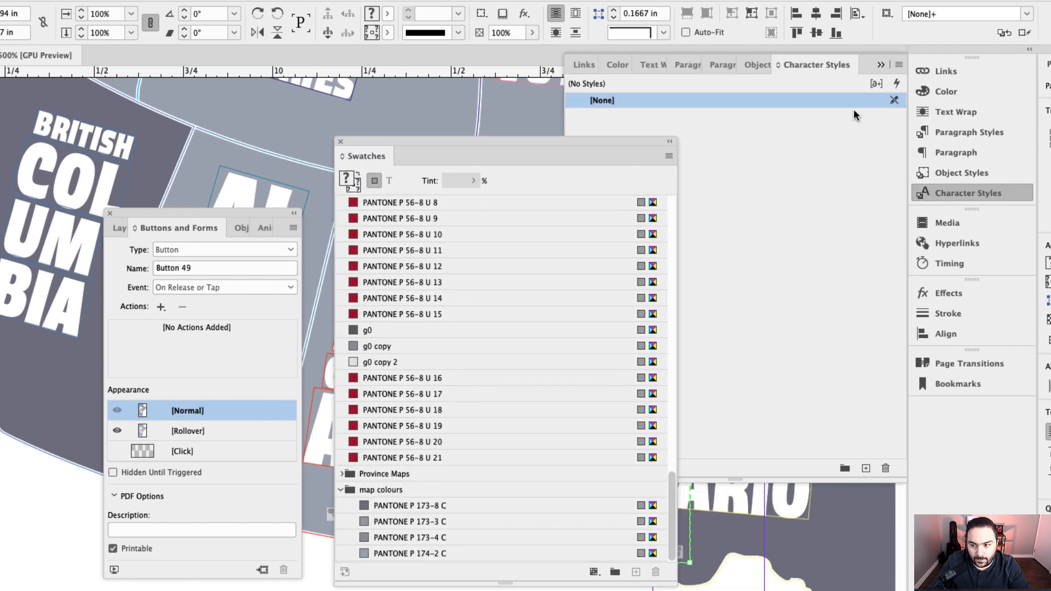
left_click_drag(568, 144, 227, 229)
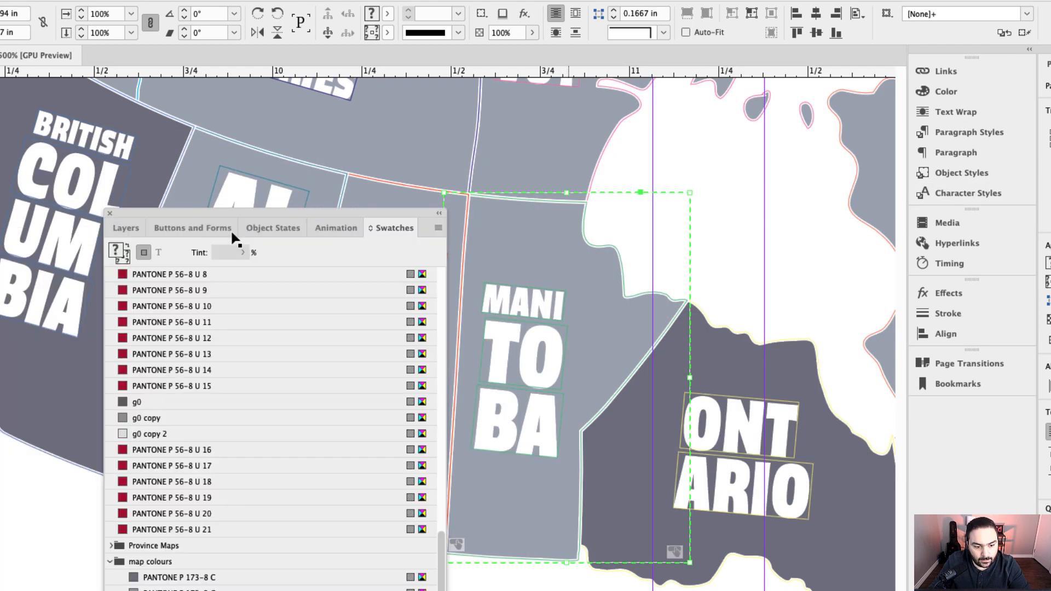
left_click_drag(382, 226, 179, 150)
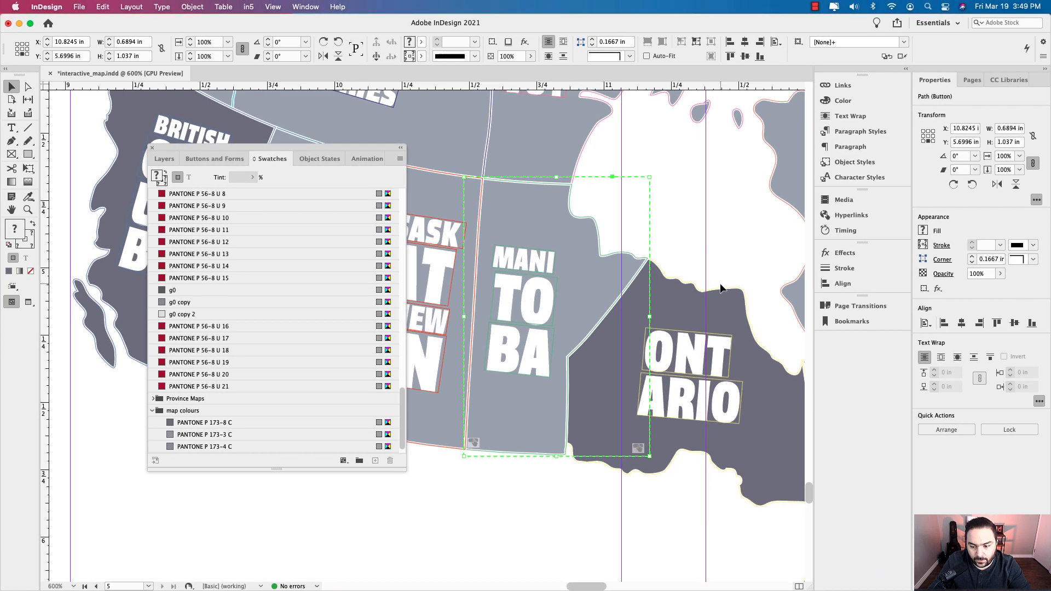
Convert the Ontario shape into a button with a Rollover appearance, and try to name it Ontario 2
left_click(781, 330)
left_click_drag(781, 331, 593, 257)
left_click_drag(352, 148, 311, 150)
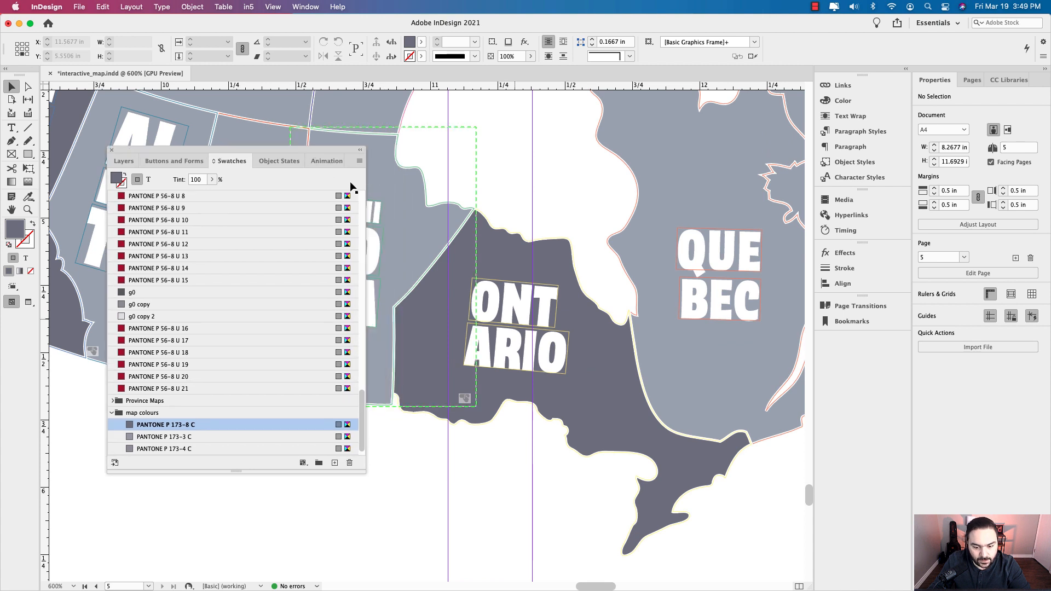
left_click(508, 255)
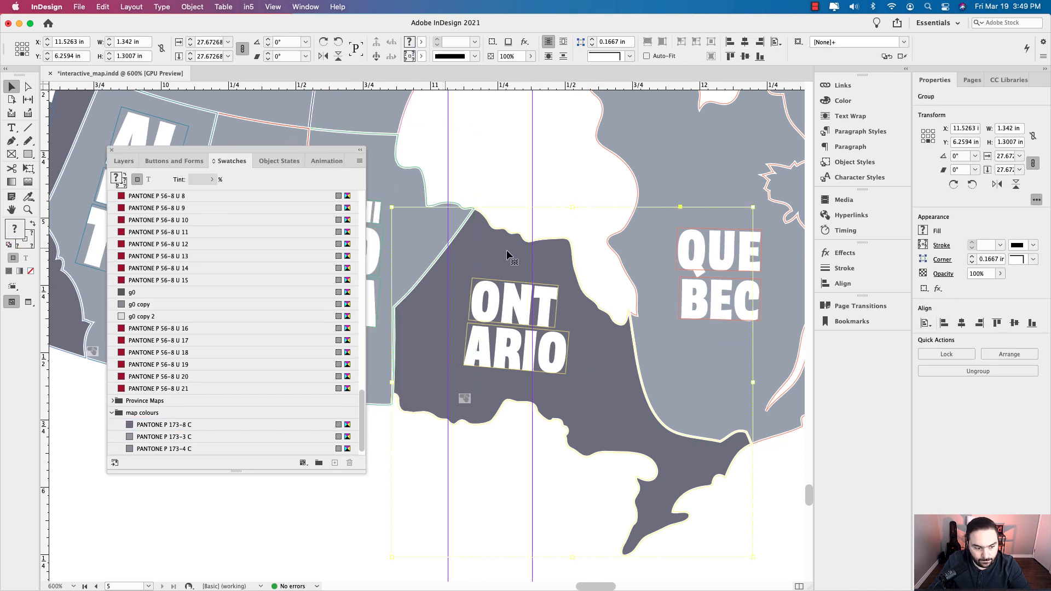
left_click(158, 162)
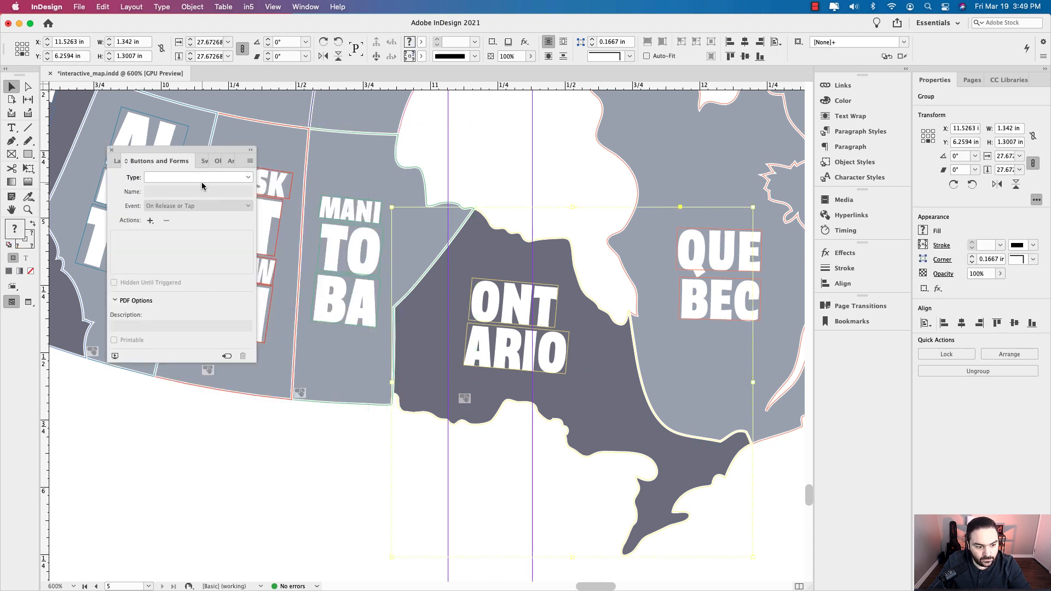
left_click(203, 186)
left_click(188, 189)
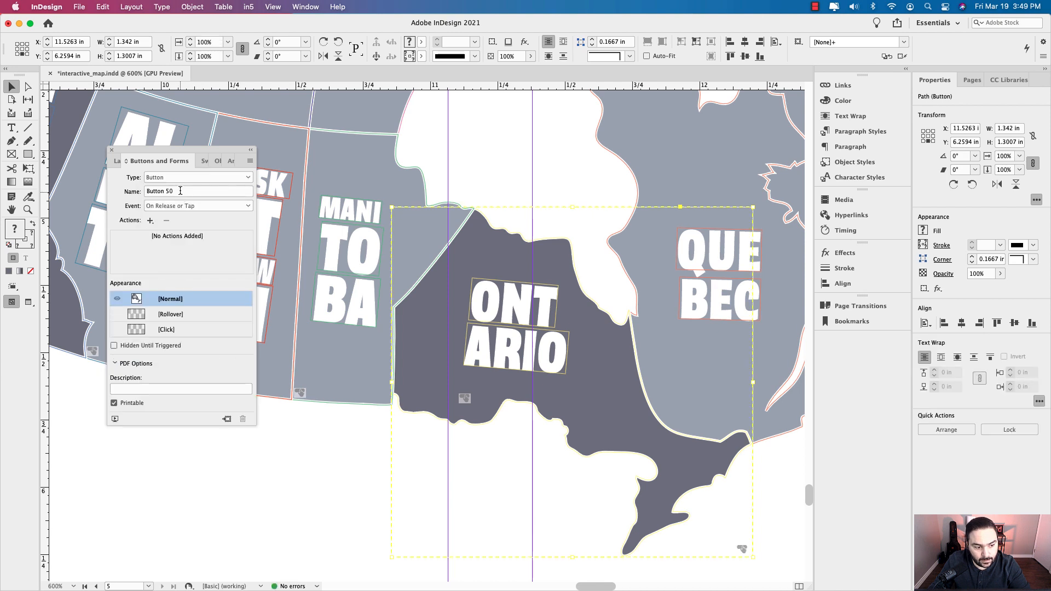
left_click_drag(181, 191, 137, 191)
type("On")
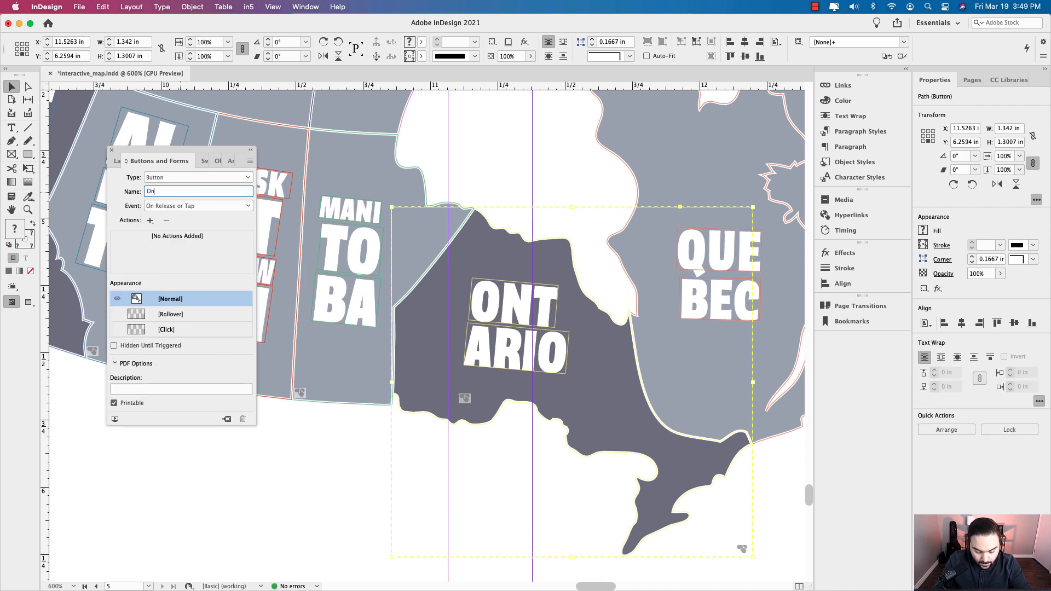
type("tario 2")
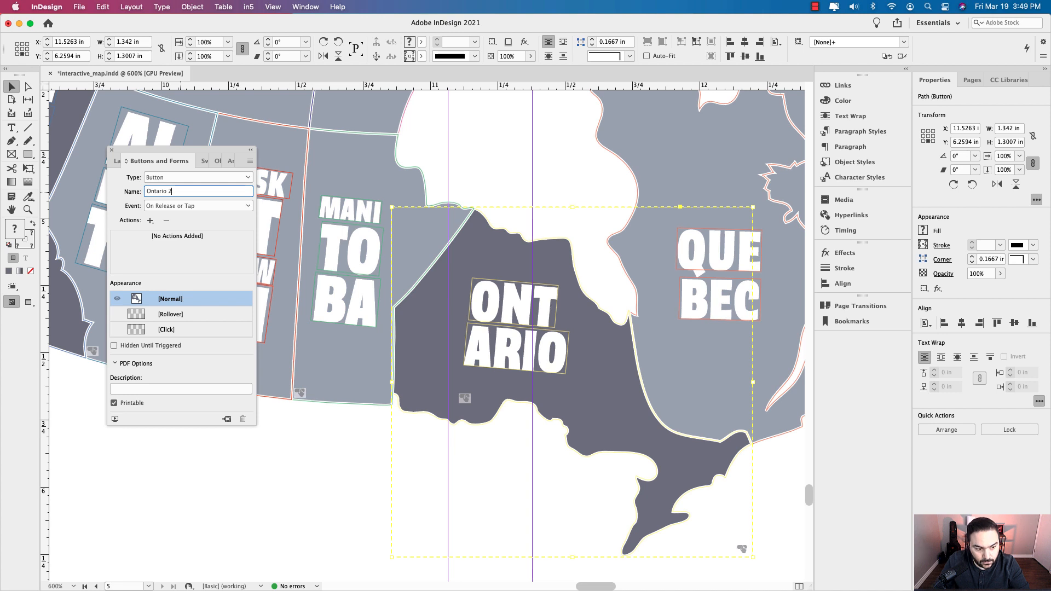
left_click(169, 314)
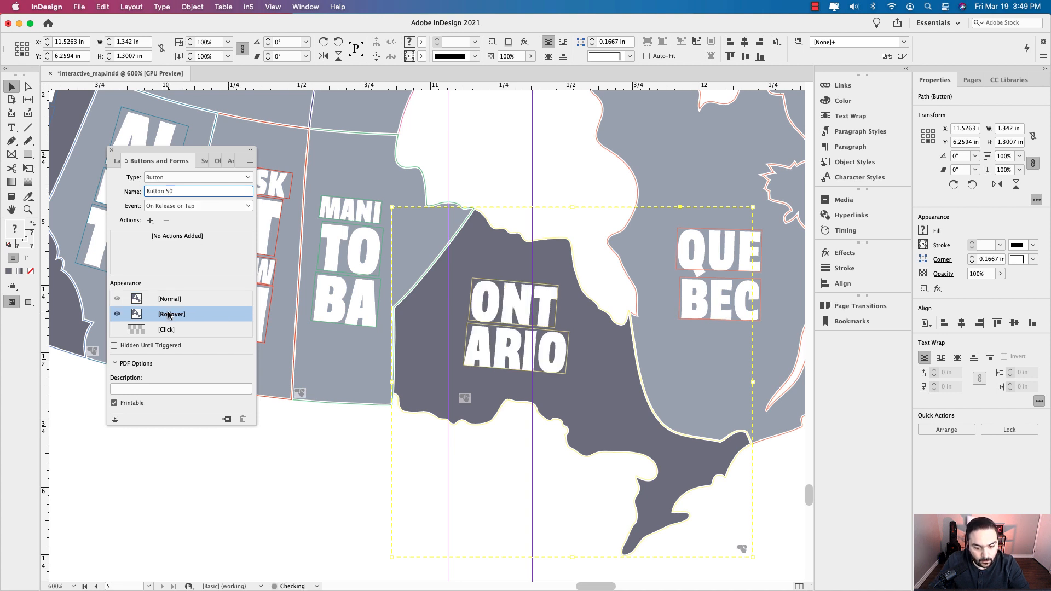
Set the Ontario shape's fill tint to 85% in the Rollover appearance and return the button to its Normal appearance
left_click(202, 160)
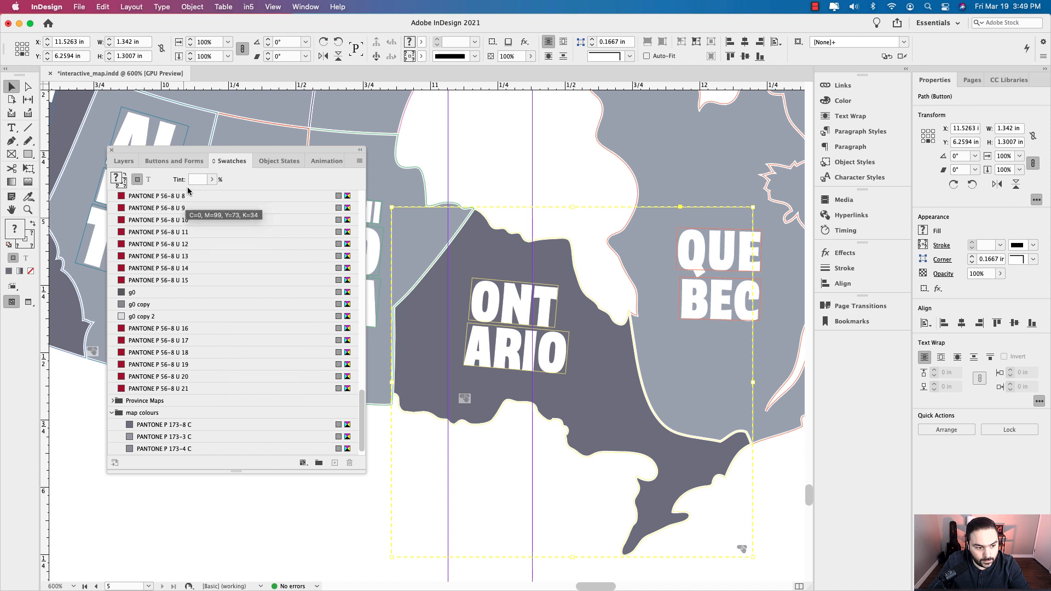
left_click(174, 161)
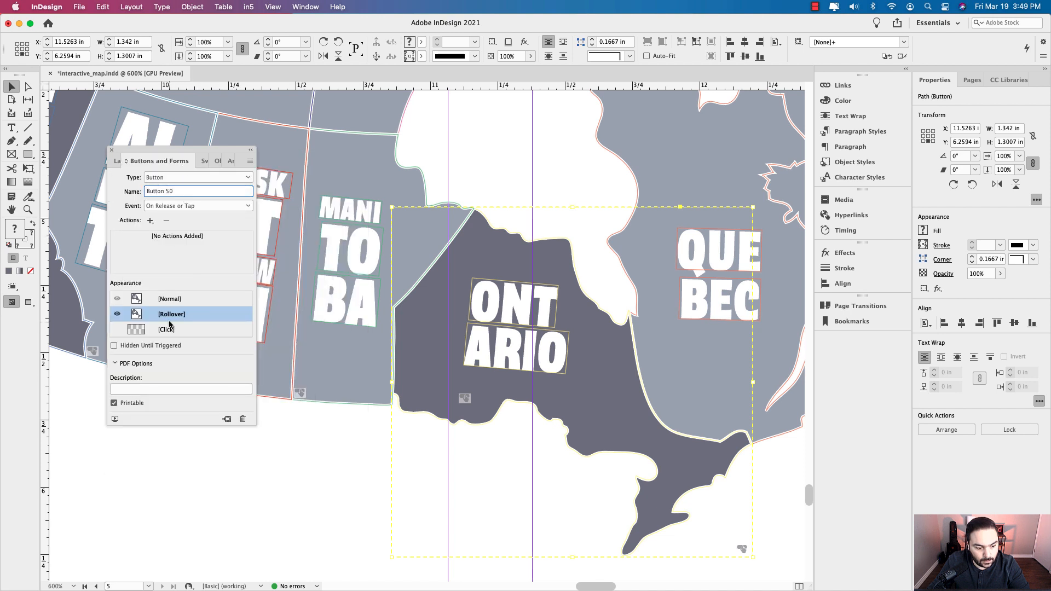
double_click(424, 300)
key("F5")
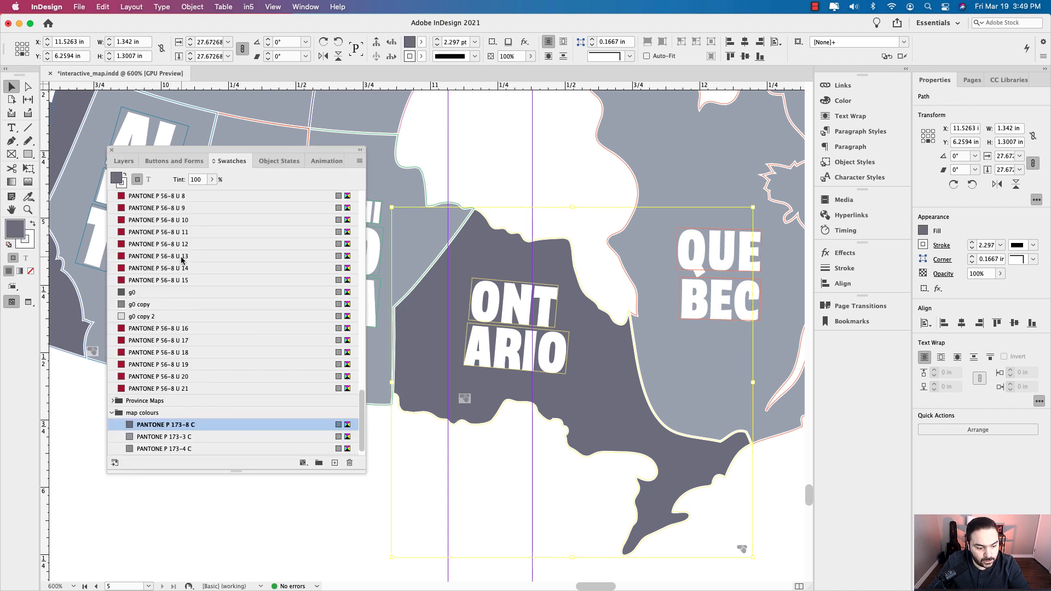
double_click(195, 179)
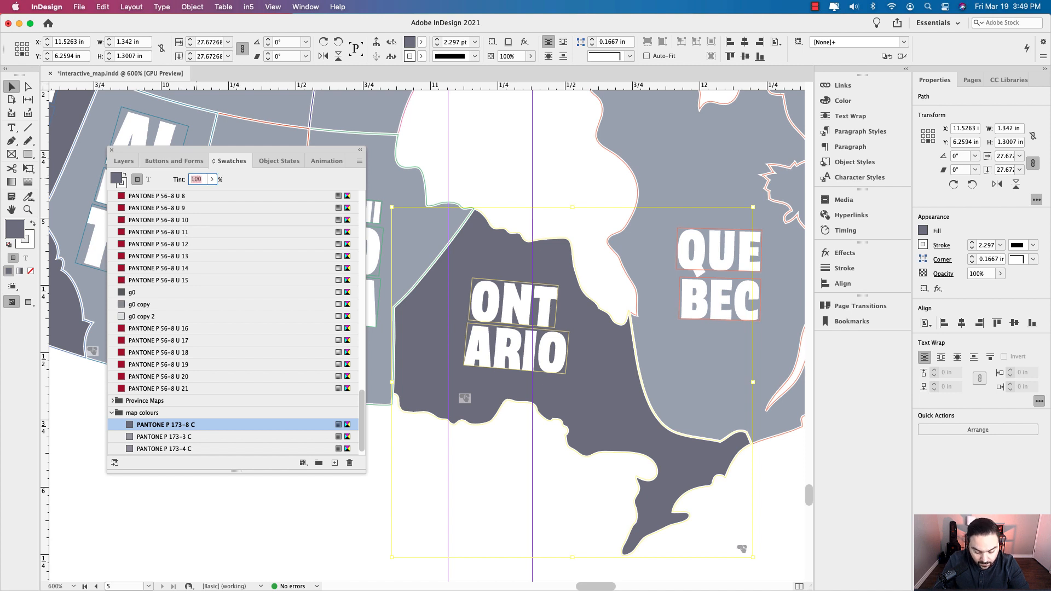
type("85")
key("Return")
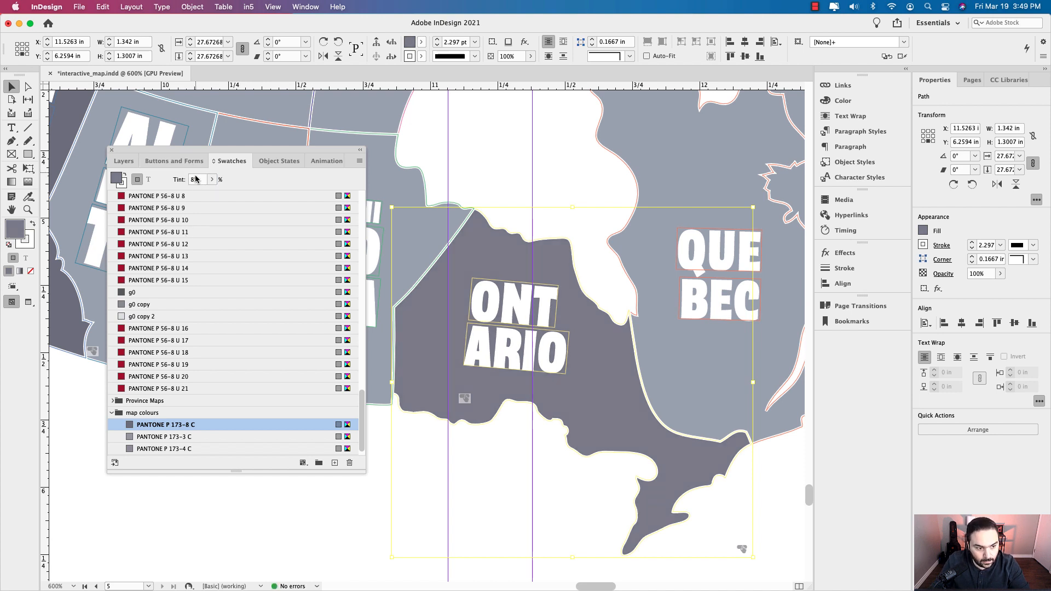
left_click(192, 162)
left_click(174, 299)
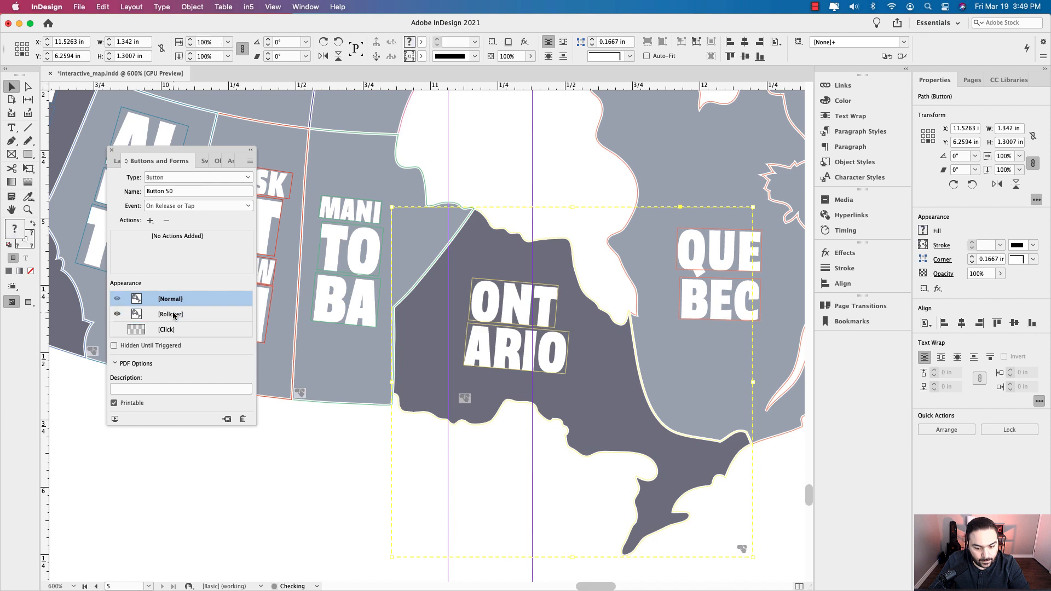
left_click(174, 314)
left_click(174, 299)
Preview the spread's interactivity and test the province buttons on the map, including Ontario and British Columbia
scroll(524, 327, "down", 4)
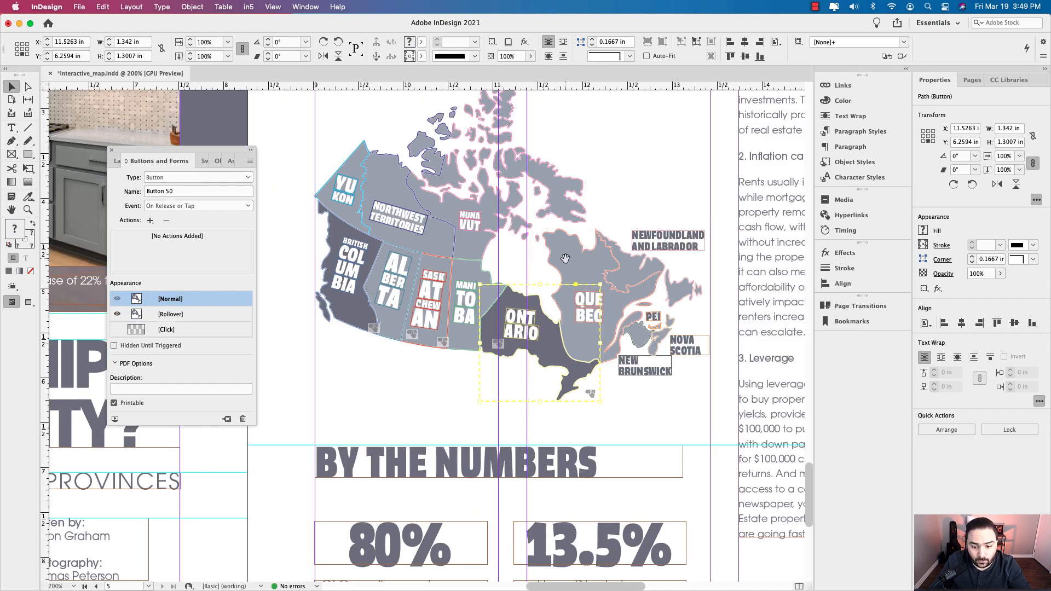
scroll(569, 309, "up", 3)
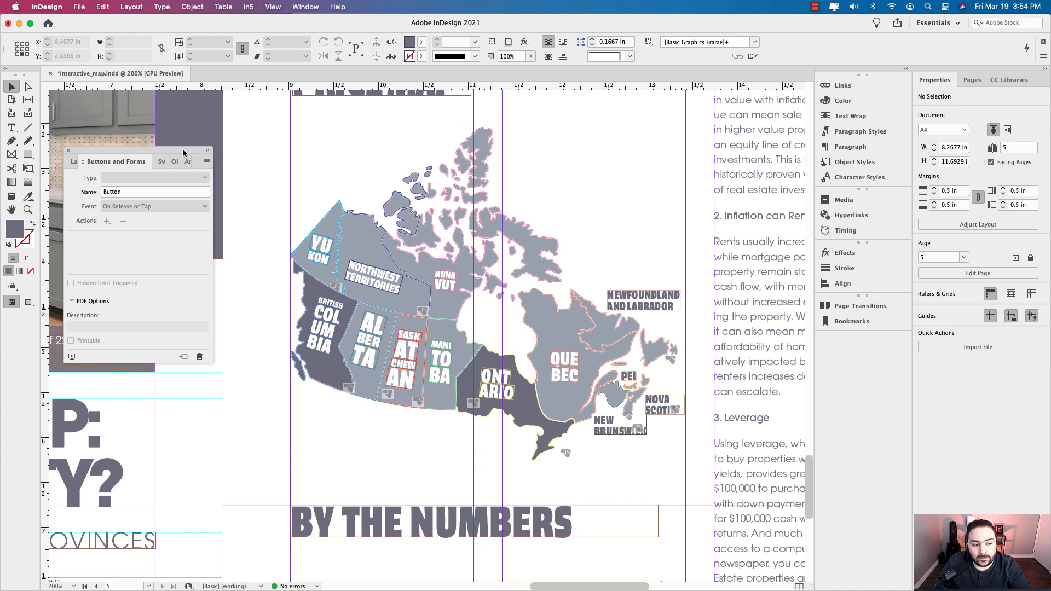
left_click_drag(183, 152, 253, 146)
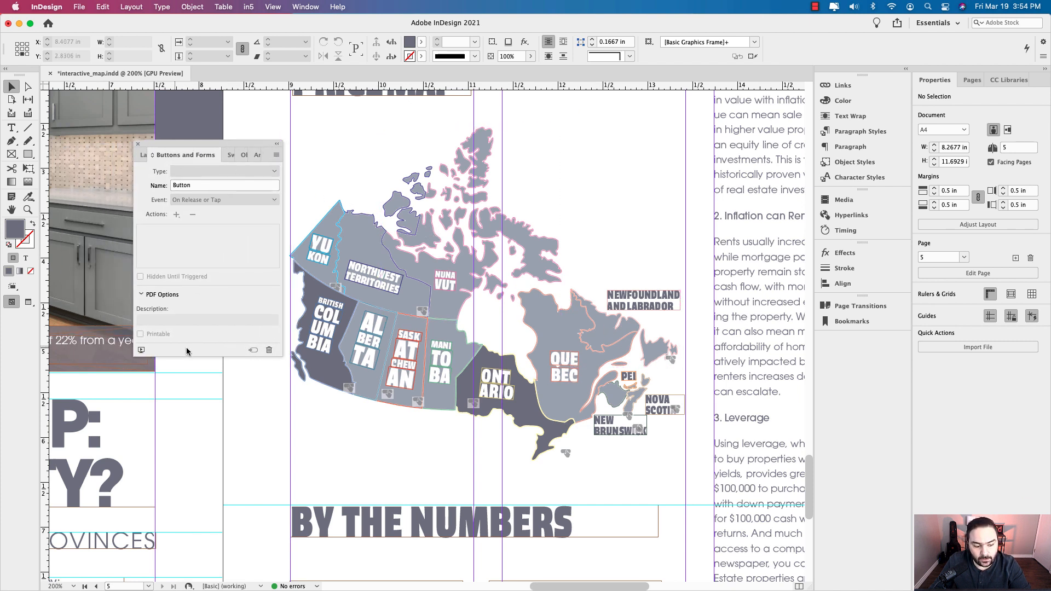
left_click(143, 350)
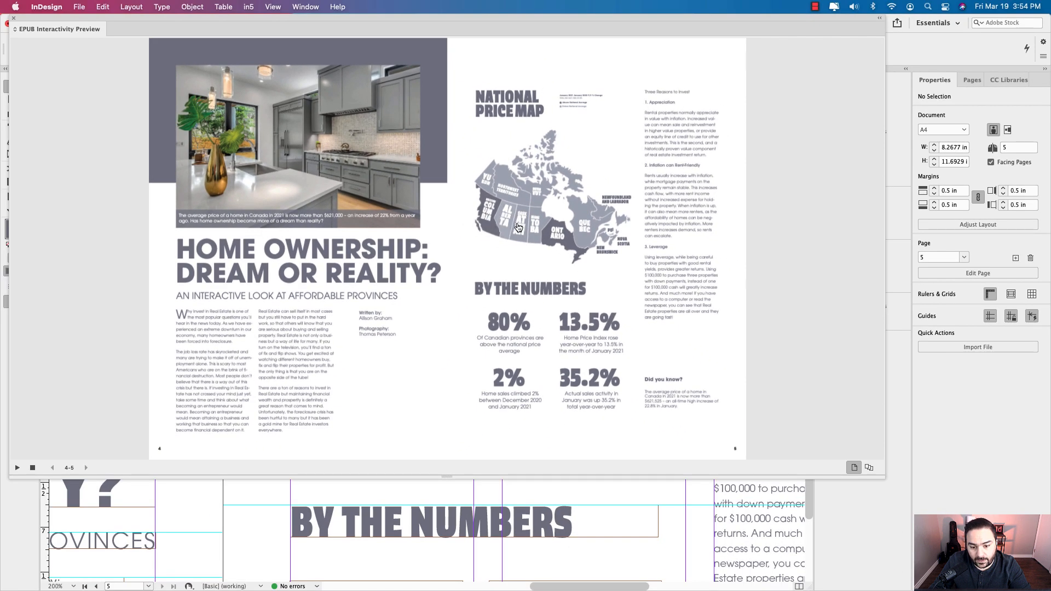
left_click(561, 238)
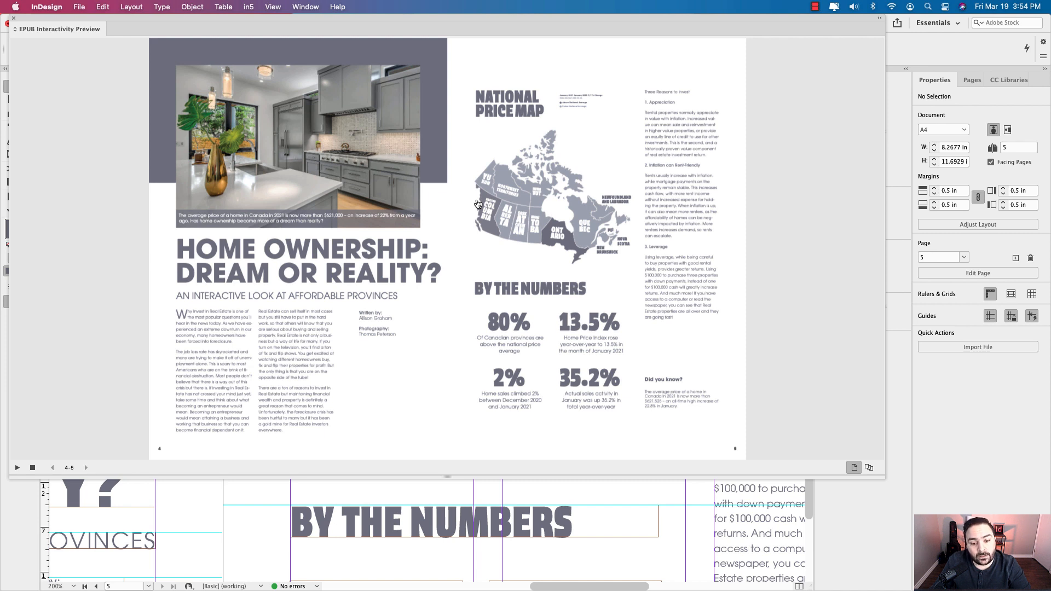
left_click(478, 204)
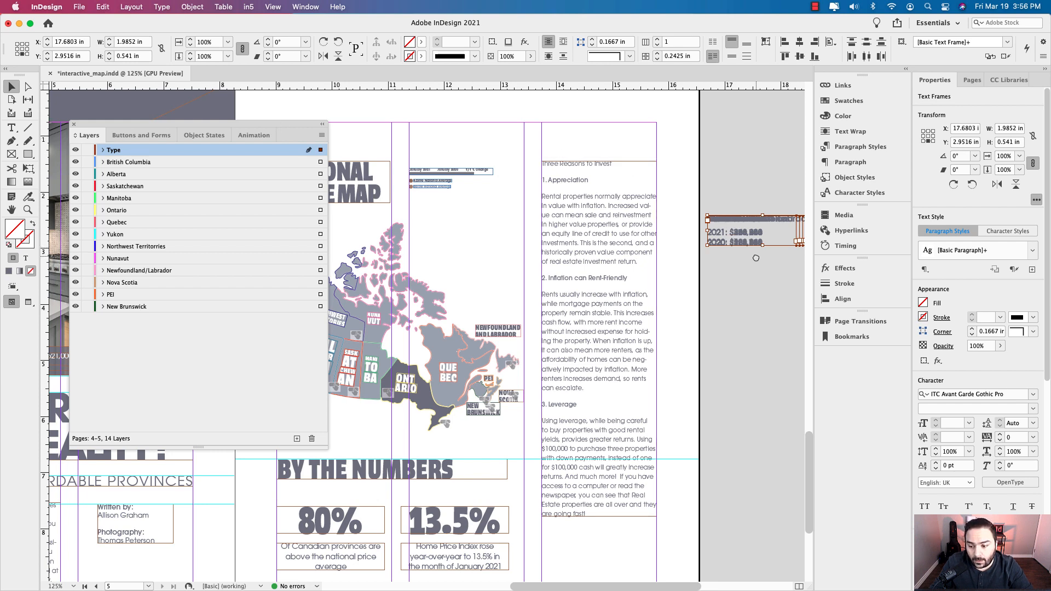
Move the stacked province price text frames from the pasteboard onto the page above the map, at about X 12.37 in and Y 2.98 in
scroll(727, 260, "right", 2)
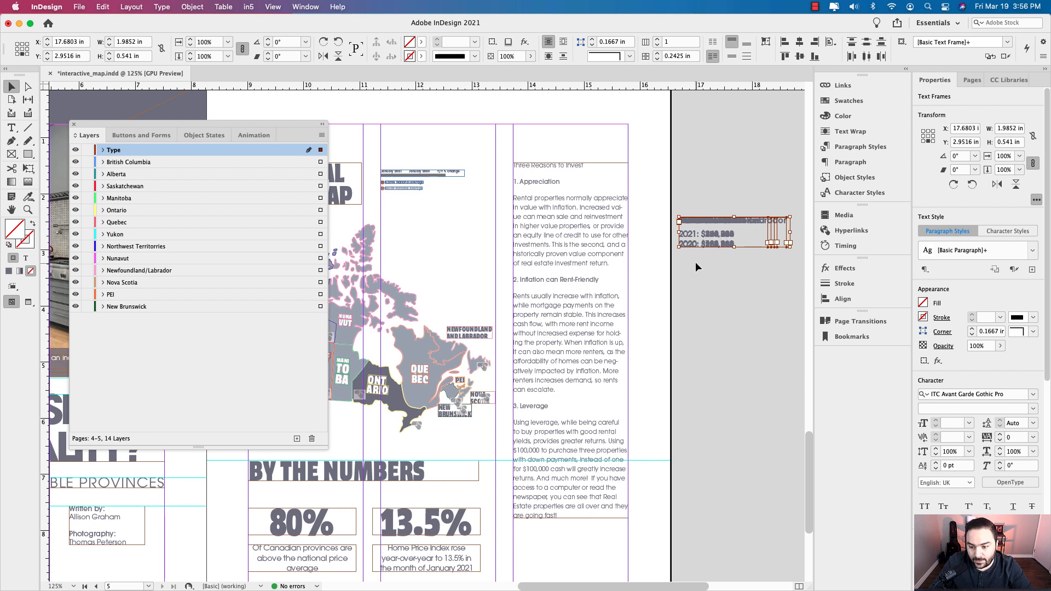
scroll(630, 271, "left", 3)
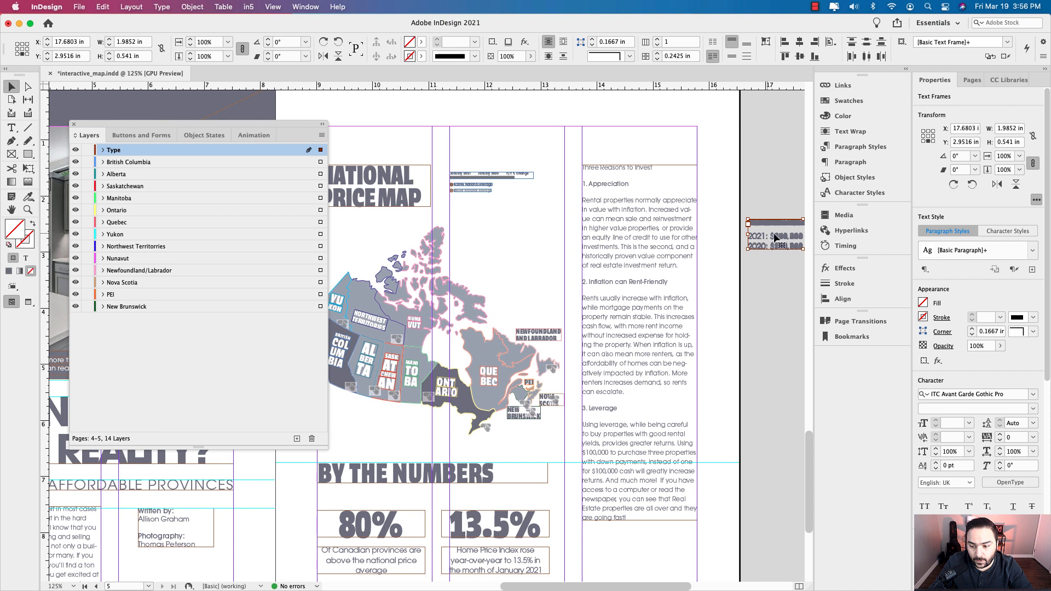
left_click_drag(772, 237, 481, 240)
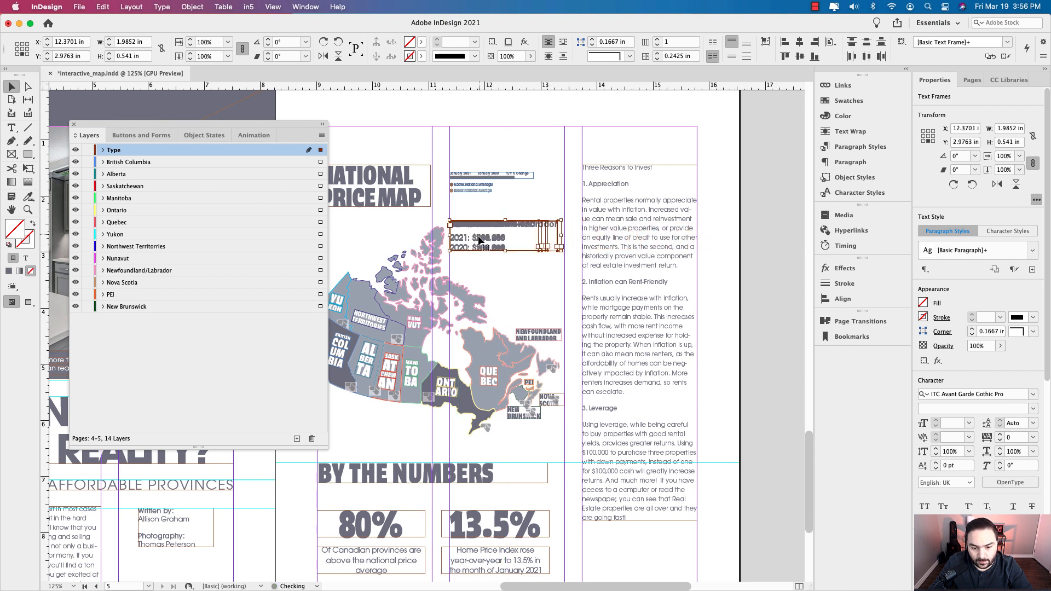
left_click_drag(483, 277, 539, 250)
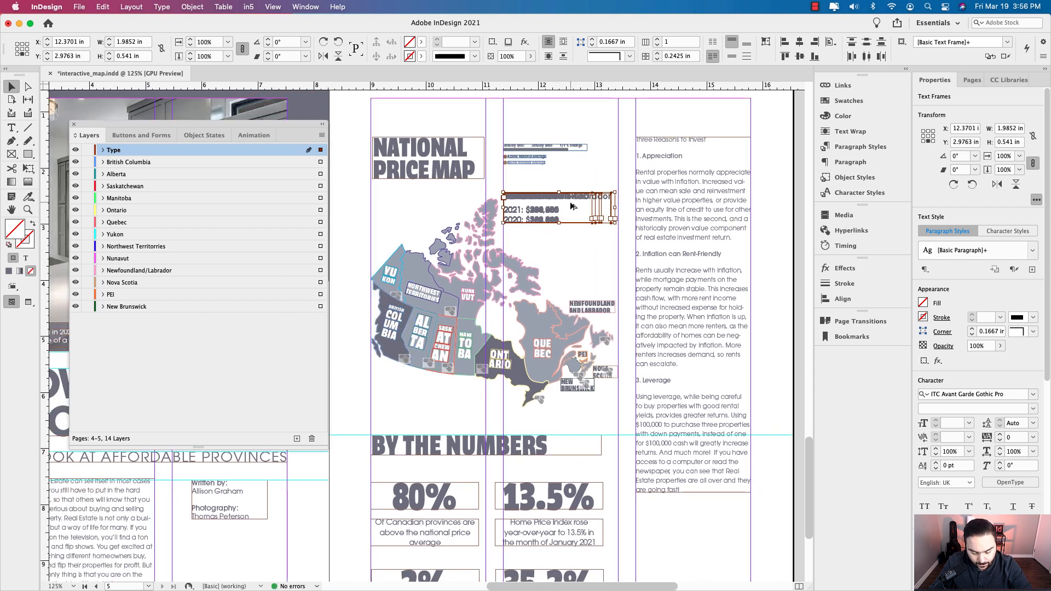
scroll(570, 202, "up", 3)
left_click_drag(570, 205, 599, 229)
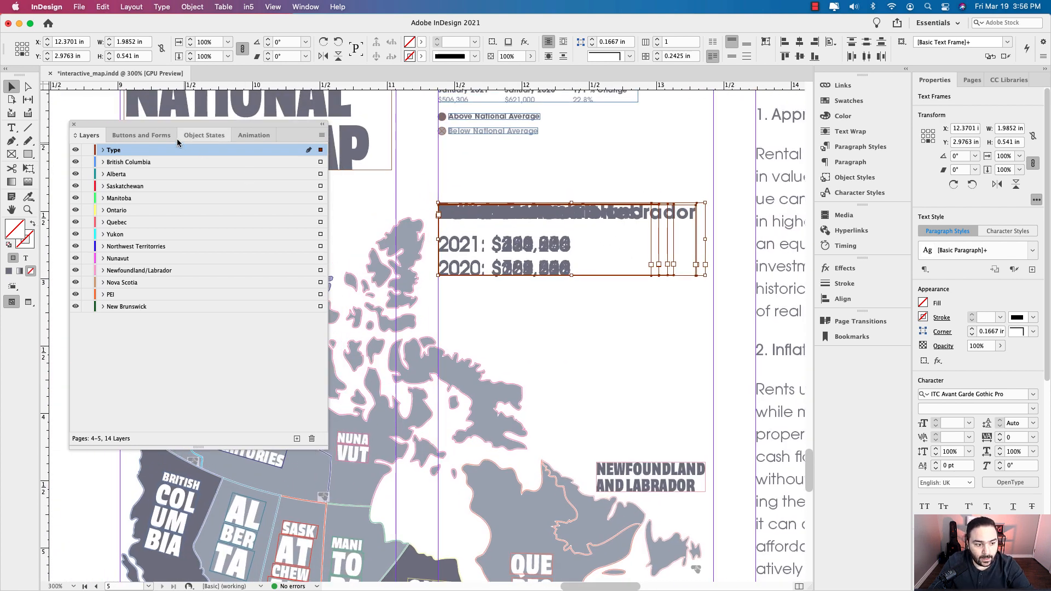
Expand the Type layer and examine which province price text frames are selected in it
left_click_drag(131, 126, 196, 123)
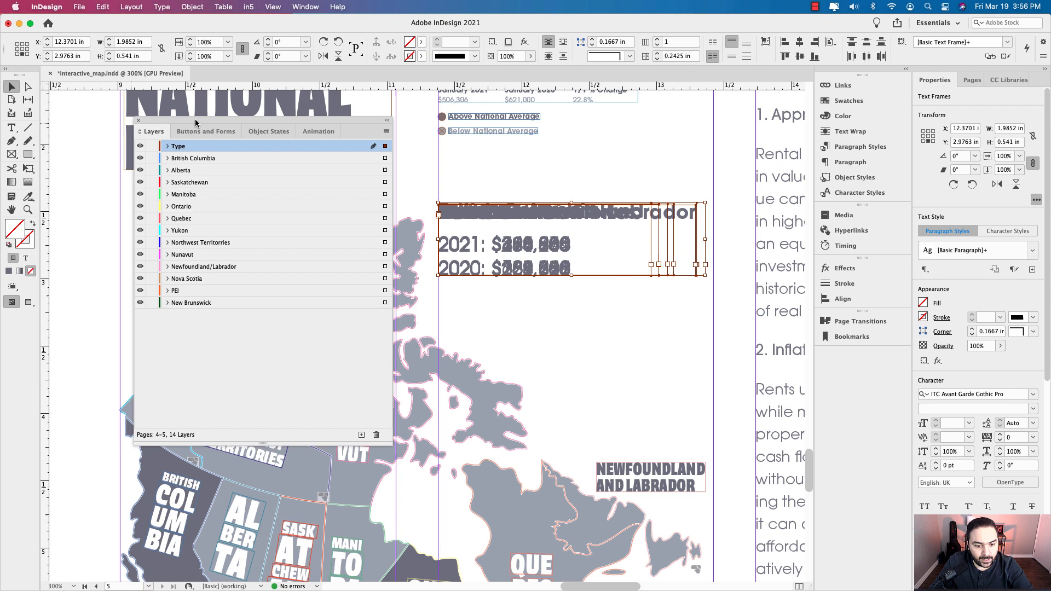
left_click(167, 147)
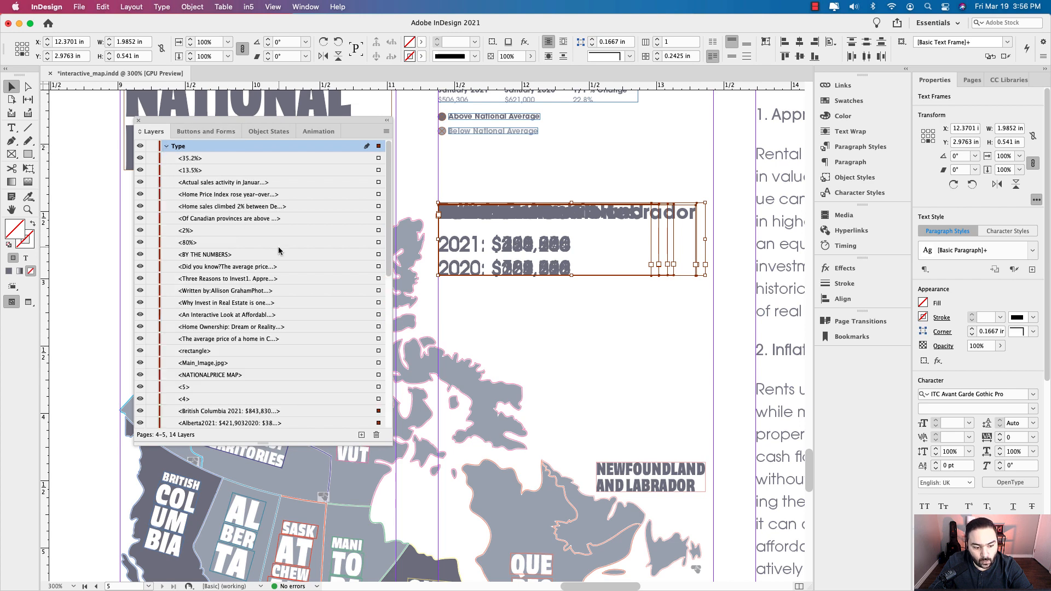
scroll(279, 250, "down", 5)
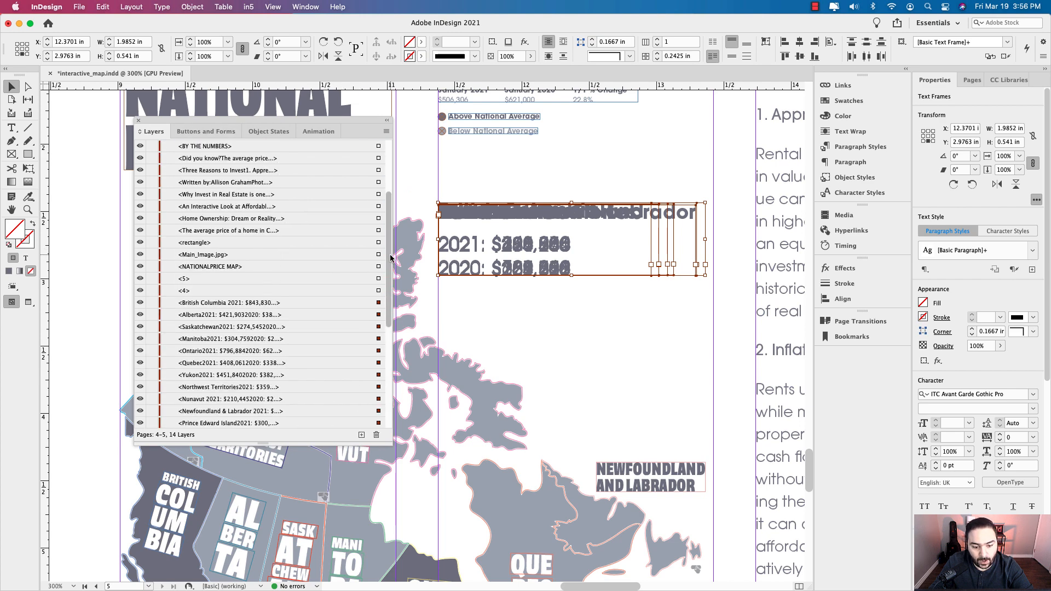
scroll(391, 257, "down", 2)
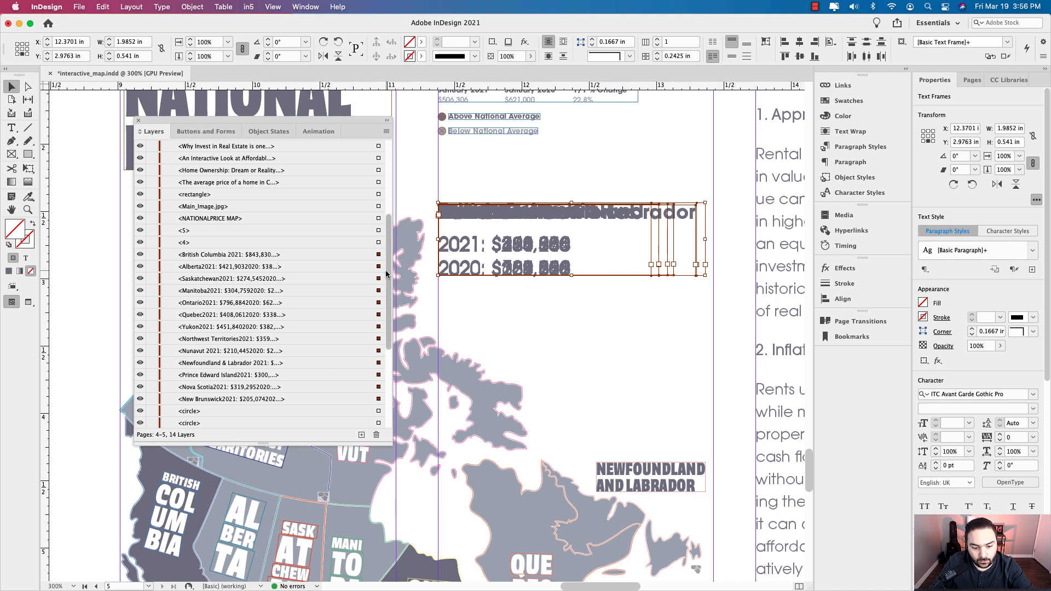
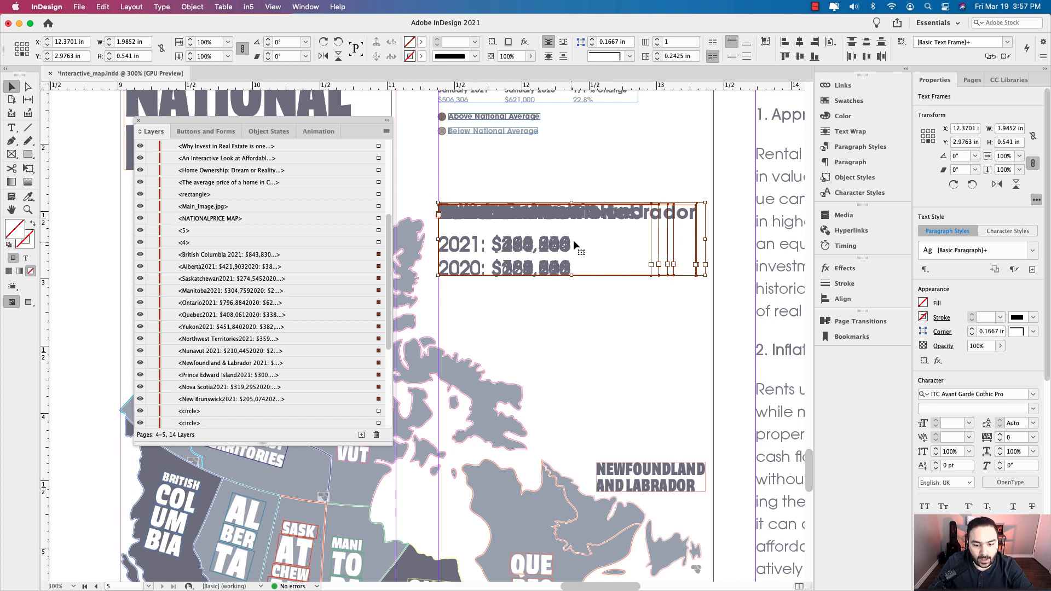
Convert all the stacked province price text frames into one multi-state object, with each frame as a separate state
left_click(264, 133)
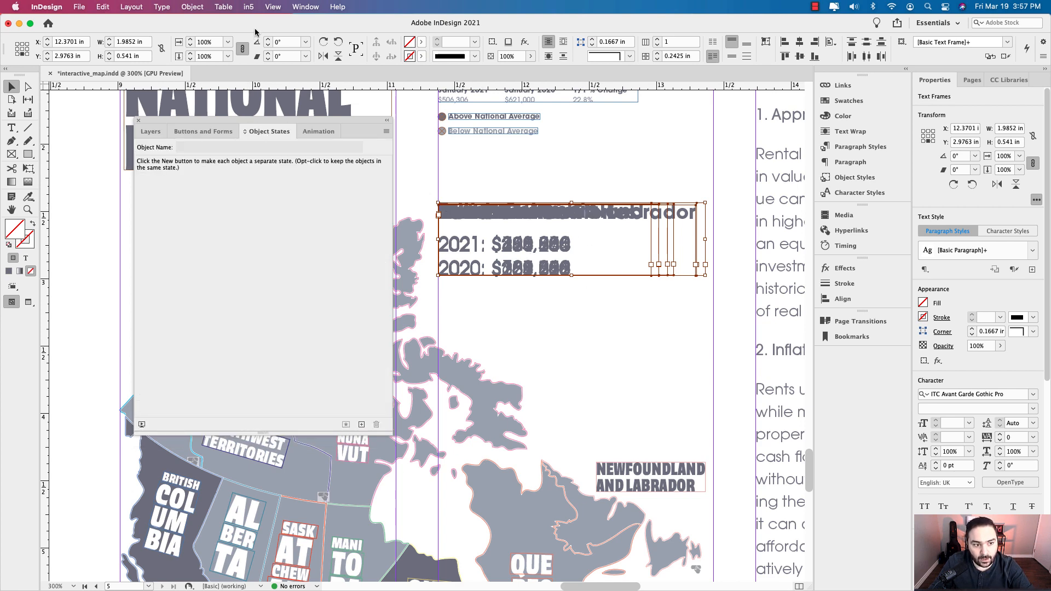
left_click(305, 6)
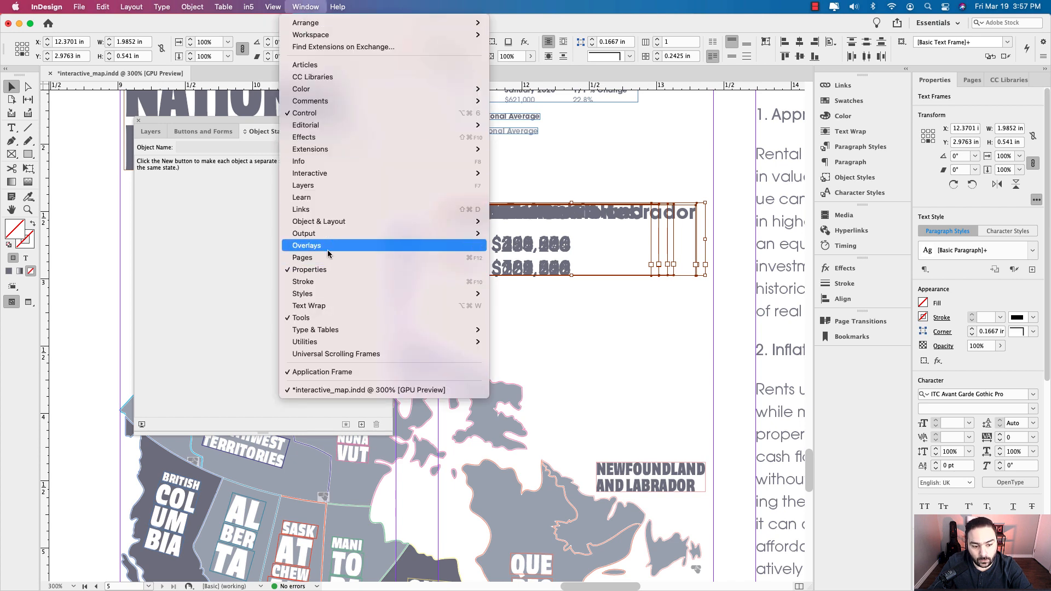
mouse_move(325, 174)
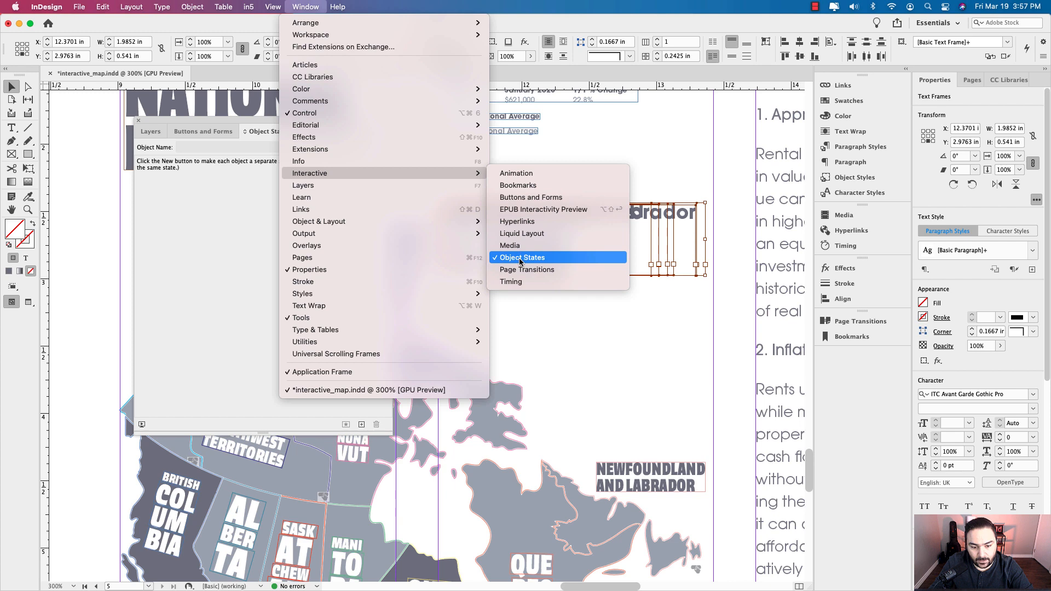
left_click(305, 7)
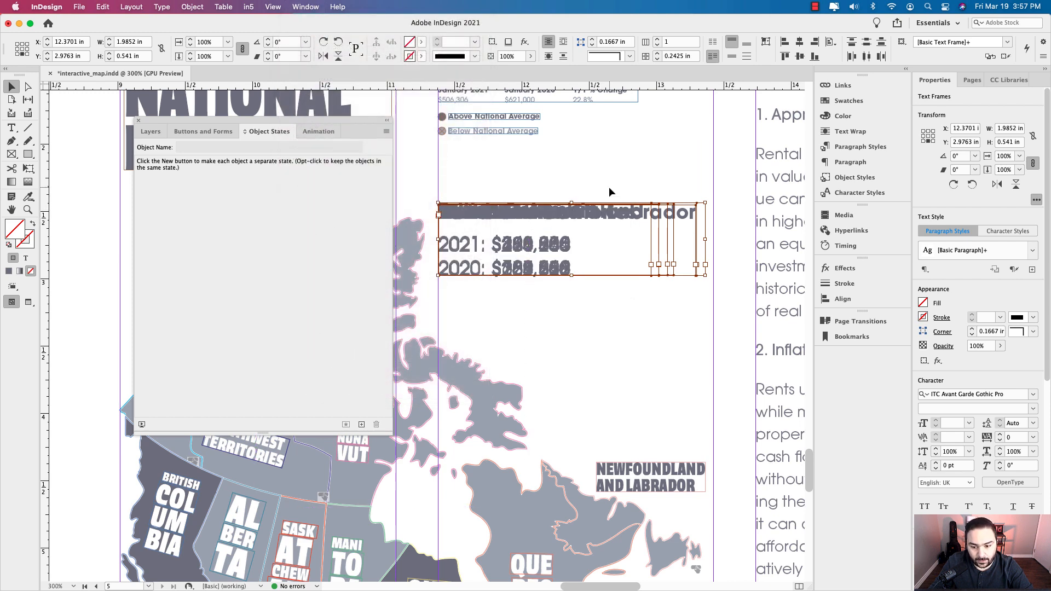
left_click_drag(612, 180, 617, 295)
left_click(362, 426)
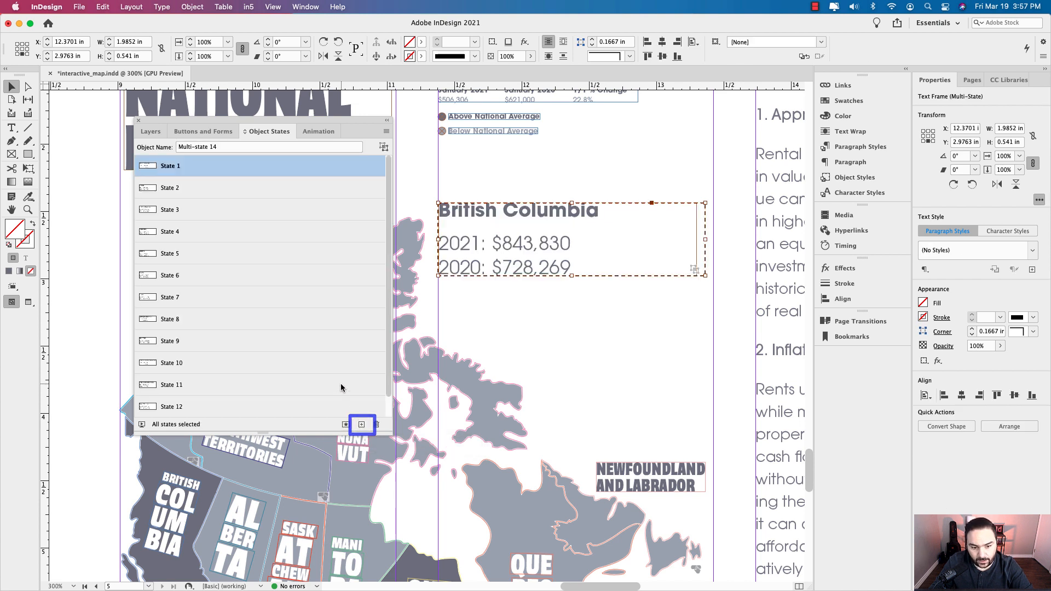
Go through the states of the new multi-state object to examine which province's prices each one holds
scroll(180, 198, "down", 1)
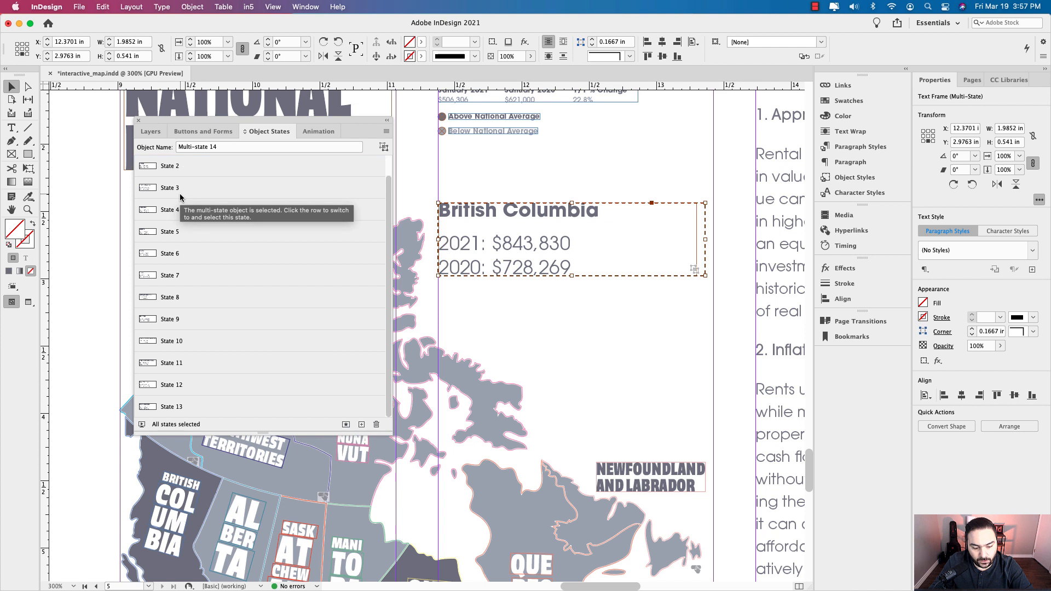
scroll(180, 197, "up", 1)
left_click(178, 191)
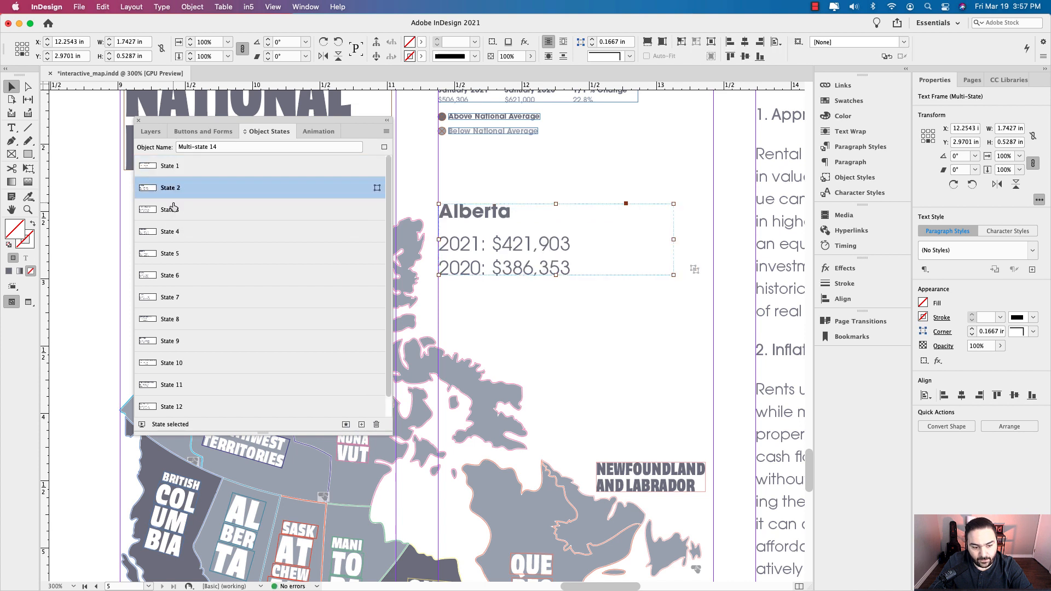
left_click(173, 206)
left_click(173, 231)
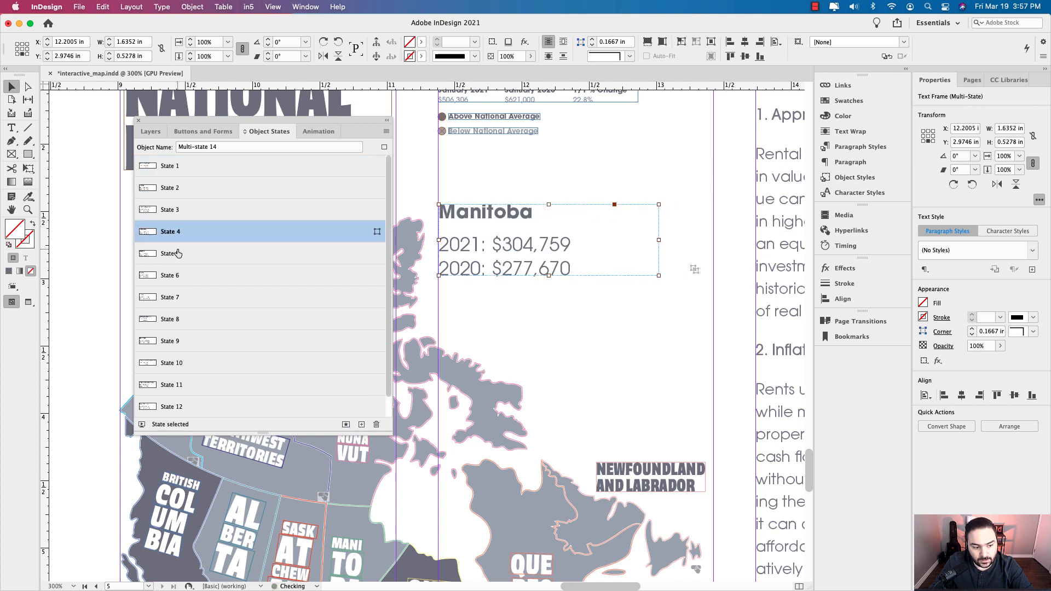
left_click(178, 254)
left_click(183, 279)
left_click(176, 301)
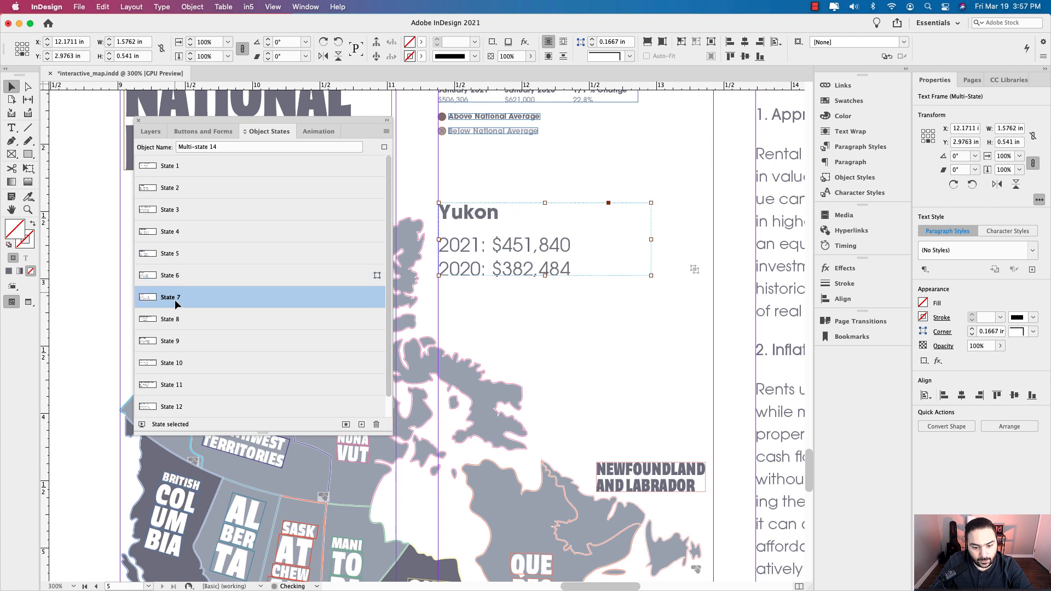
left_click(174, 323)
left_click(173, 342)
left_click(174, 361)
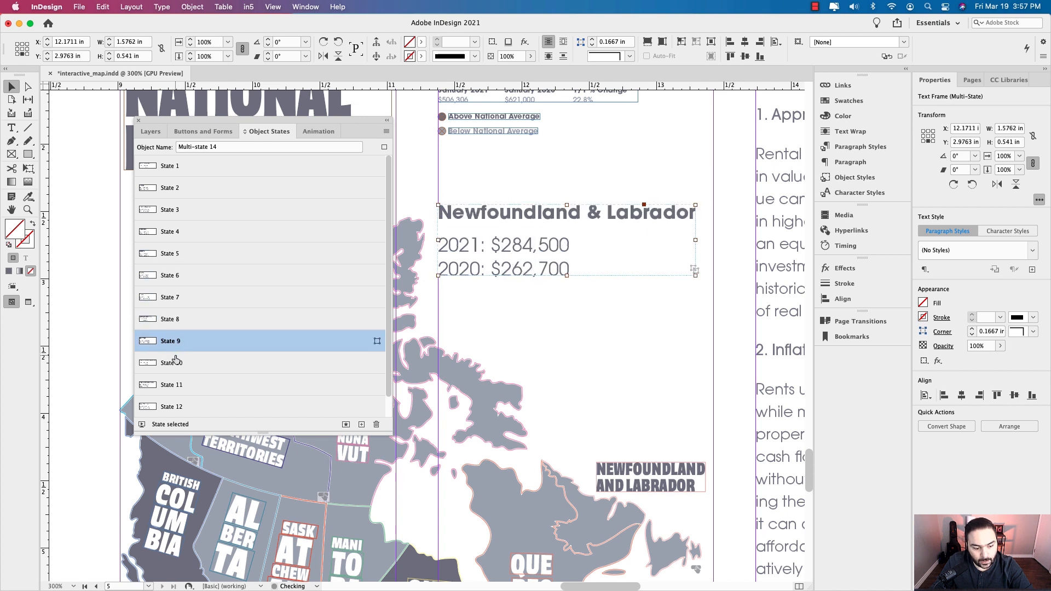
Return the multi-state object to State 1 and name the object Provincial Housing Stats
left_click(274, 166)
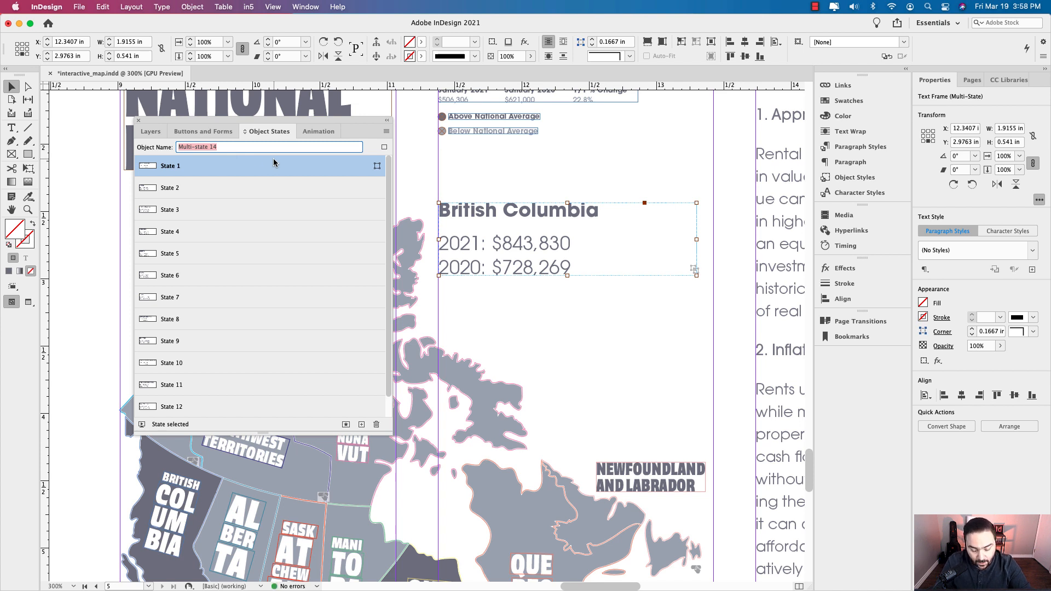
type("F")
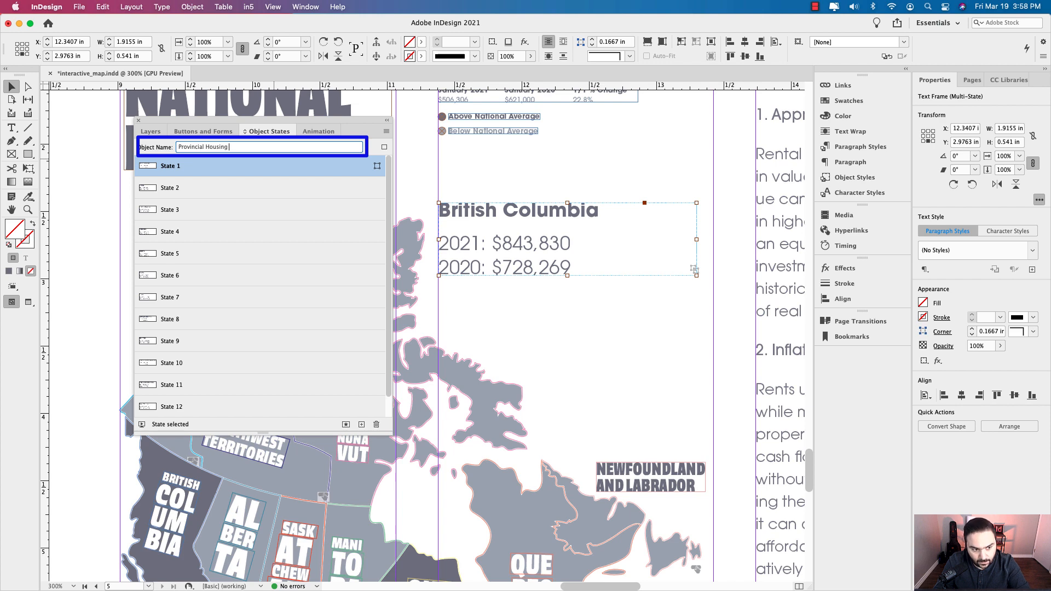
type("rovincial Housing Stats")
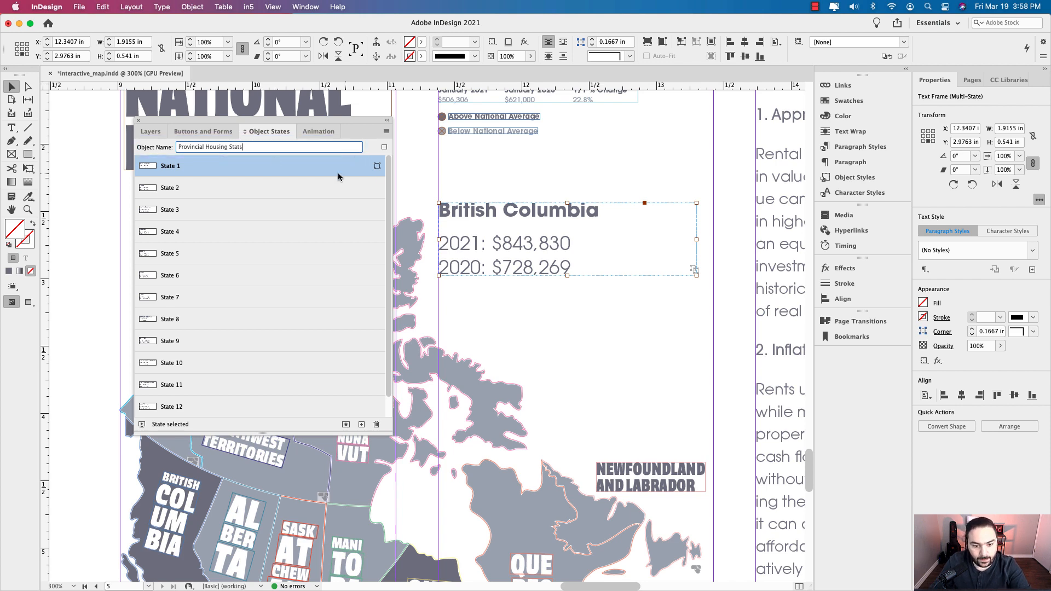
Switch the page to preview mode and examine the Canada map and its Above/Below National Average colour legend
scroll(448, 317, "down", 3)
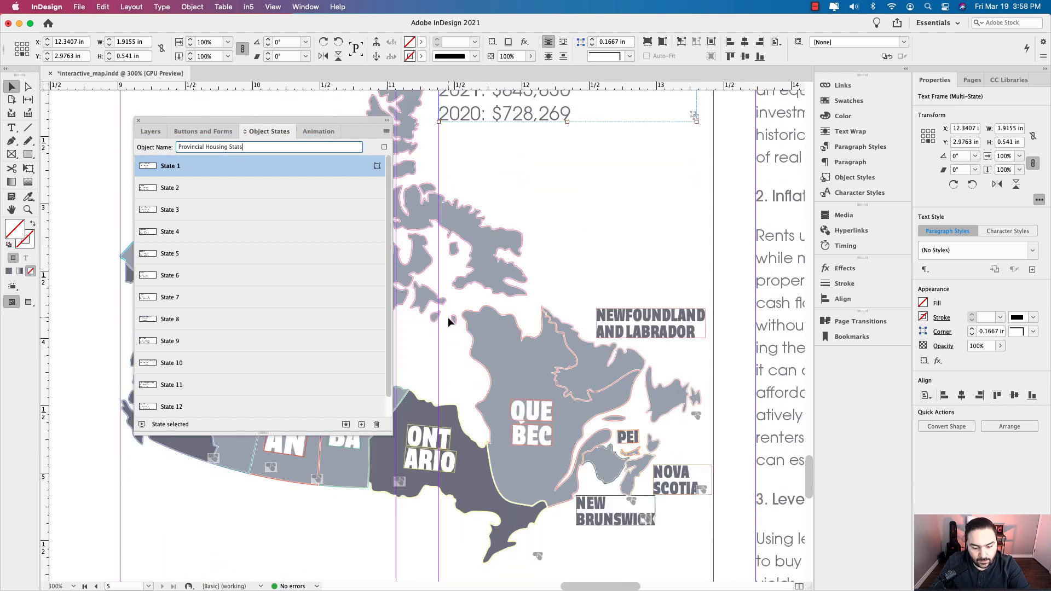
scroll(489, 450, "left", 5)
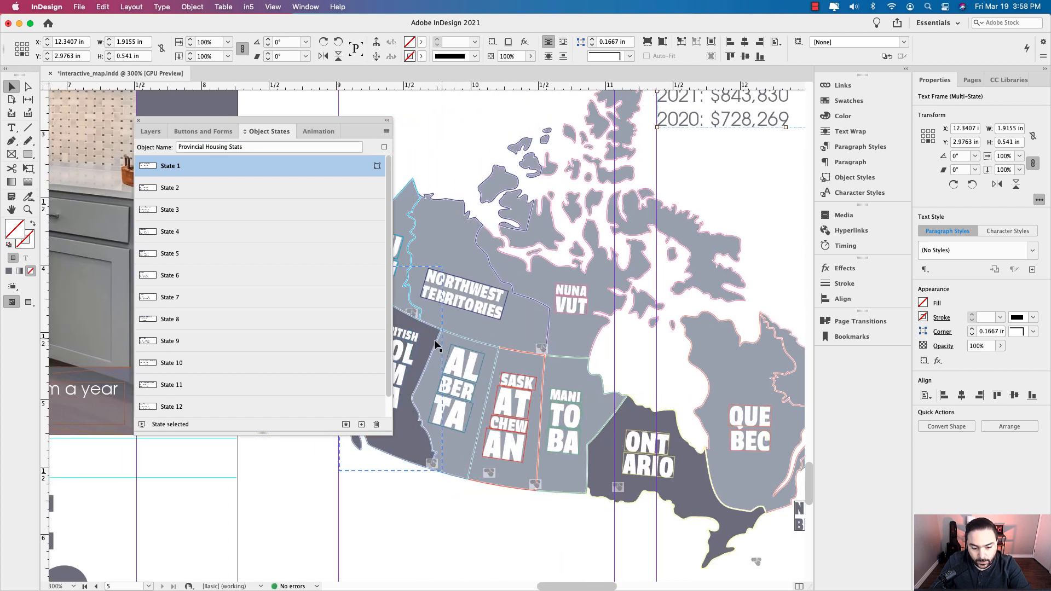
scroll(539, 357, "up", 3)
scroll(540, 357, "left", 2)
left_click_drag(539, 357, 527, 376)
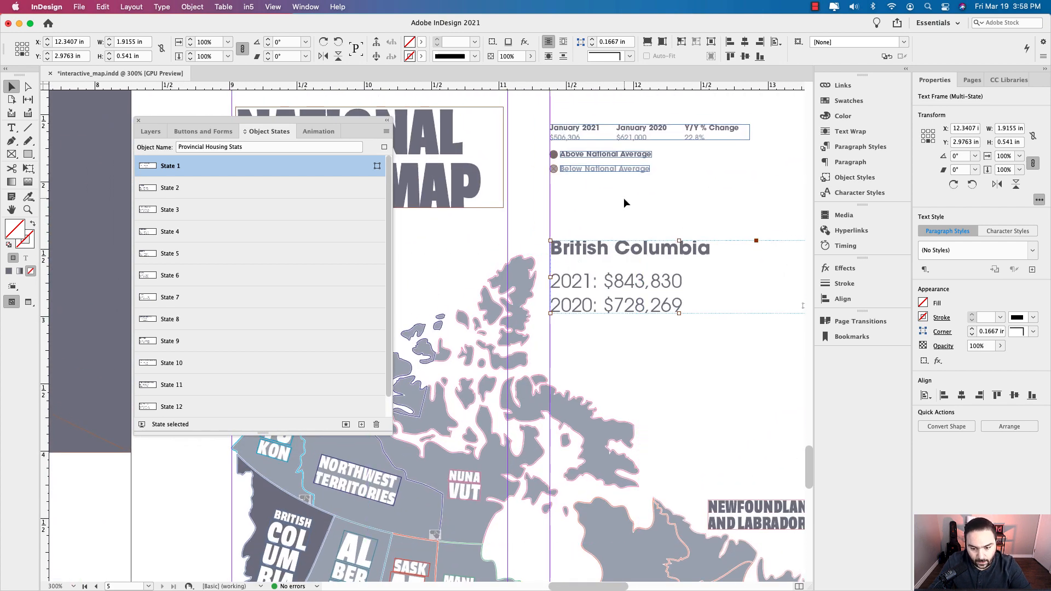
scroll(629, 329, "down", 3)
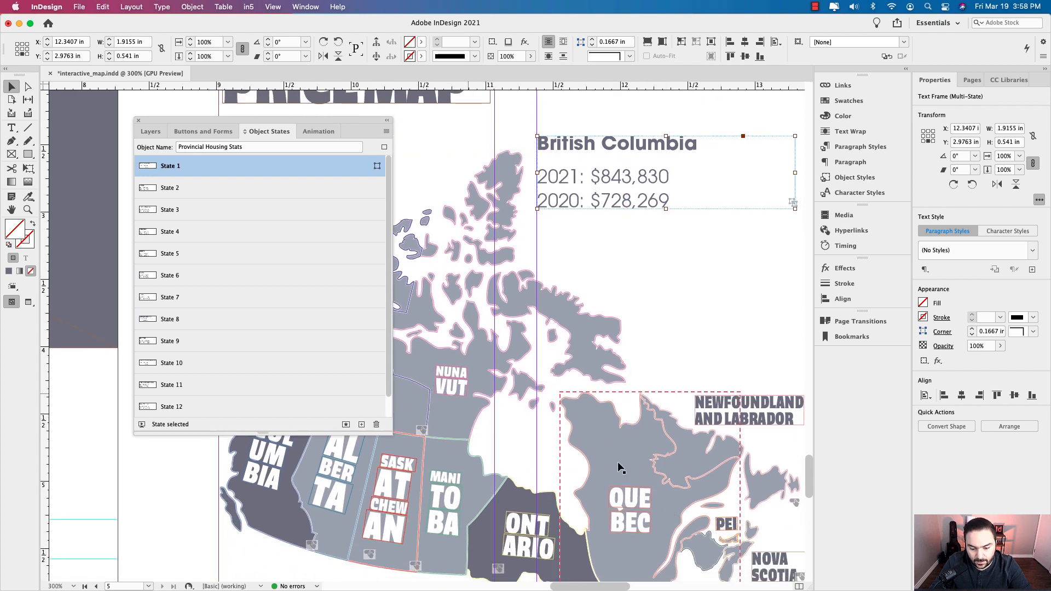
scroll(480, 299, "up", 5)
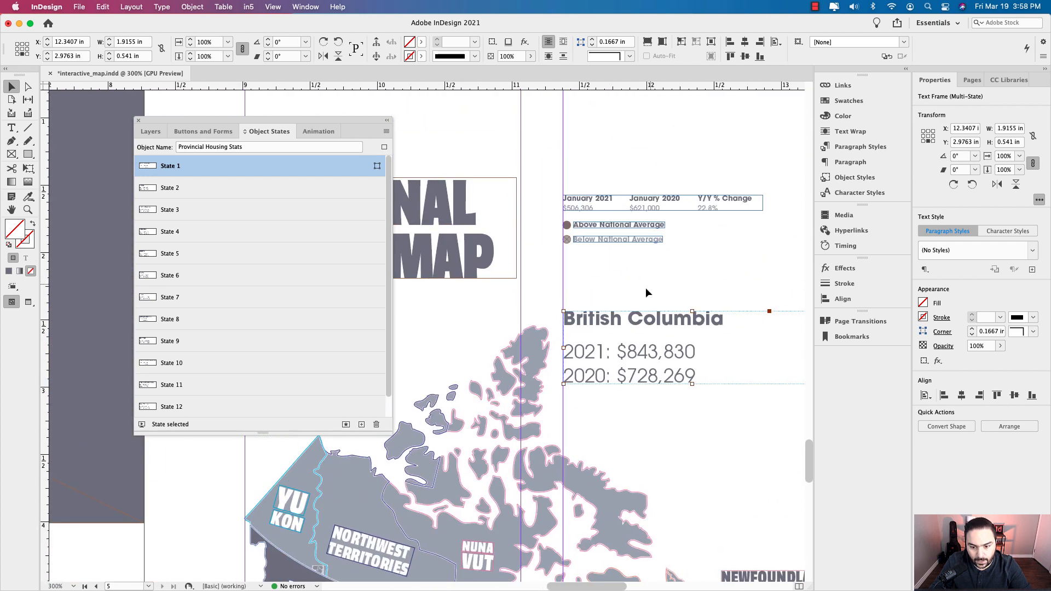
scroll(655, 246, "up", 4)
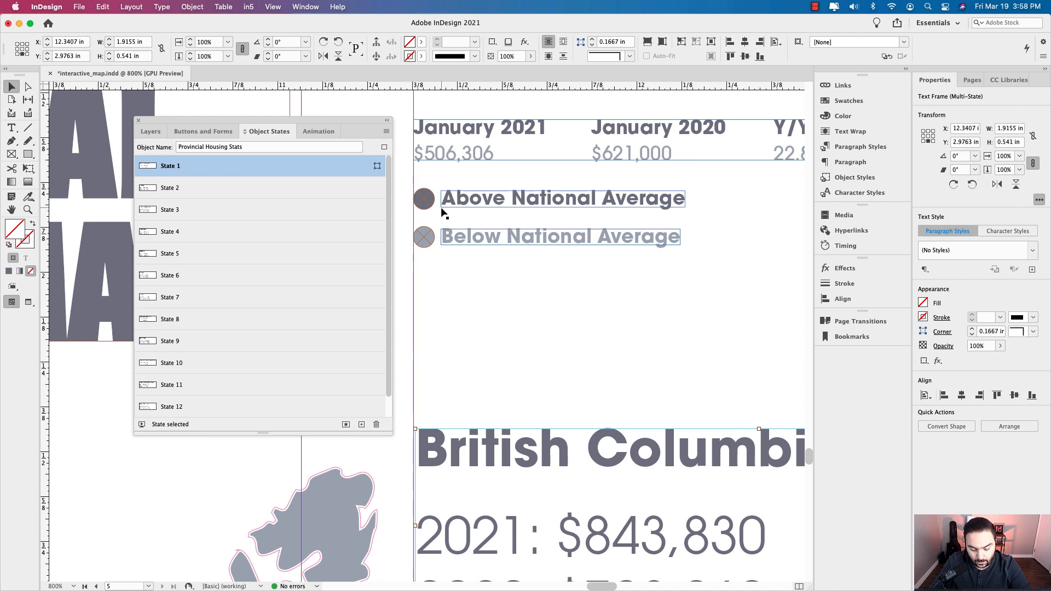
key("w")
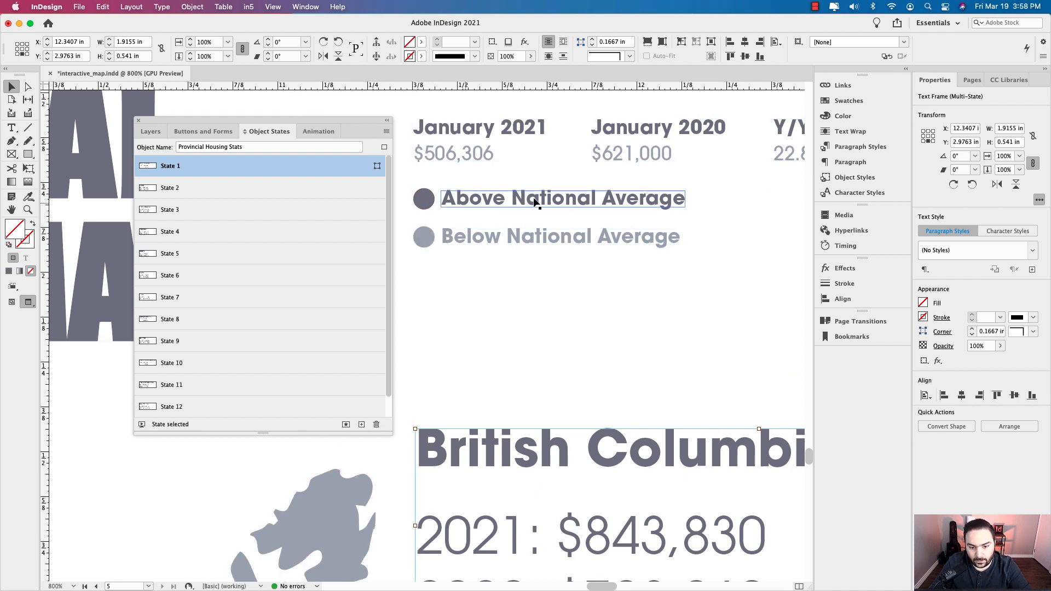
left_click(422, 239)
left_click(425, 198)
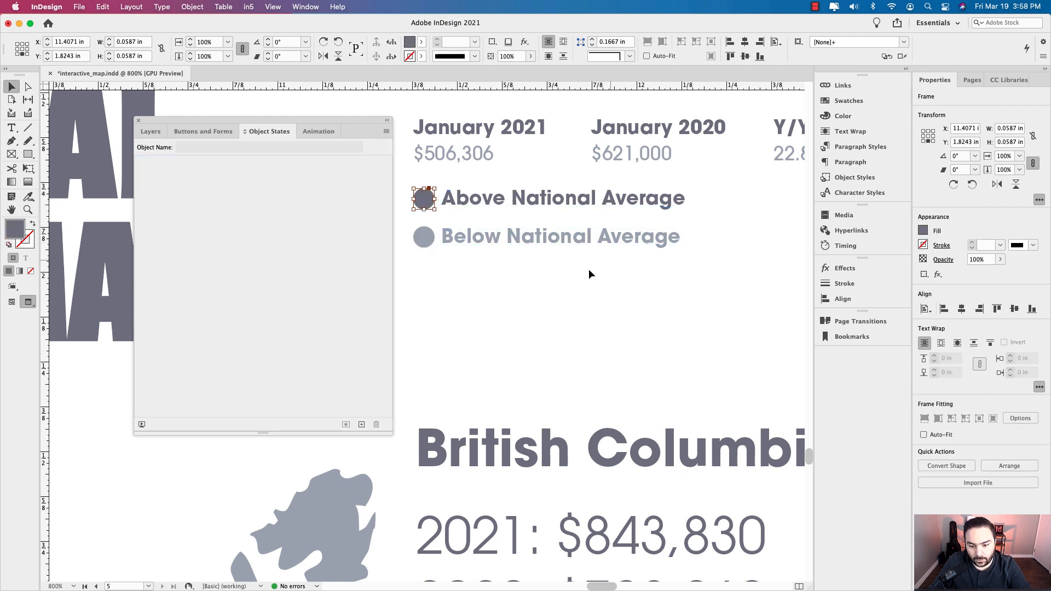
left_click(574, 275)
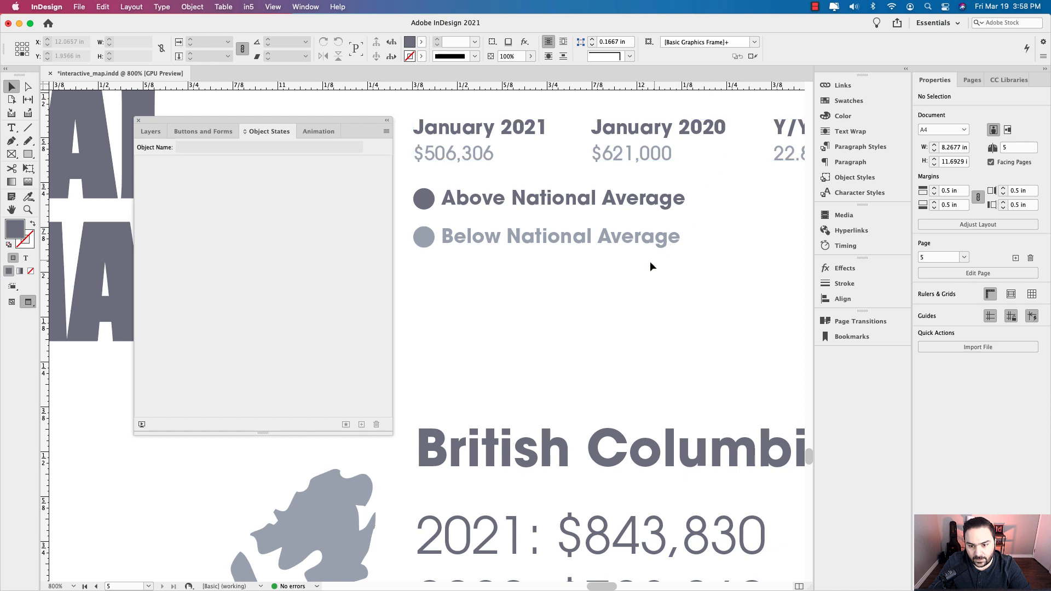
Name the British Columbia province's button British Columbia in its button settings
scroll(607, 318, "down", 2)
scroll(613, 293, "down", 2)
scroll(613, 294, "down", 2)
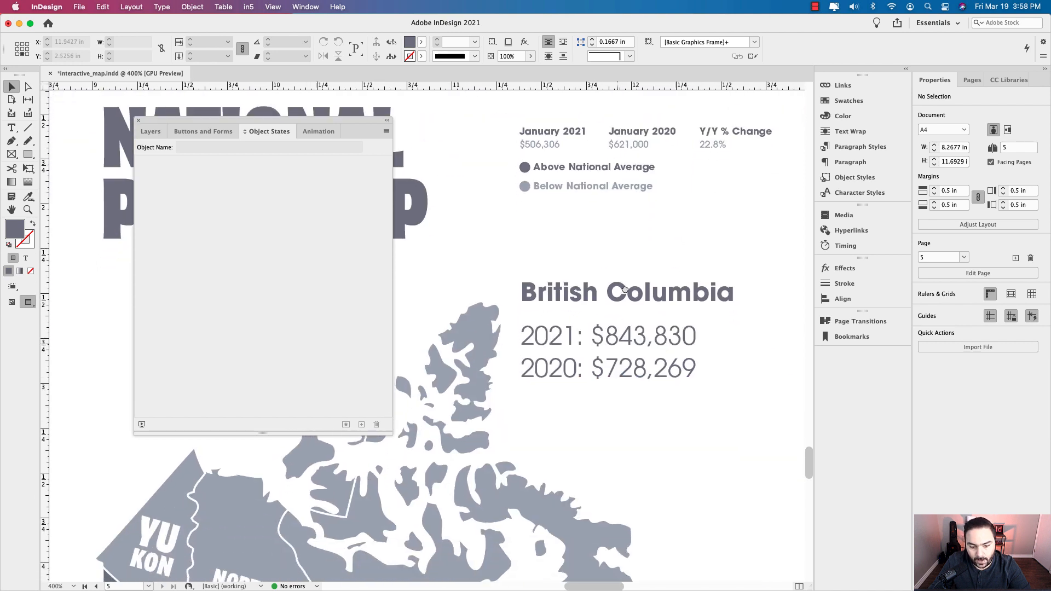
left_click(592, 309)
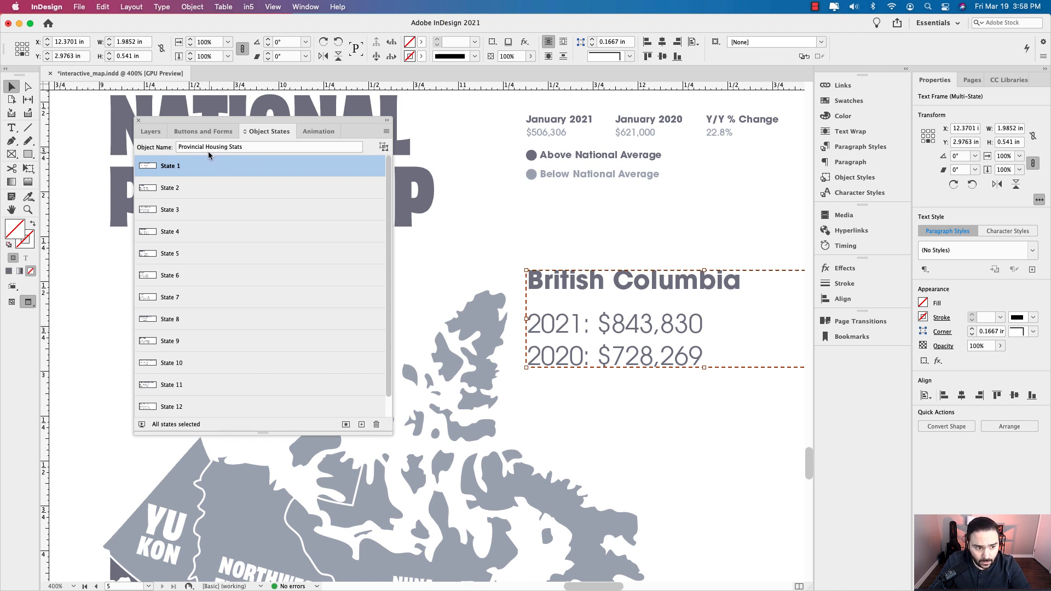
left_click(205, 132)
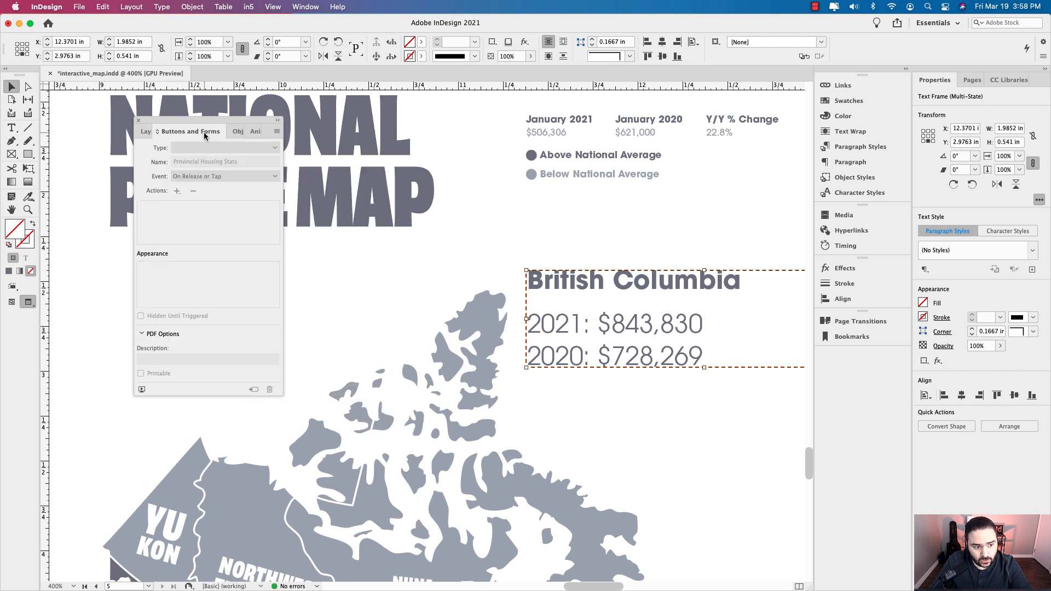
left_click(497, 252)
left_click_drag(249, 512, 588, 132)
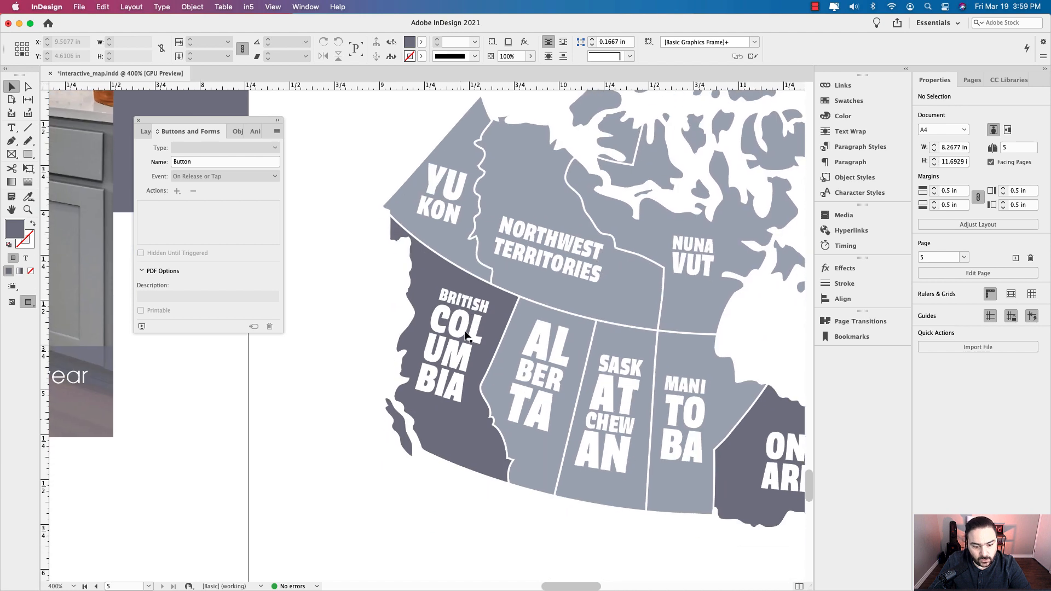
left_click(430, 342)
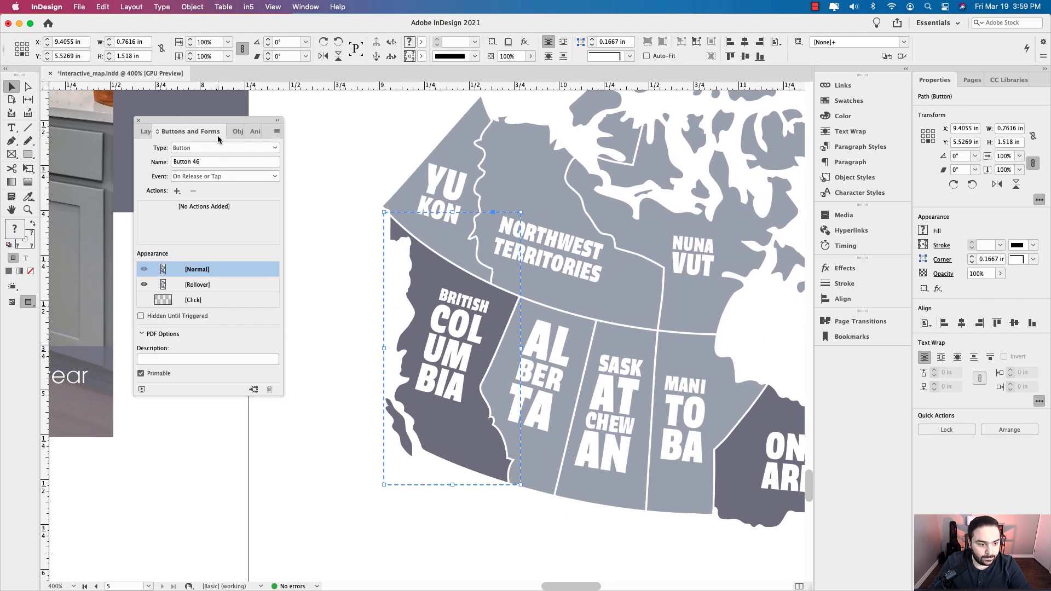
left_click_drag(220, 122, 284, 137)
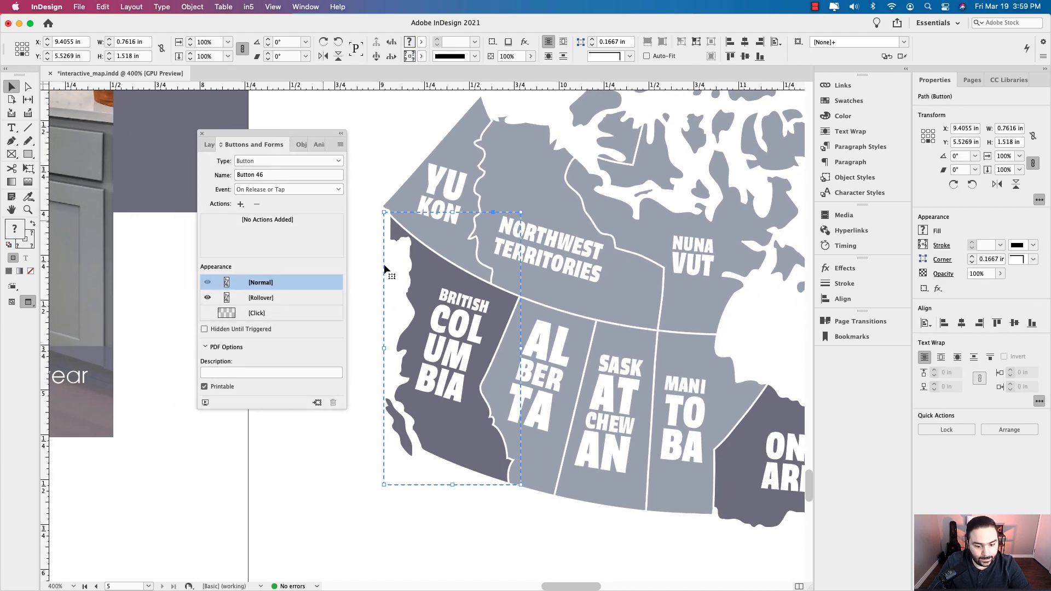
left_click(276, 176)
type("British Columbia")
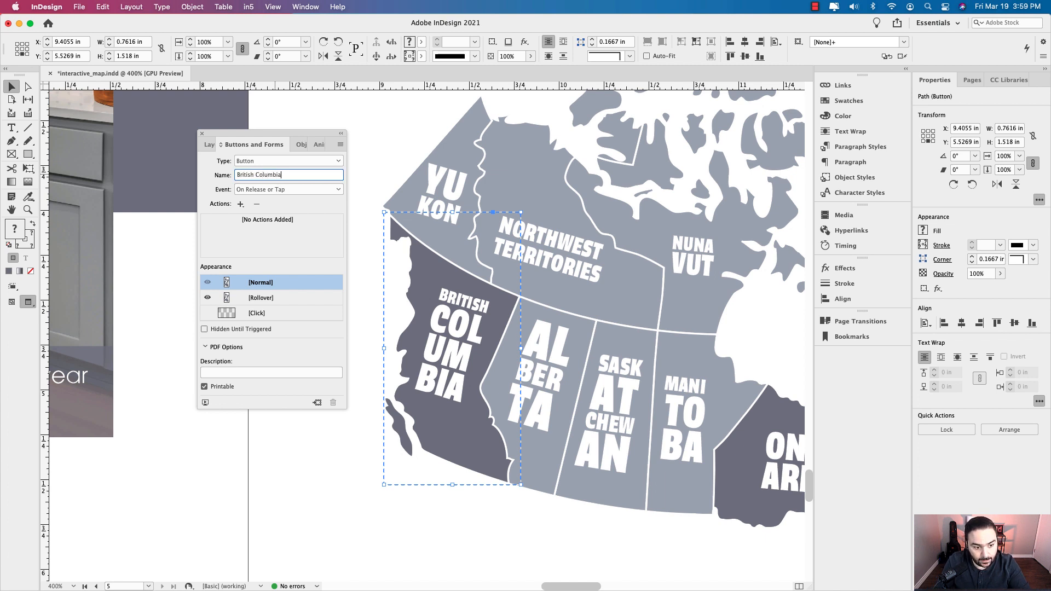
key("Return")
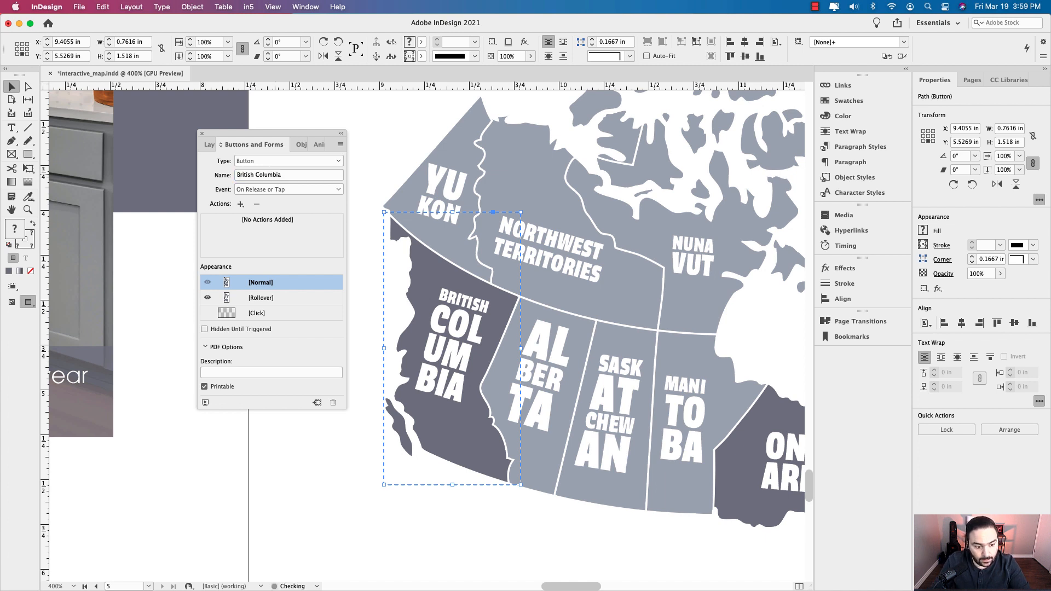
Check the British Columbia button's rollover appearance and add a Go To State action targeting State 1 of Provincial Housing Stats on release or tap
left_click(259, 297)
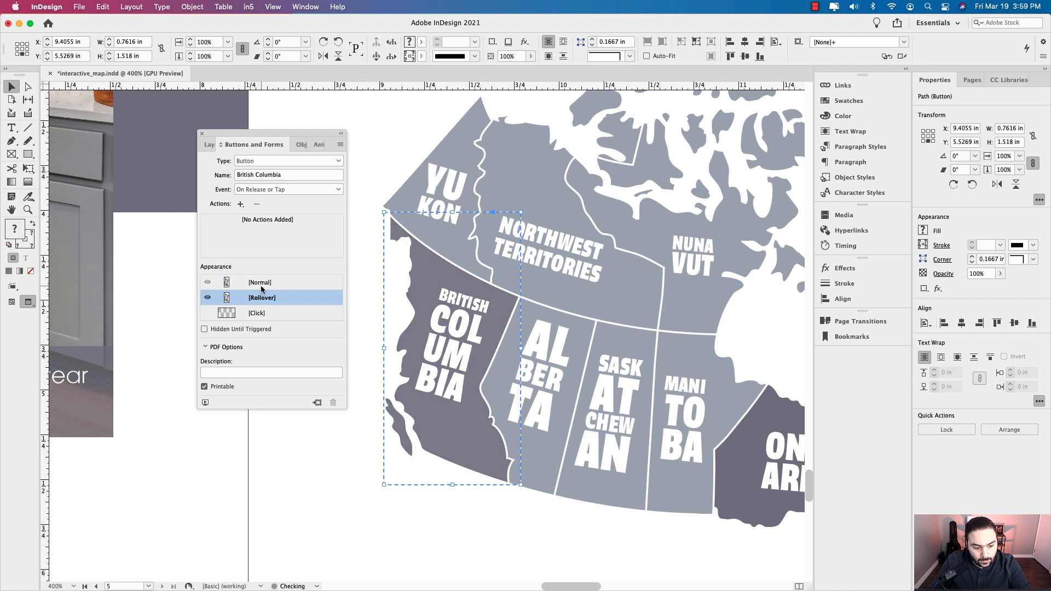
left_click(262, 285)
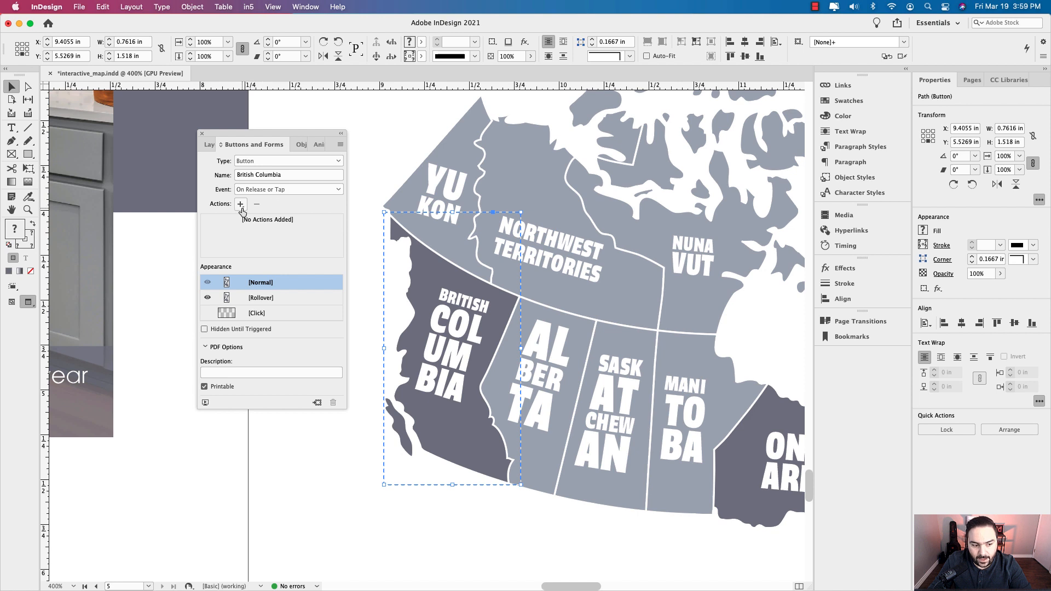
left_click(241, 207)
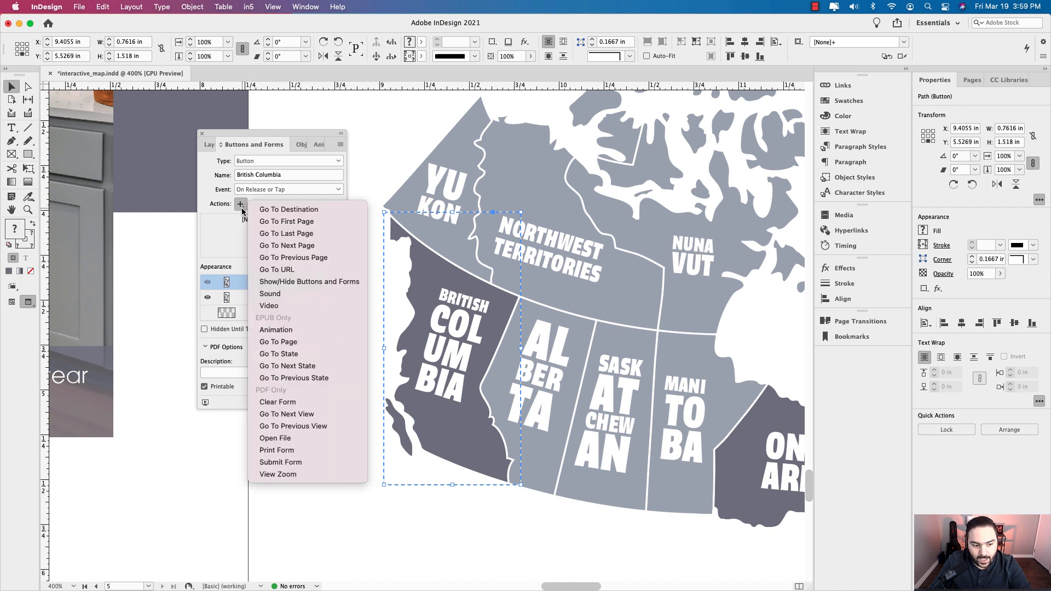
left_click(316, 354)
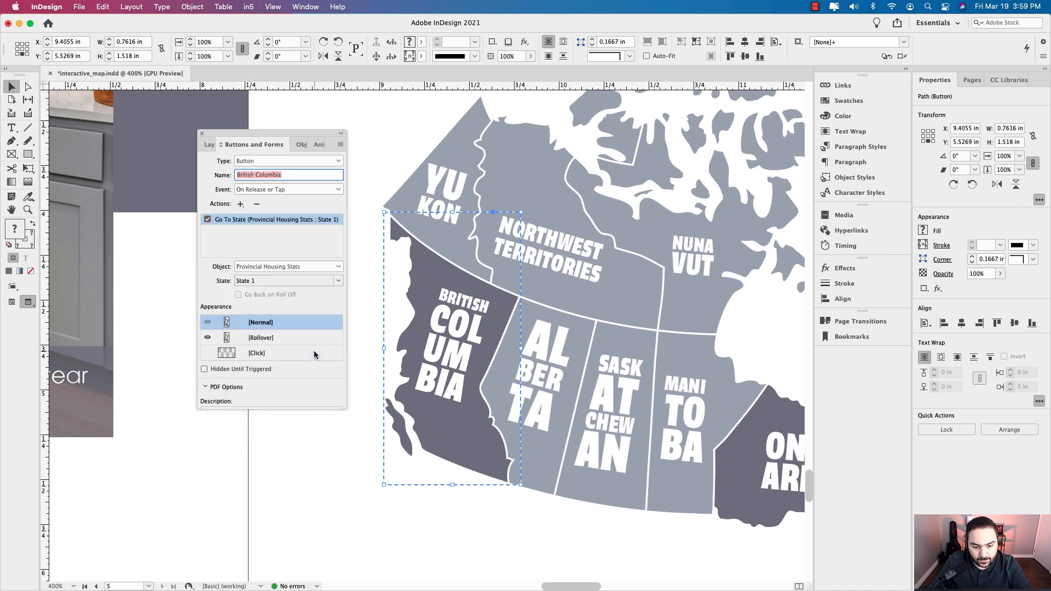
left_click(338, 280)
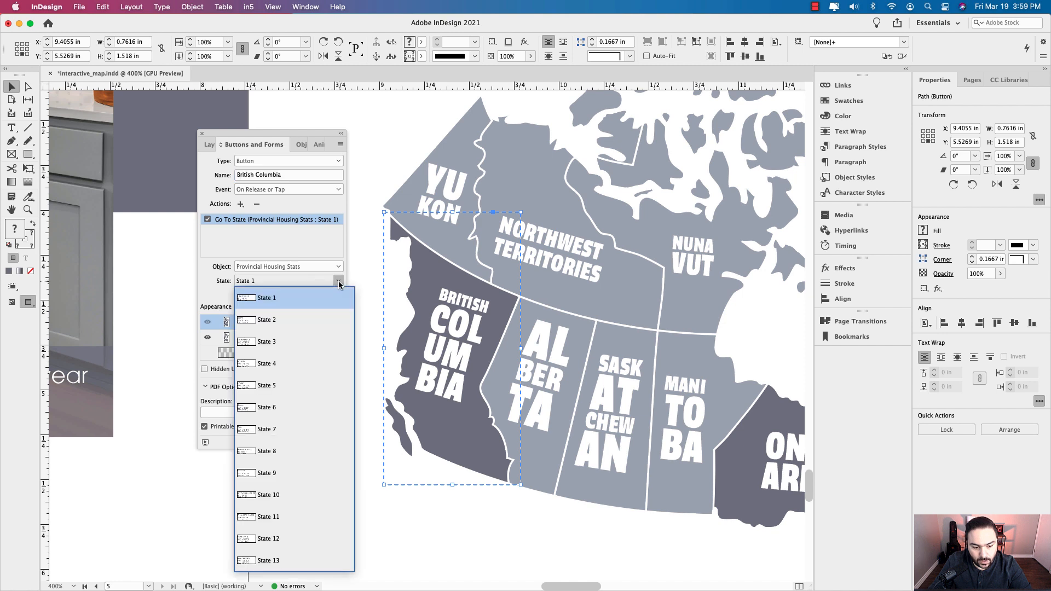
left_click(348, 296)
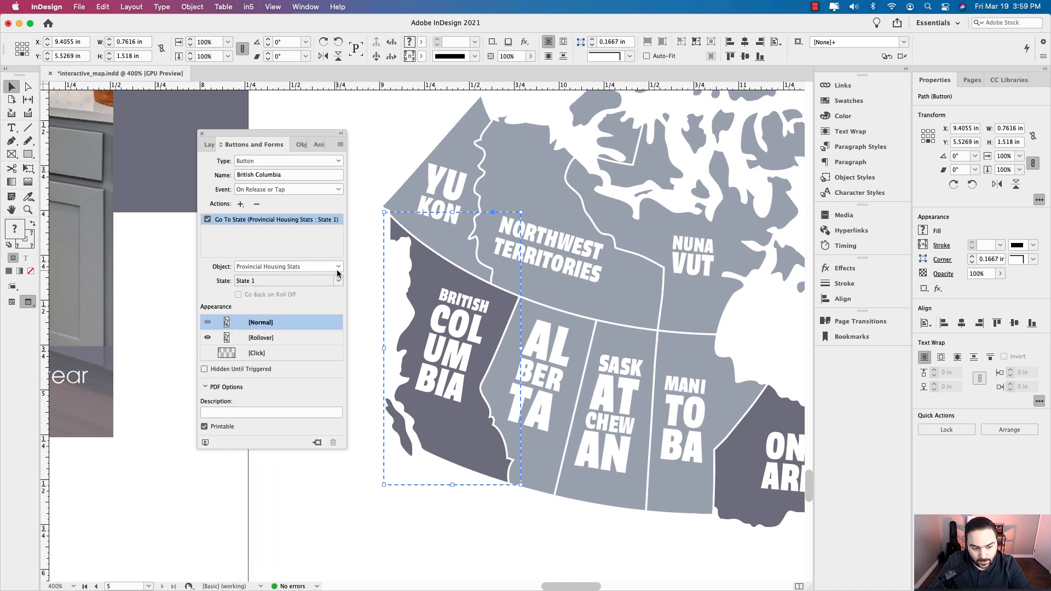
left_click(338, 269)
left_click(338, 270)
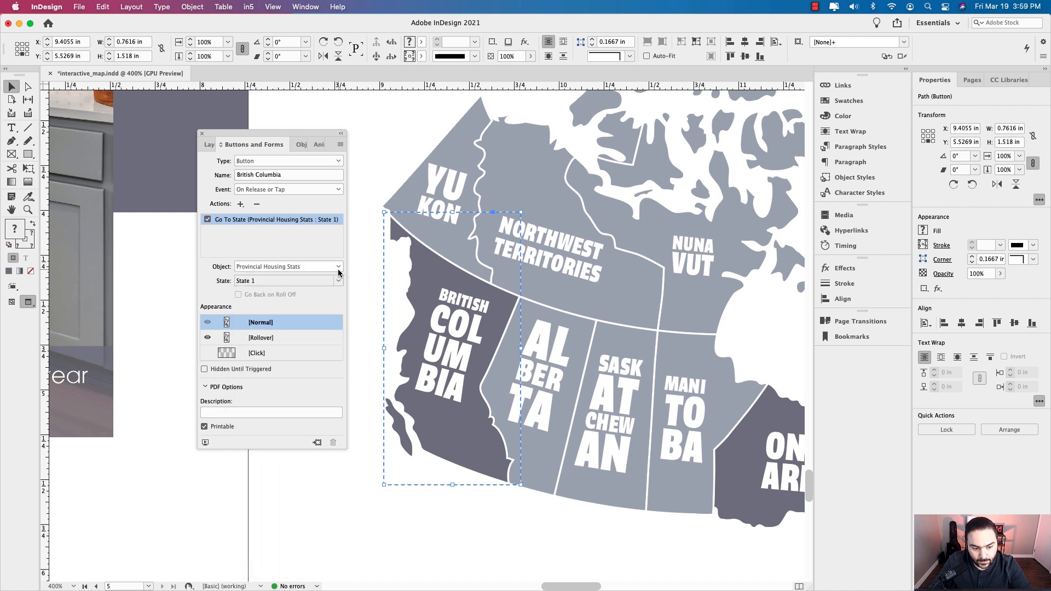
Rename the Alberta province's button as Alberta 2
left_click(523, 343)
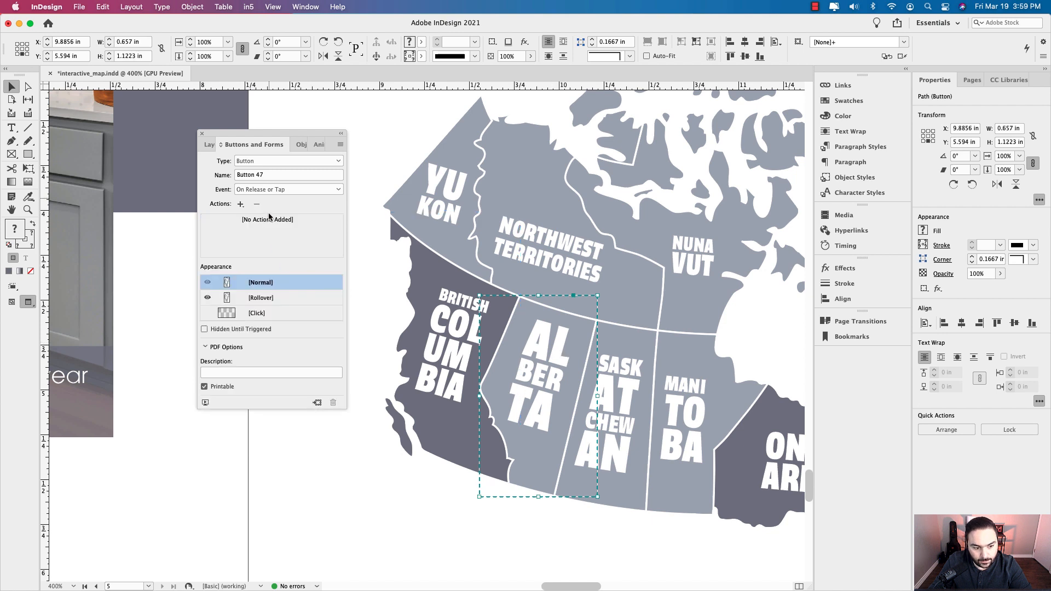
left_click(262, 175)
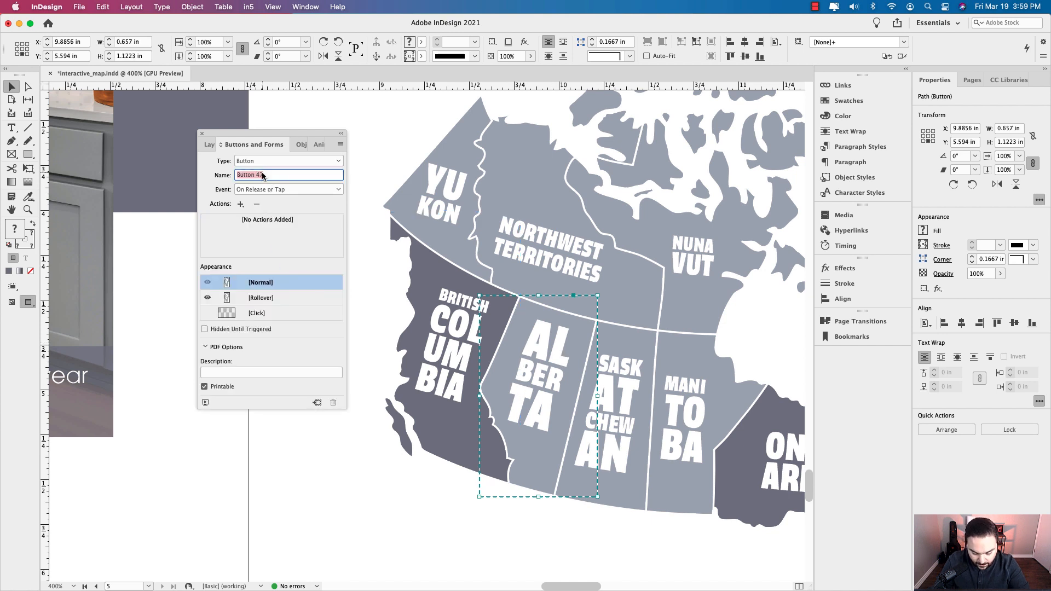
type("Alberta")
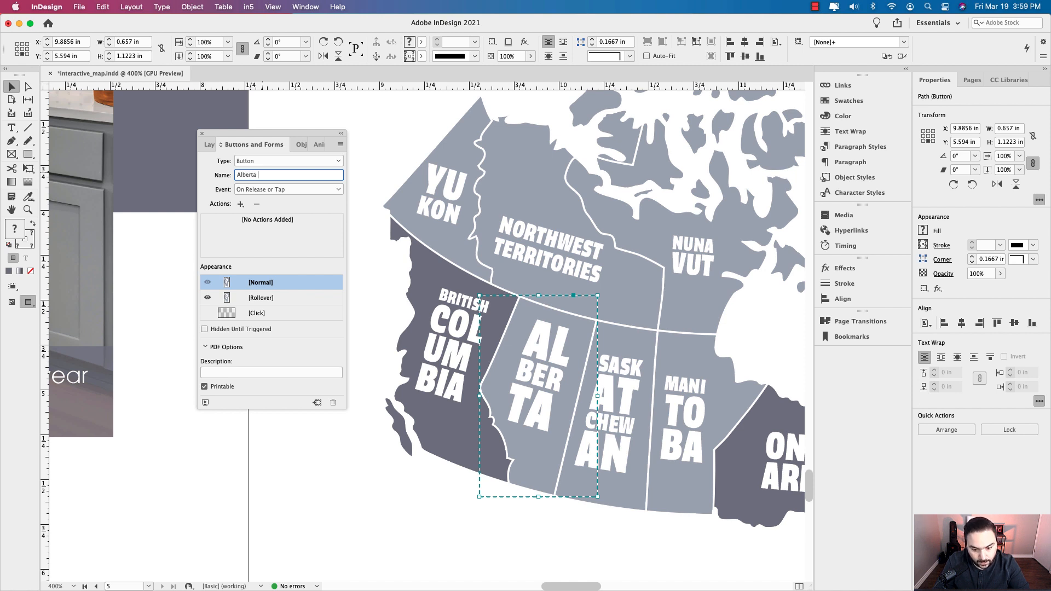
type(" 2")
key("Return")
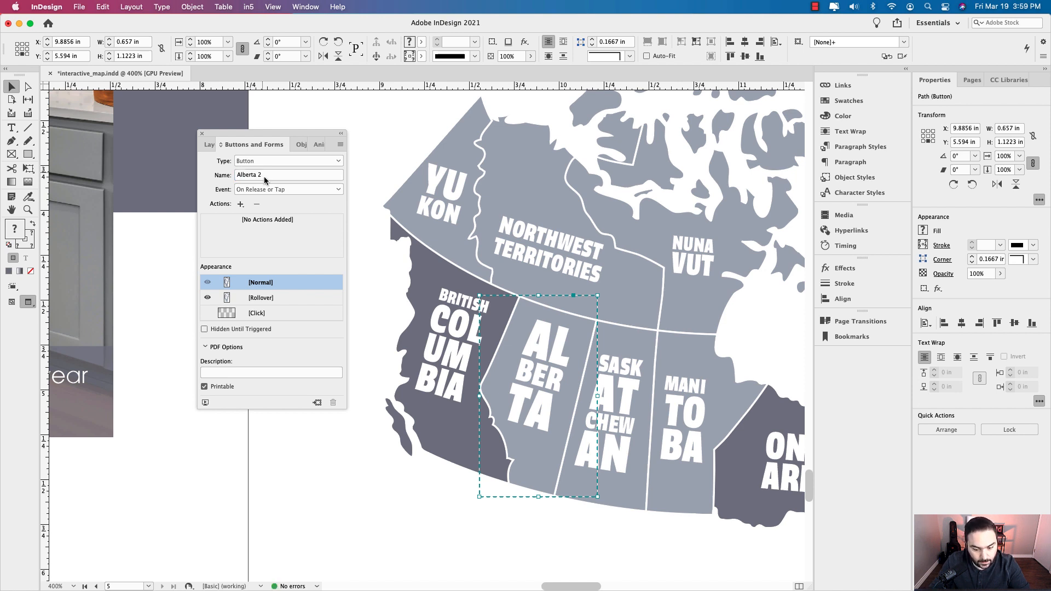
Add a Go To State action to the Alberta button, targeting State 2 of Provincial Housing Stats on release or tap
left_click(241, 206)
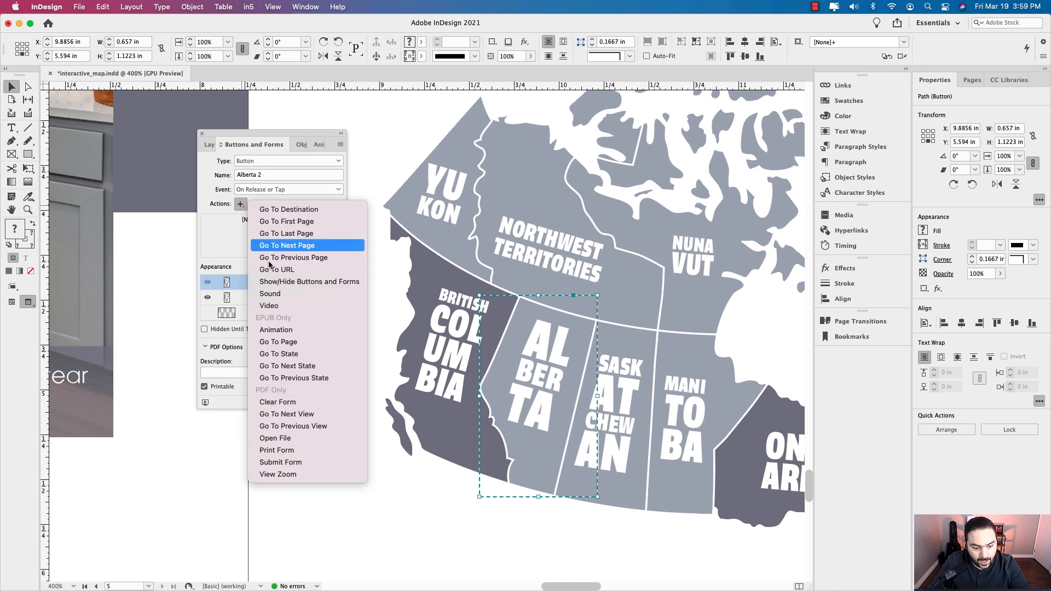
left_click(302, 359)
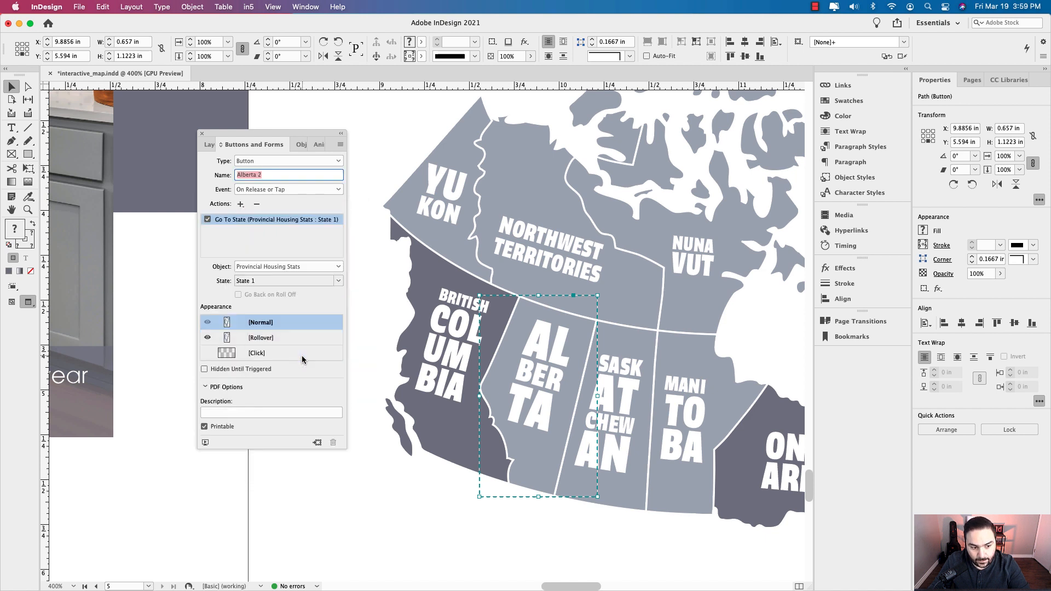
left_click(270, 282)
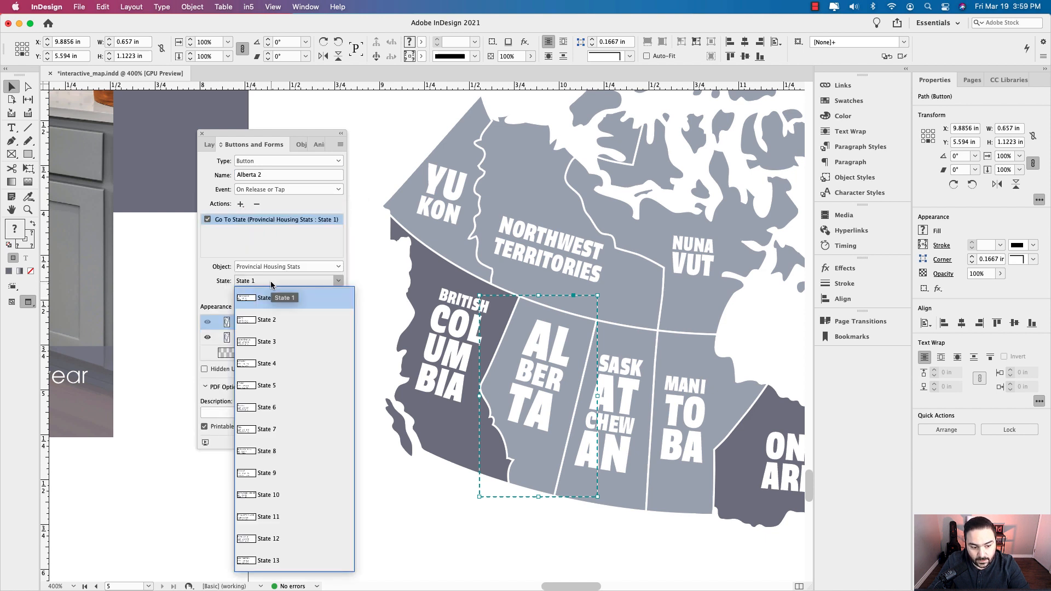
left_click(268, 320)
left_click(314, 267)
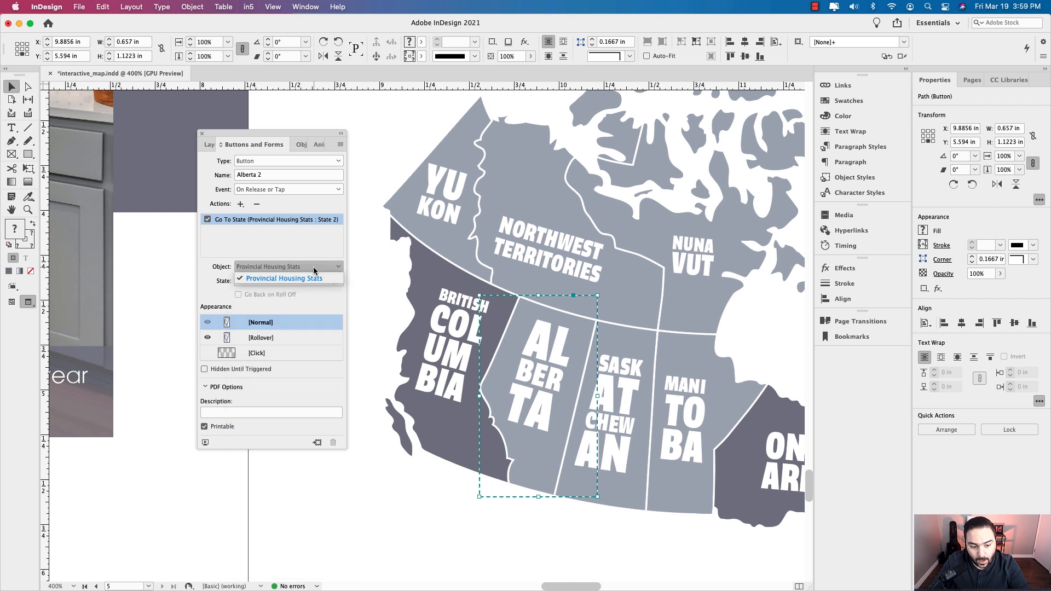
left_click(314, 269)
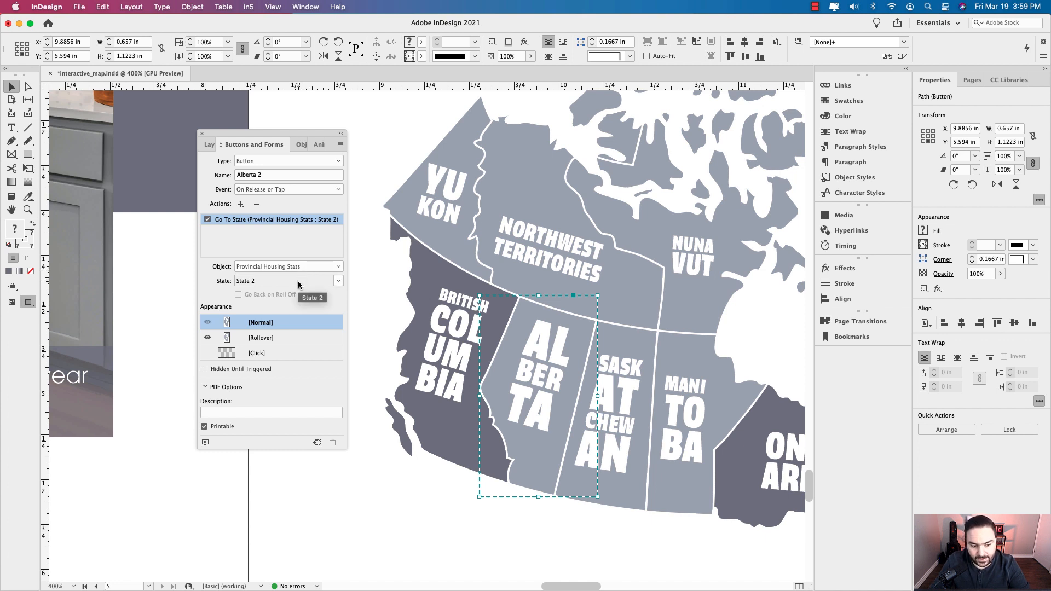
Rename the Saskatchewan province's button as Saskatchewan 2
left_click(638, 383)
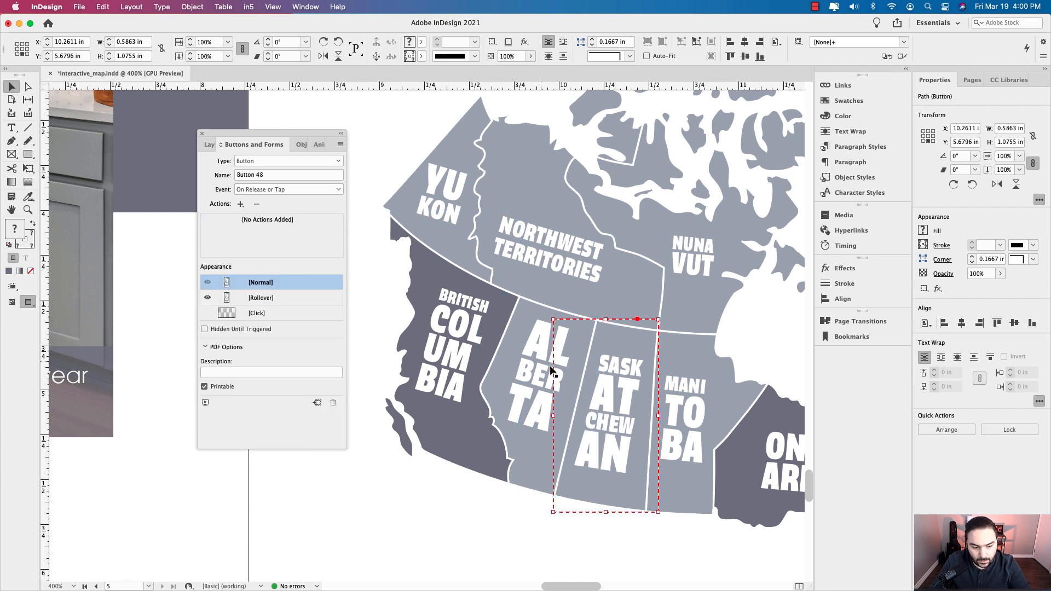
left_click(258, 175)
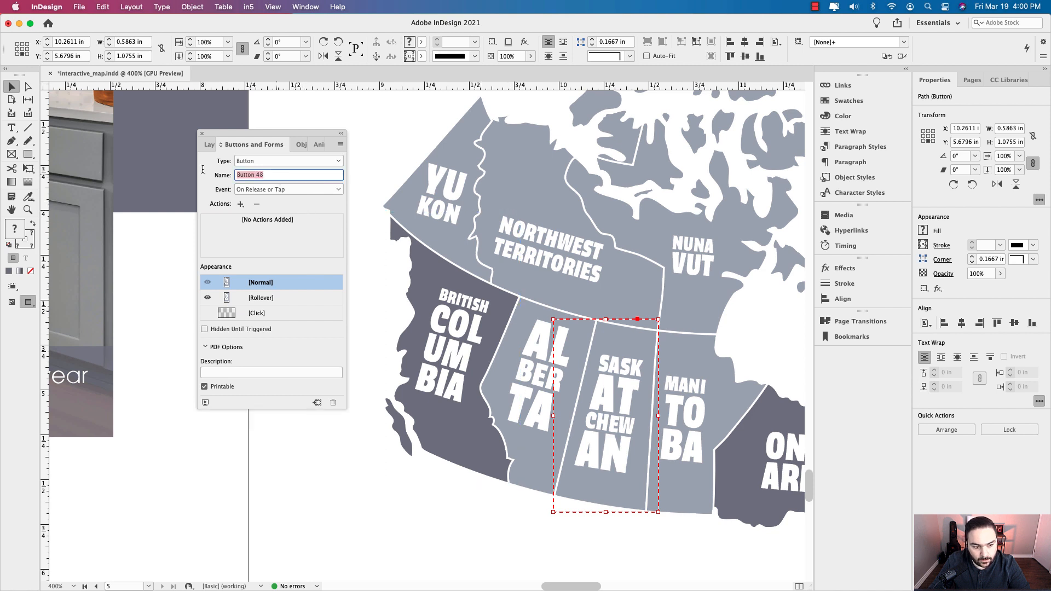
type("Skas")
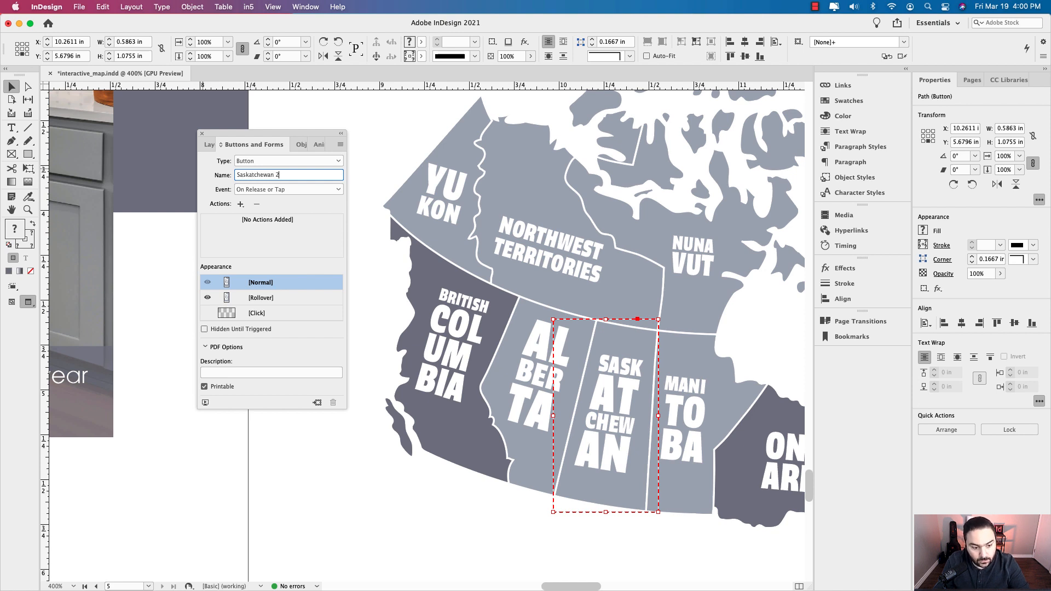
Add a Go To State action to the Saskatchewan button, targeting State 3 of Provincial Housing Stats on release or tap
left_click(240, 203)
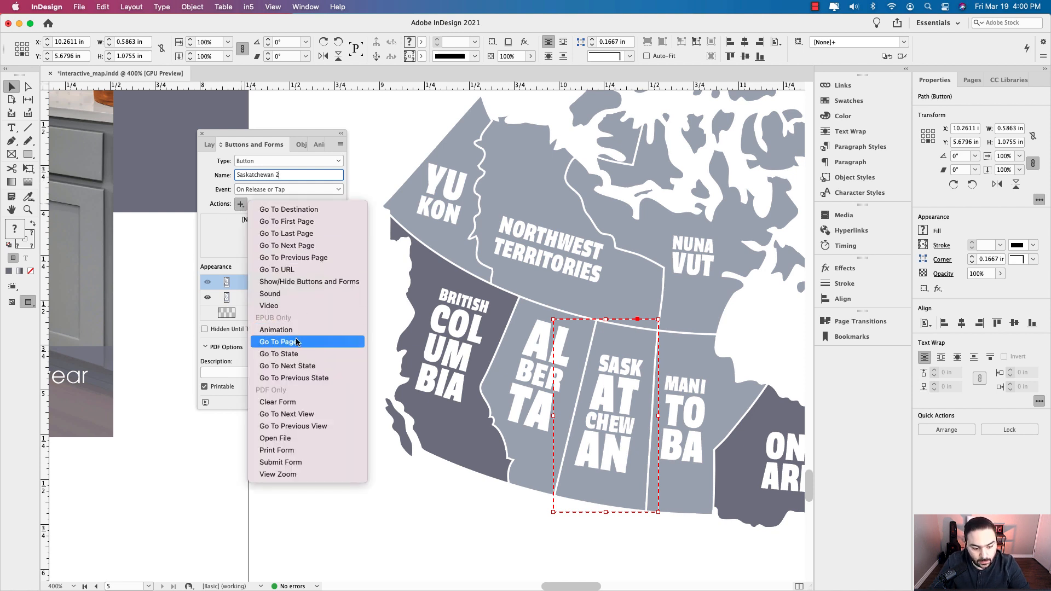
left_click(299, 354)
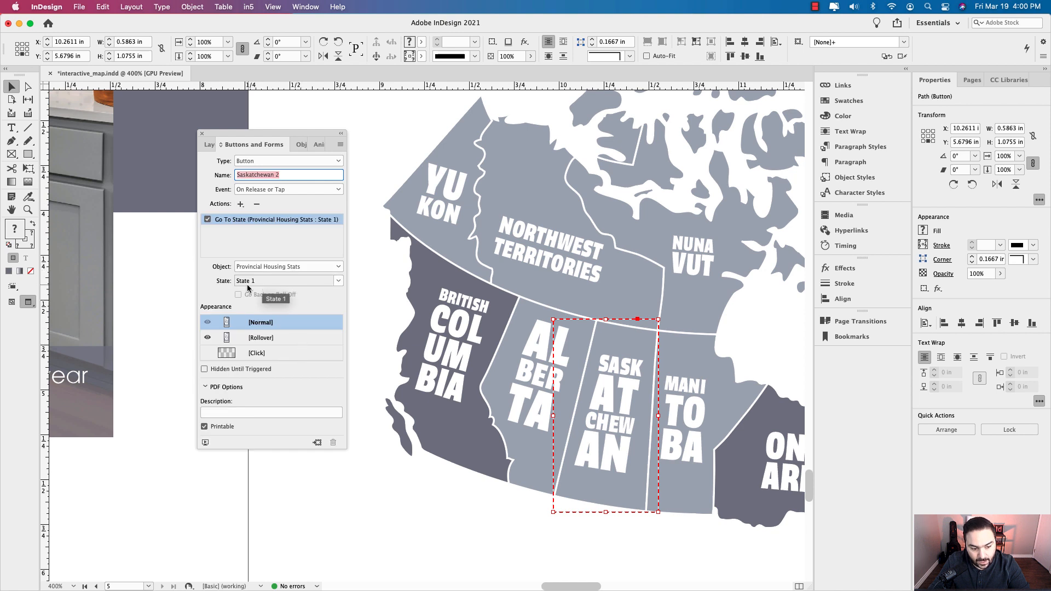
left_click(309, 281)
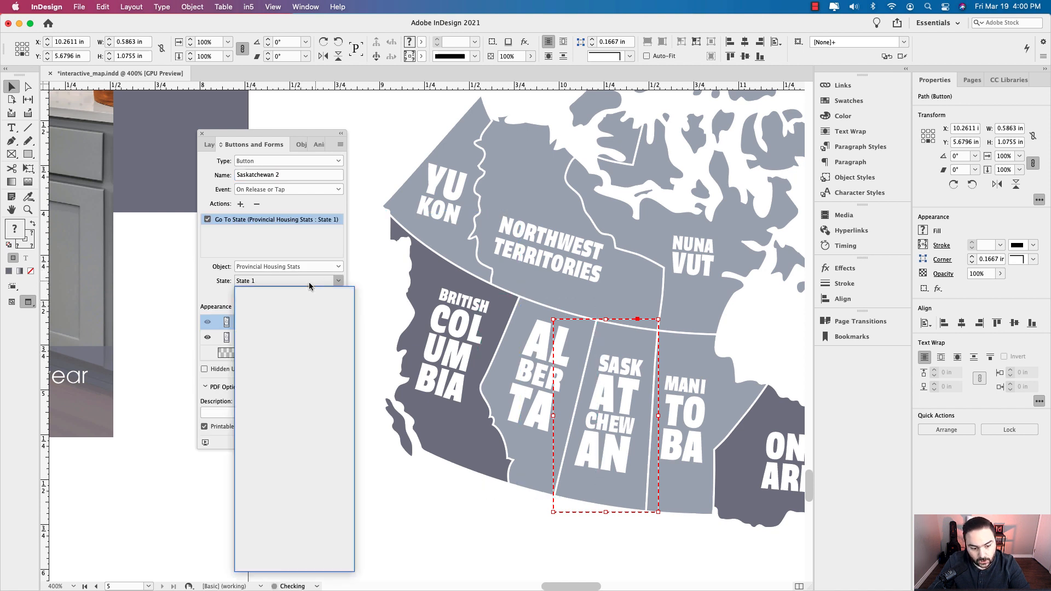
left_click(282, 281)
left_click(282, 282)
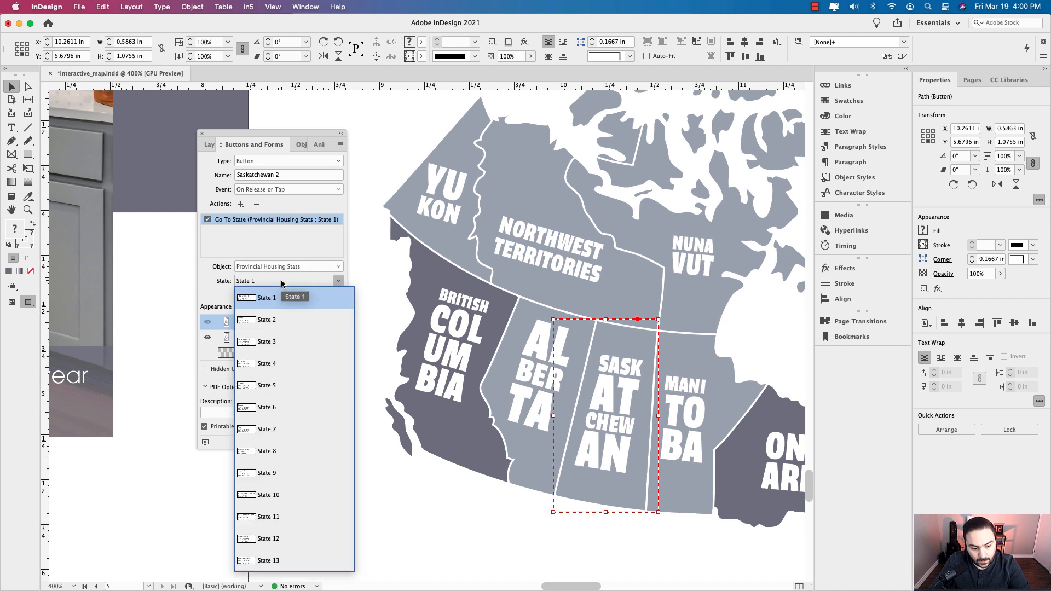
left_click(271, 338)
Rename the Manitoba province's button as Manitoba 2
left_click(682, 427)
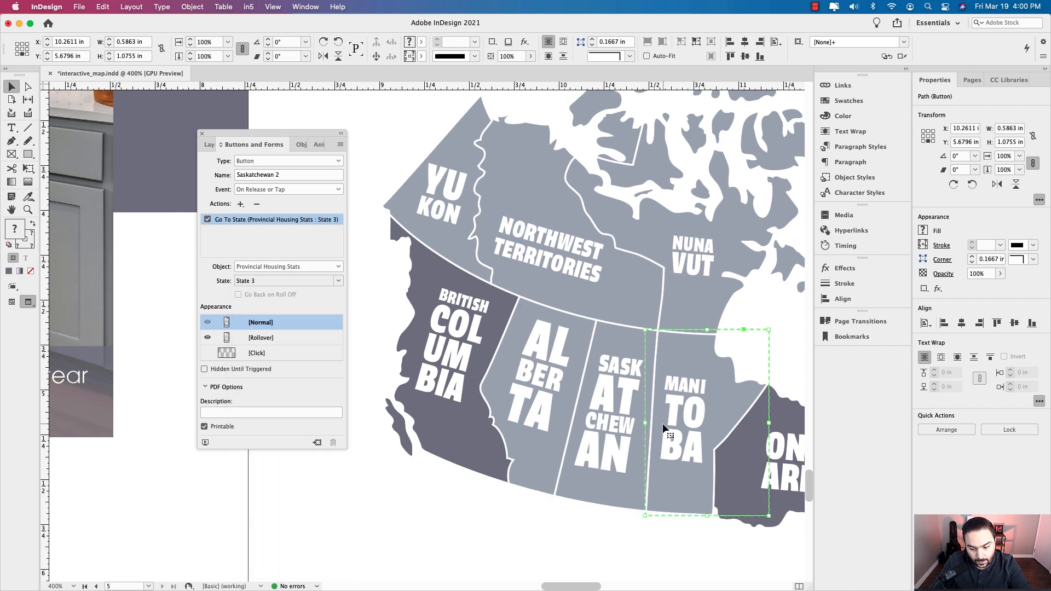
left_click(339, 190)
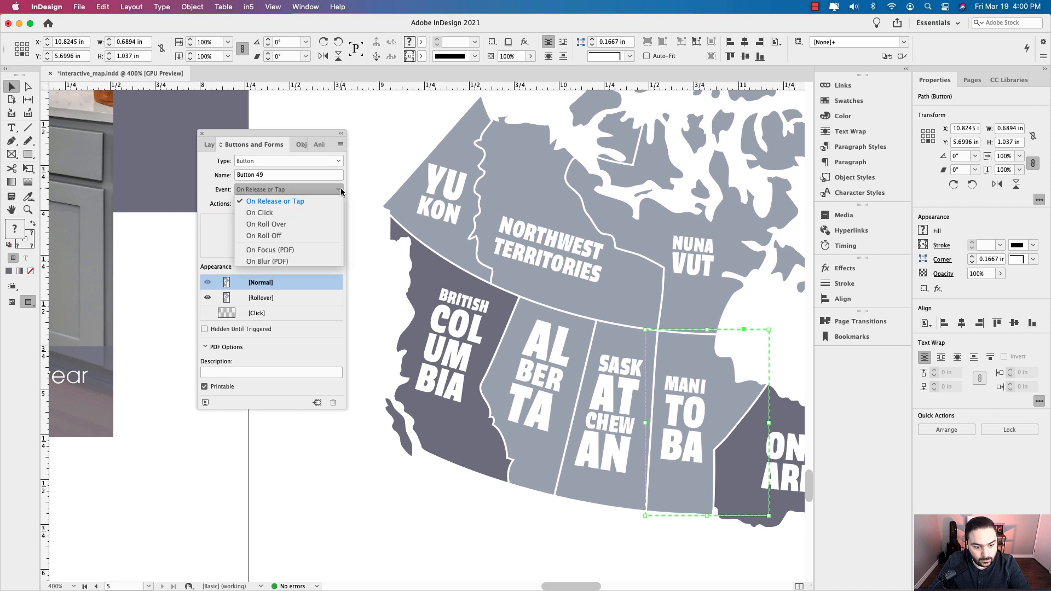
left_click(341, 191)
left_click_drag(273, 176, 215, 173)
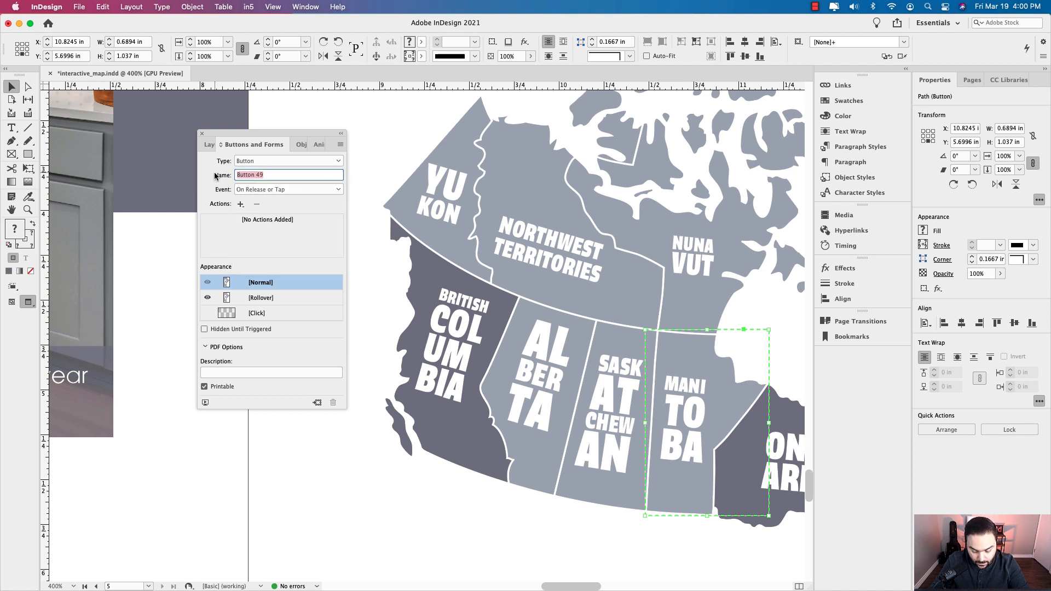
type("Manitoba 2")
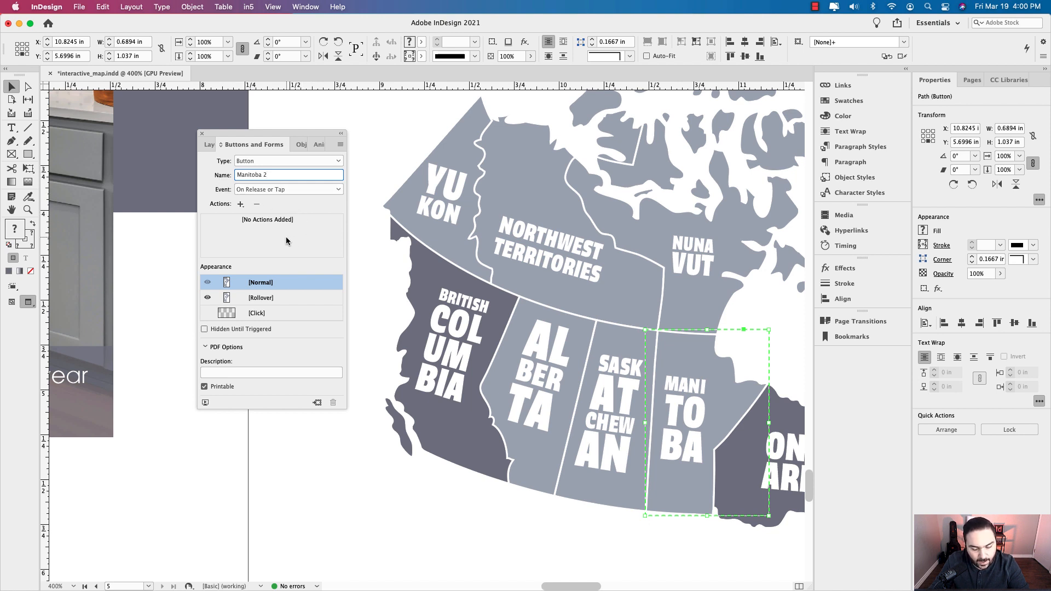
Add a Go To State action to the Manitoba button, targeting State 4 of Provincial Housing Stats on release or tap
left_click(241, 204)
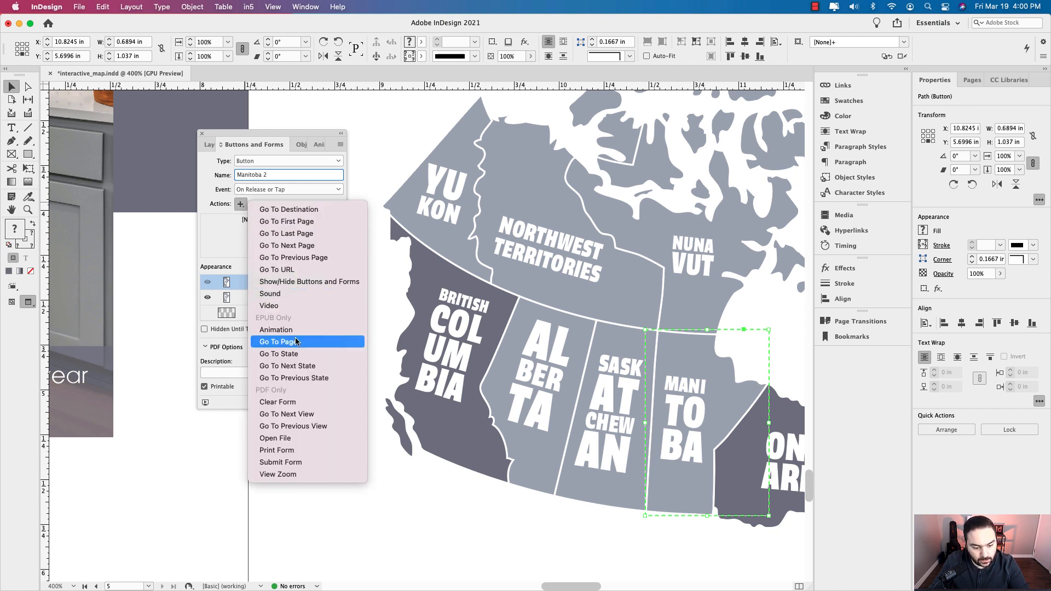
left_click(302, 358)
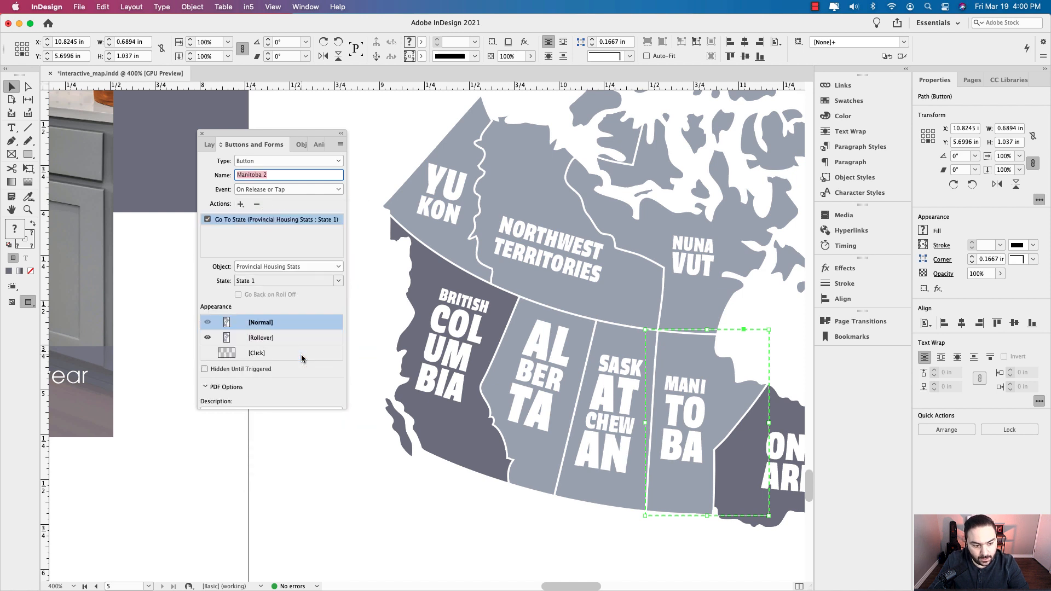
left_click(275, 281)
left_click(275, 282)
left_click(274, 282)
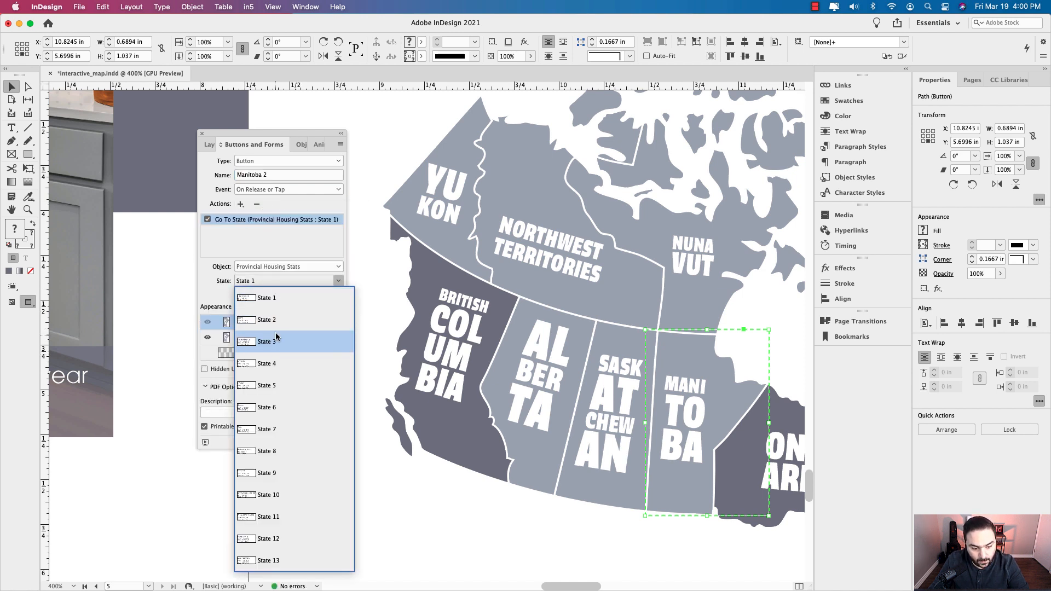
left_click(275, 366)
Examine the object states of the Provincial Housing Stats text frame and display State 2 to check which province it holds
scroll(579, 356, "right", 3)
scroll(579, 356, "down", 1)
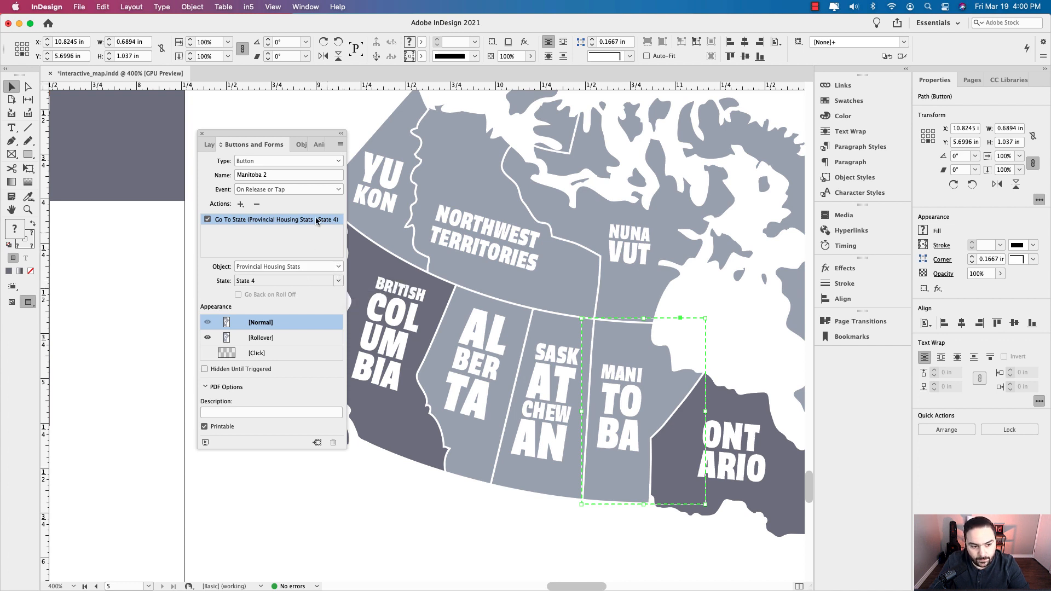
left_click(301, 144)
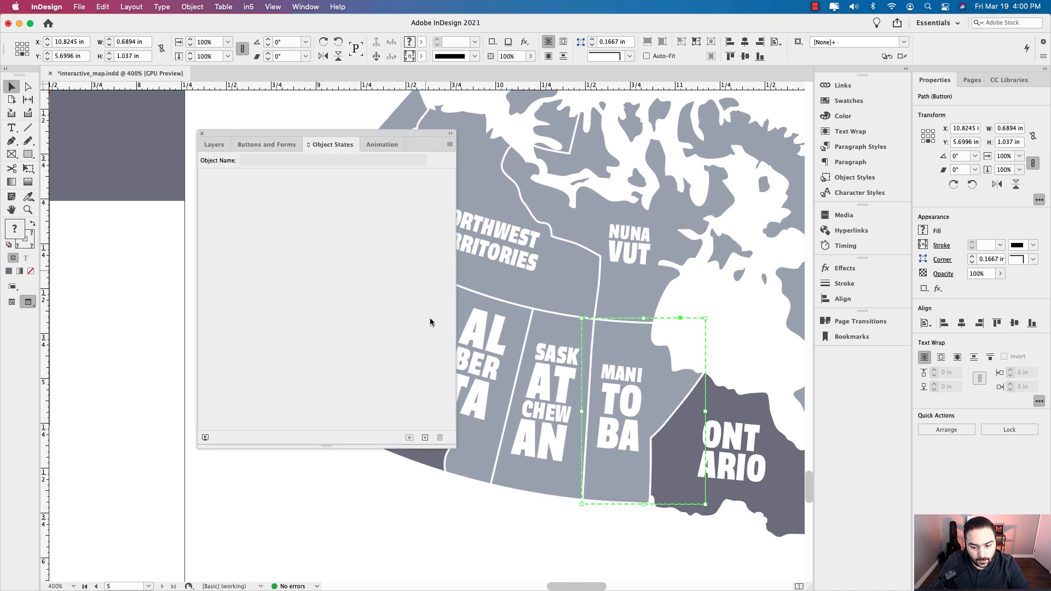
left_click(476, 497)
left_click_drag(756, 139, 537, 379)
left_click(611, 223)
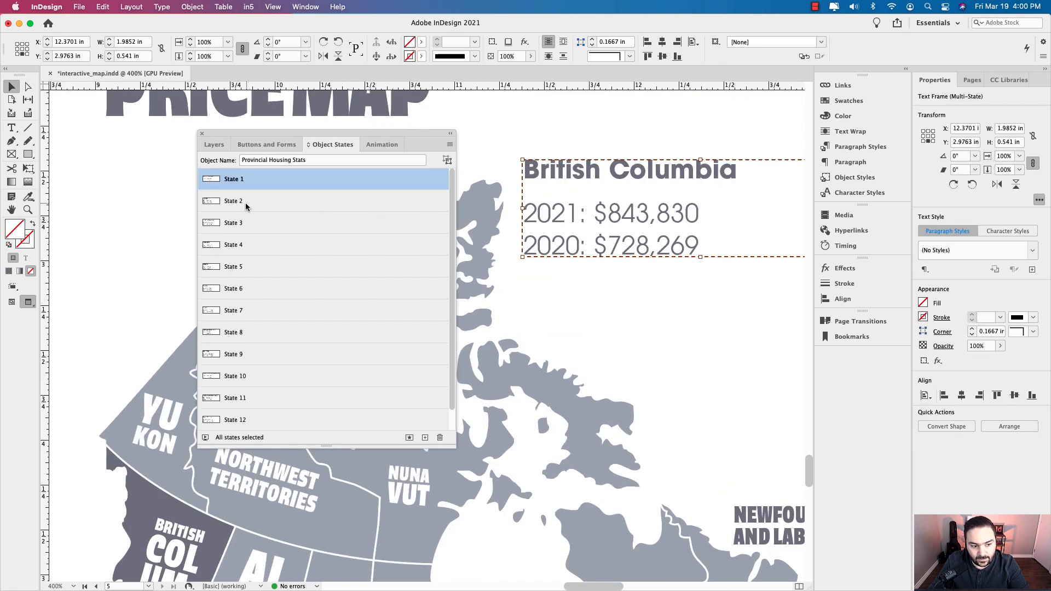
left_click(234, 203)
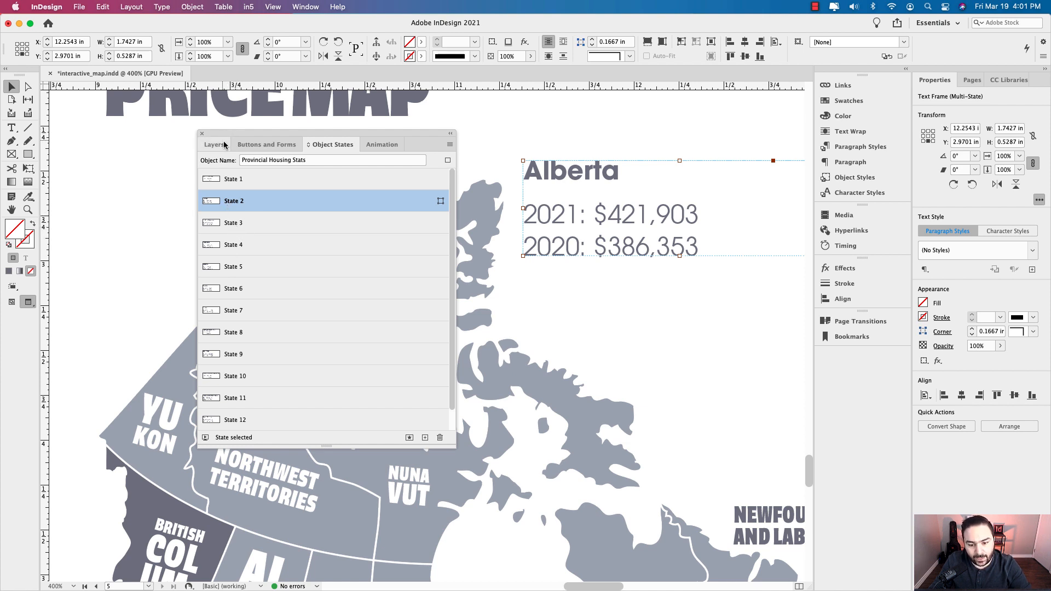
left_click(599, 339)
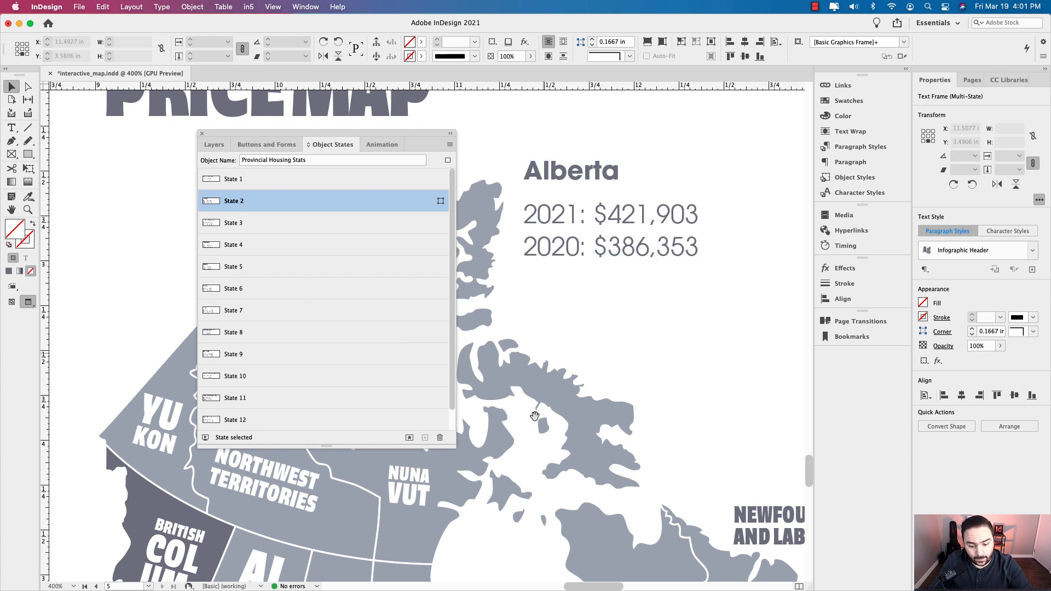
scroll(599, 338, "down", 10)
scroll(599, 338, "left", 5)
scroll(676, 250, "left", 4)
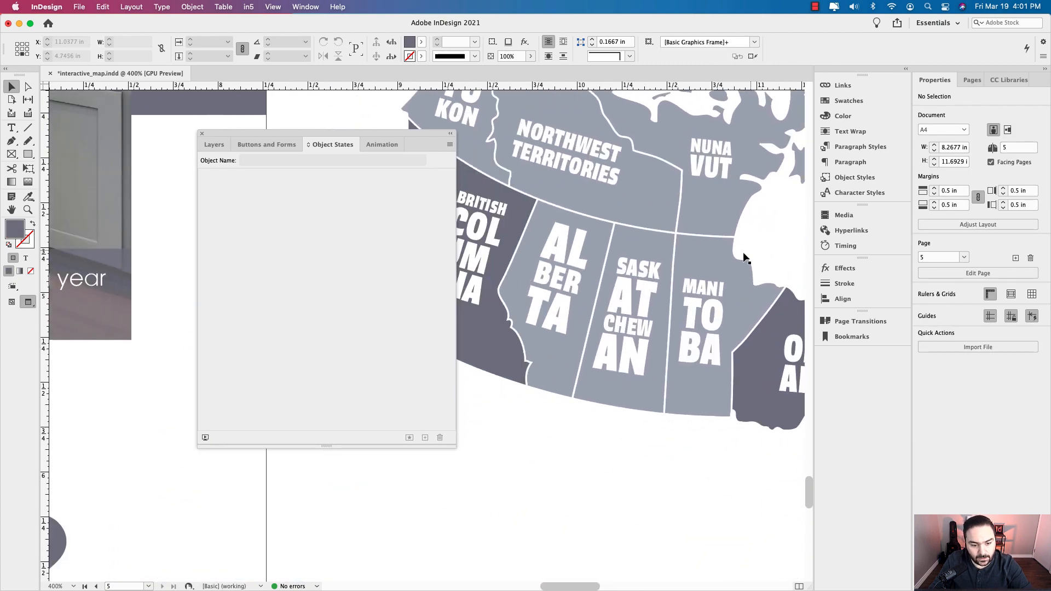
Check the button names and Go To State targets assigned to the Saskatchewan and Manitoba buttons
left_click(258, 144)
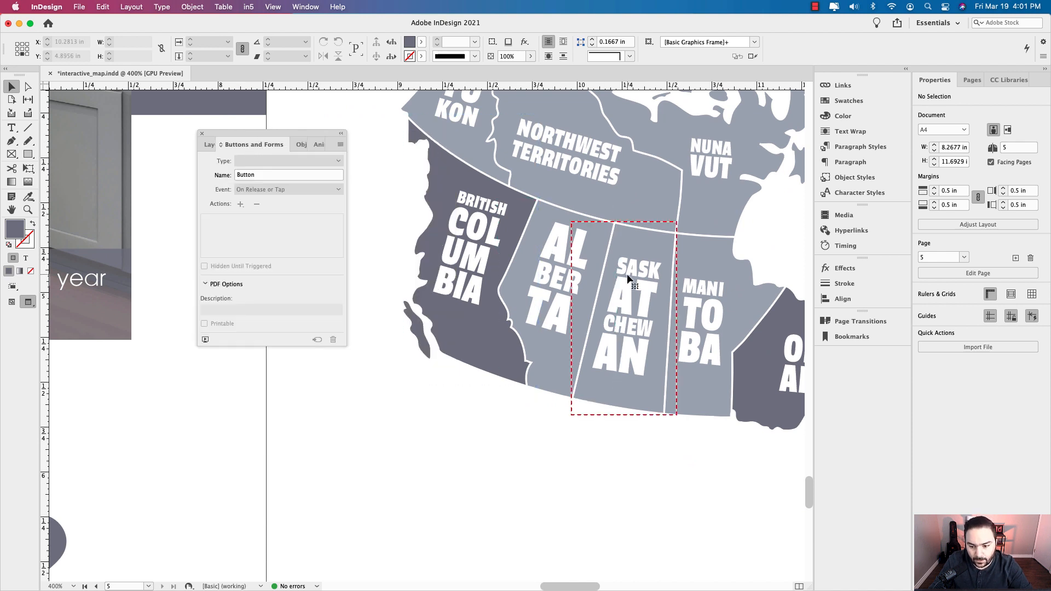
left_click(625, 298)
scroll(625, 297, "right", 3)
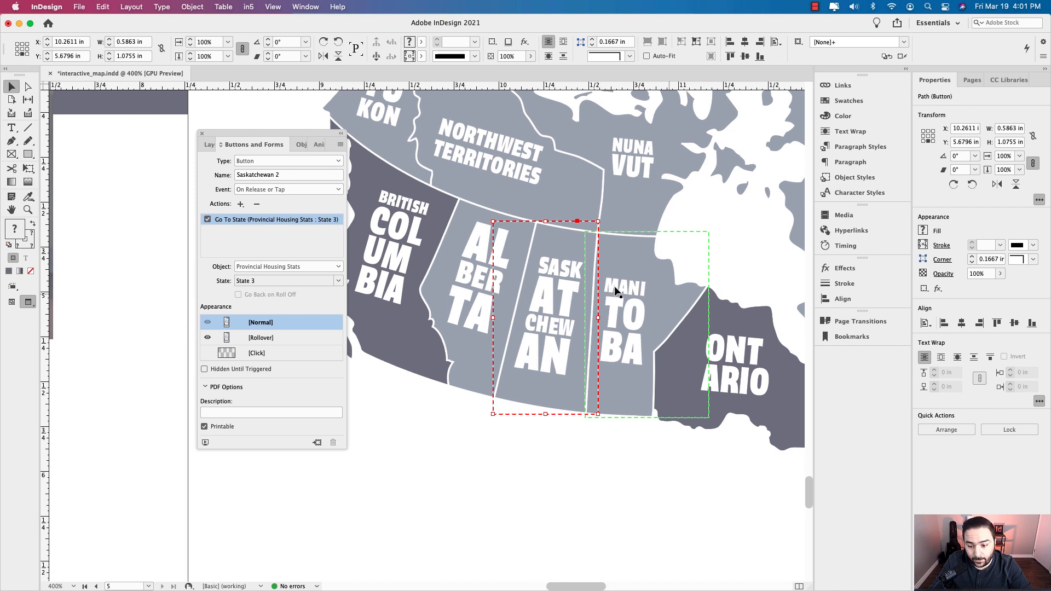
left_click(718, 244)
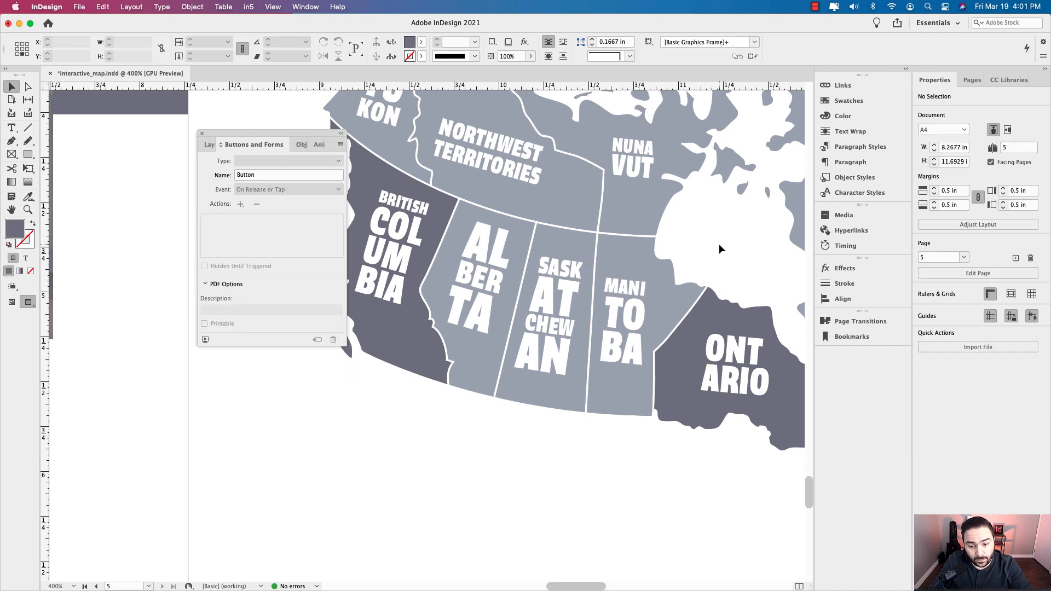
left_click(621, 271)
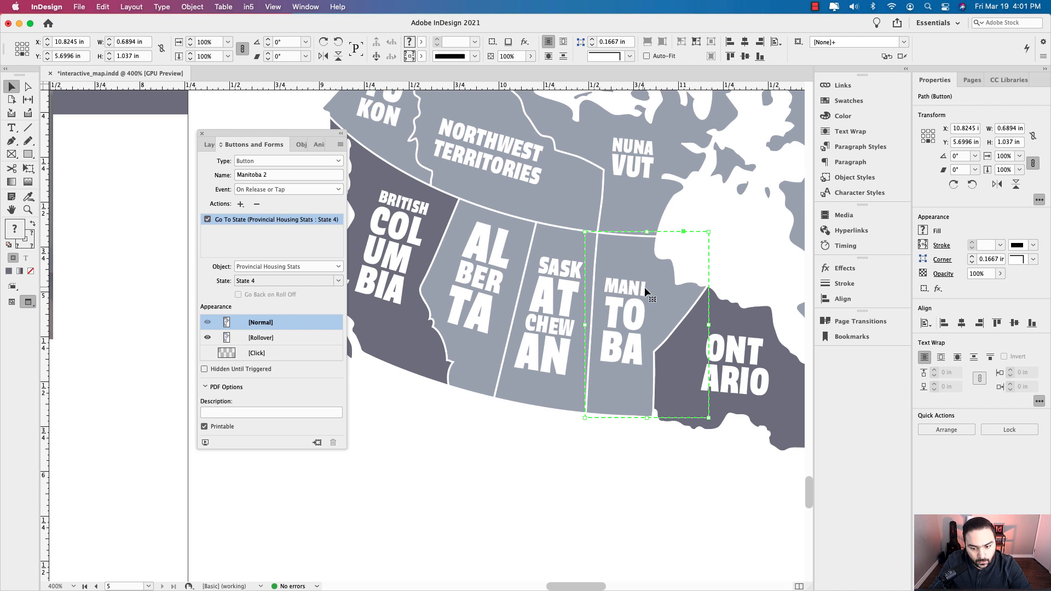
Rename the Ontario province's button as Ontario 2
left_click(749, 344)
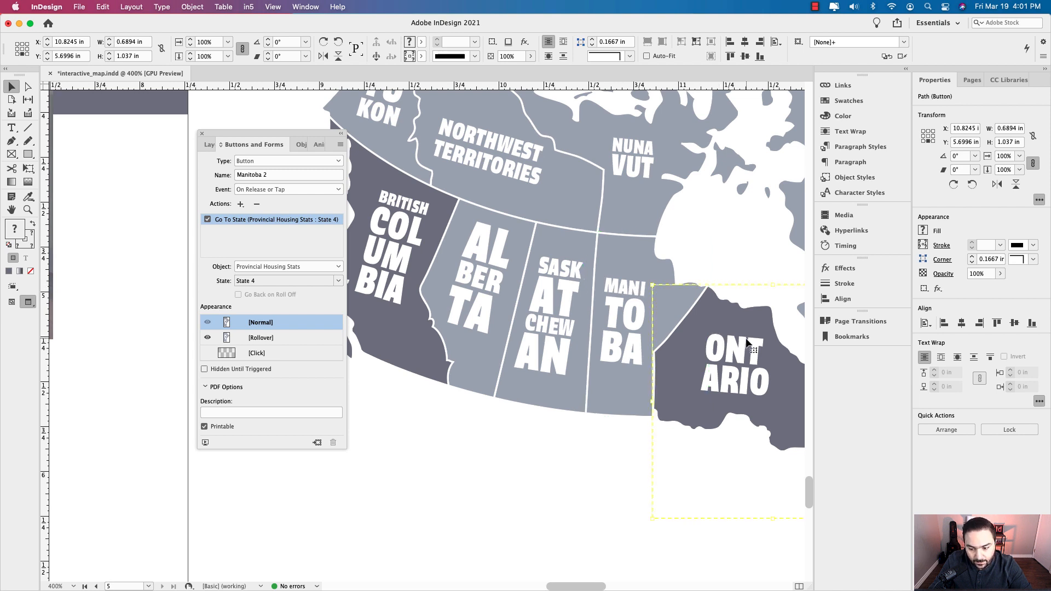
triple_click(316, 176)
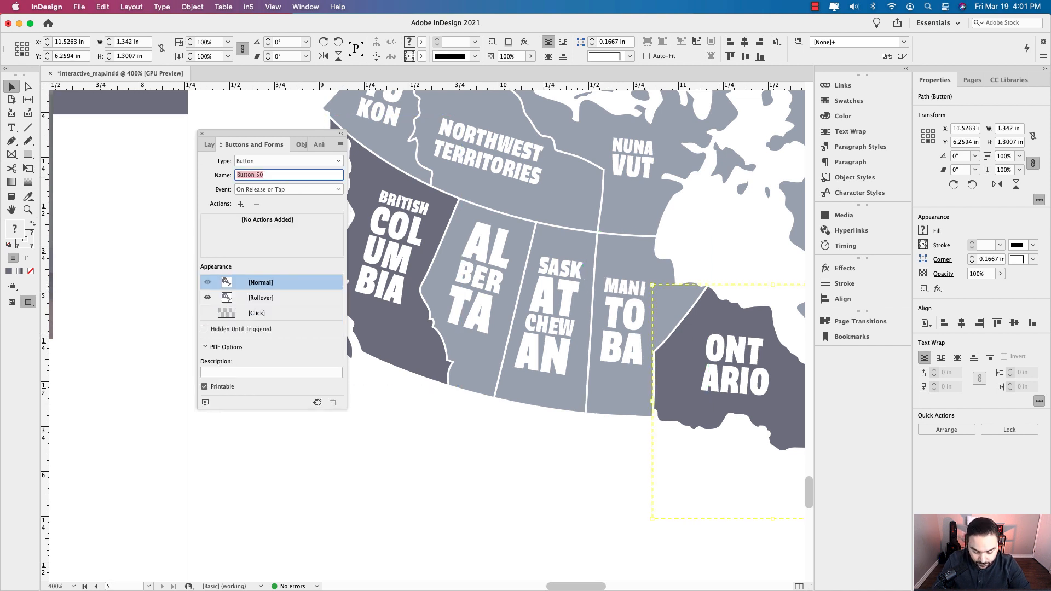
type("Ontario 2")
key("Return")
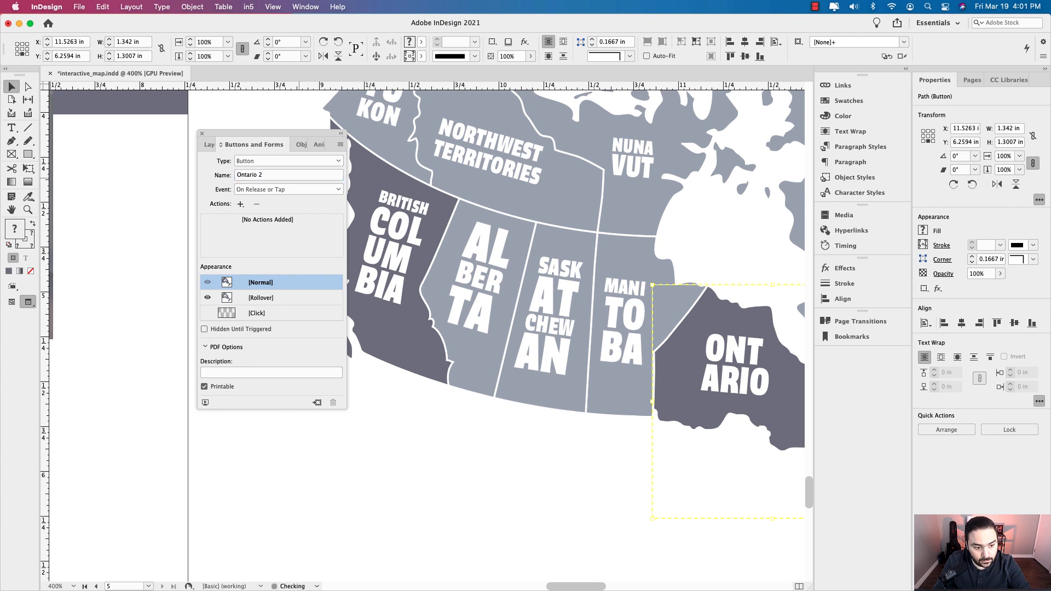
Add a Go To State action to the Ontario button, targeting State 5 of Provincial Housing Stats on release or tap
left_click(240, 204)
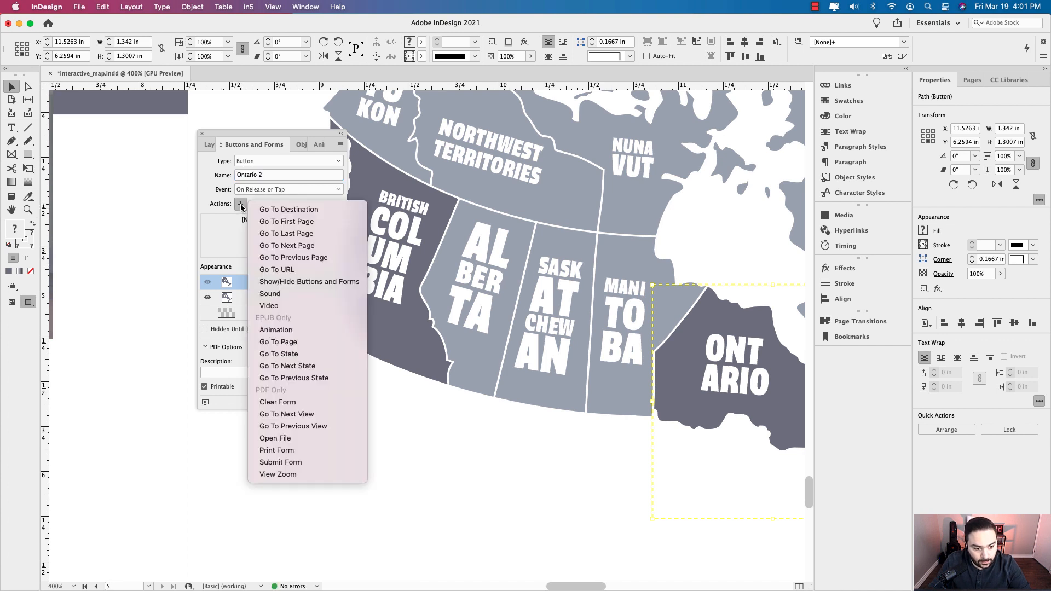
left_click(279, 354)
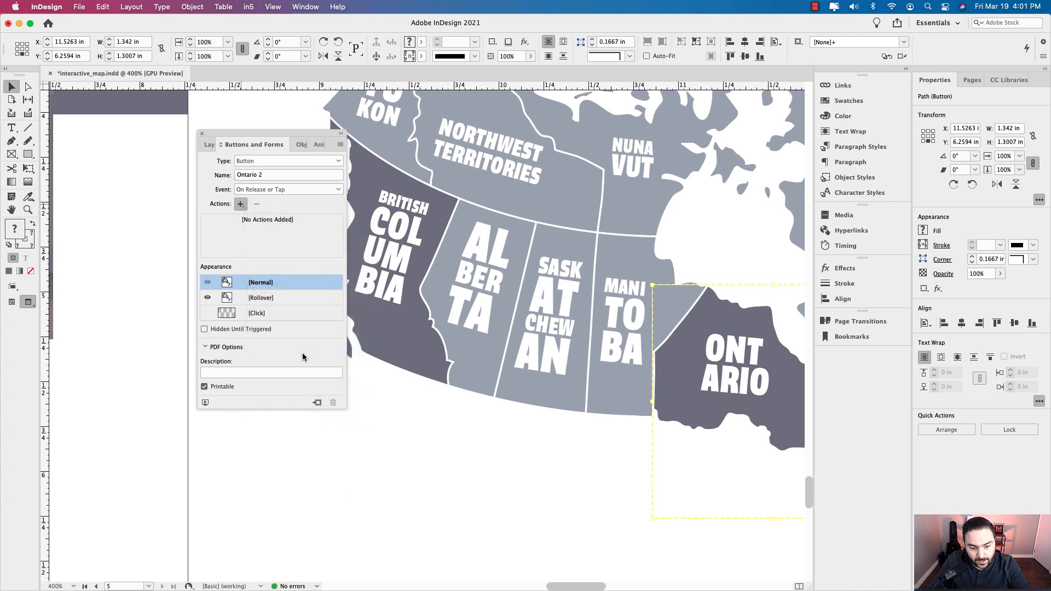
left_click(336, 280)
left_click(336, 280)
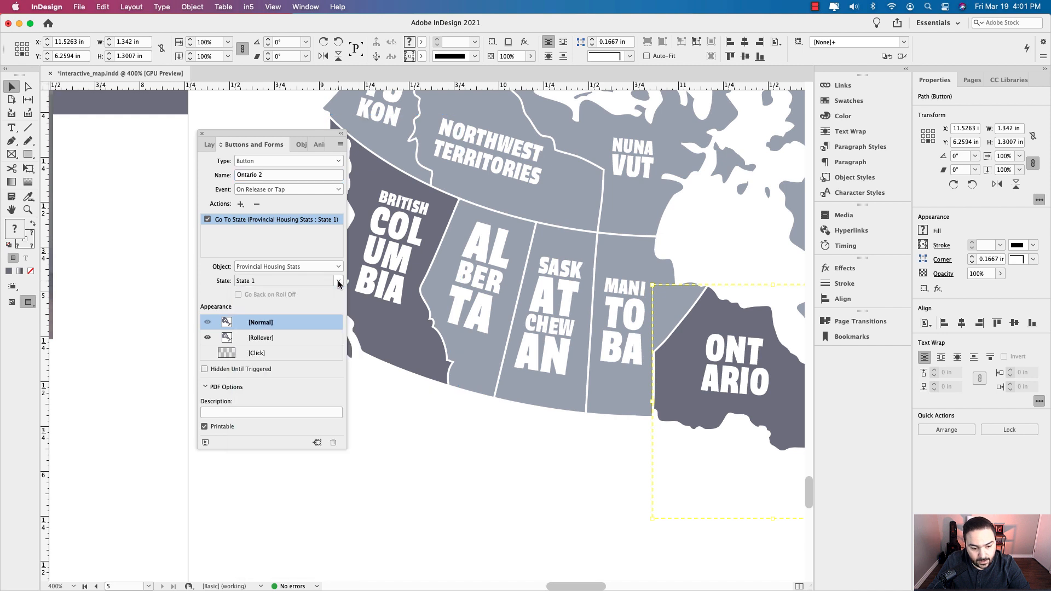
left_click(336, 281)
left_click(274, 385)
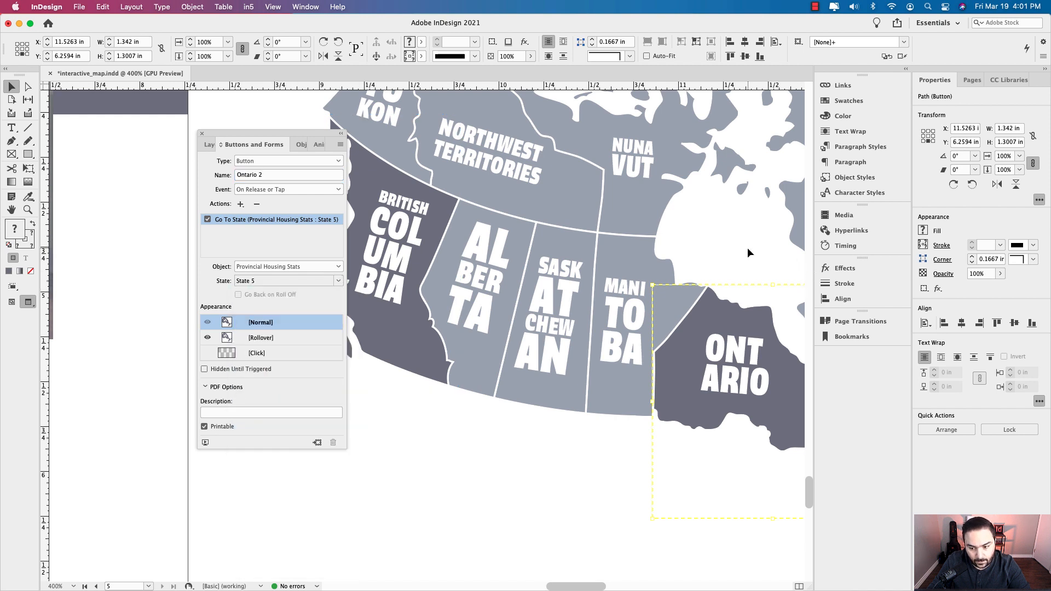
left_click(674, 265)
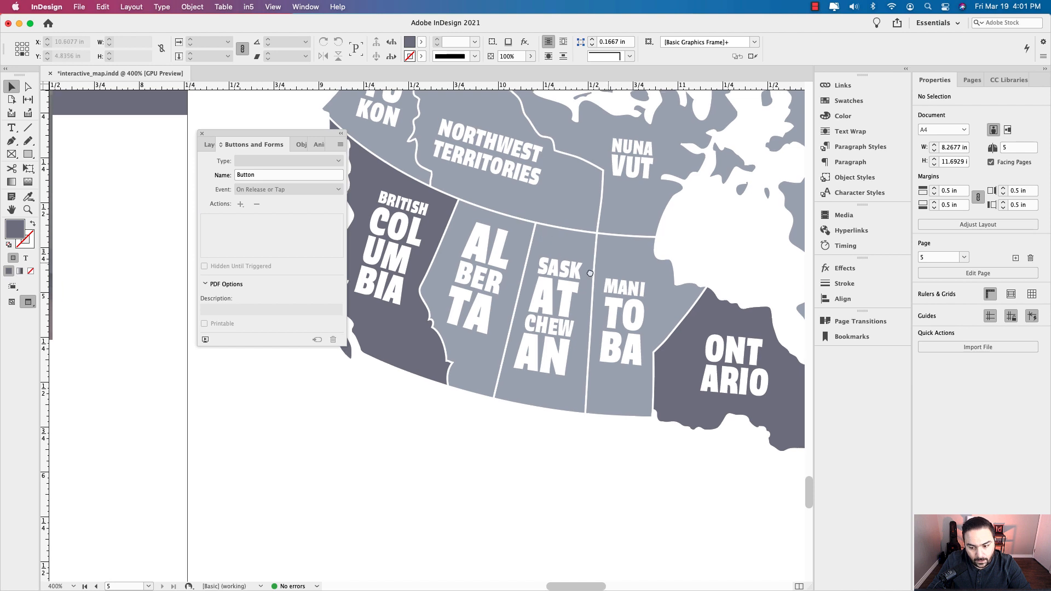
Add a Go To State action to the Quebec 2 button, targeting State 6 of Provincial Housing Stats on release or tap
scroll(661, 377, "right", 6)
scroll(661, 377, "up", 2)
left_click(661, 376)
scroll(661, 377, "right", 5)
scroll(661, 376, "down", 2)
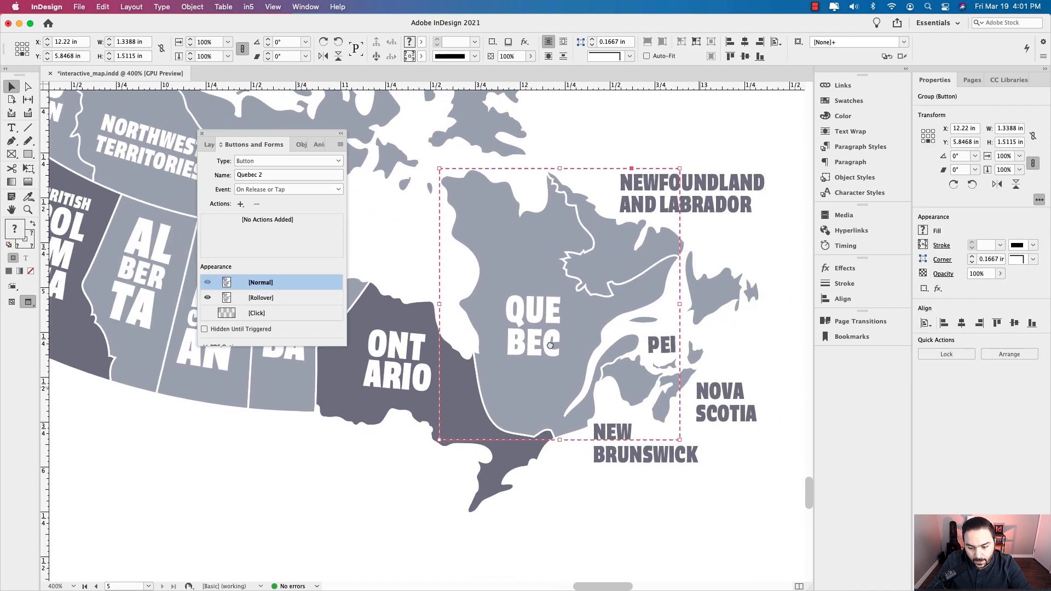
left_click(272, 175)
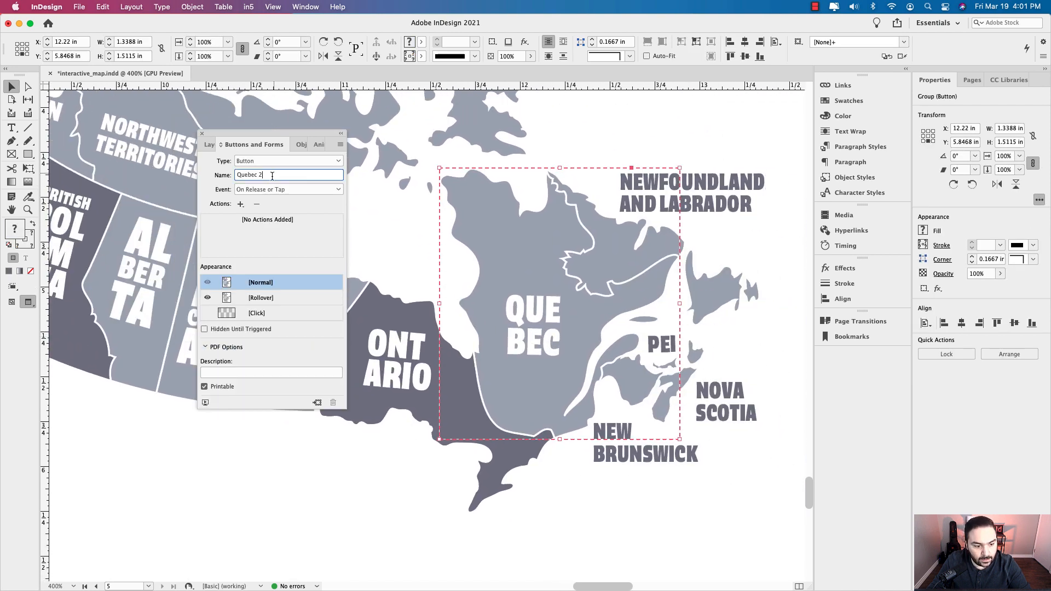
left_click(241, 204)
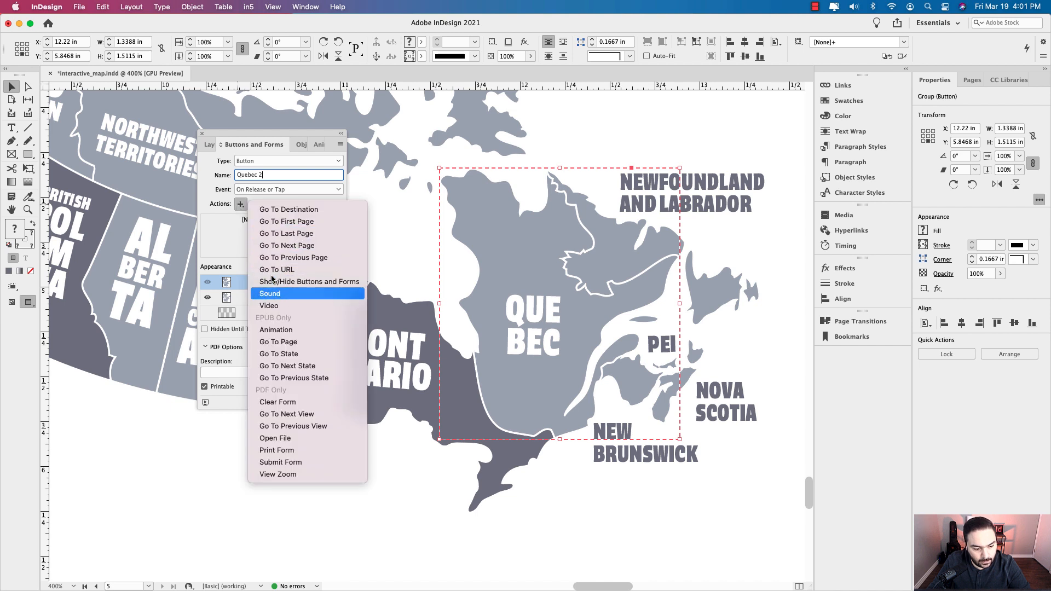
left_click(296, 353)
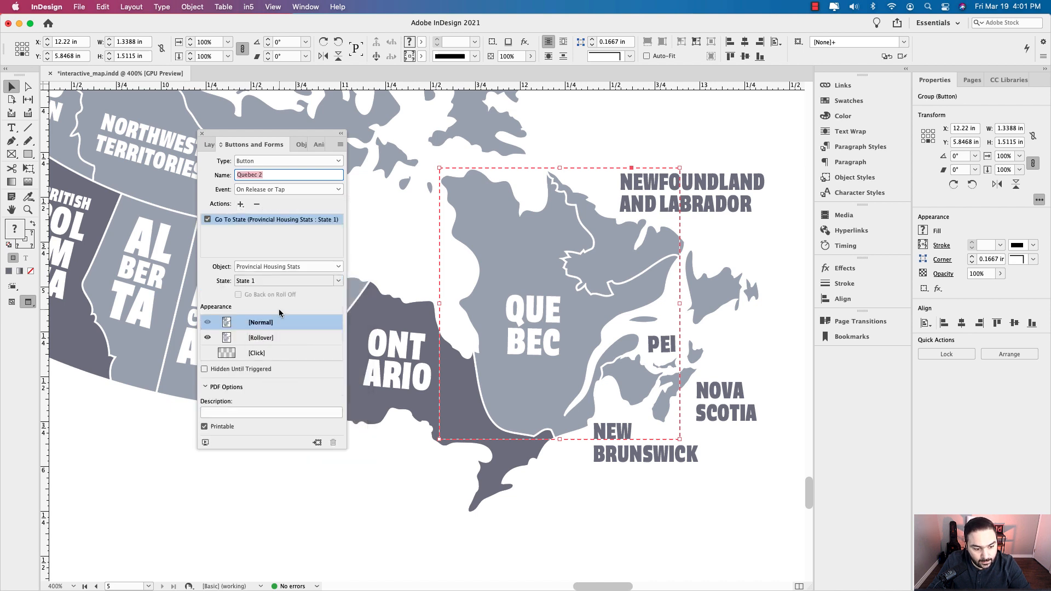
left_click(338, 281)
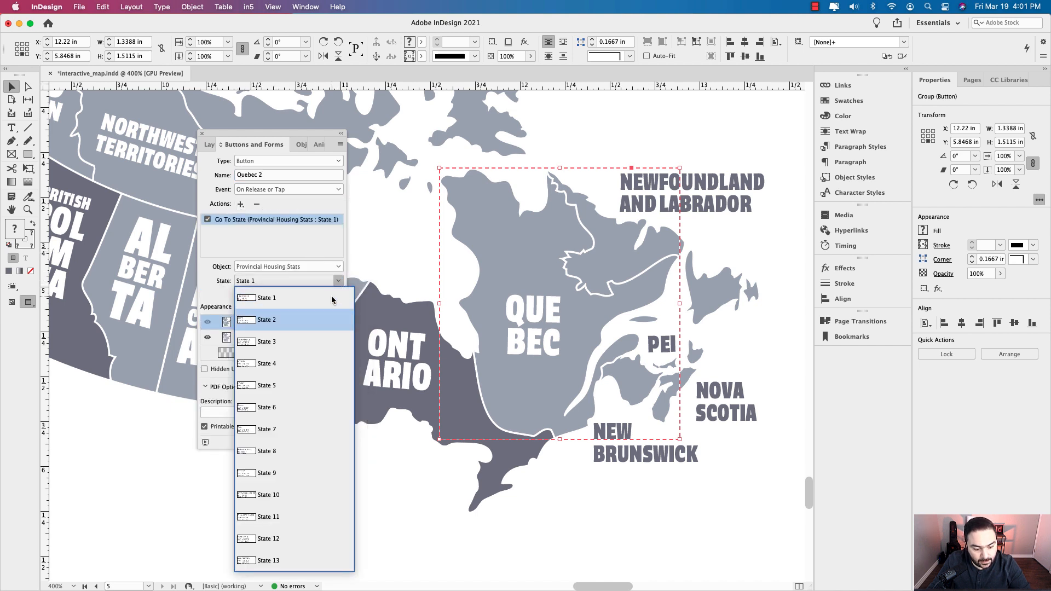
left_click(291, 406)
Add a Go To State action to the Yukon button, targeting State 7 of Provincial Housing Stats
left_click(395, 243)
left_click_drag(395, 243, 769, 386)
left_click(412, 230)
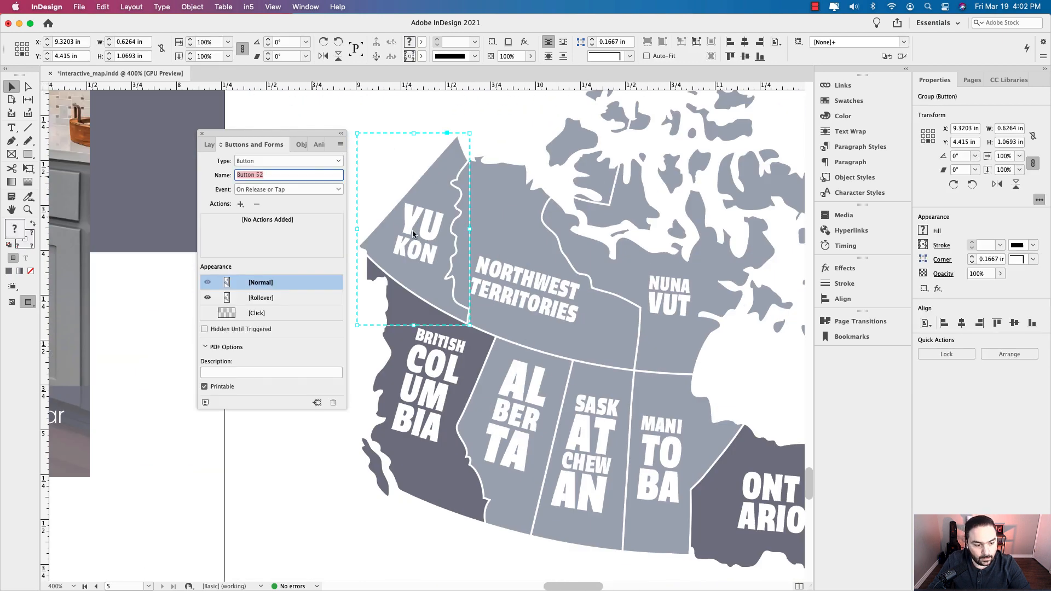
left_click(241, 204)
left_click(296, 353)
left_click(290, 429)
Add Go To State actions to the Northwest Territories and Nunavut buttons, targeting State 9 of Provincial Housing Stats for Nunavut
left_click(491, 300)
left_click(241, 204)
left_click(296, 353)
left_click(552, 291)
left_click(241, 204)
left_click(296, 353)
left_click(338, 281)
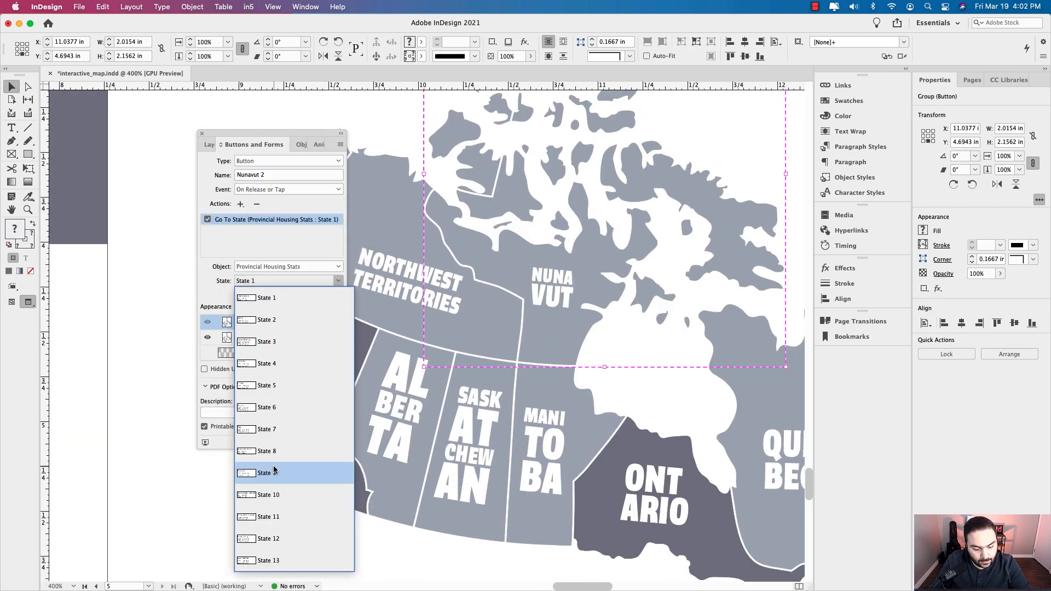
left_click(274, 470)
Give the Newfoundland and Labrador and Nova Scotia buttons Go To State actions that target their provinces' states of Provincial Housing Stats
left_click(591, 246)
left_click(240, 204)
left_click(296, 353)
left_click(610, 368)
left_click(339, 281)
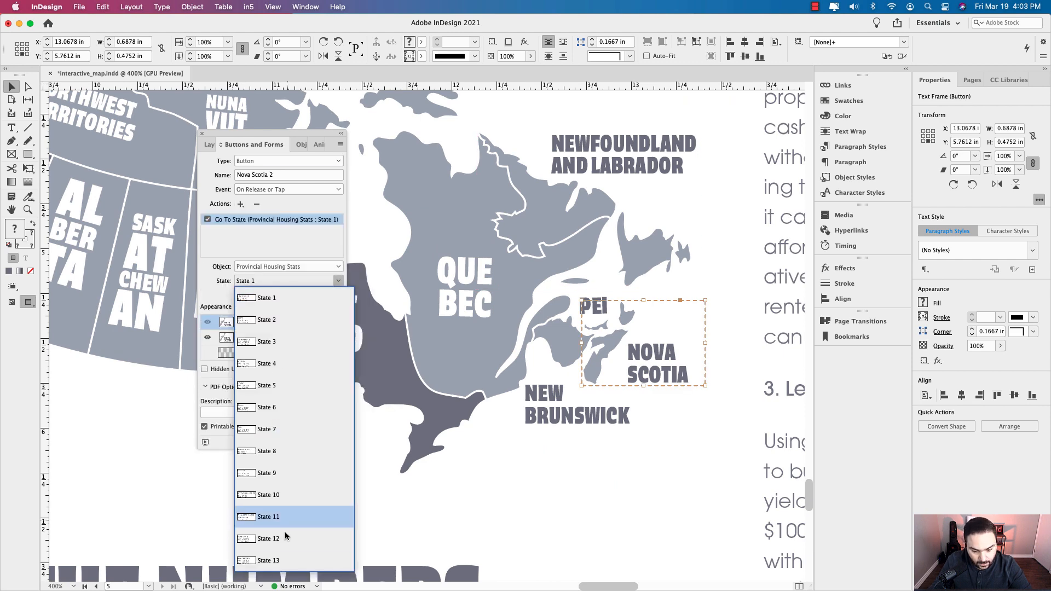
left_click(284, 534)
Add a Go To State action to the New Brunswick 2 button, targeting State 12 of Provincial Housing Stats
left_click(557, 345)
left_click(240, 205)
left_click(284, 354)
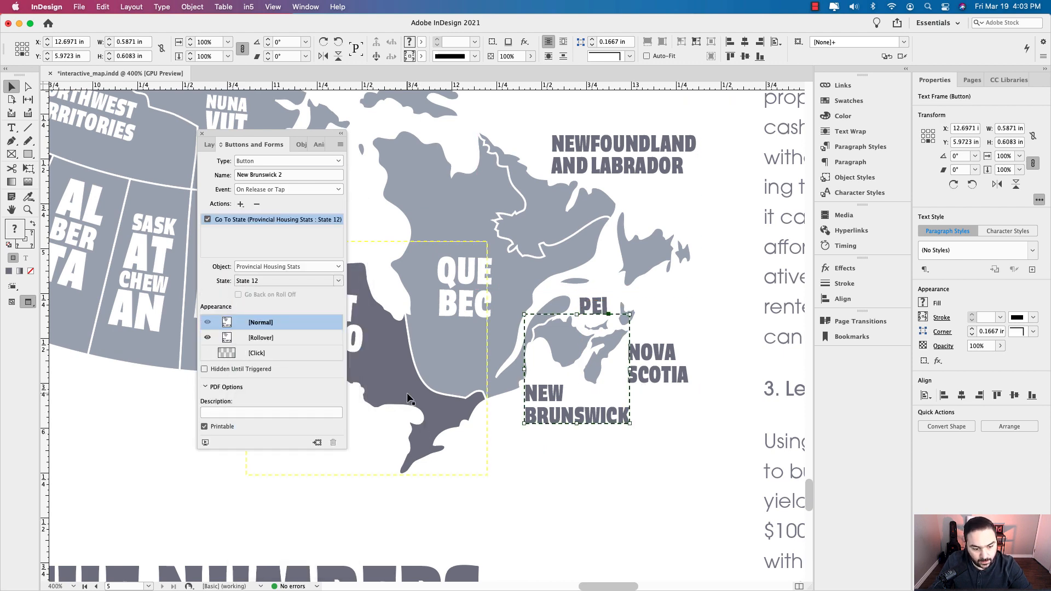
Add a Go To State action to the PEI 2 button, targeting State 13 of Provincial Housing Stats
left_click(593, 309)
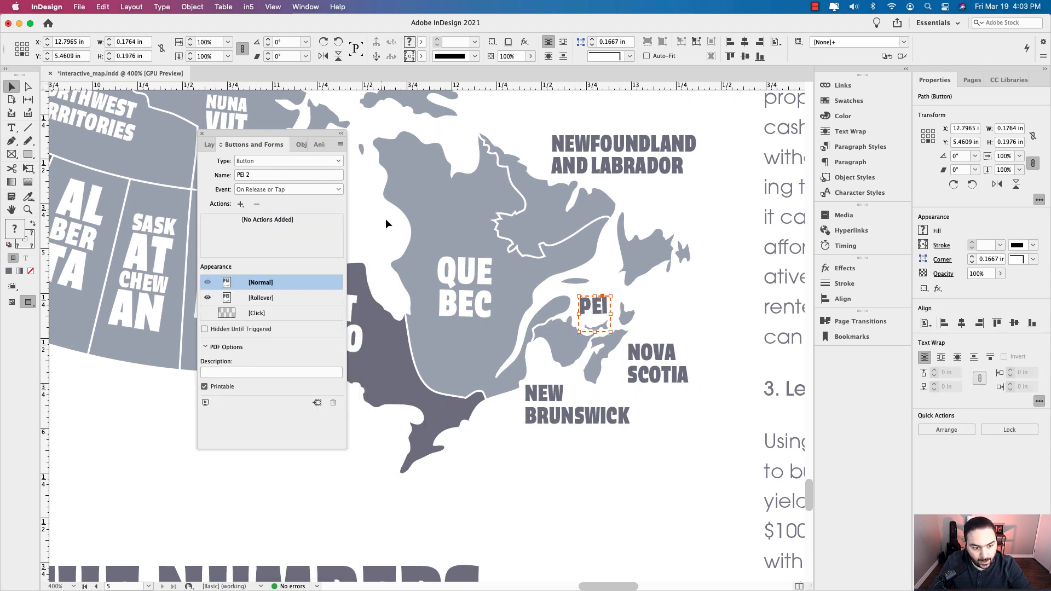
left_click(241, 204)
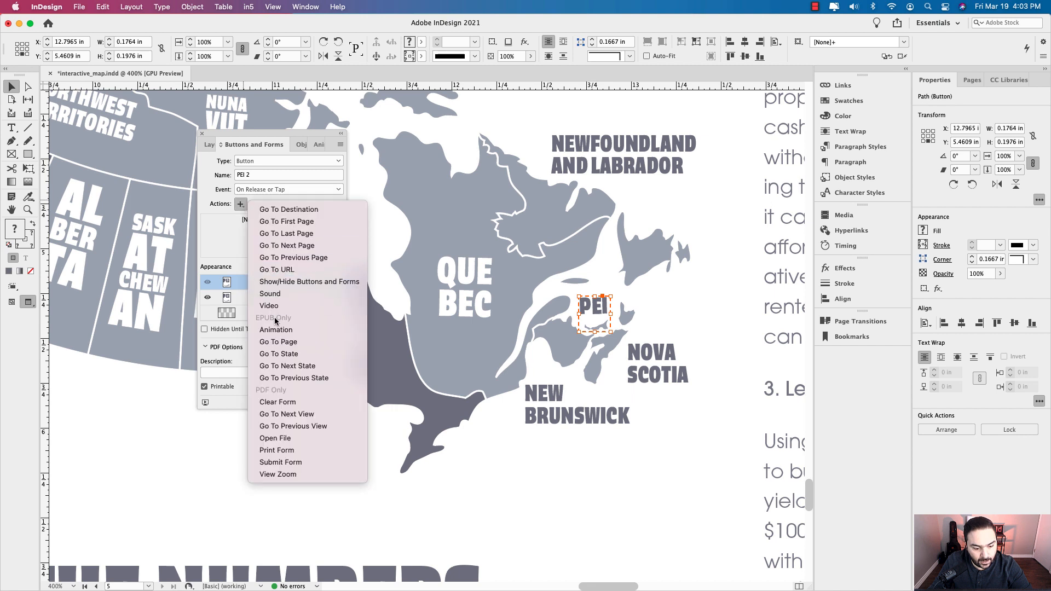
left_click(279, 353)
left_click(269, 283)
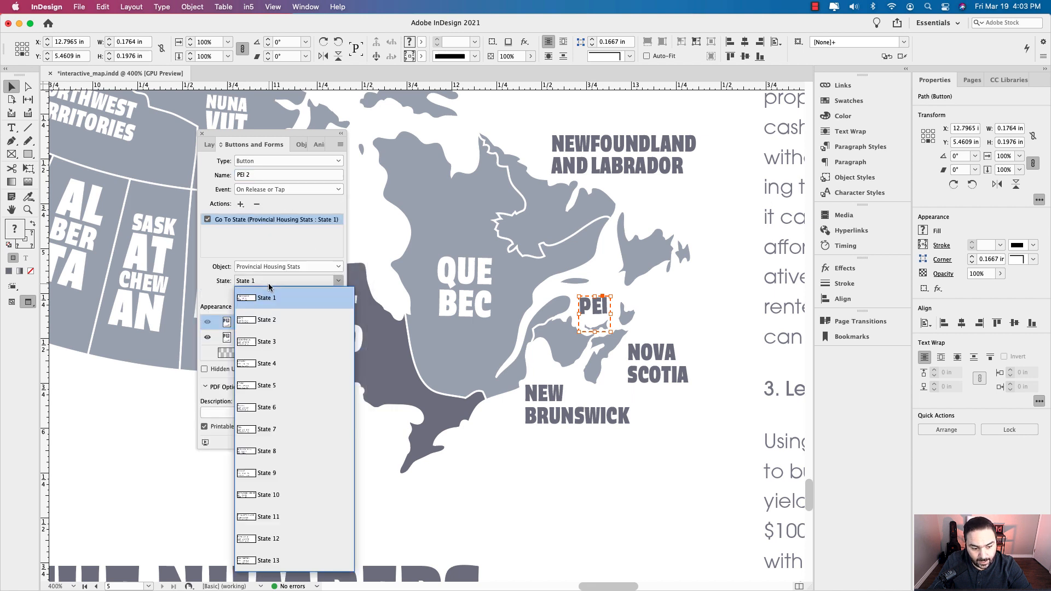
left_click(277, 560)
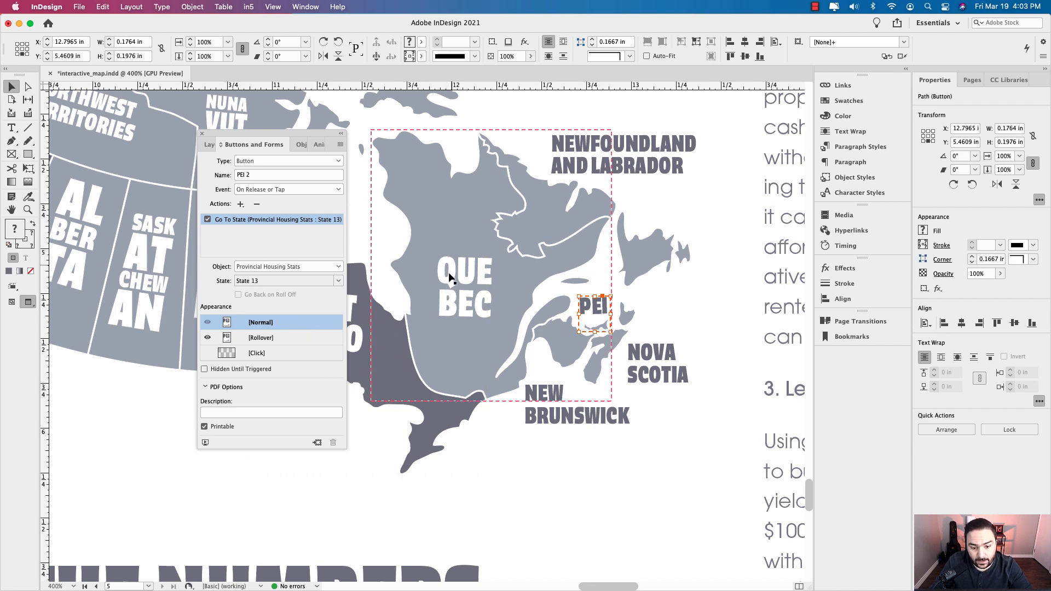
Preview the interactive spread and test the Alberta, Saskatchewan, Manitoba, Ontario, Yukon and Northwest Territories buttons on the map
left_click(205, 443)
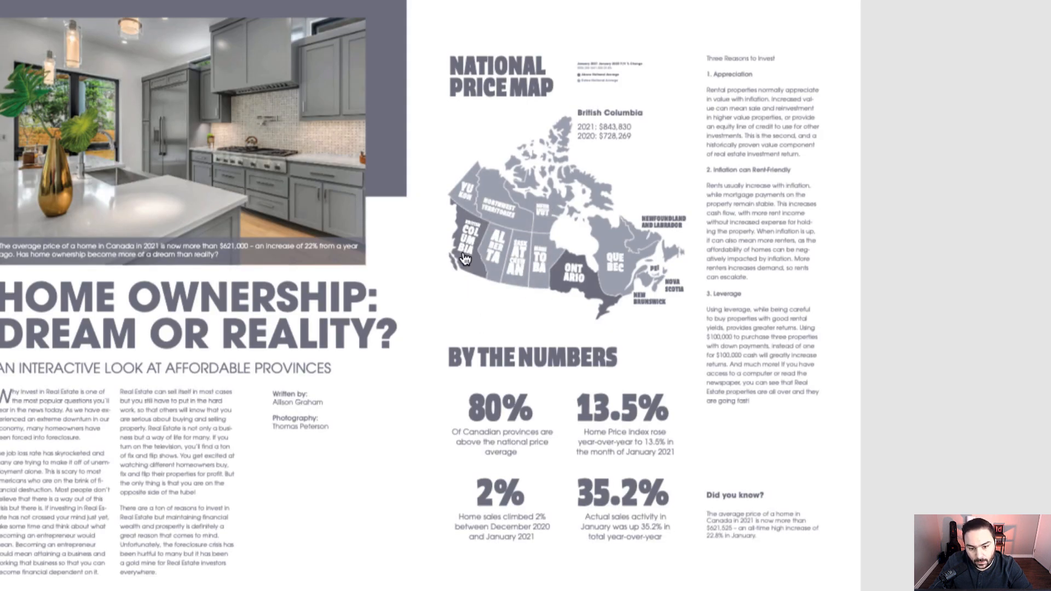
left_click(499, 255)
left_click(518, 261)
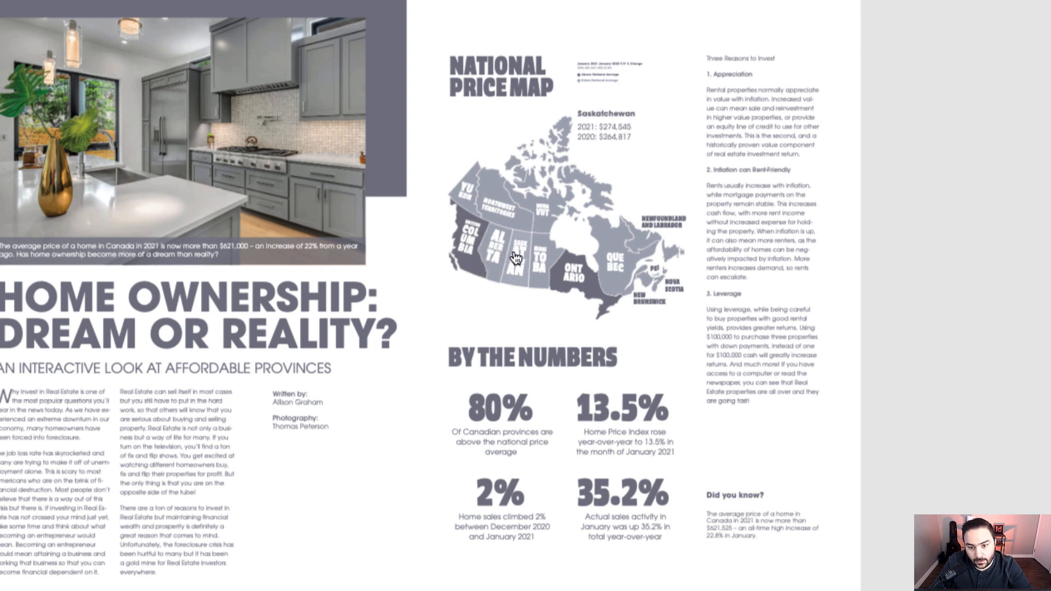
left_click(539, 267)
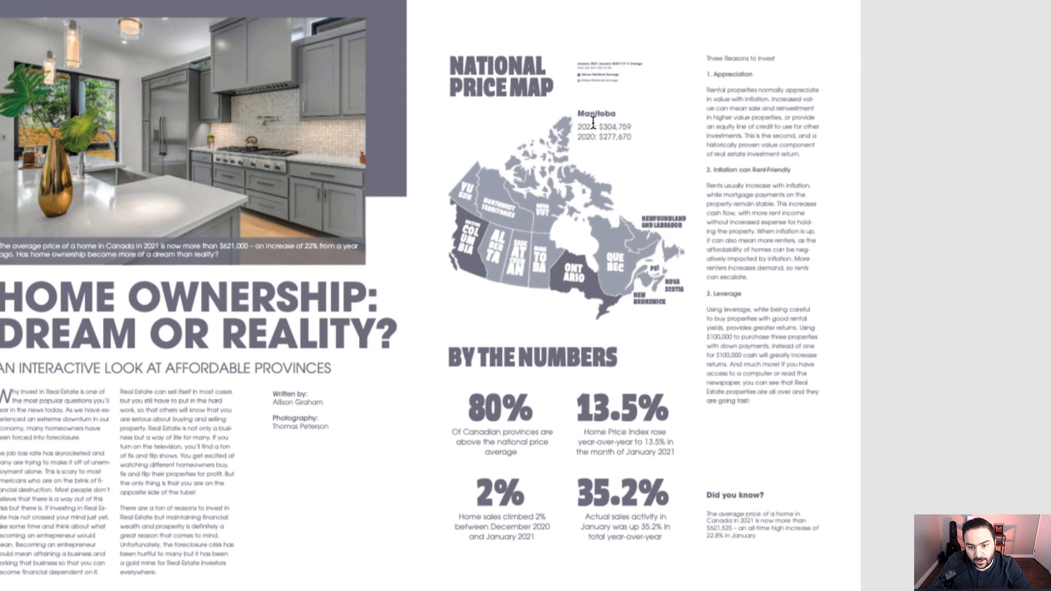
left_click(567, 278)
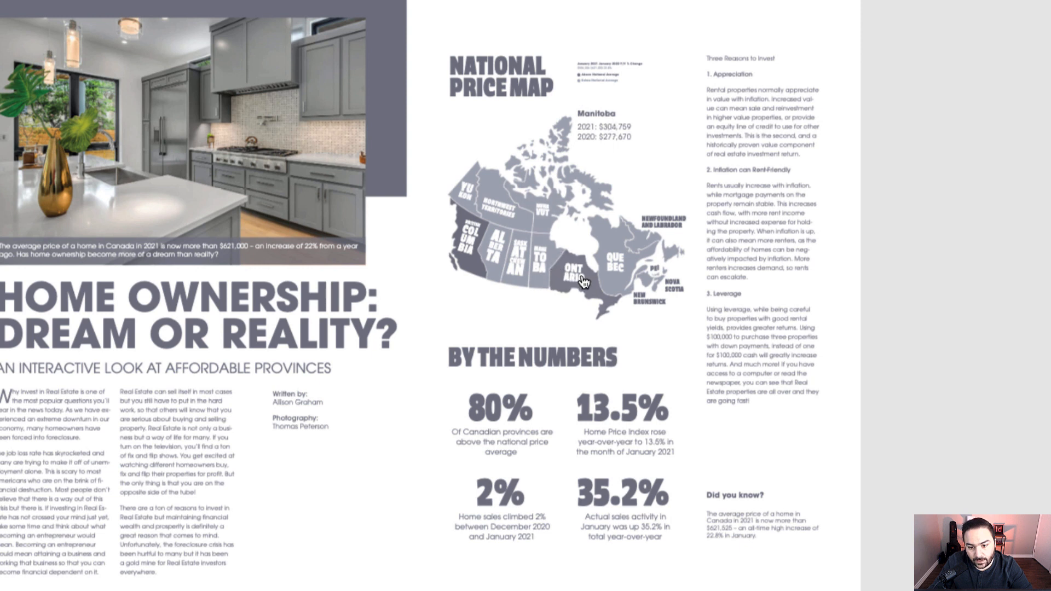
left_click(467, 201)
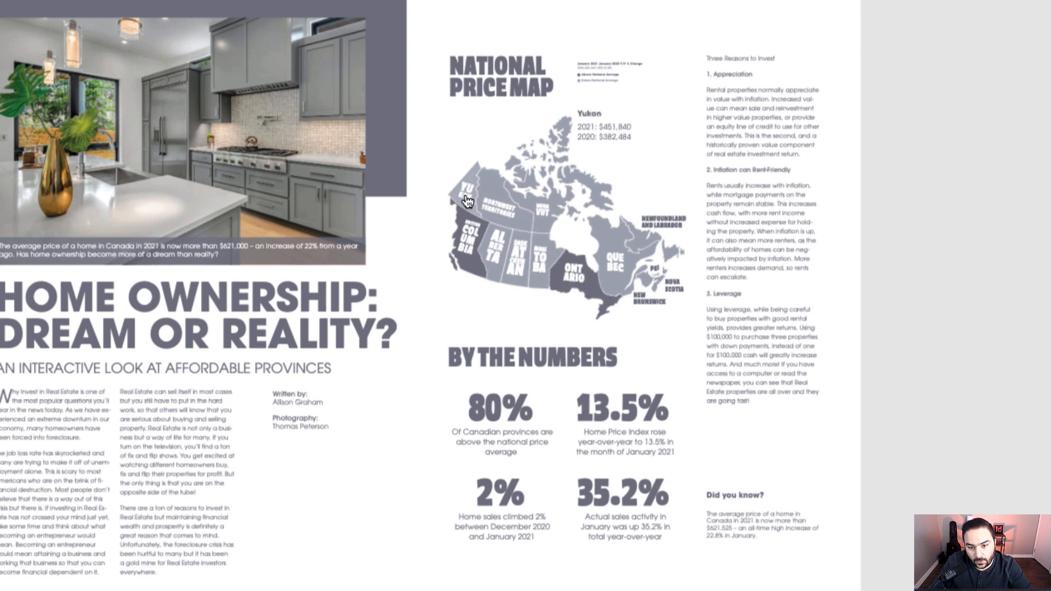
left_click(498, 209)
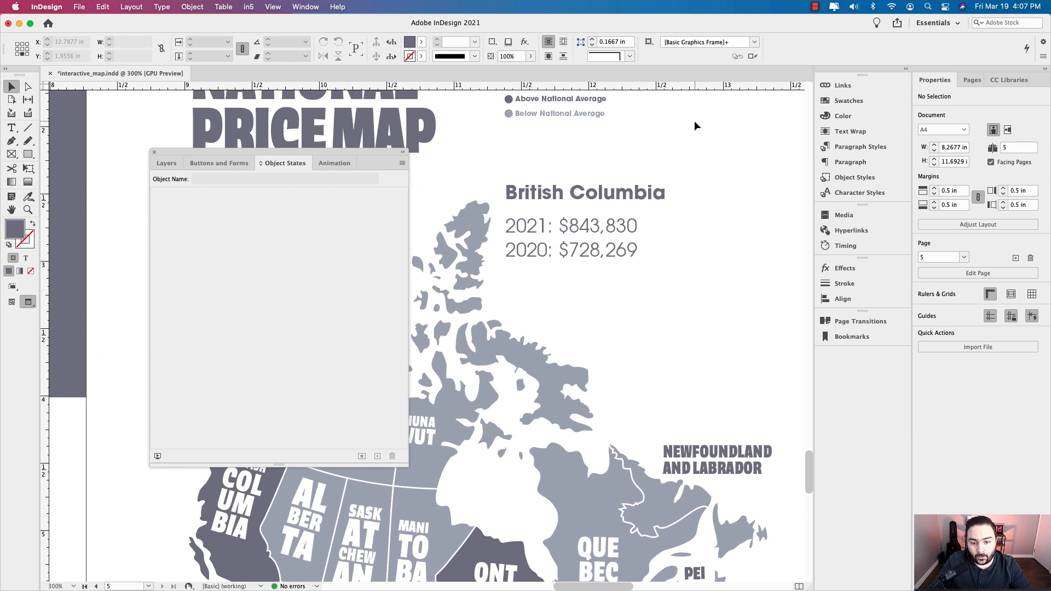
Display the Animation settings, check where they are found among the interactive features, and reposition them near the price text
left_click(334, 163)
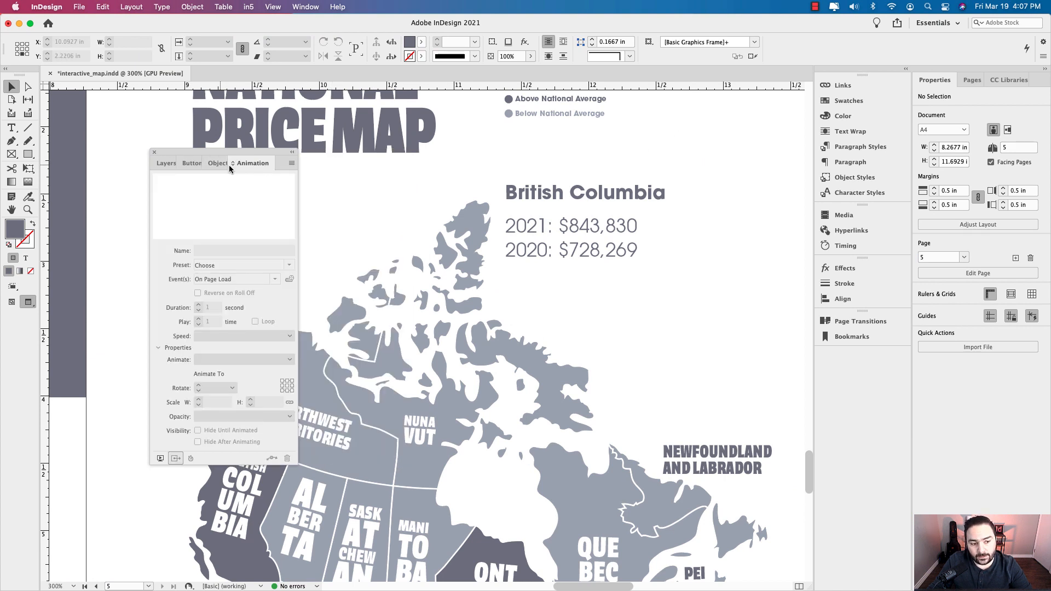
left_click(211, 163)
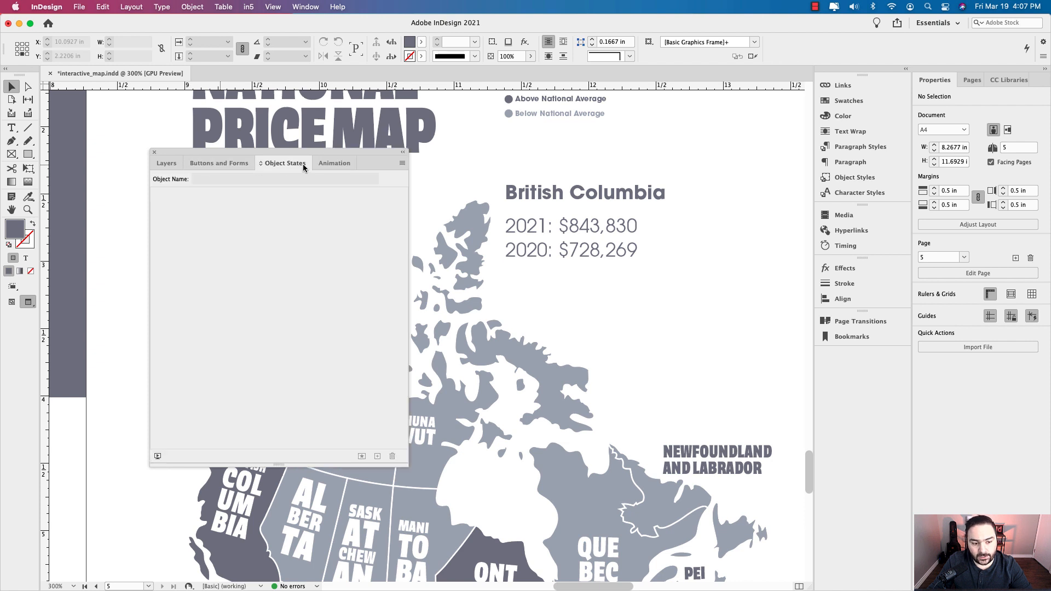
left_click(337, 163)
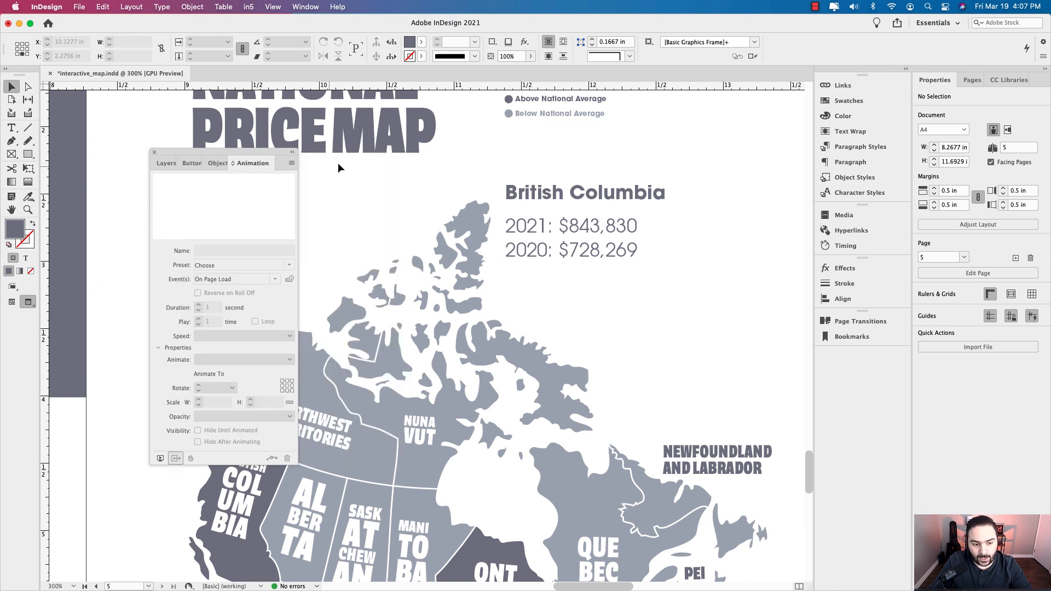
left_click(305, 6)
mouse_move(348, 174)
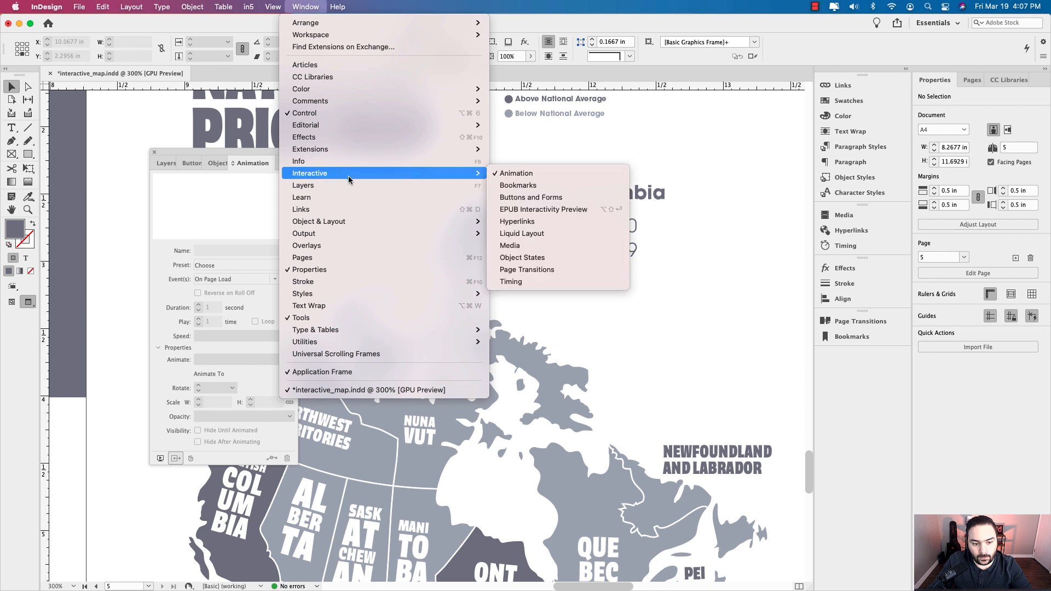
left_click(309, 8)
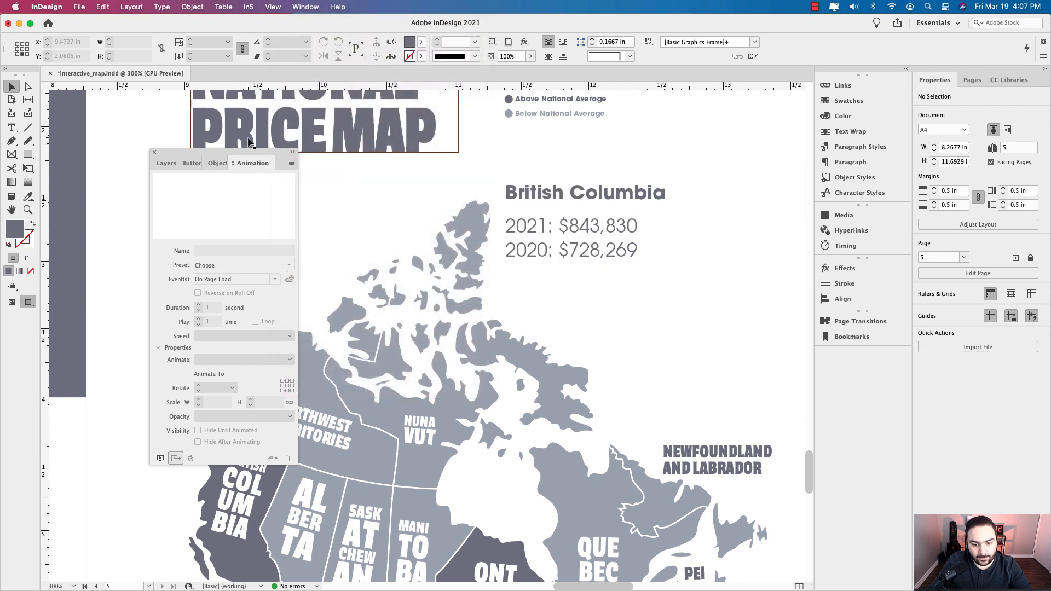
left_click_drag(247, 155, 391, 173)
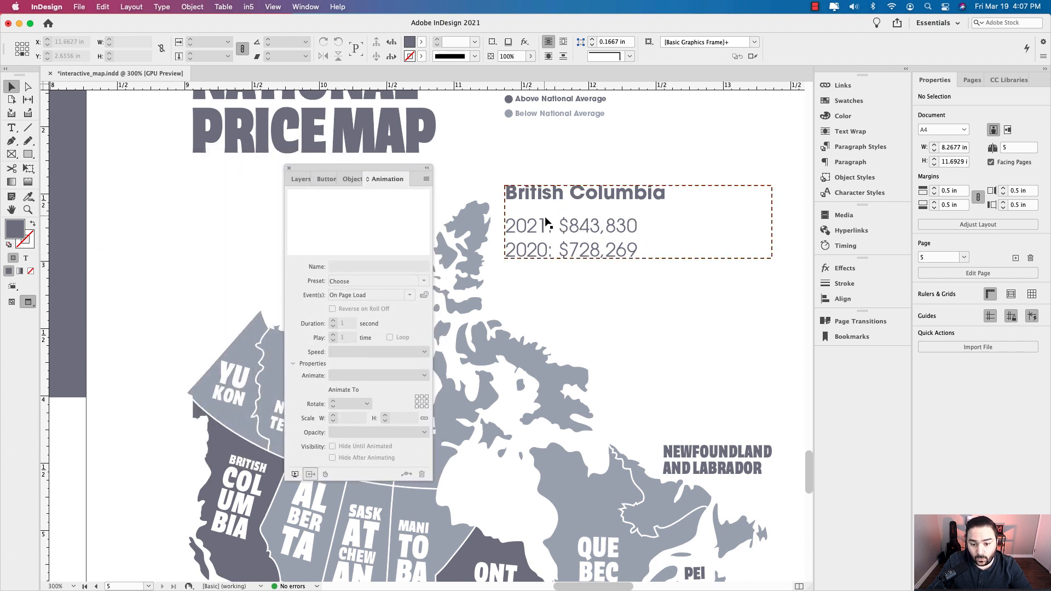
Select the Provincial Housing Stats frame and look through States 2, 3 and 4 before returning to State 1
left_click(543, 198)
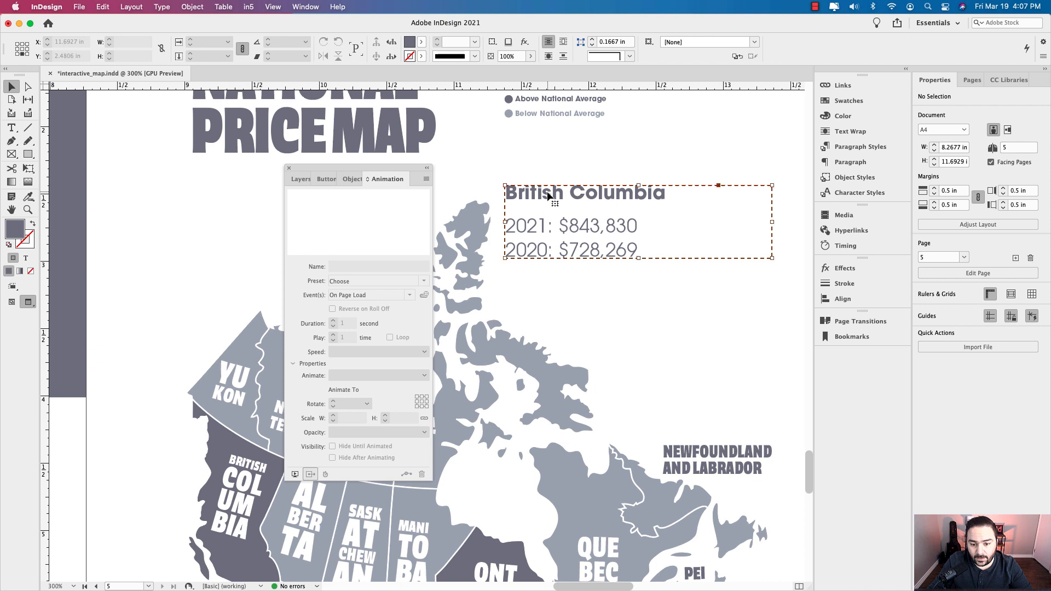
left_click(352, 179)
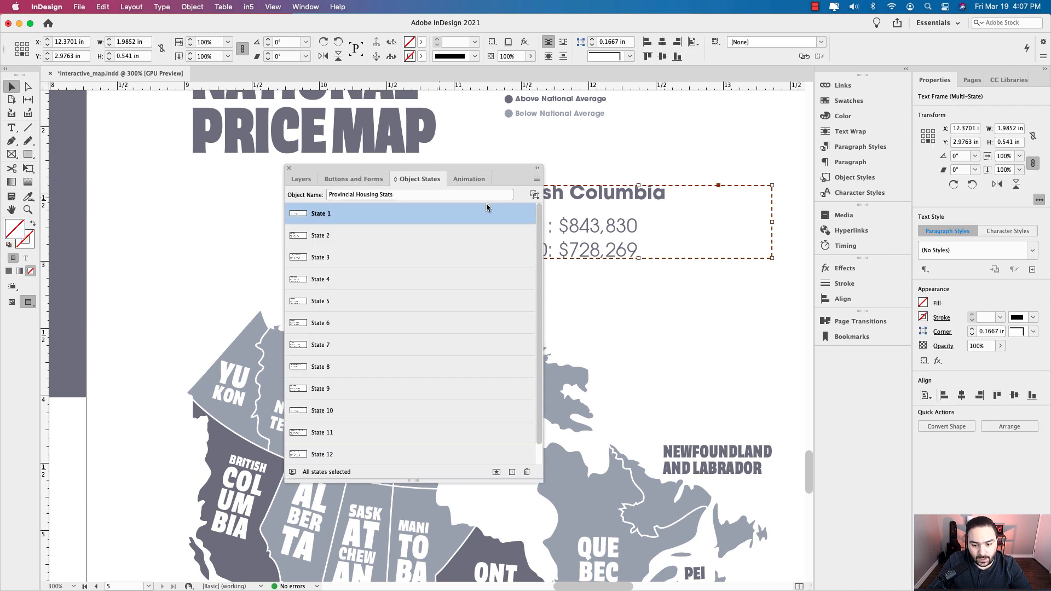
left_click_drag(494, 168, 387, 165)
left_click(241, 240)
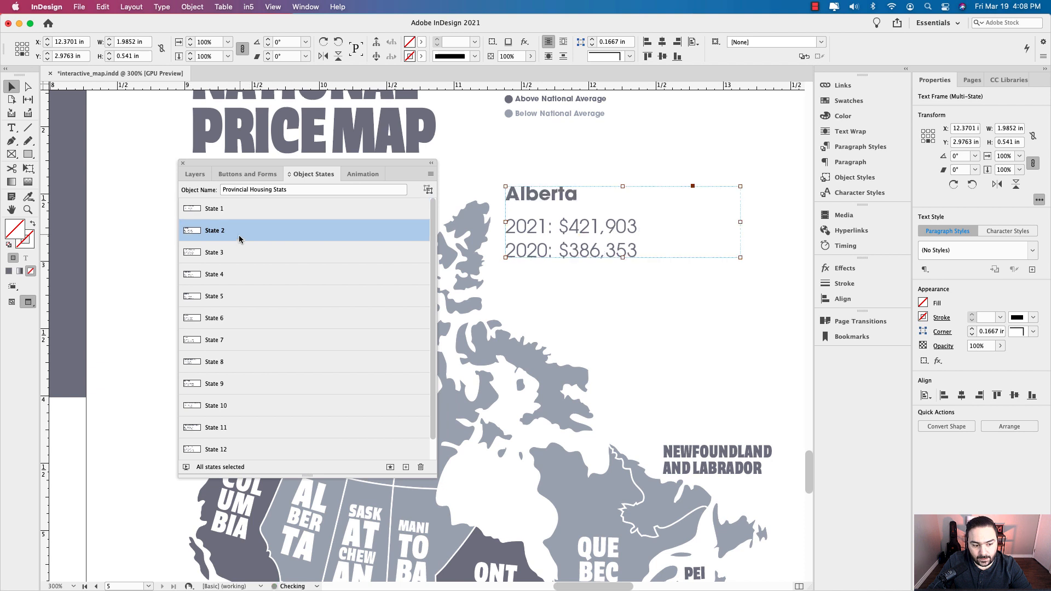
left_click(233, 252)
left_click(232, 277)
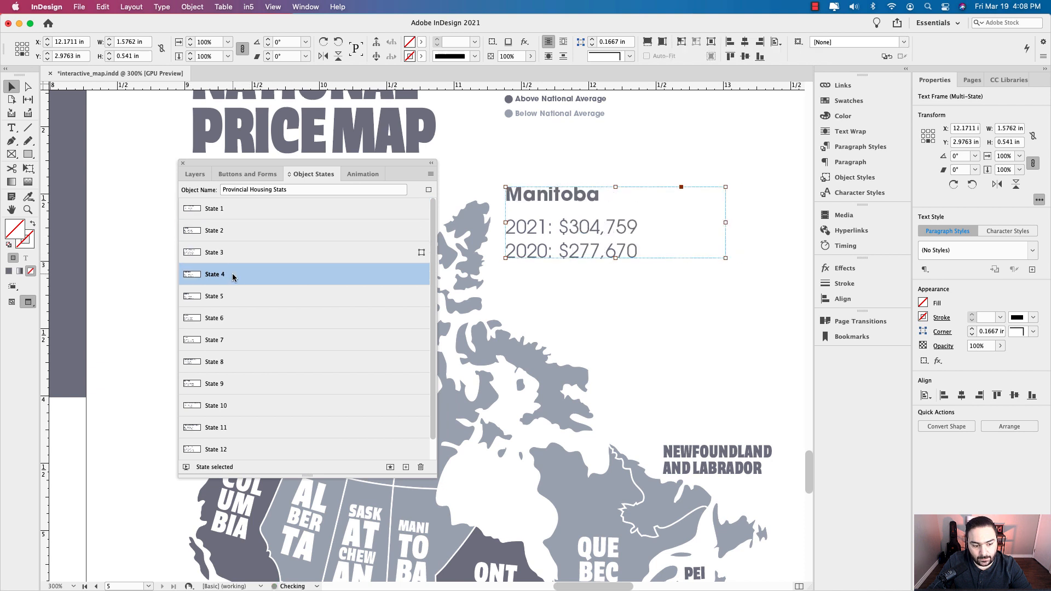
left_click(227, 212)
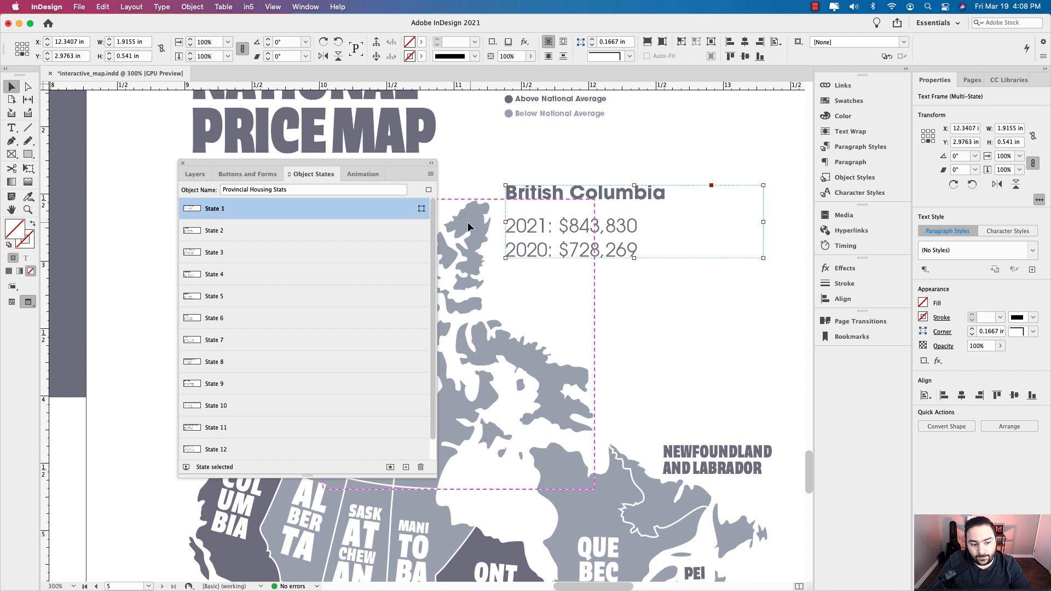
left_click(364, 174)
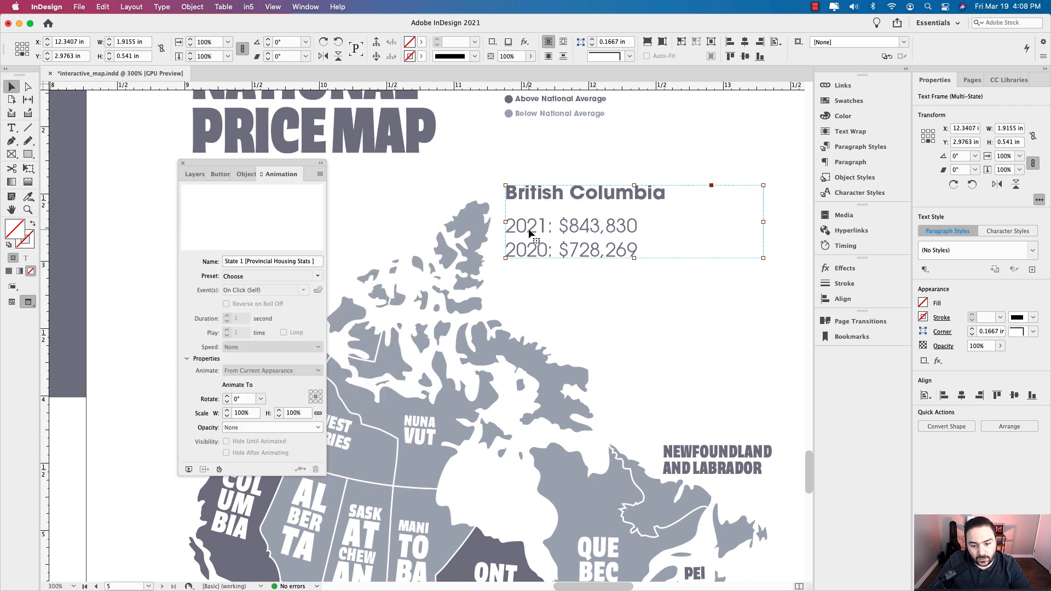
left_click(247, 174)
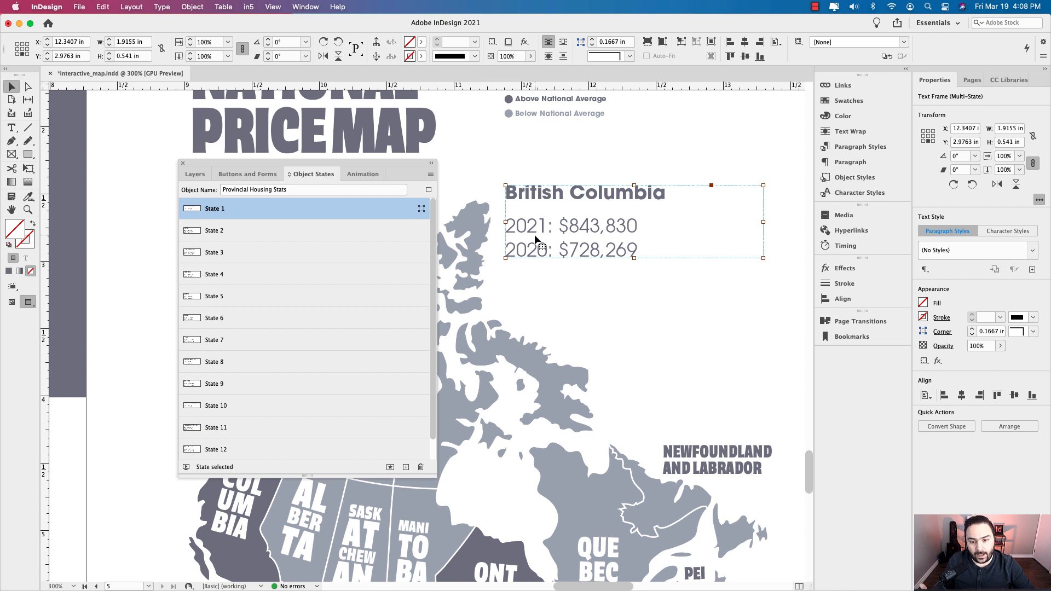
left_click(361, 174)
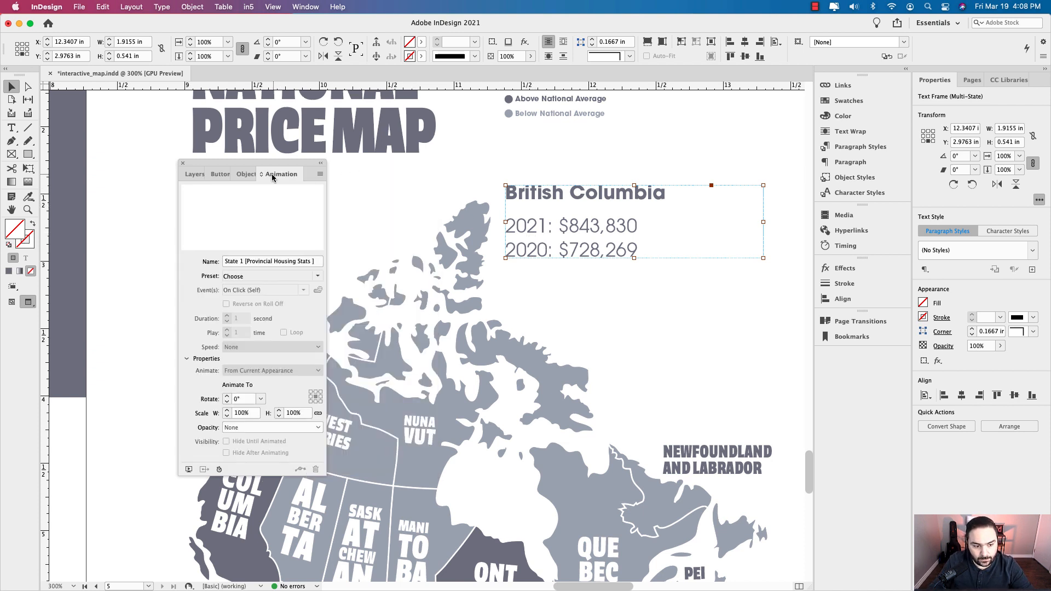
left_click(246, 174)
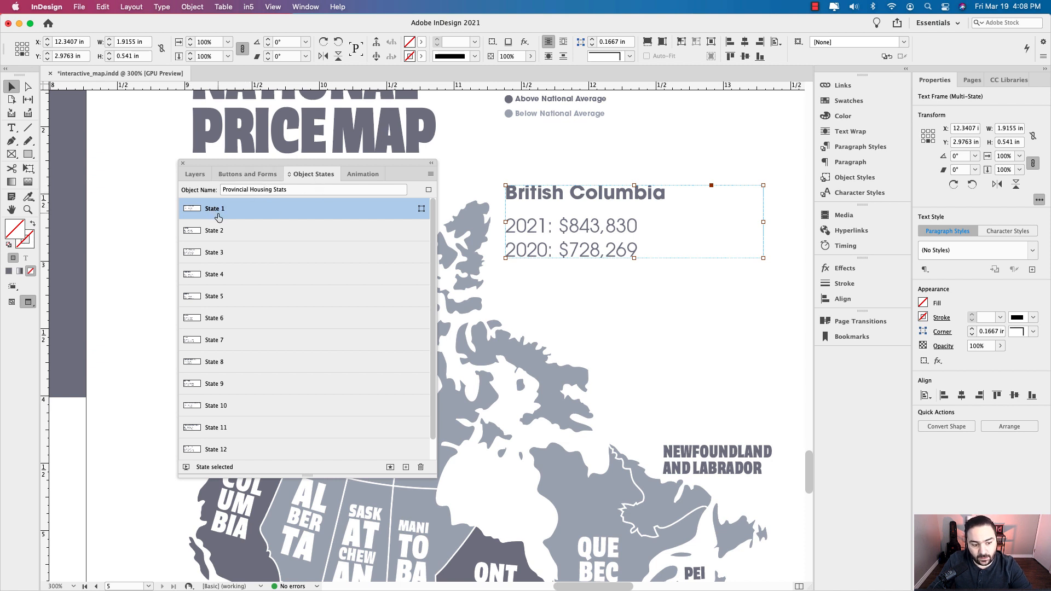
Apply the Zoom In (2D) animation preset with a 0.5-second duration to the British Columbia text frame inside State 1
left_click(606, 201)
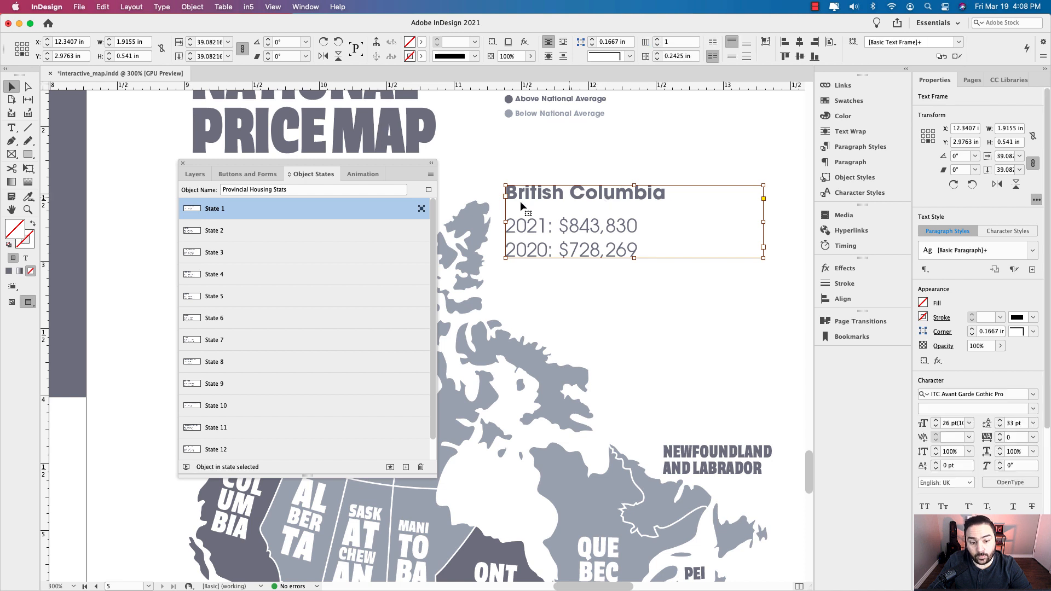
left_click(360, 174)
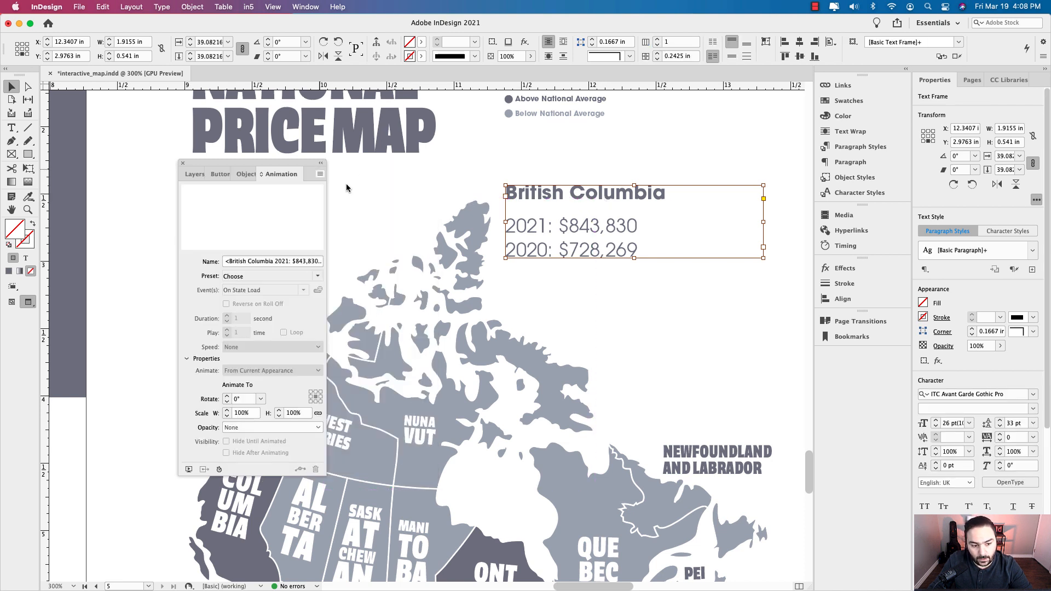
left_click_drag(301, 167, 392, 165)
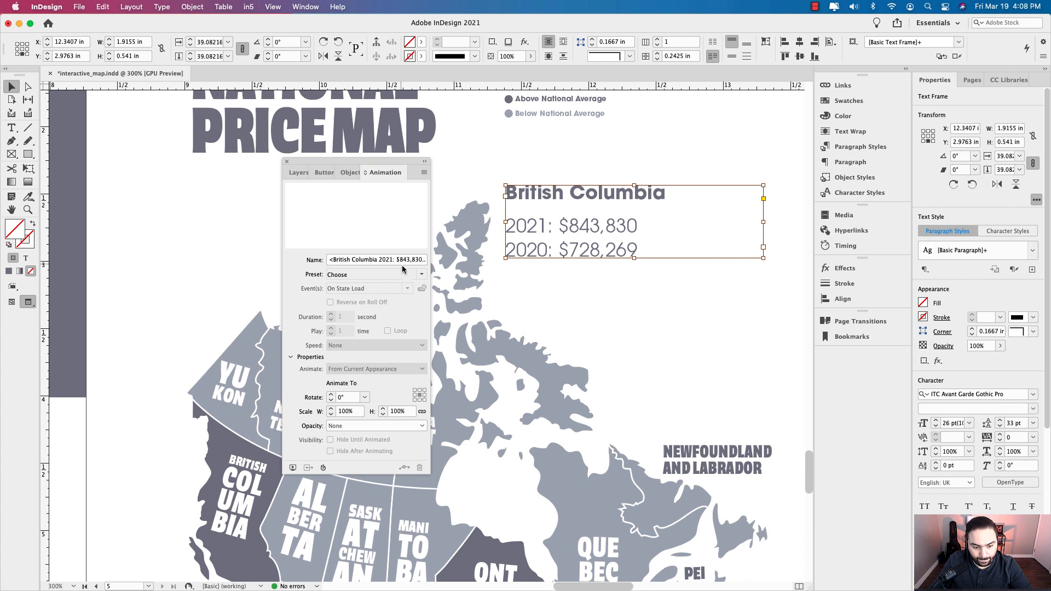
left_click(419, 275)
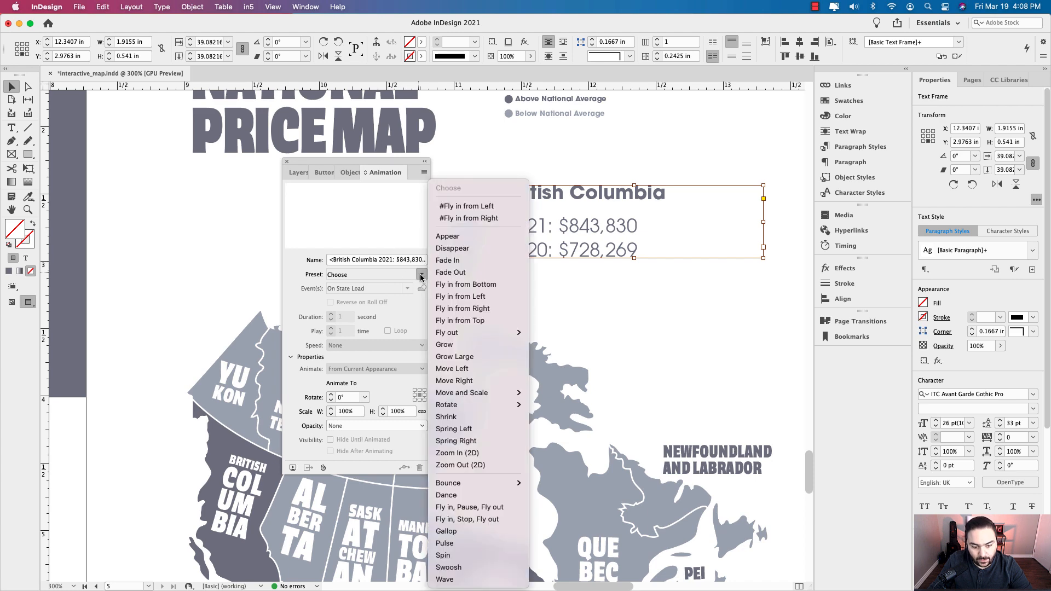
left_click(490, 454)
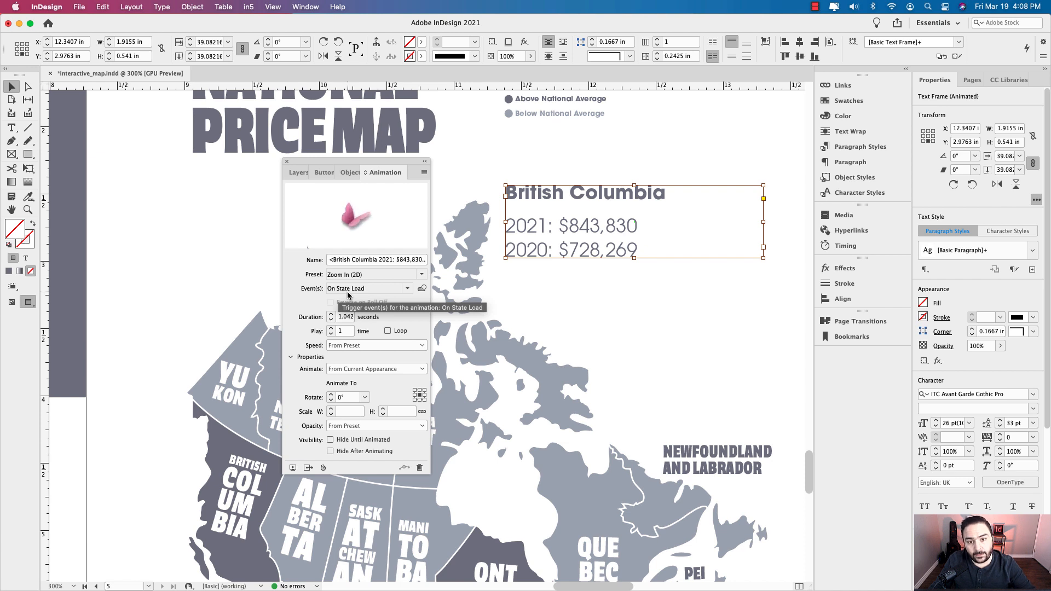
double_click(344, 318)
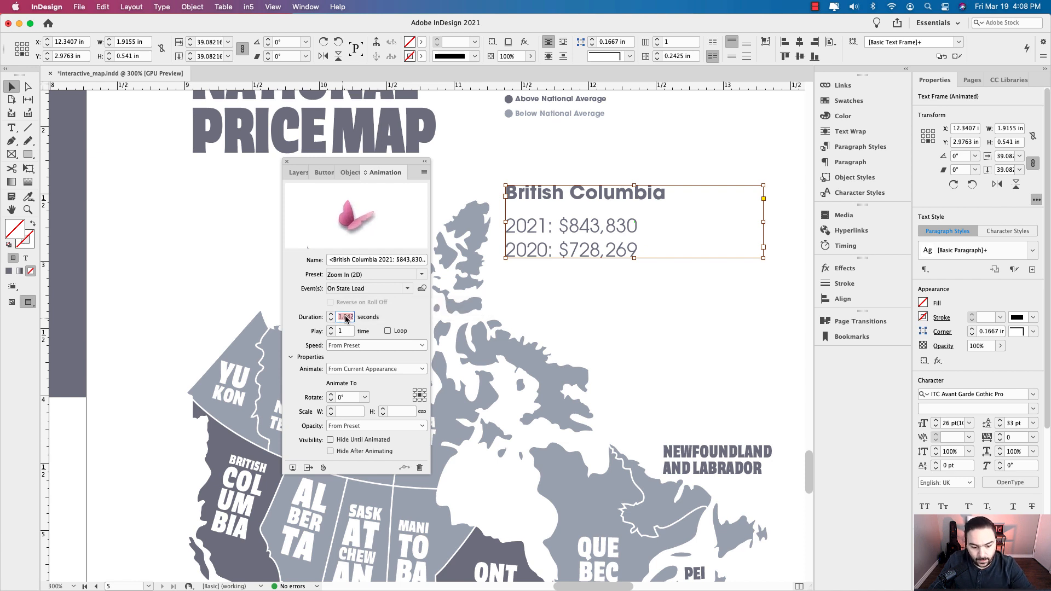
key("BackSpace")
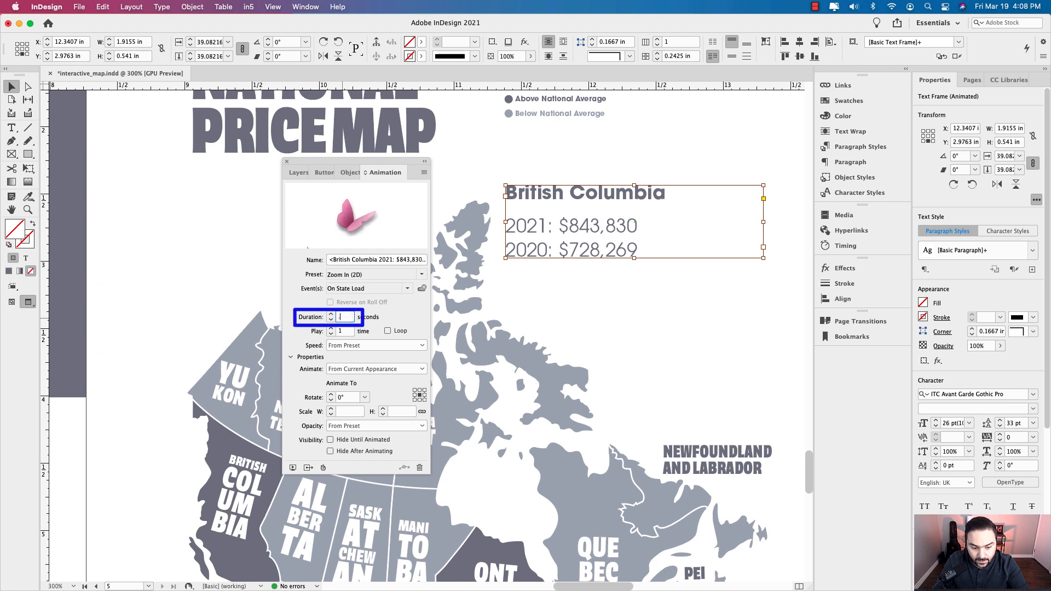
type(".5")
key("Tab")
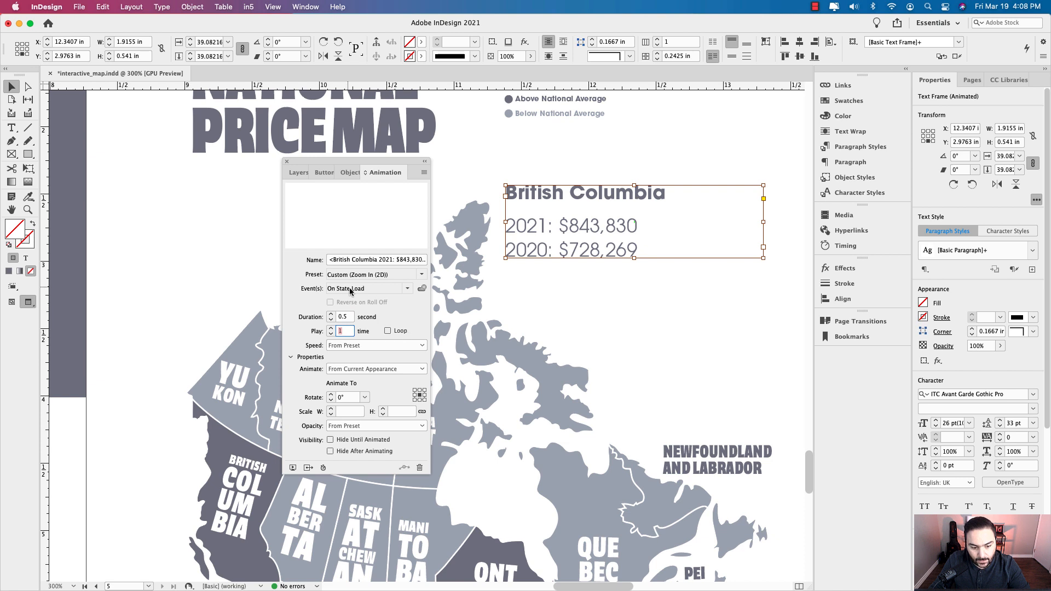
Animate the Alberta text frame inside State 2 with the Zoom In (2D) preset at 0.5 second, and review the available trigger events
left_click(349, 172)
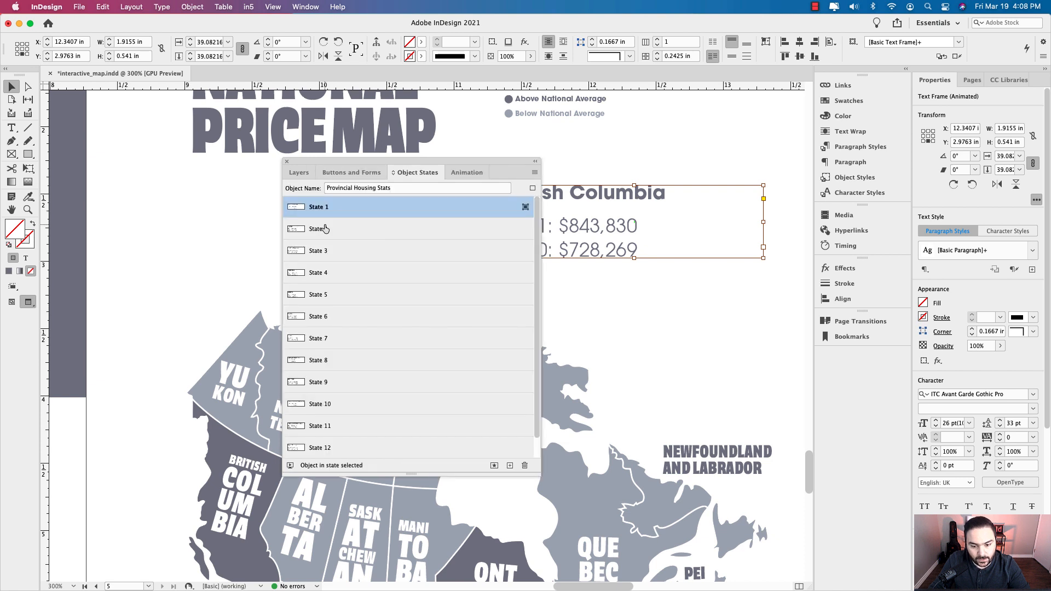
left_click(325, 229)
left_click_drag(431, 164, 373, 163)
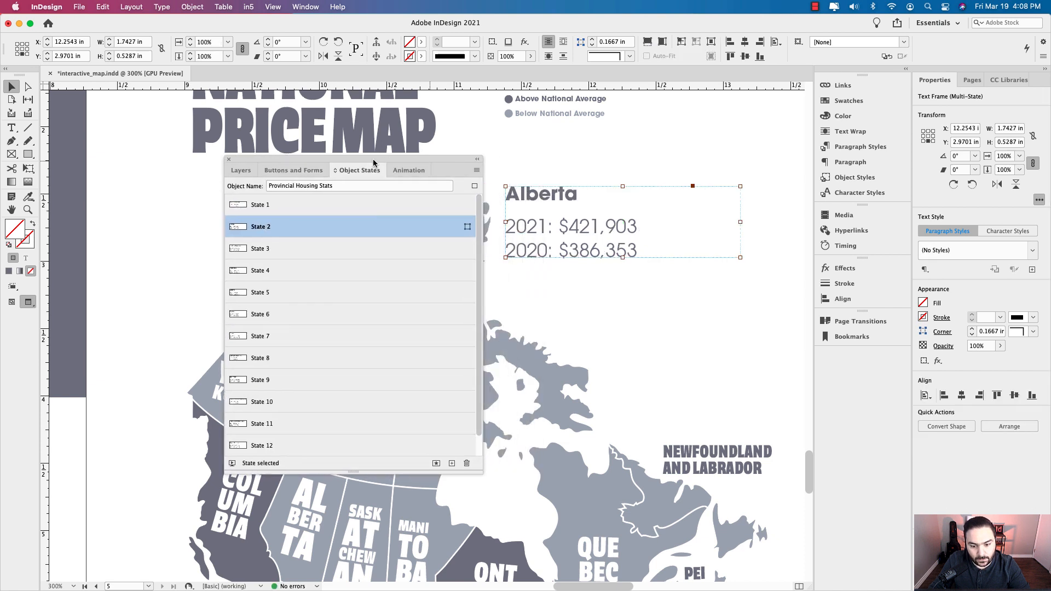
double_click(572, 228)
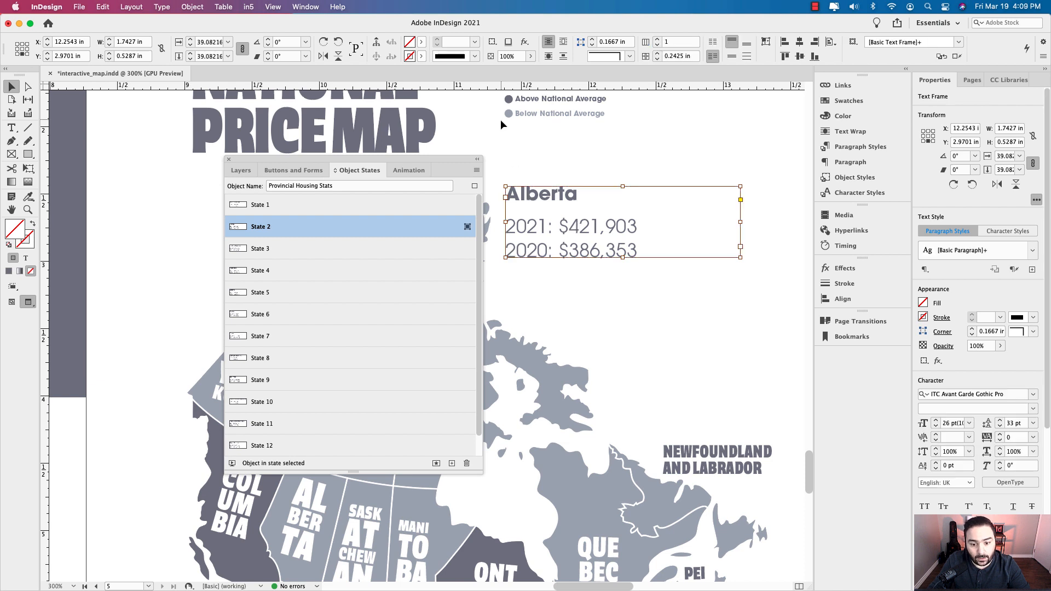
left_click(409, 170)
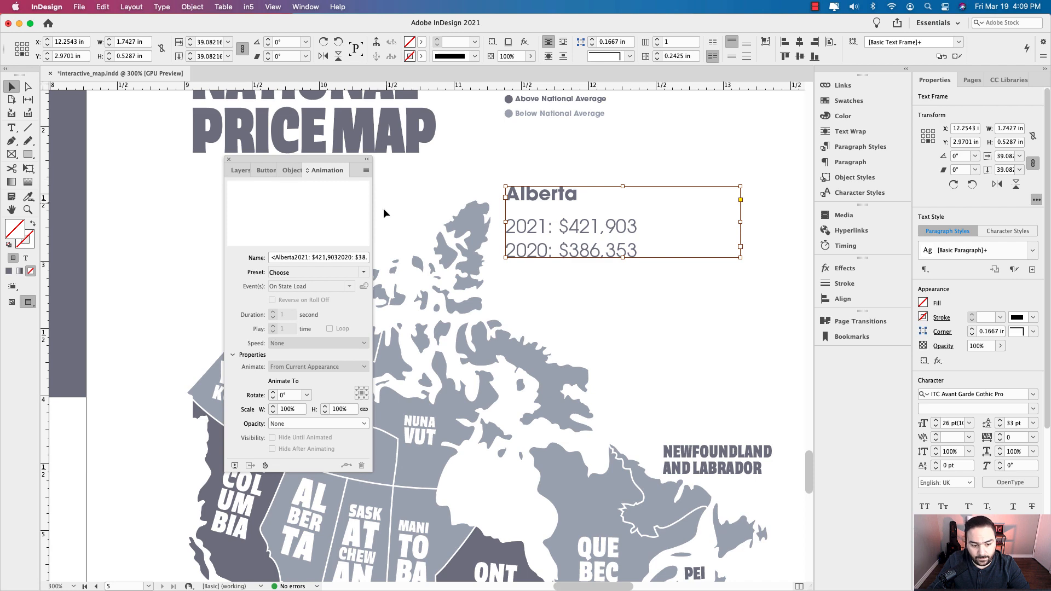
left_click(364, 272)
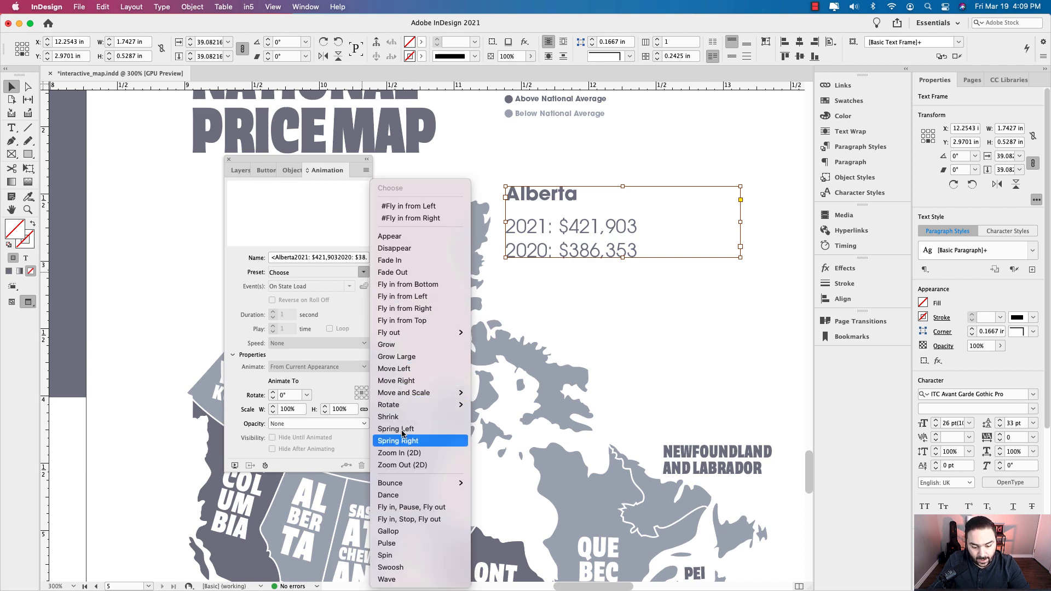
left_click(418, 454)
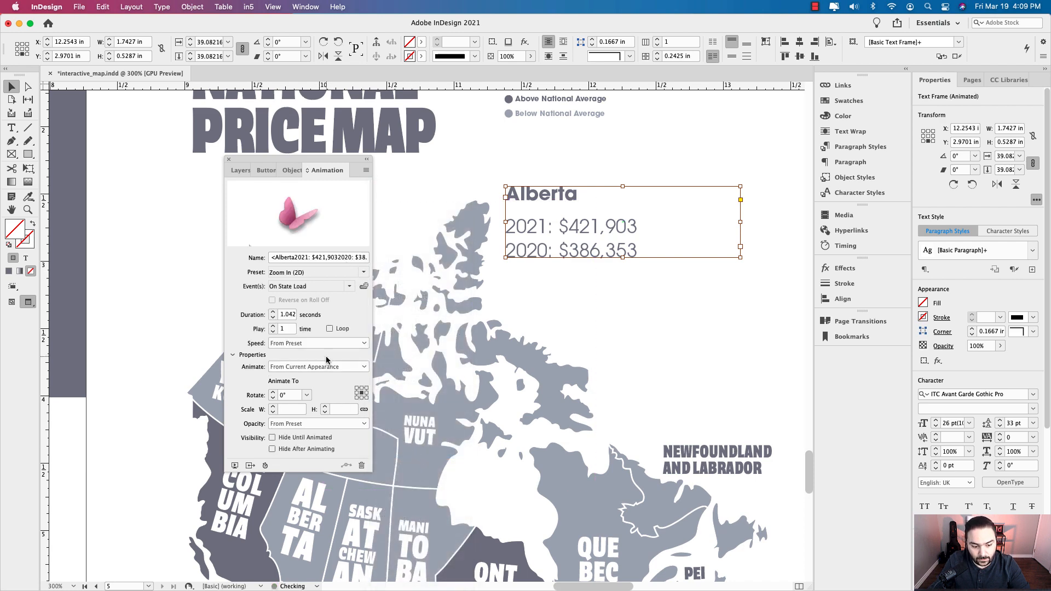
double_click(286, 315)
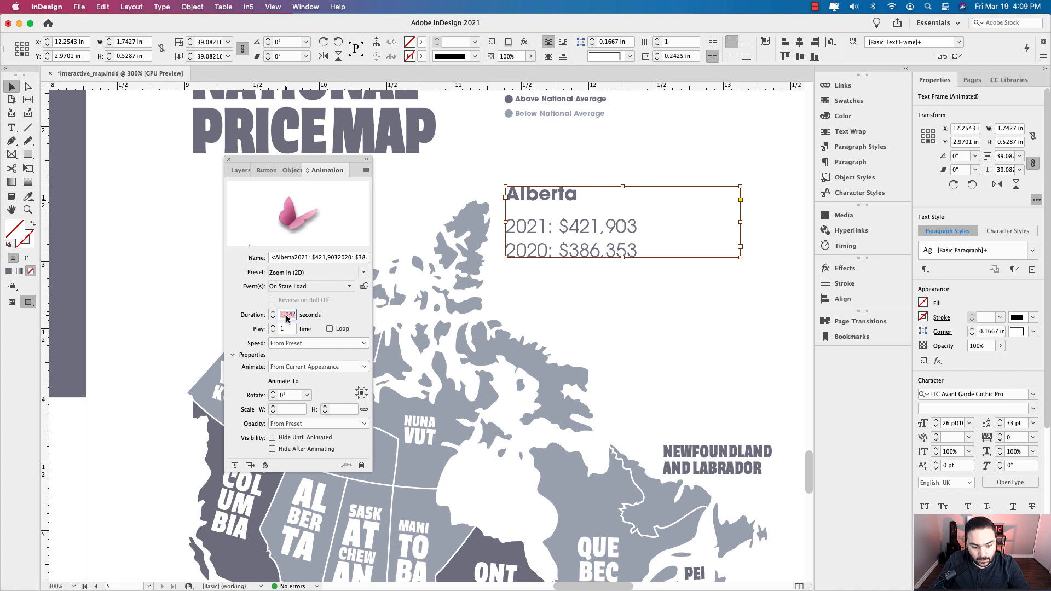
type(".5")
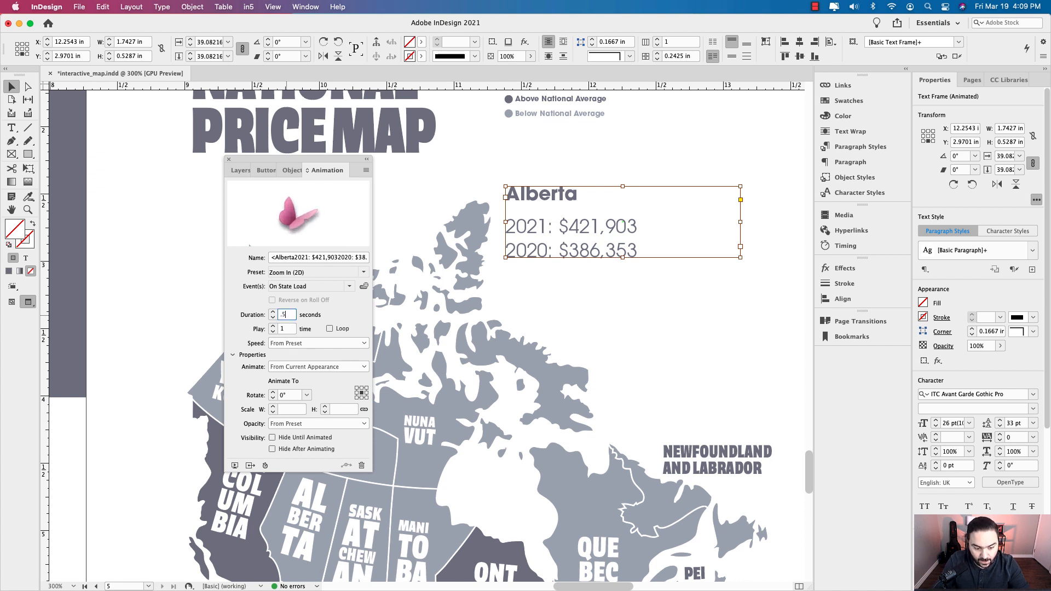
key("Tab")
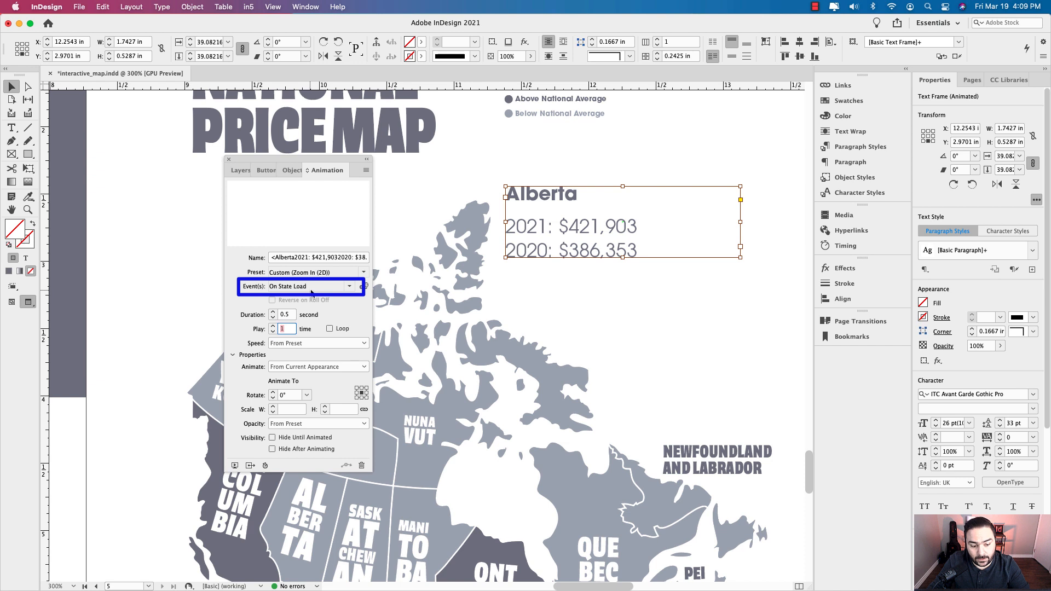
left_click(349, 287)
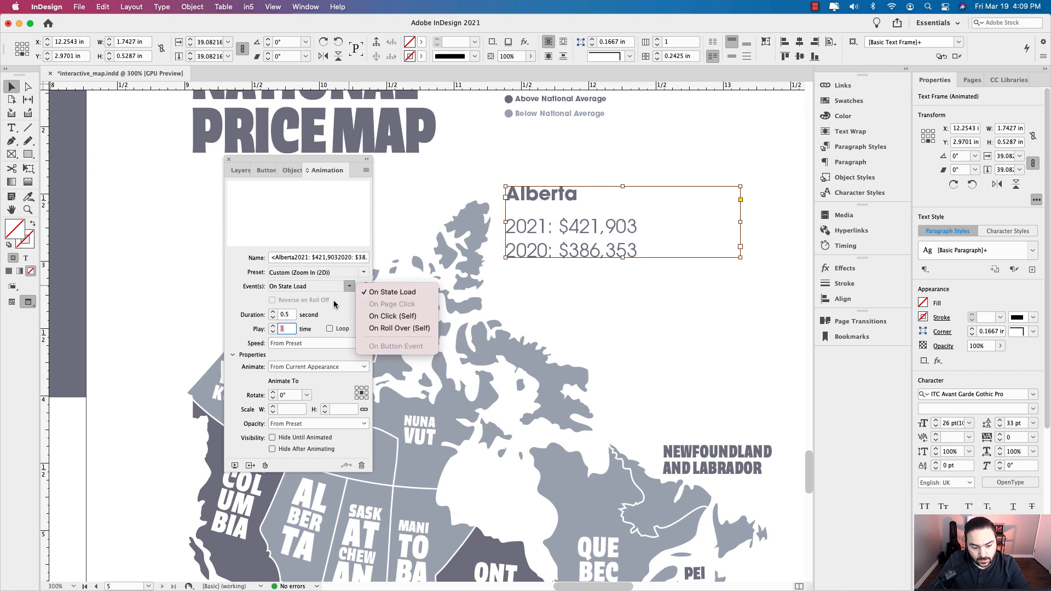
left_click(335, 304)
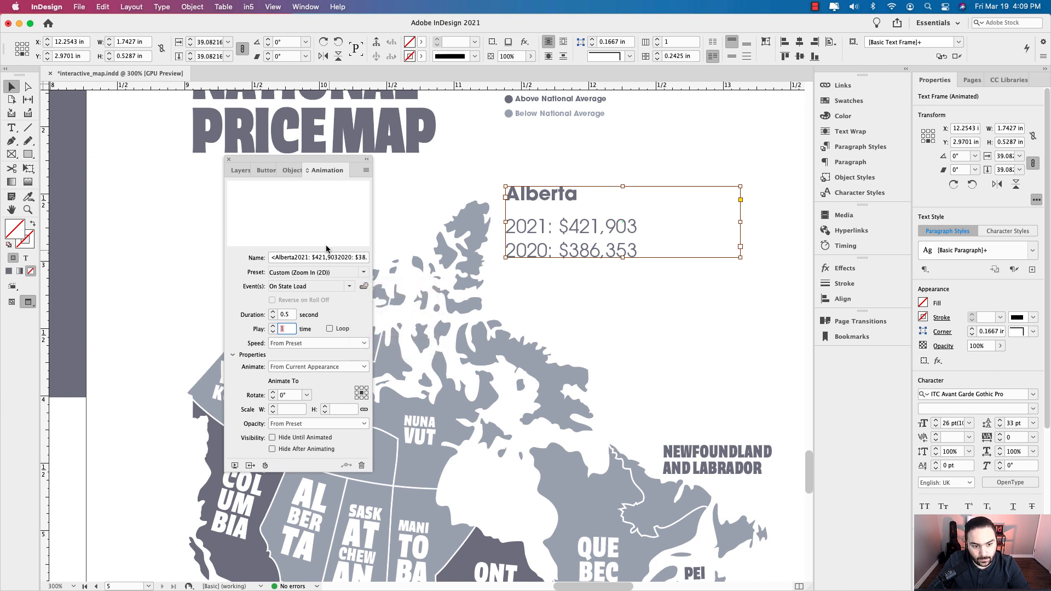
Give the Saskatchewan text frame inside State 3 a Zoom In (2D) animation with a duration of 0.5 second
left_click(292, 170)
left_click(474, 249)
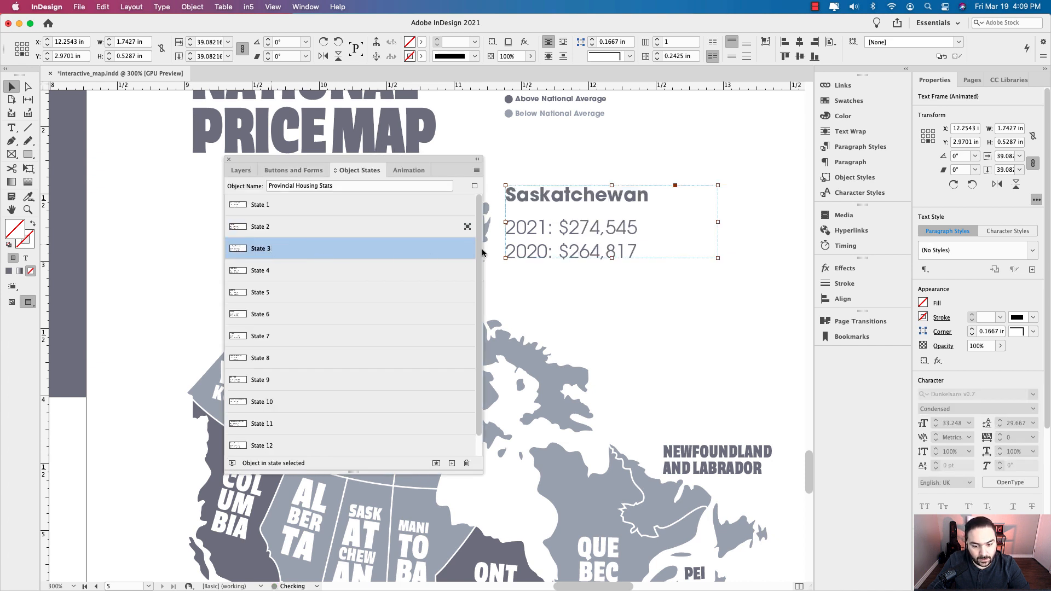
left_click(571, 233)
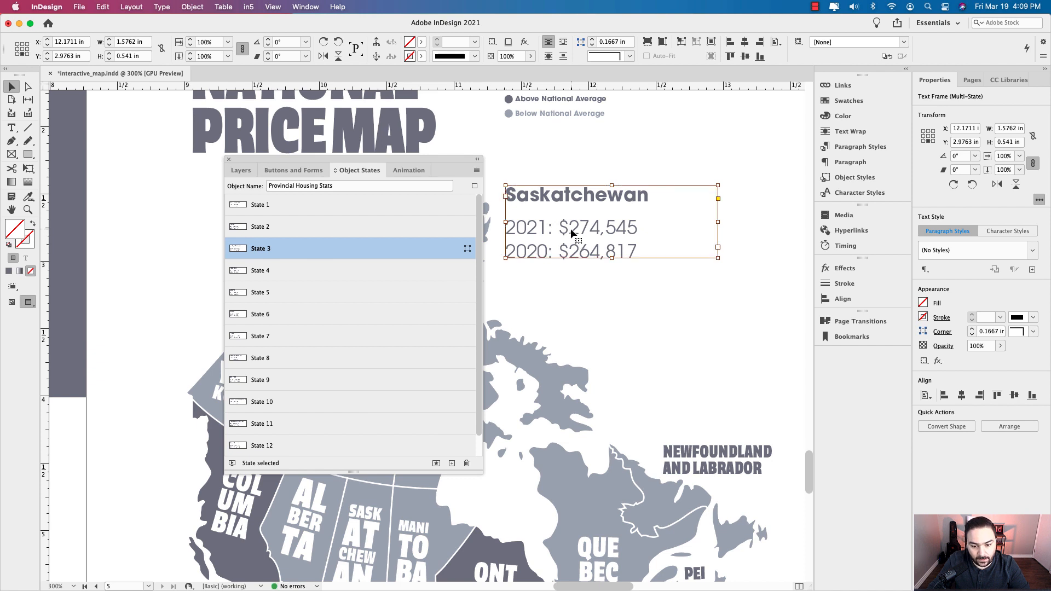
left_click(571, 233)
left_click(415, 173)
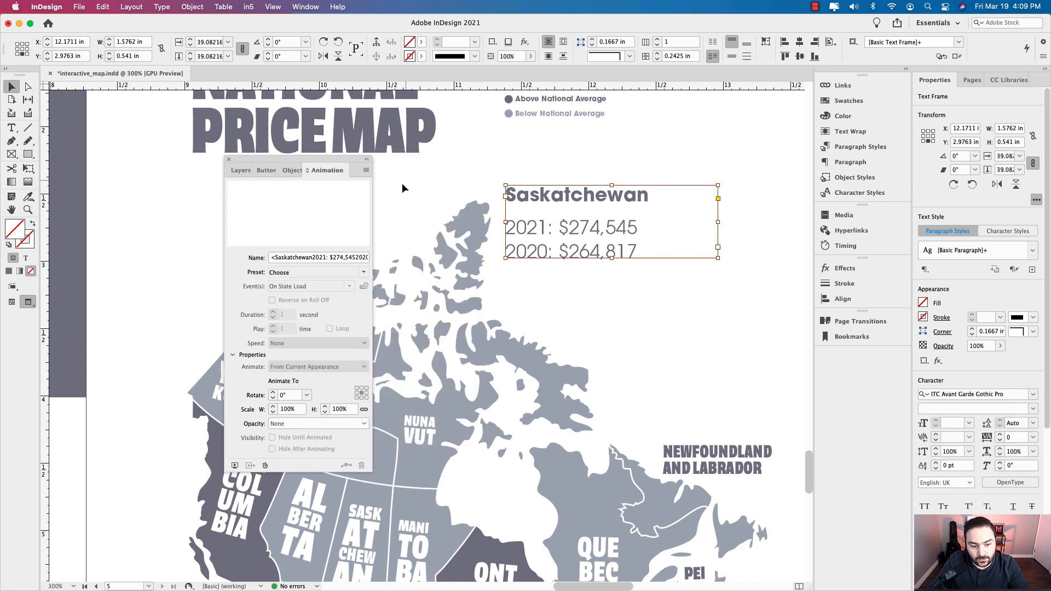
left_click(363, 272)
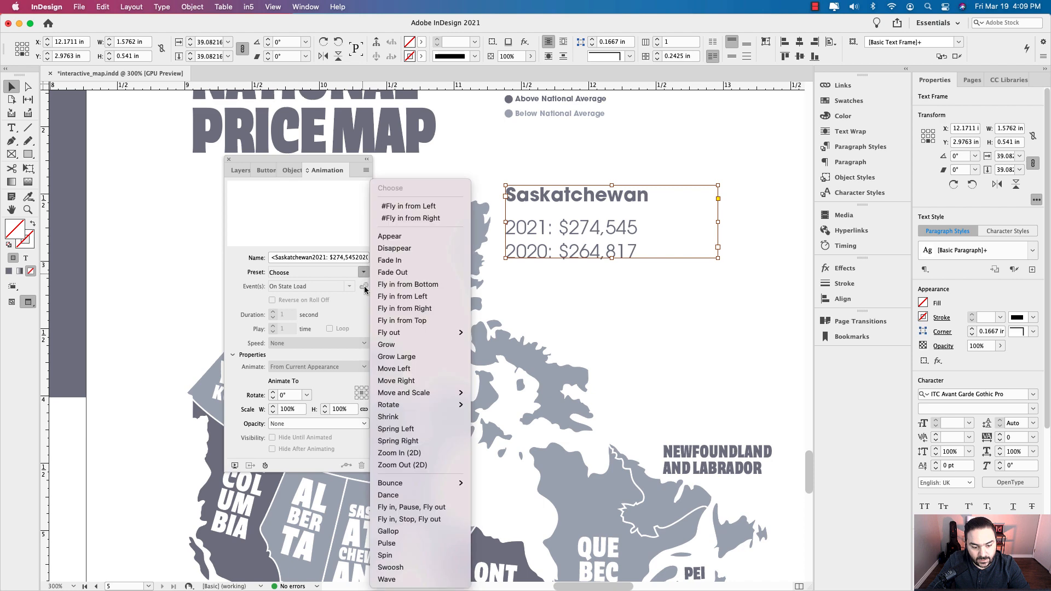
left_click(399, 453)
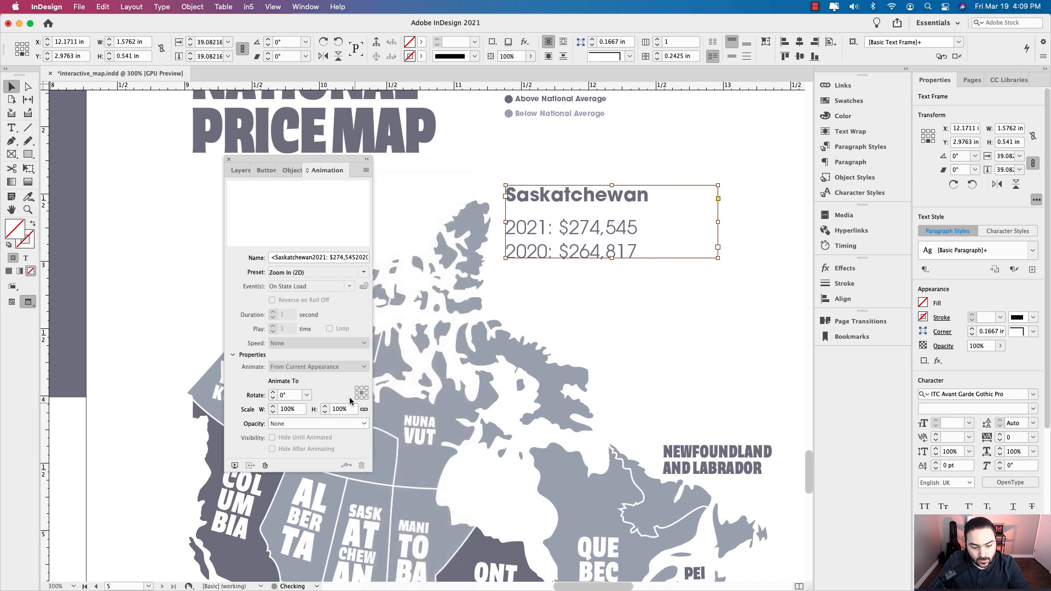
double_click(289, 315)
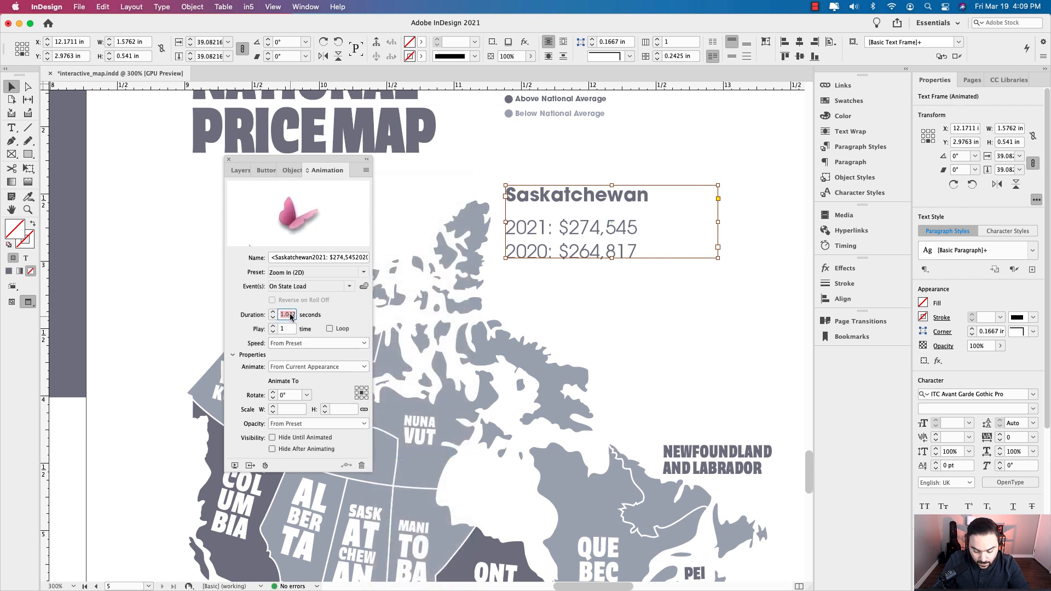
type(".5")
key("Tab")
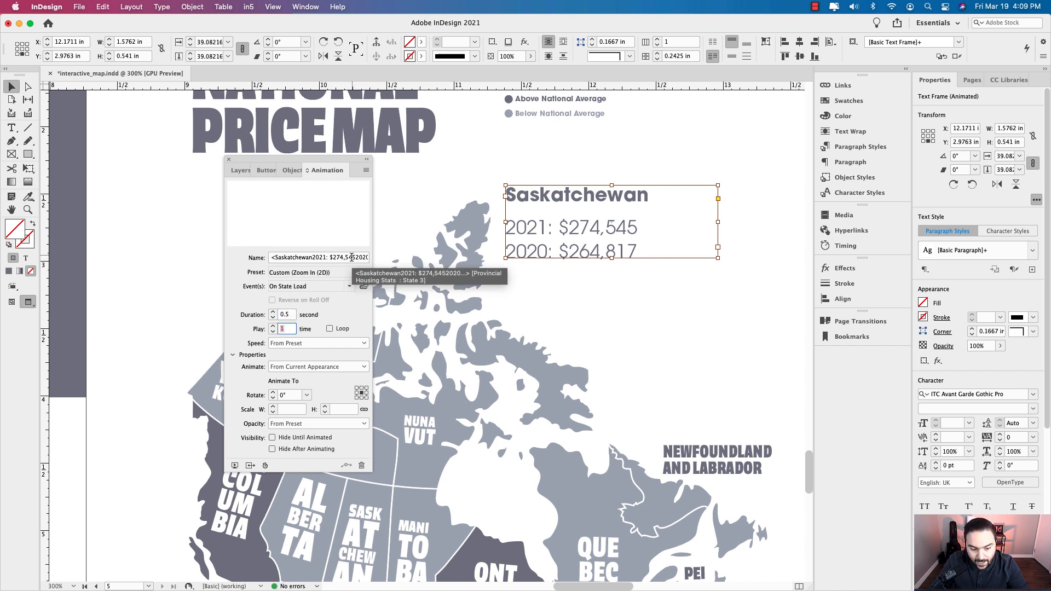
Apply the Zoom In (2D) animation preset with a 0.5-second duration to the Manitoba text frame inside State 4
left_click(291, 170)
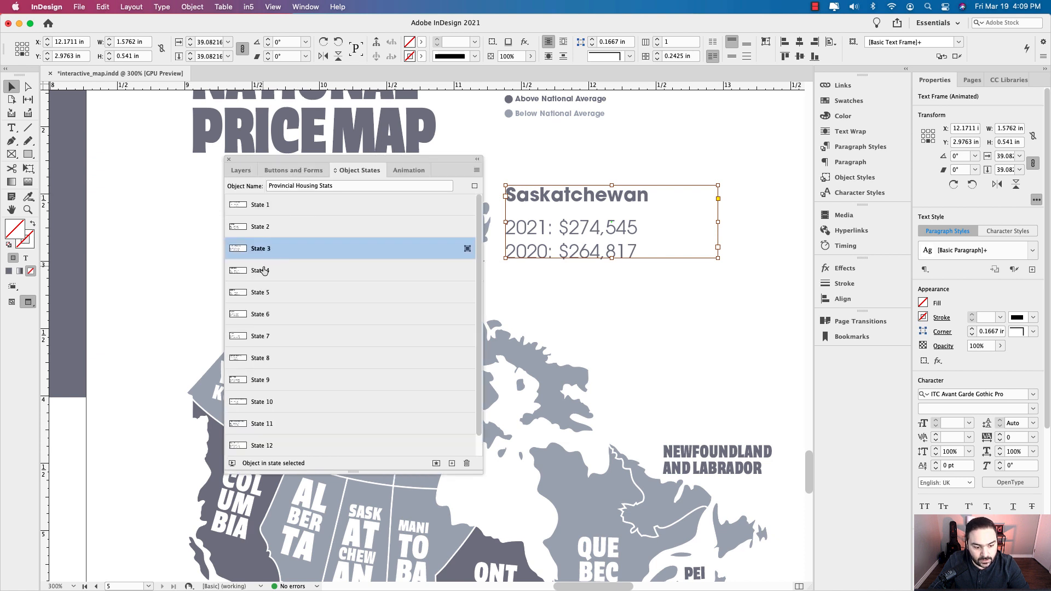
left_click(263, 270)
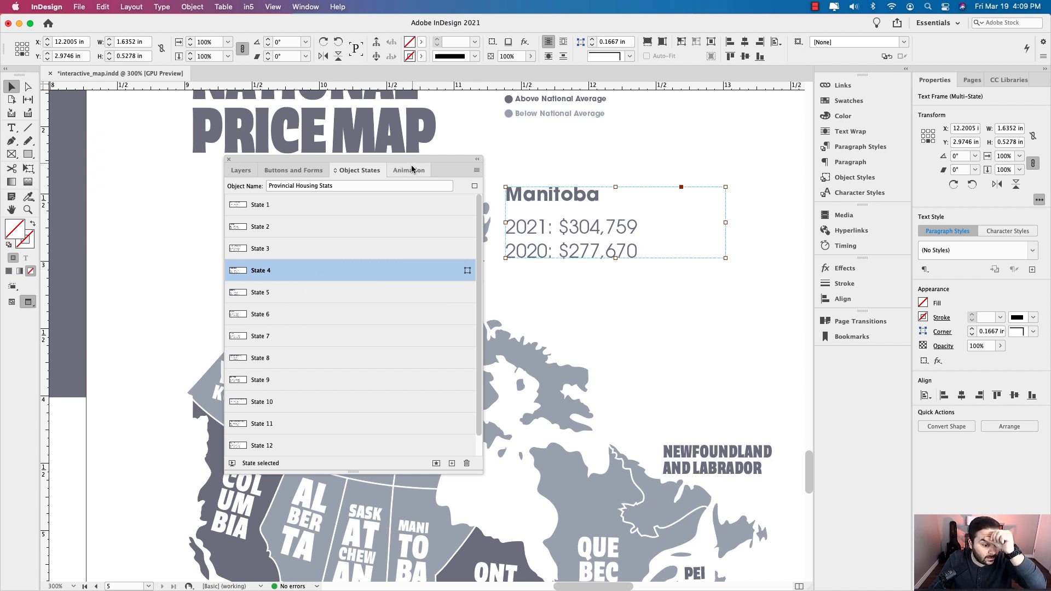
left_click_drag(442, 160, 427, 162)
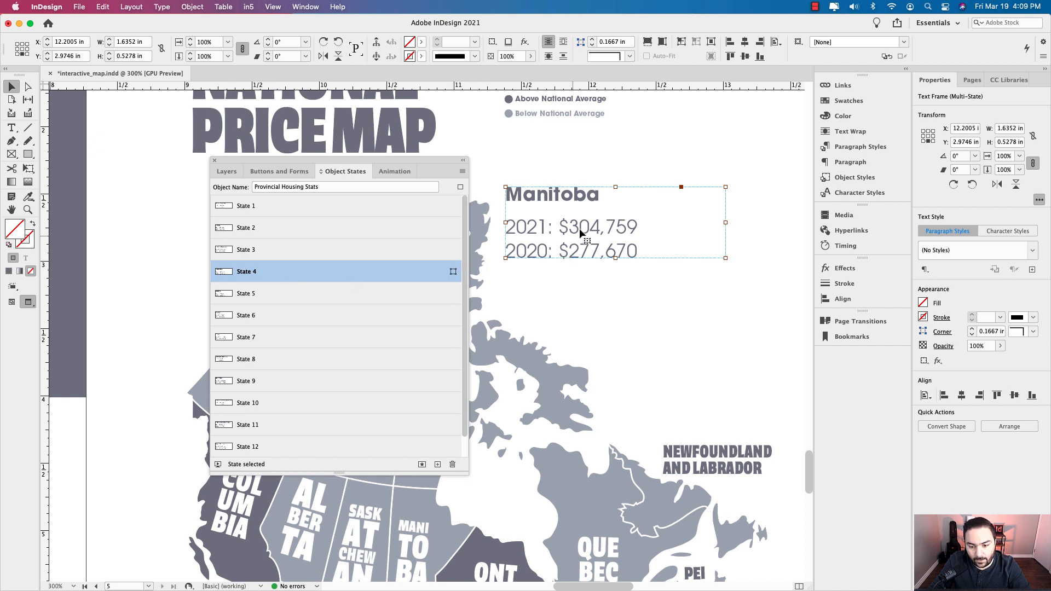
left_click(563, 212)
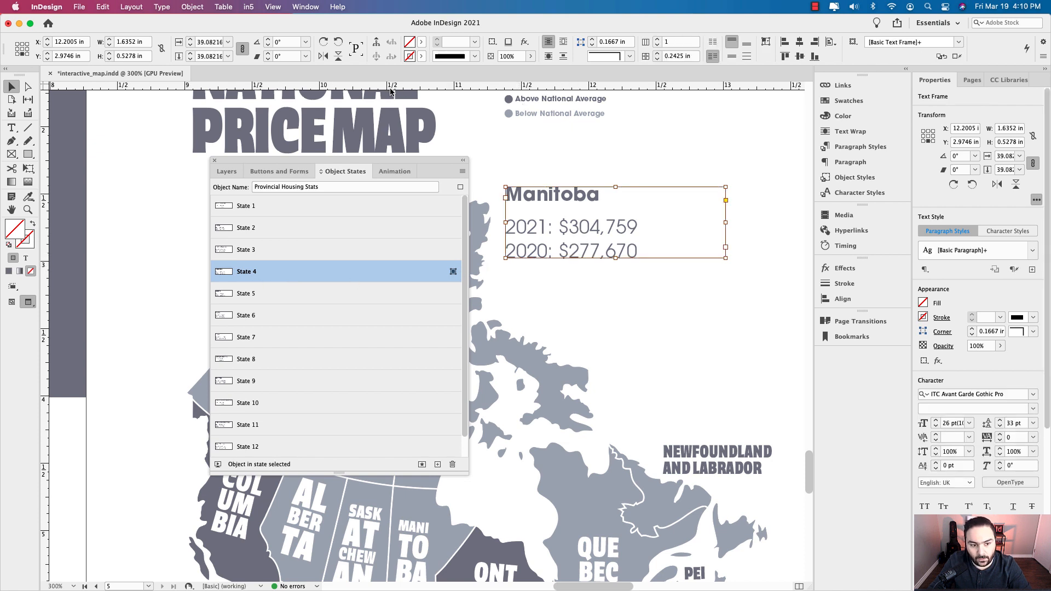
left_click(394, 171)
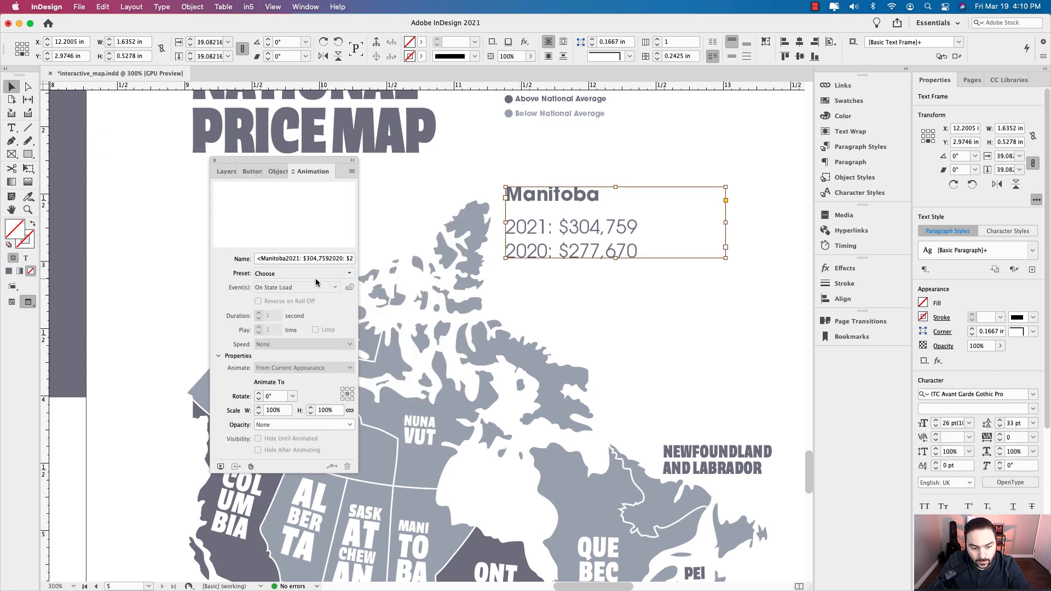
left_click(349, 273)
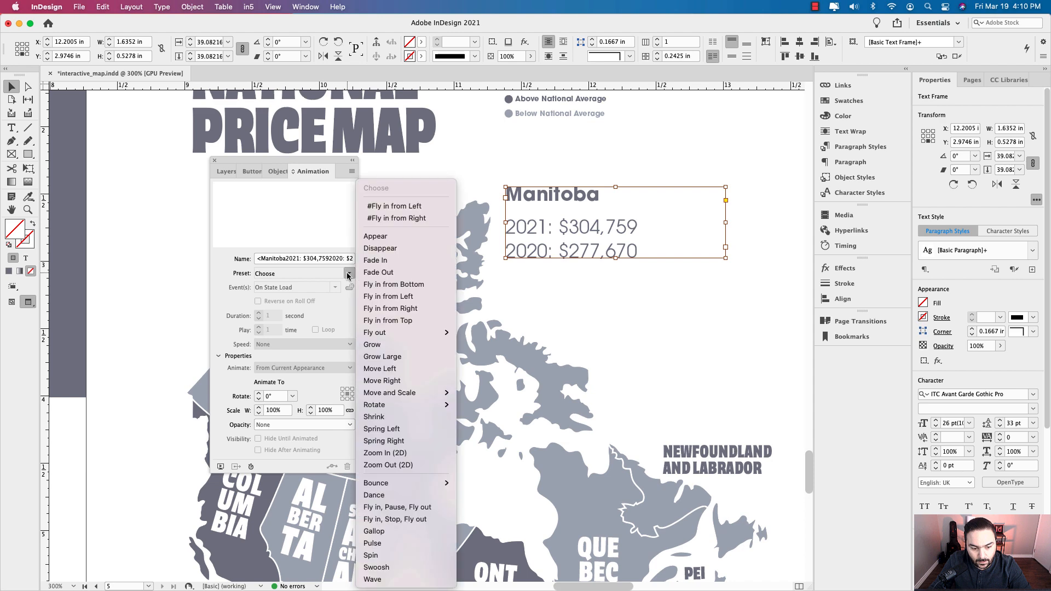
left_click(386, 454)
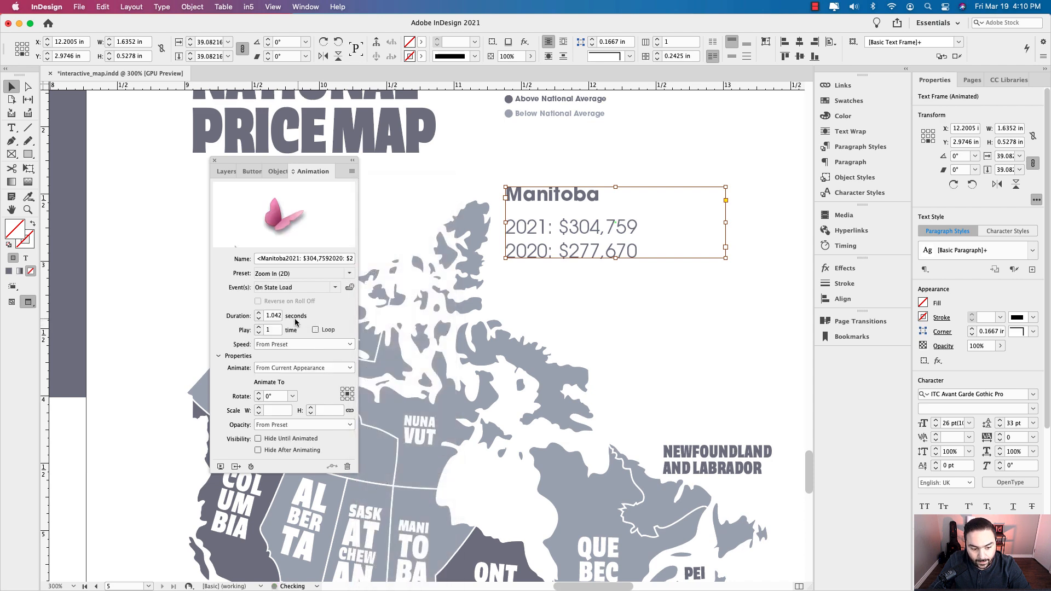
double_click(274, 317)
type("0.5")
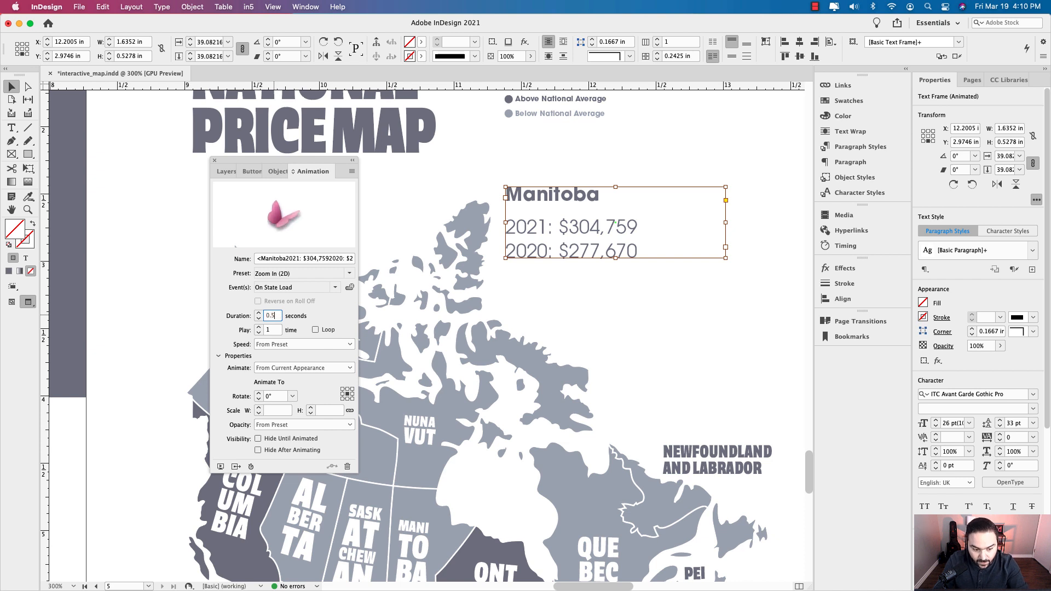
key("Tab")
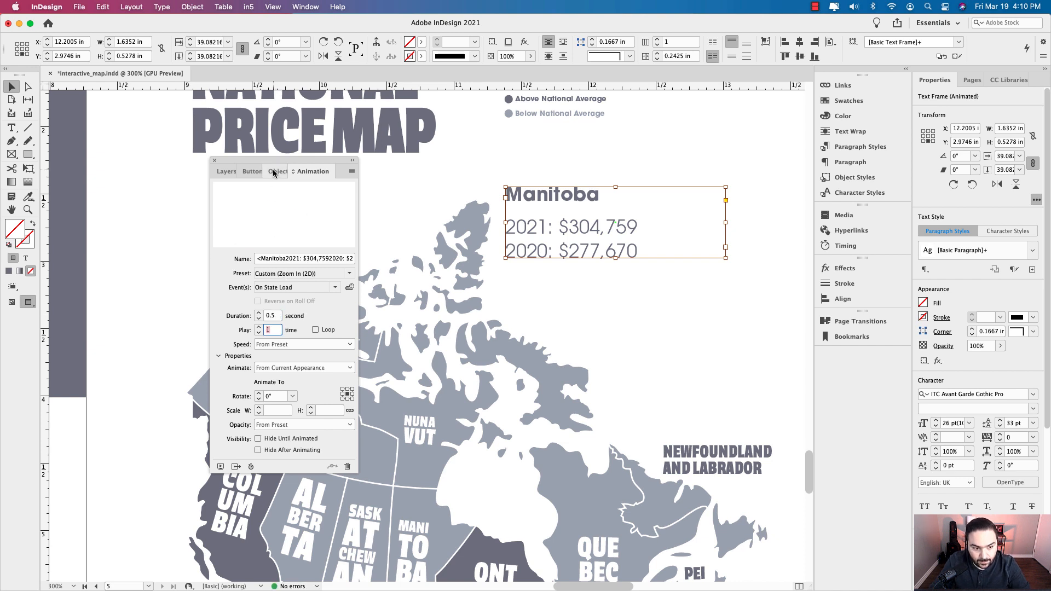
Switch the Provincial Housing Stats object to State 5, which holds the Ontario prices
left_click(278, 171)
left_click(246, 295)
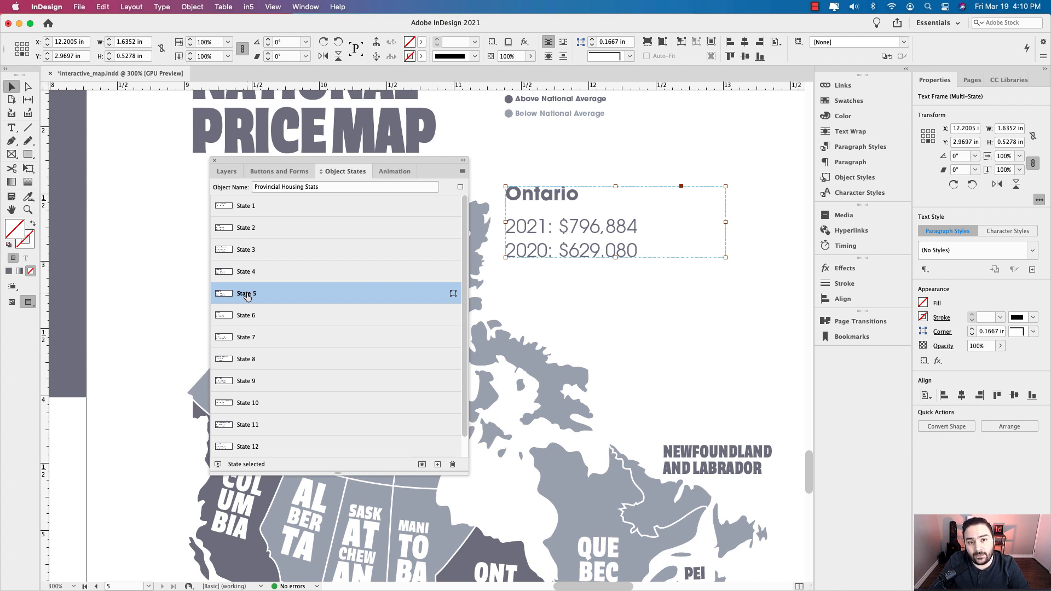
double_click(274, 316)
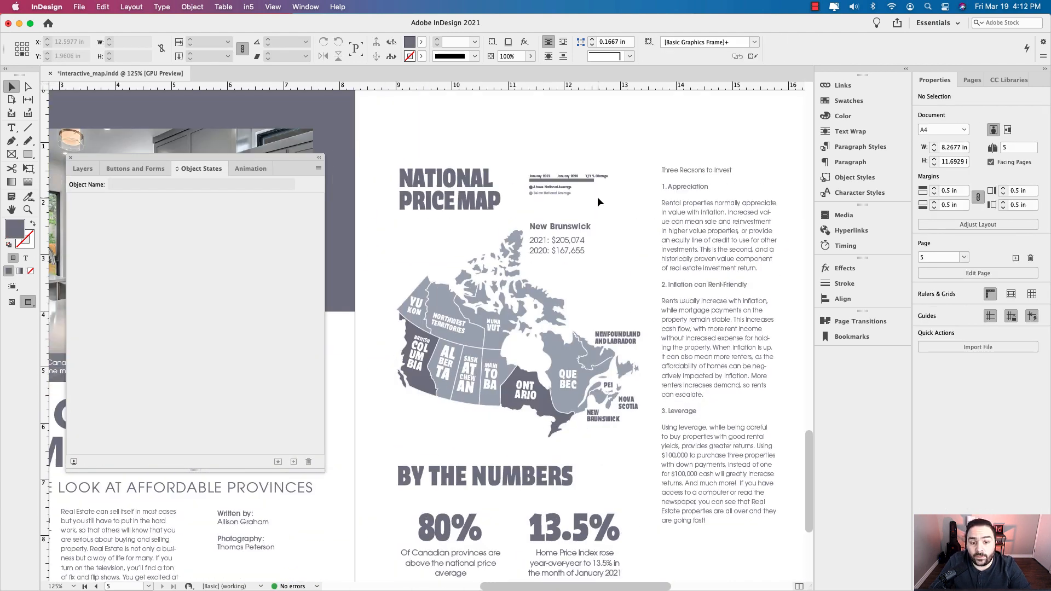
Preview the spread's EPUB interactivity and test the Saskatchewan, Manitoba, Ontario, Yukon, Northwest Territories, British Columbia and Alberta buttons
left_click_drag(256, 159, 385, 133)
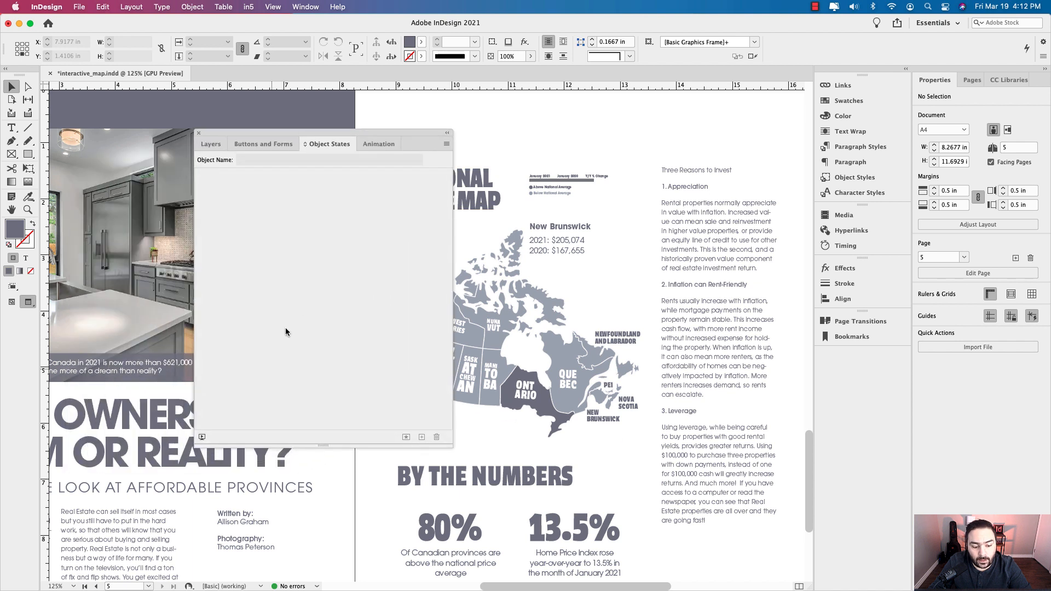
left_click(202, 437)
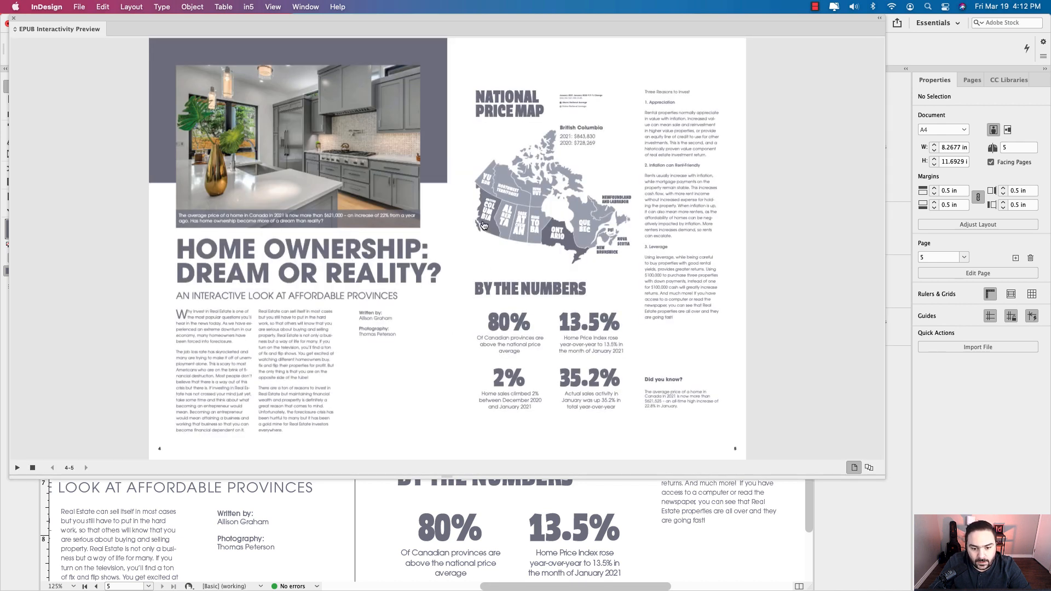
left_click(514, 224)
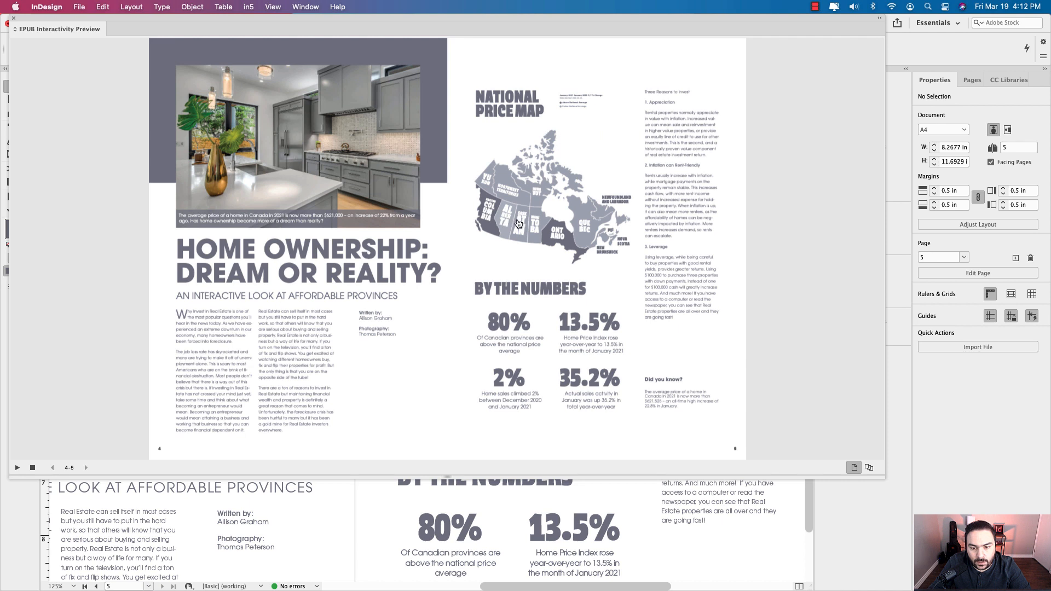
left_click(525, 227)
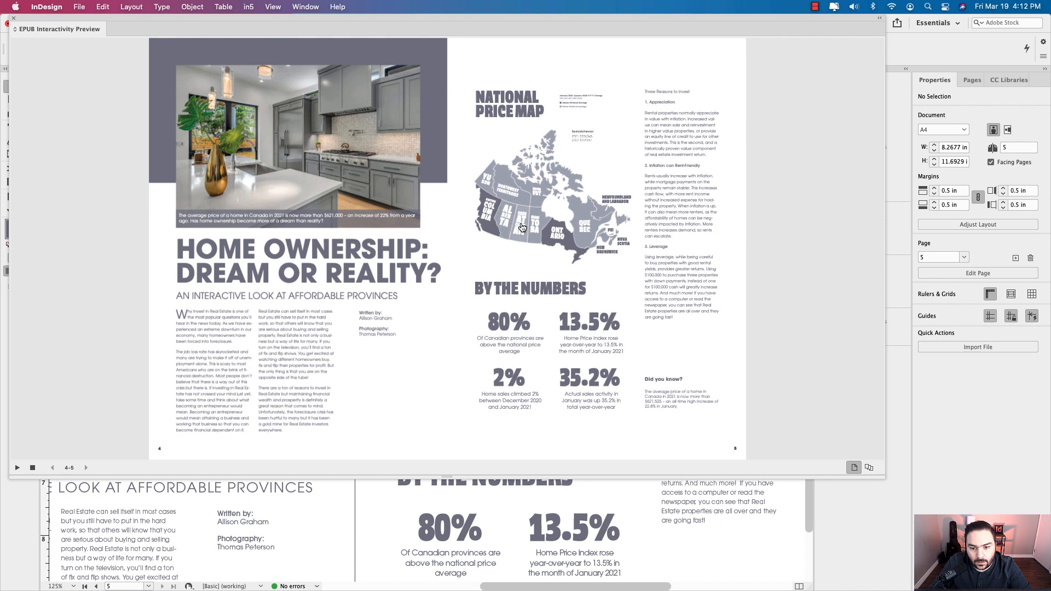
left_click(535, 228)
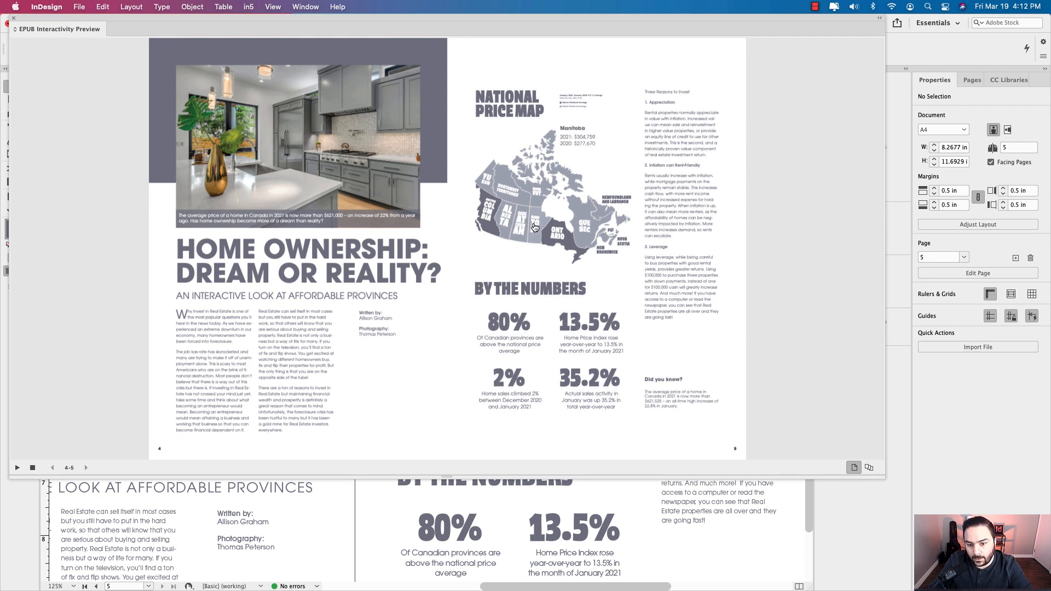
left_click(558, 235)
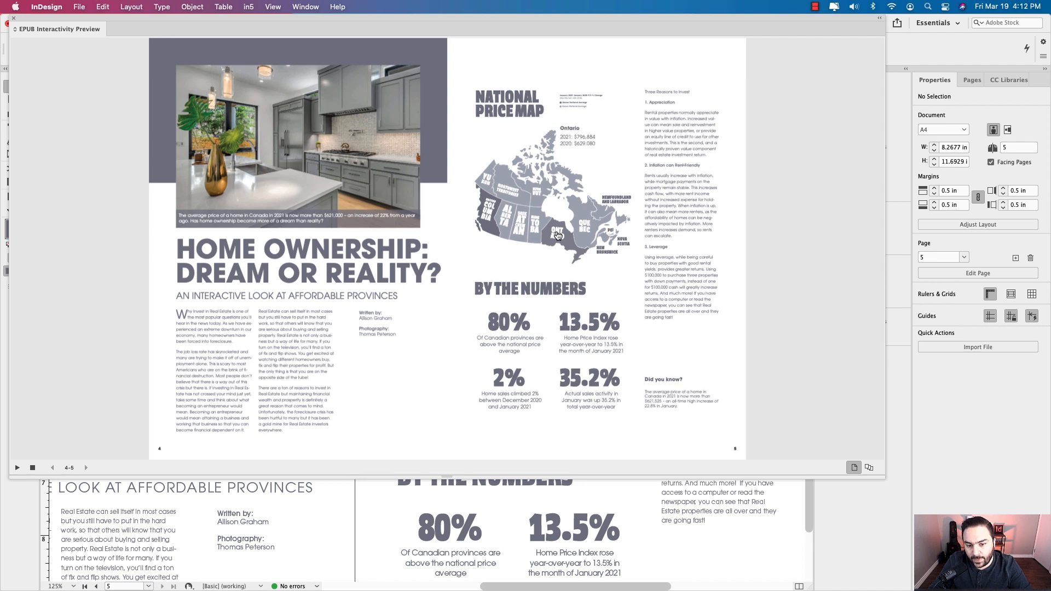
left_click(486, 182)
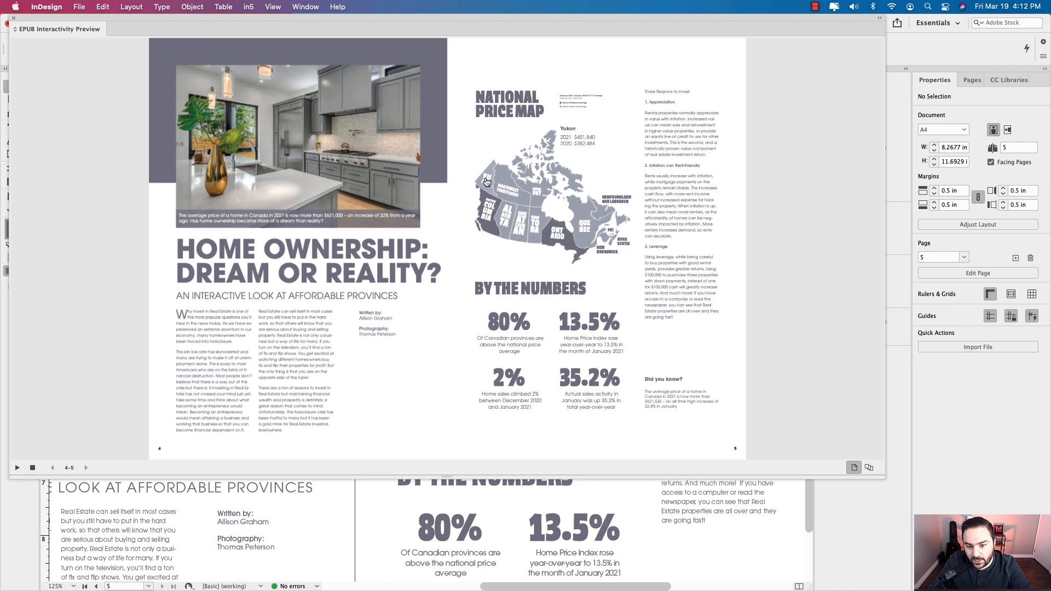
left_click(511, 189)
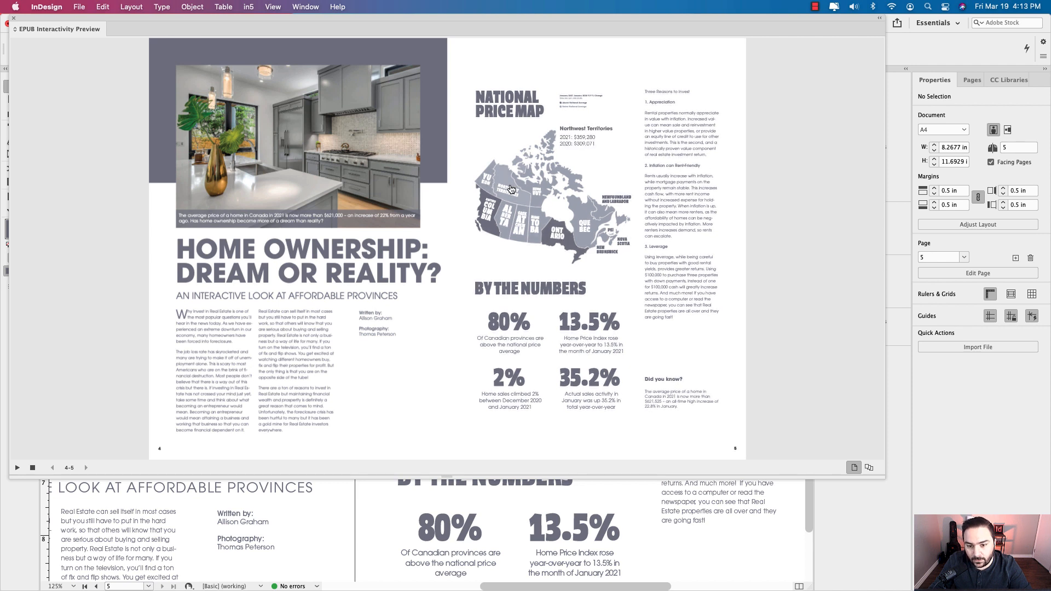
left_click(487, 220)
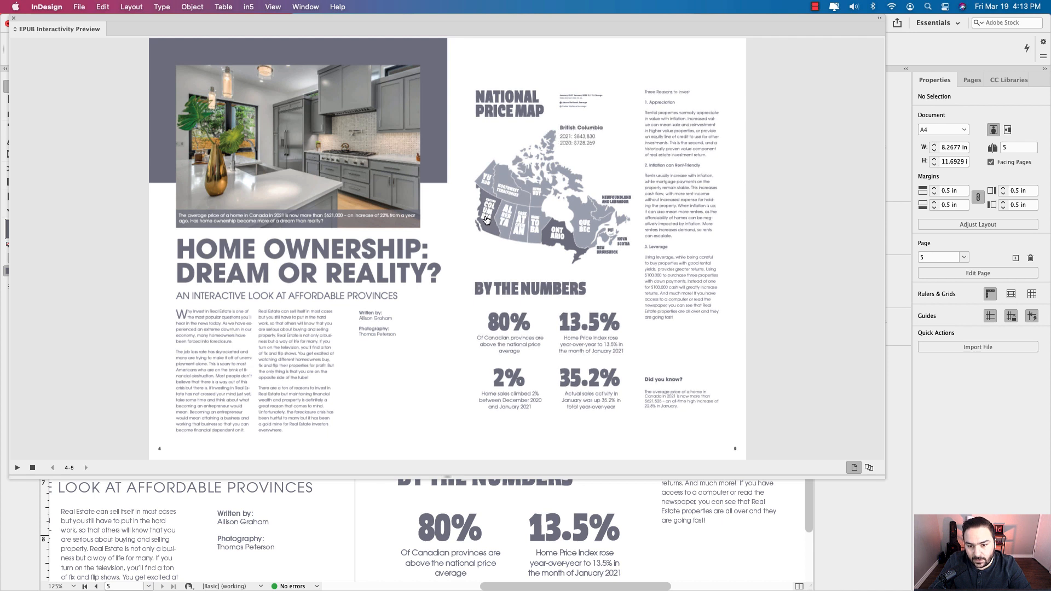
left_click(510, 217)
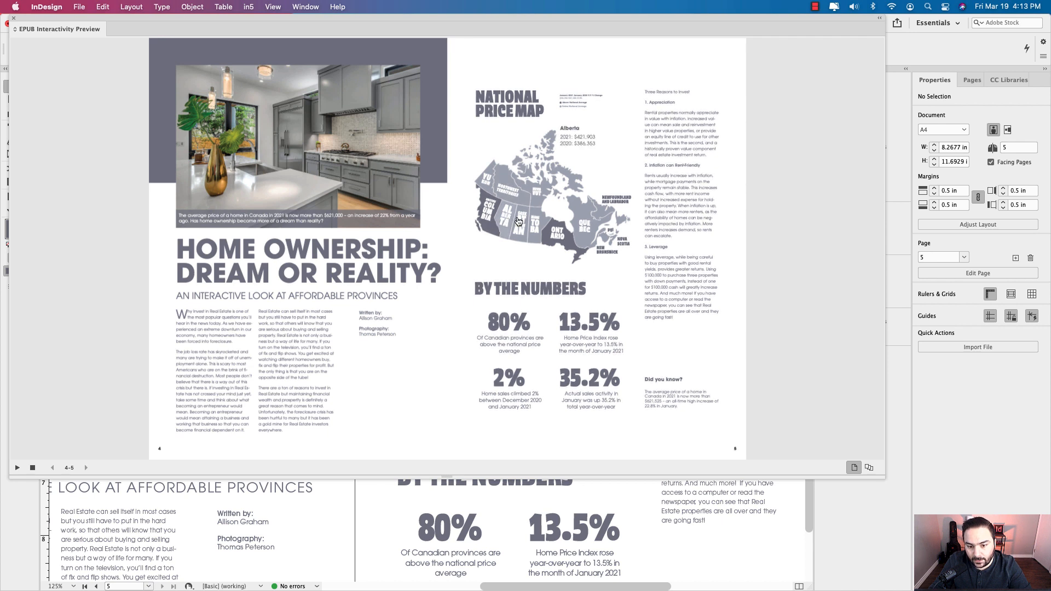
left_click(522, 223)
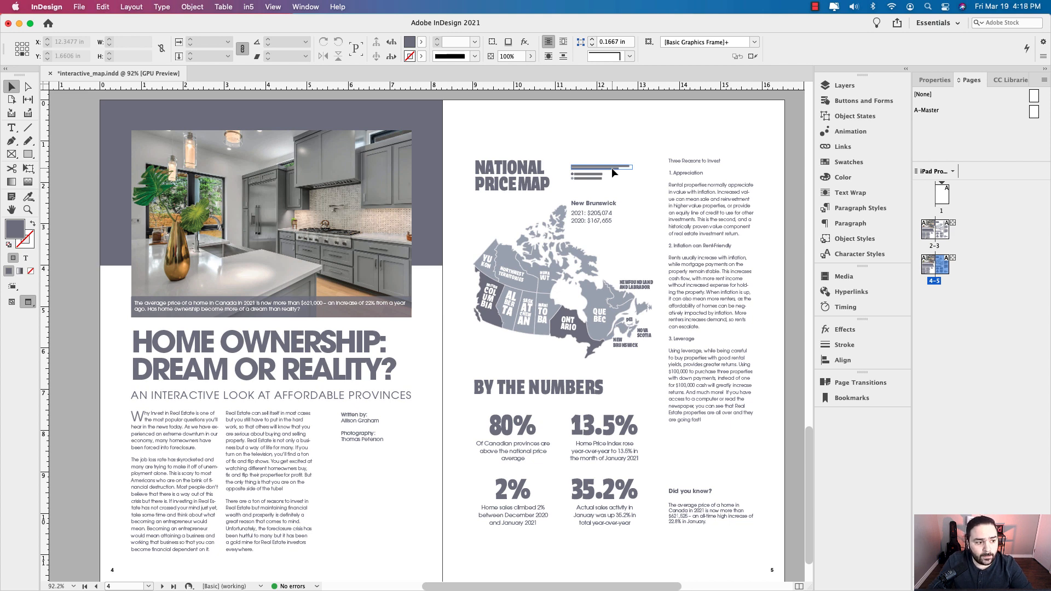
Start exporting interactive_map, try Adobe PDF (Print) and EPUB (Fixed Layout) as the format, and cancel the export
key("super+e")
left_click(551, 348)
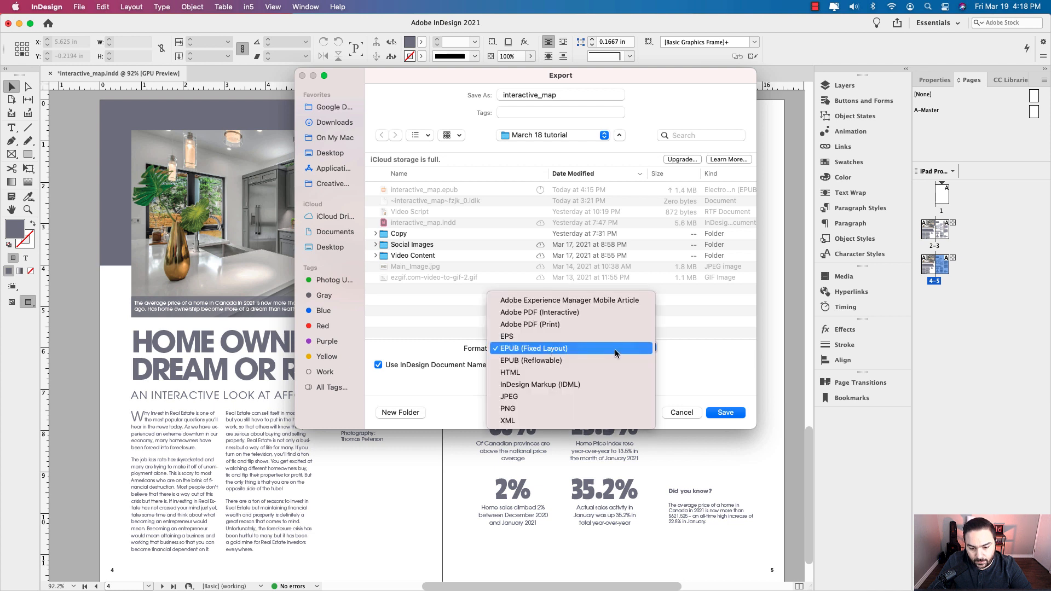
left_click(585, 324)
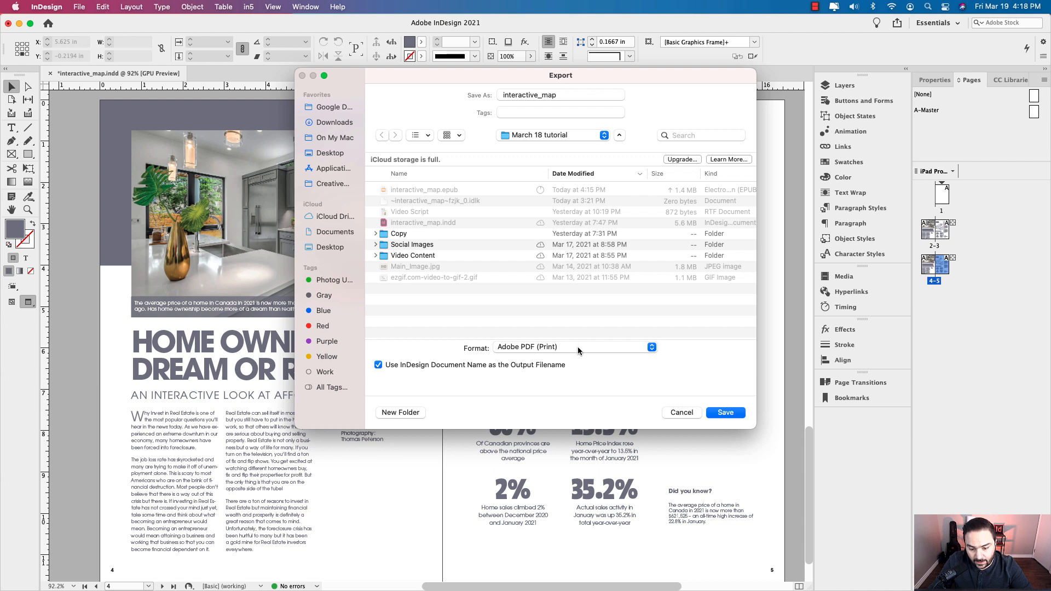
left_click(578, 350)
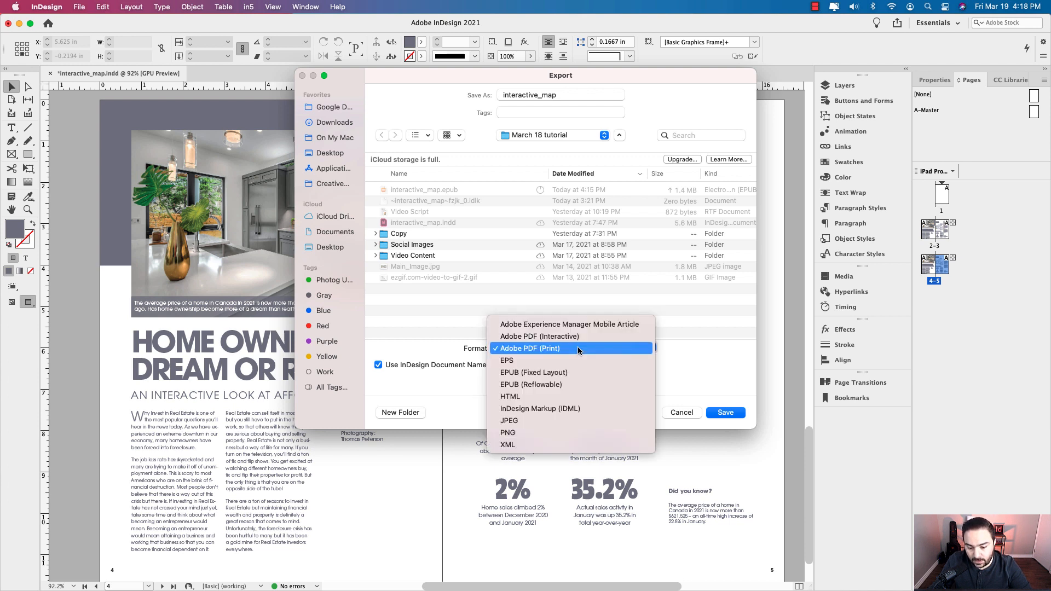
left_click(580, 375)
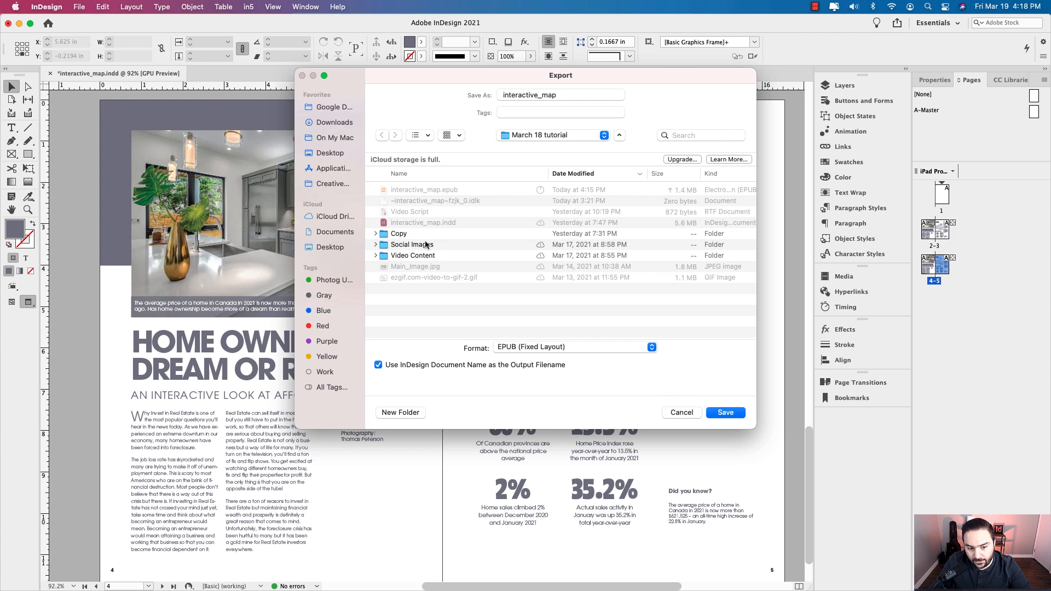
left_click(680, 413)
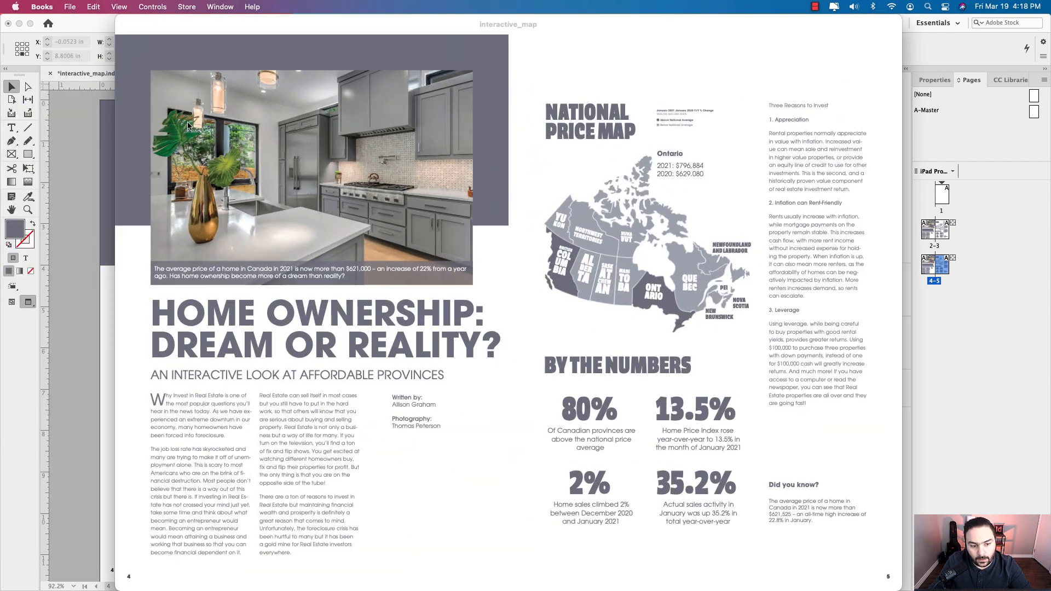
Switch to Books, show the interactive_map EPUB full screen, and test the British Columbia, Alberta, Saskatchewan and Manitoba buttons
left_click(125, 11)
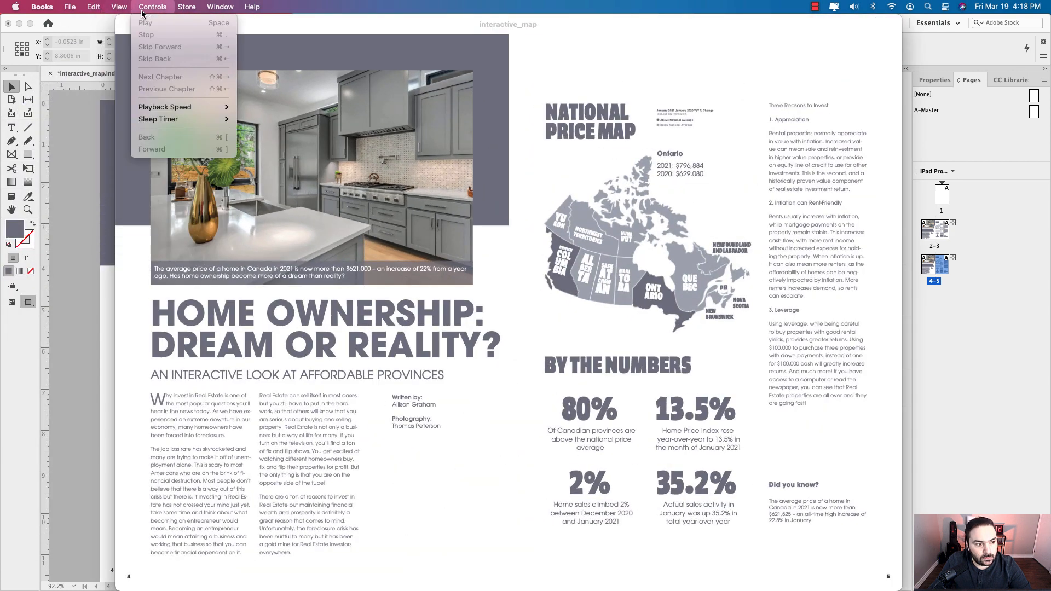
left_click(144, 239)
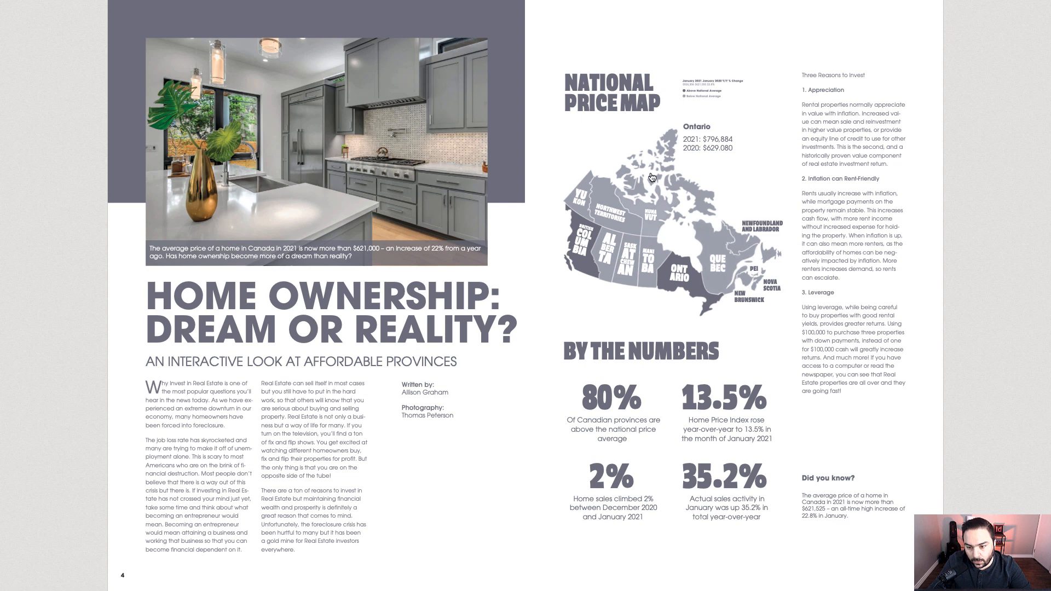
left_click(584, 241)
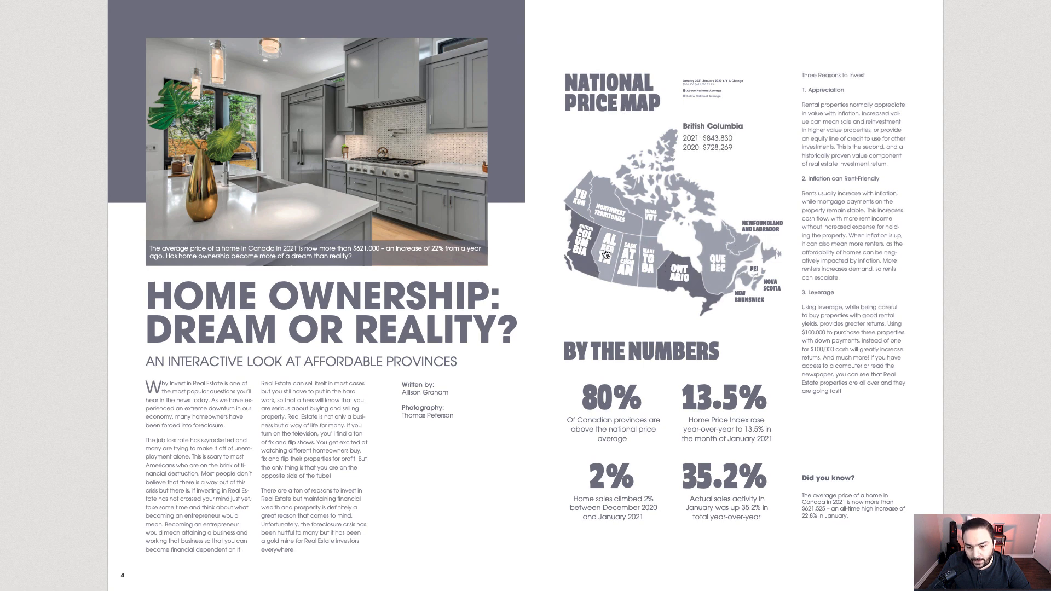
left_click(607, 252)
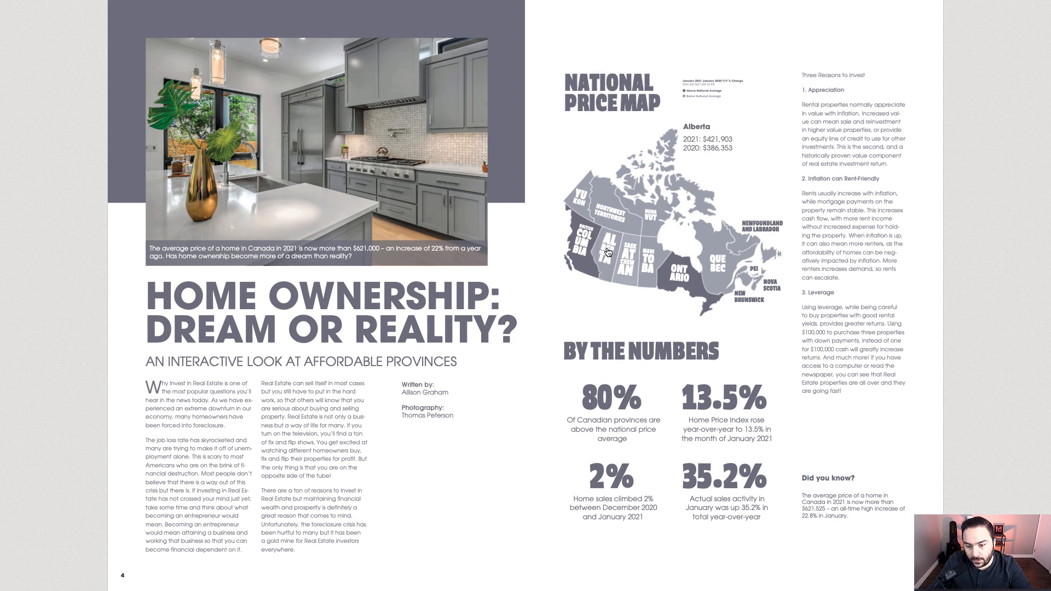
left_click(632, 259)
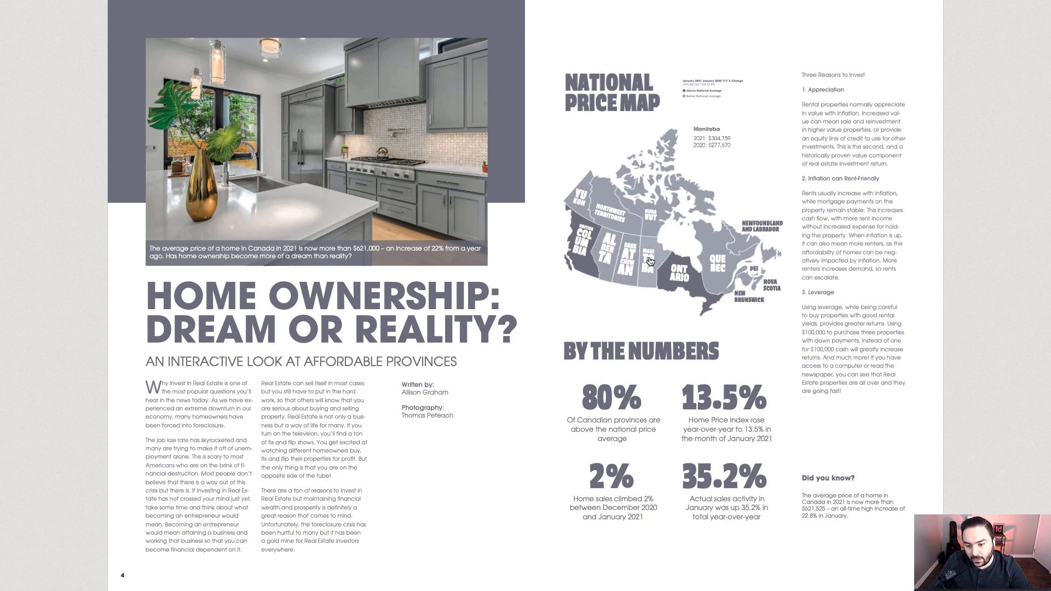
left_click(581, 246)
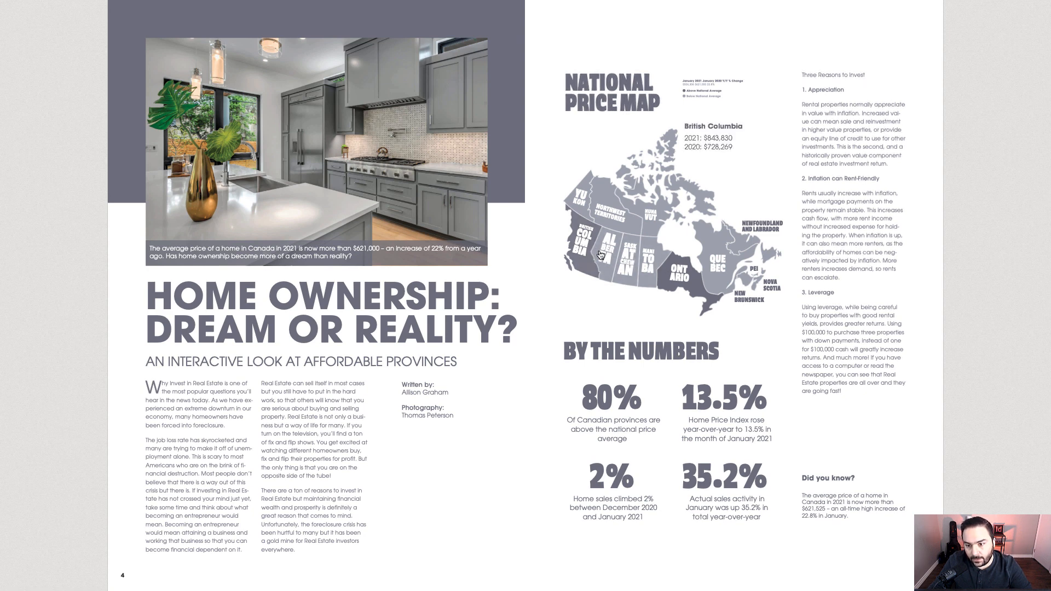